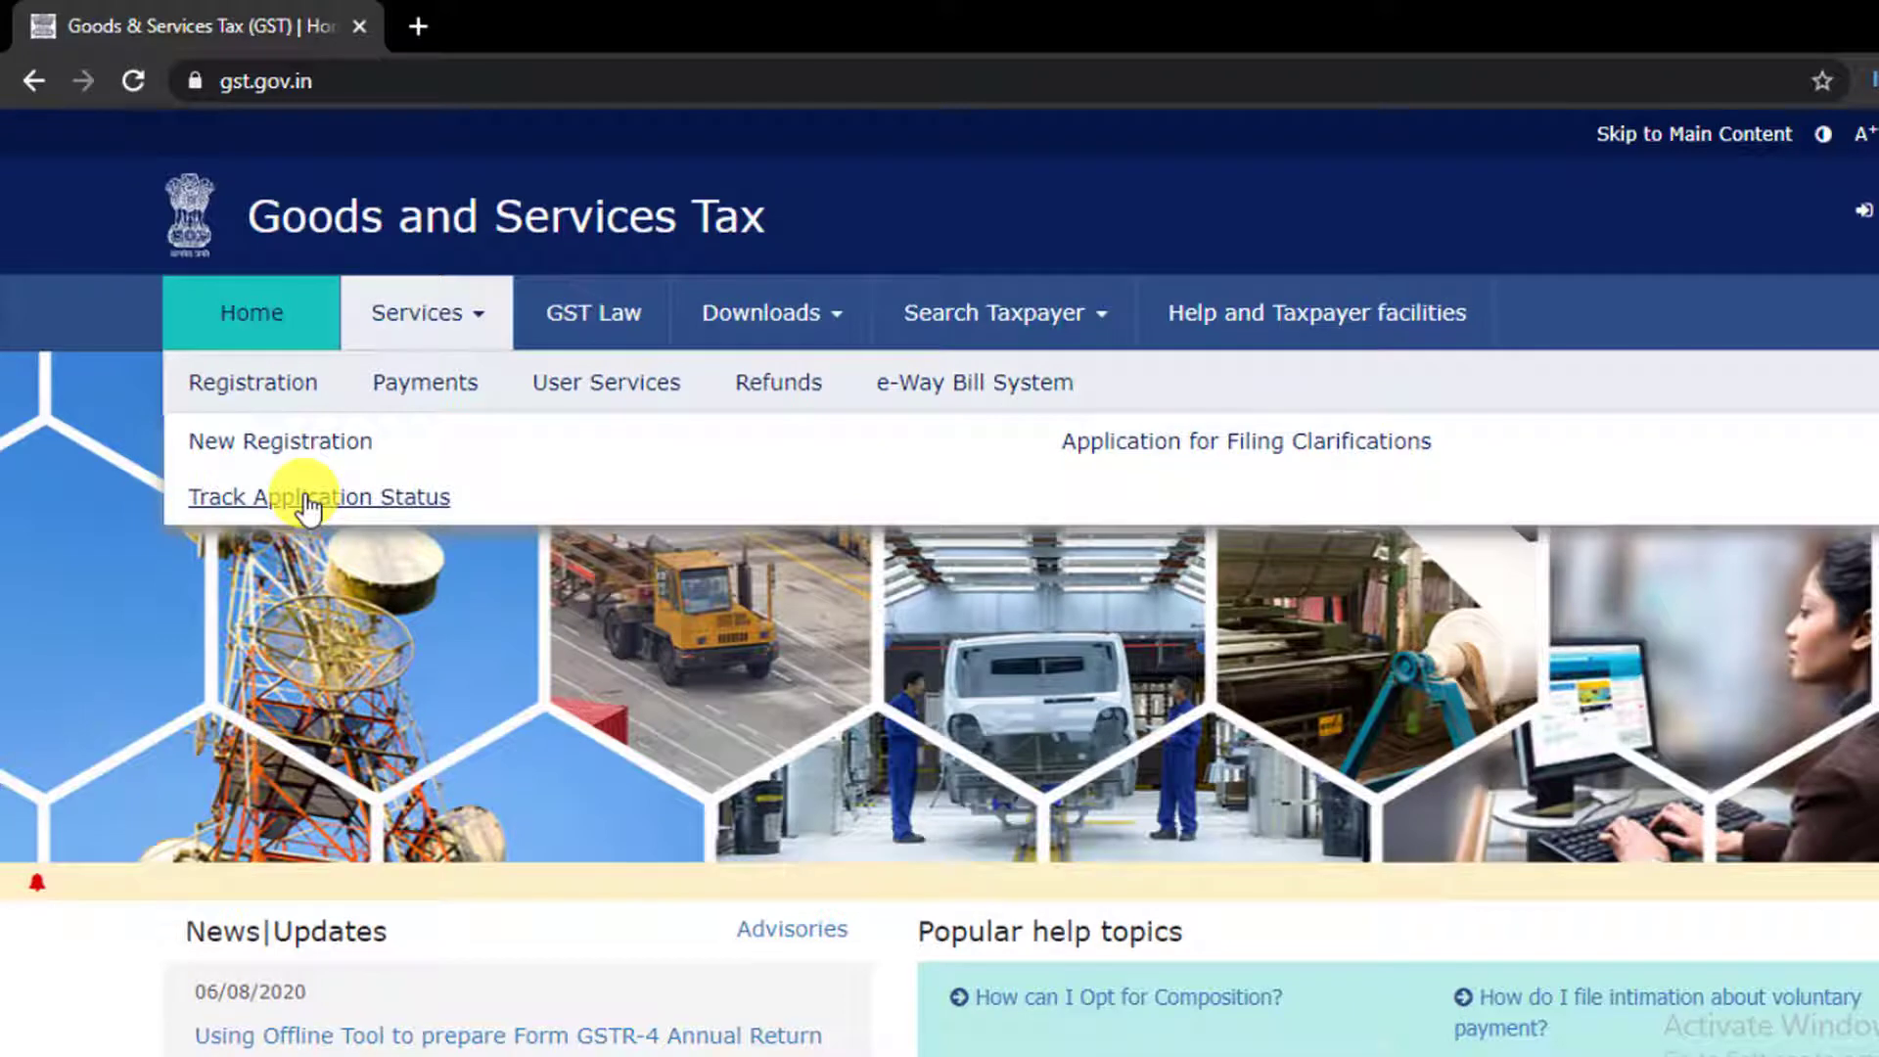
Start a New Registration application on the GST Portal
click(309, 448)
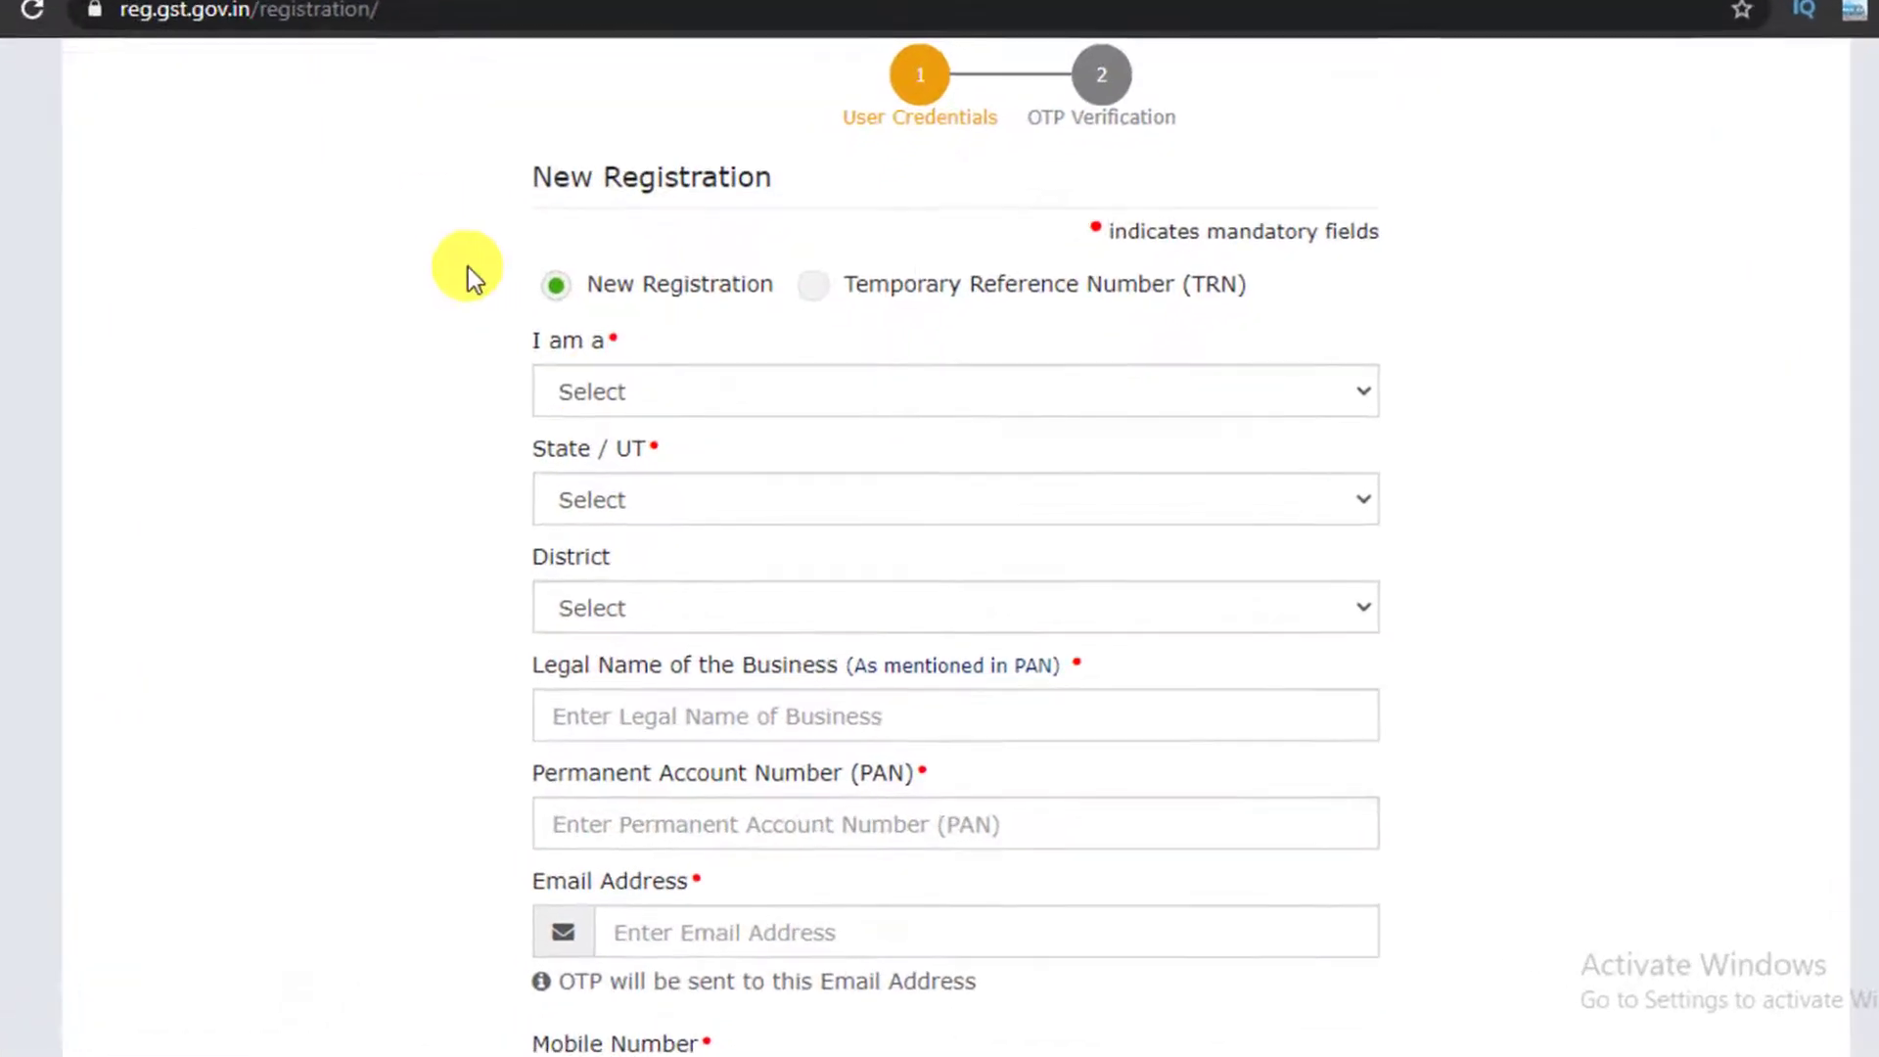
scroll(467, 268, down, 2)
Select Taxpayer as applicant type, Uttar Pradesh as state and Deoria as district
click(561, 232)
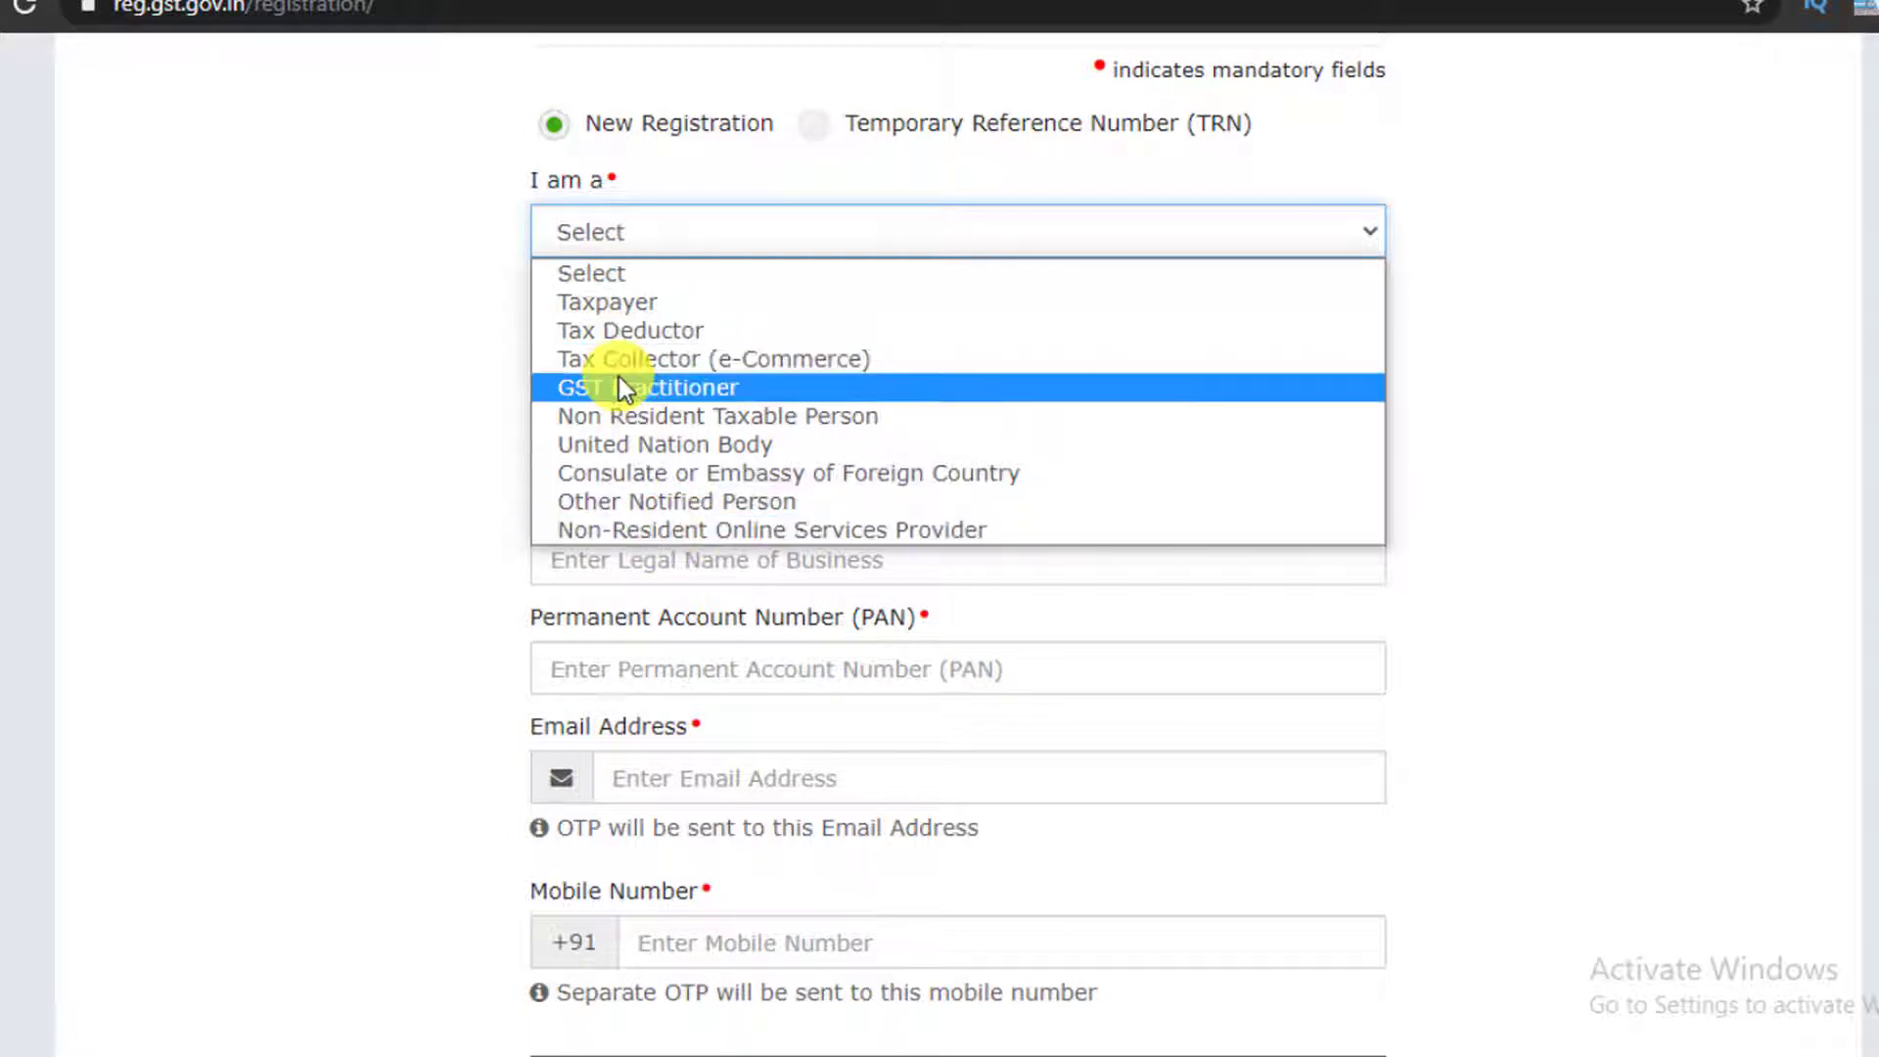
click(614, 309)
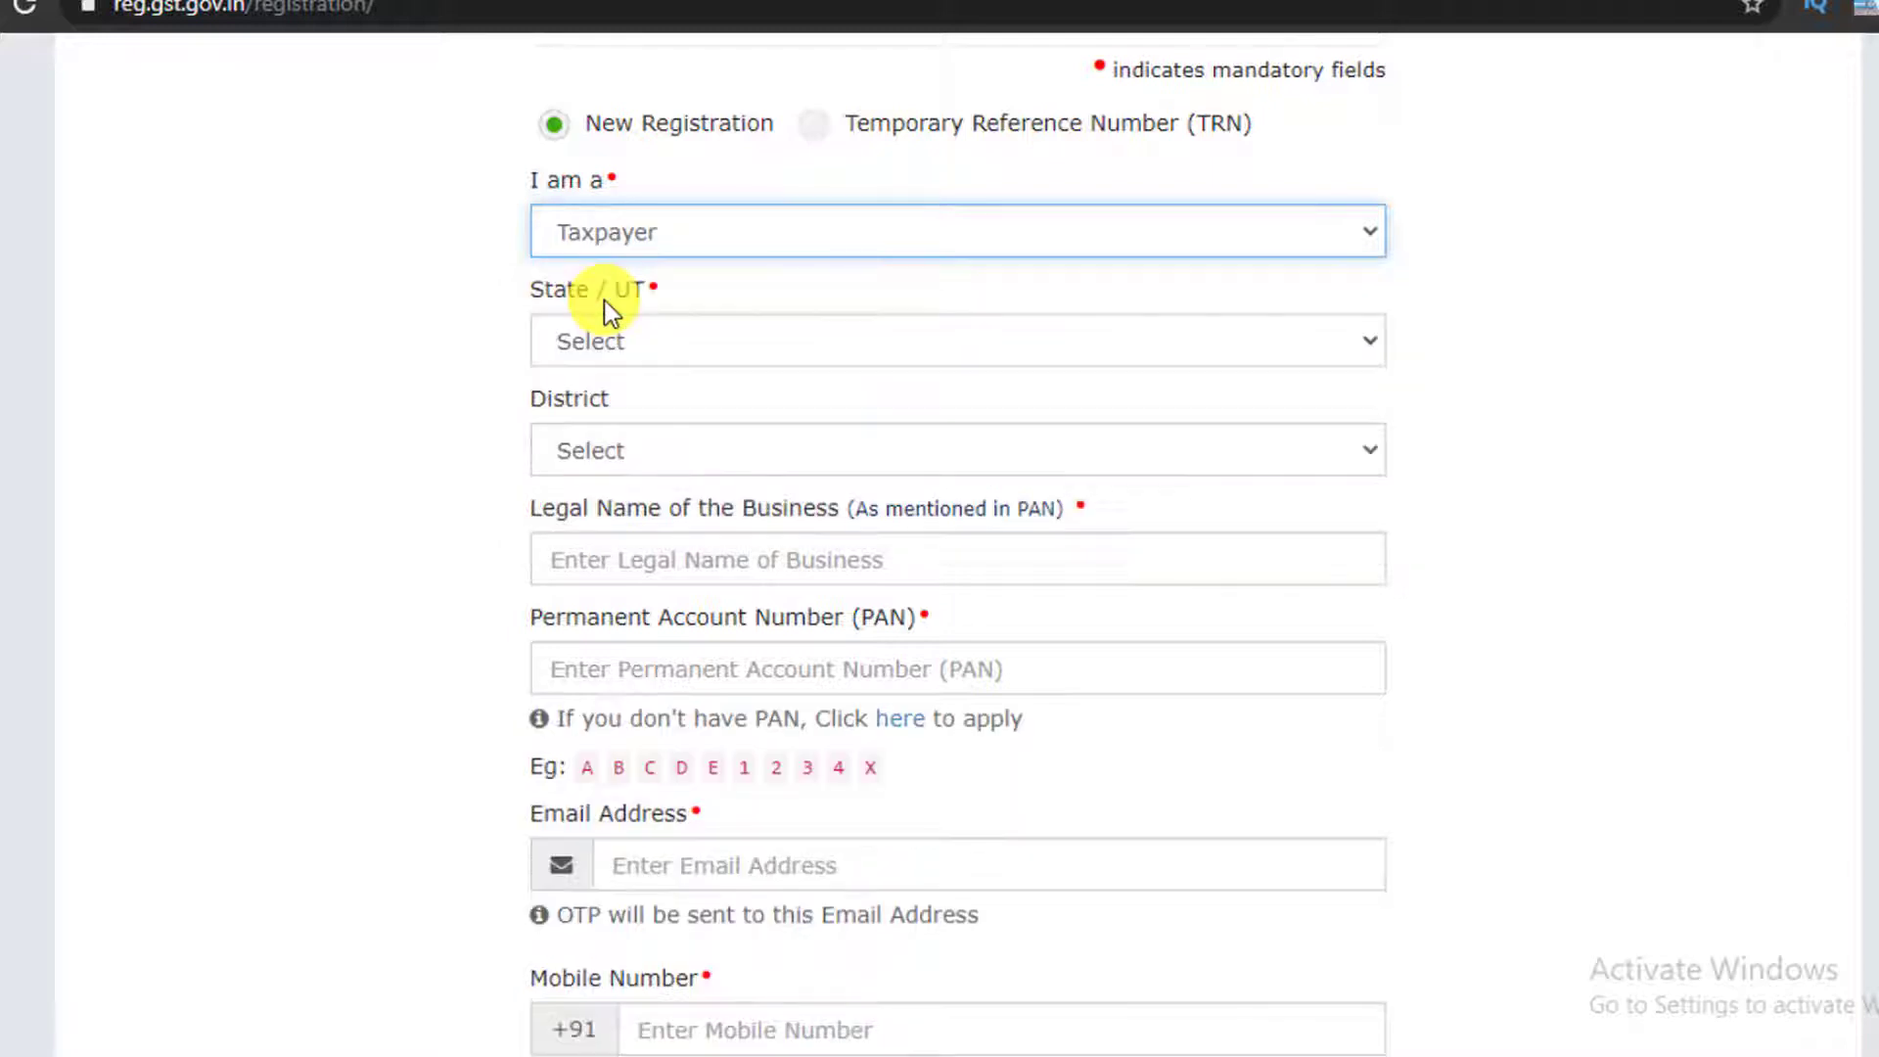
click(616, 352)
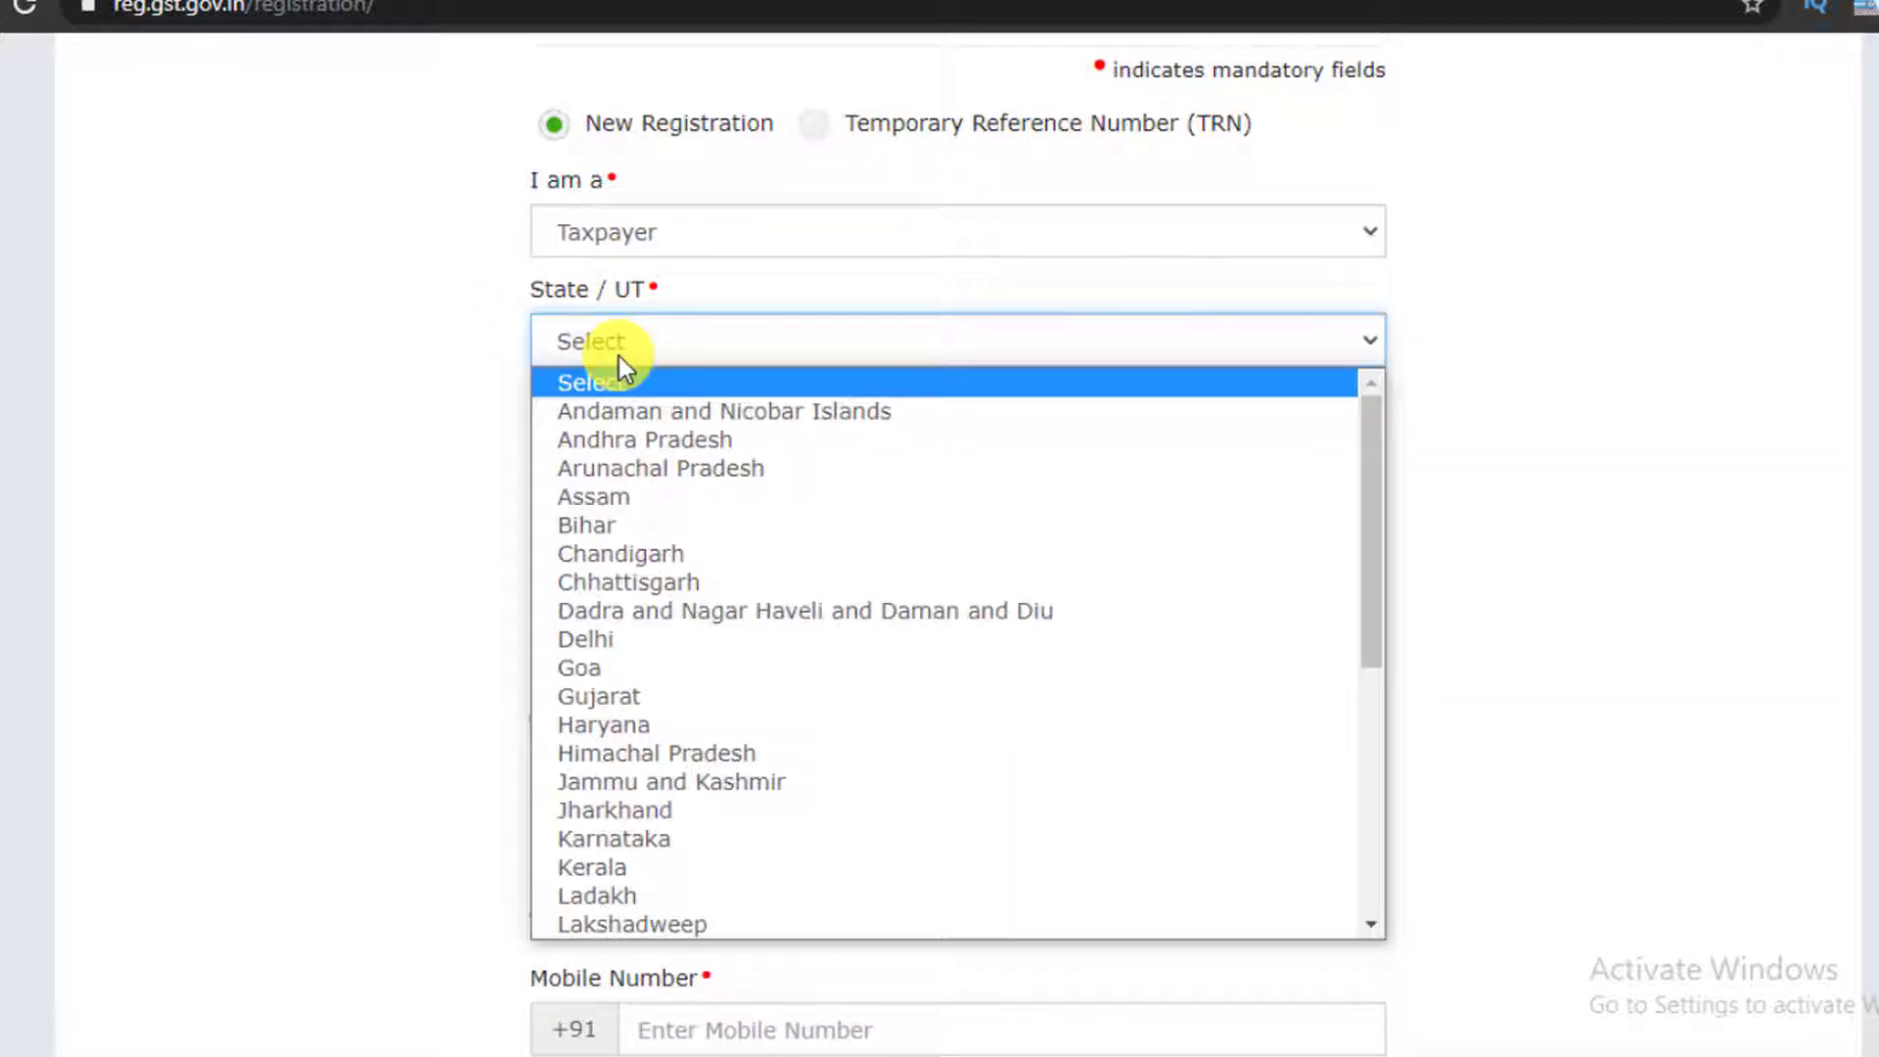
key(u)
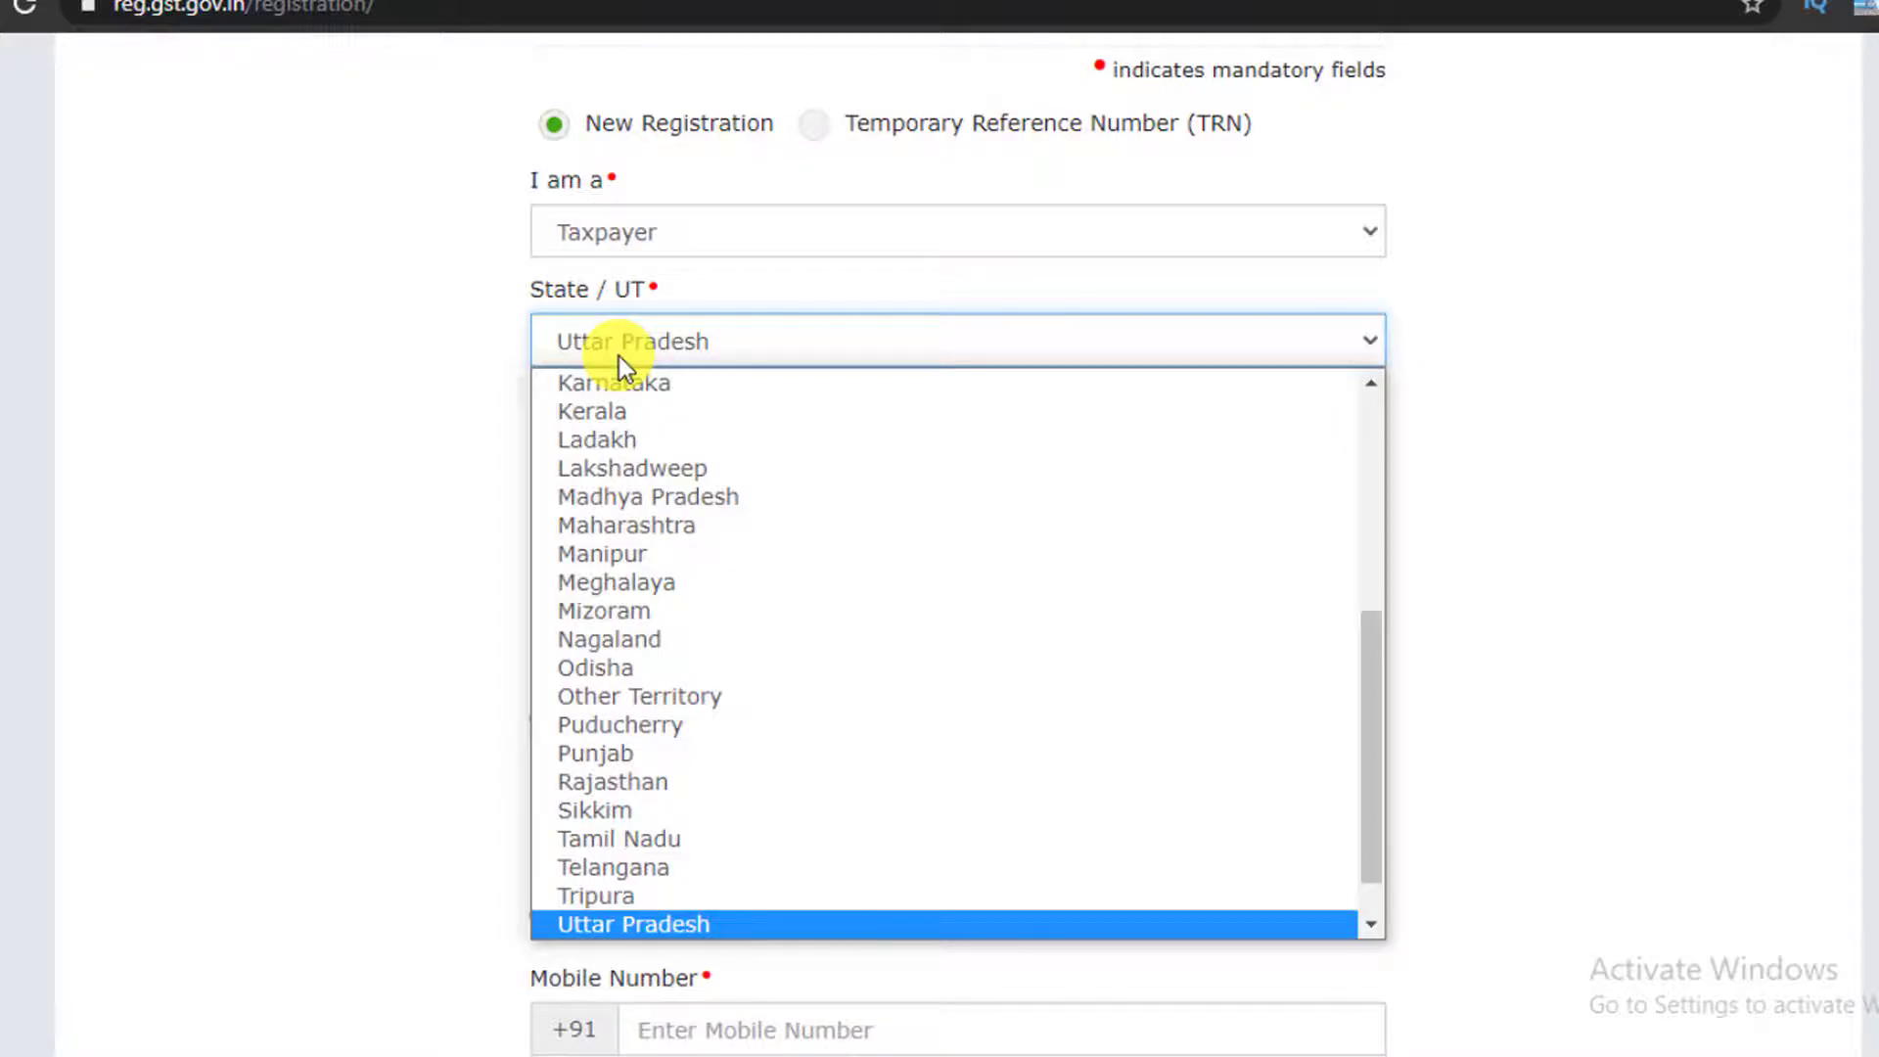
key(Return)
scroll(638, 343, down, 2)
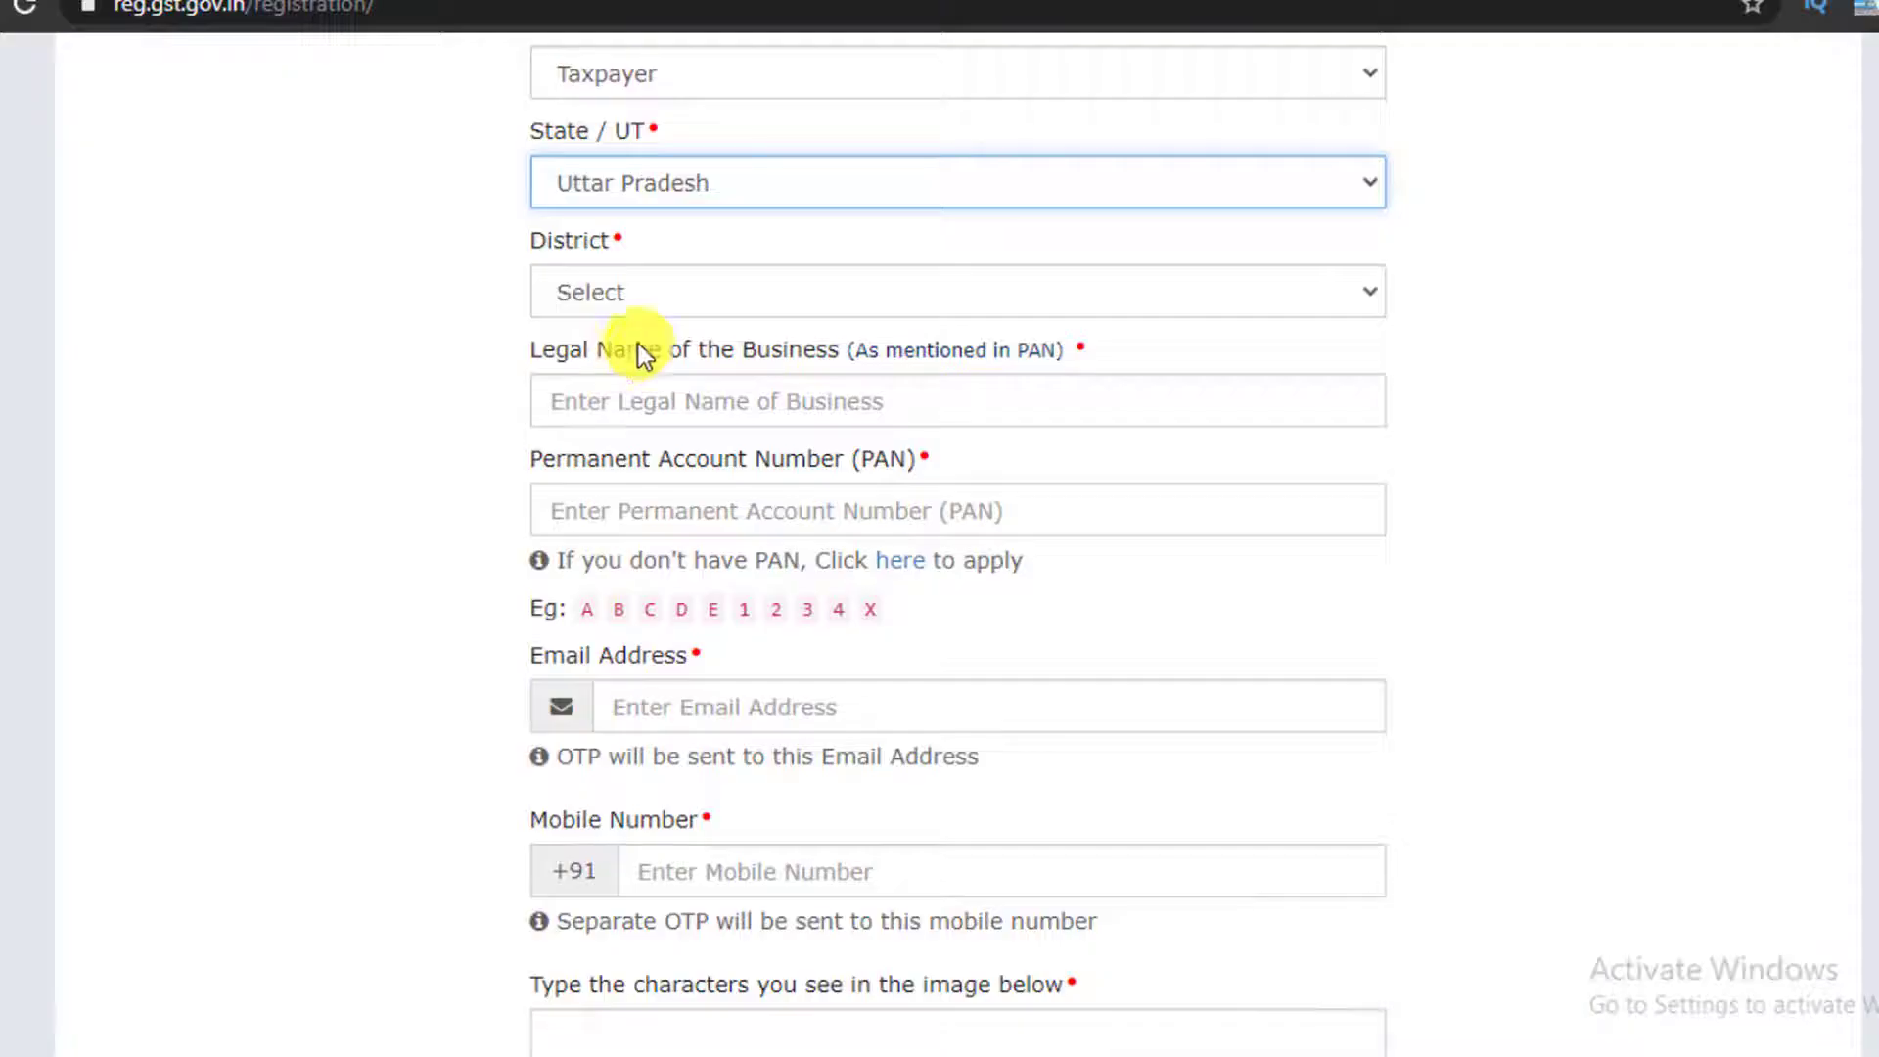
click(656, 284)
key(d)
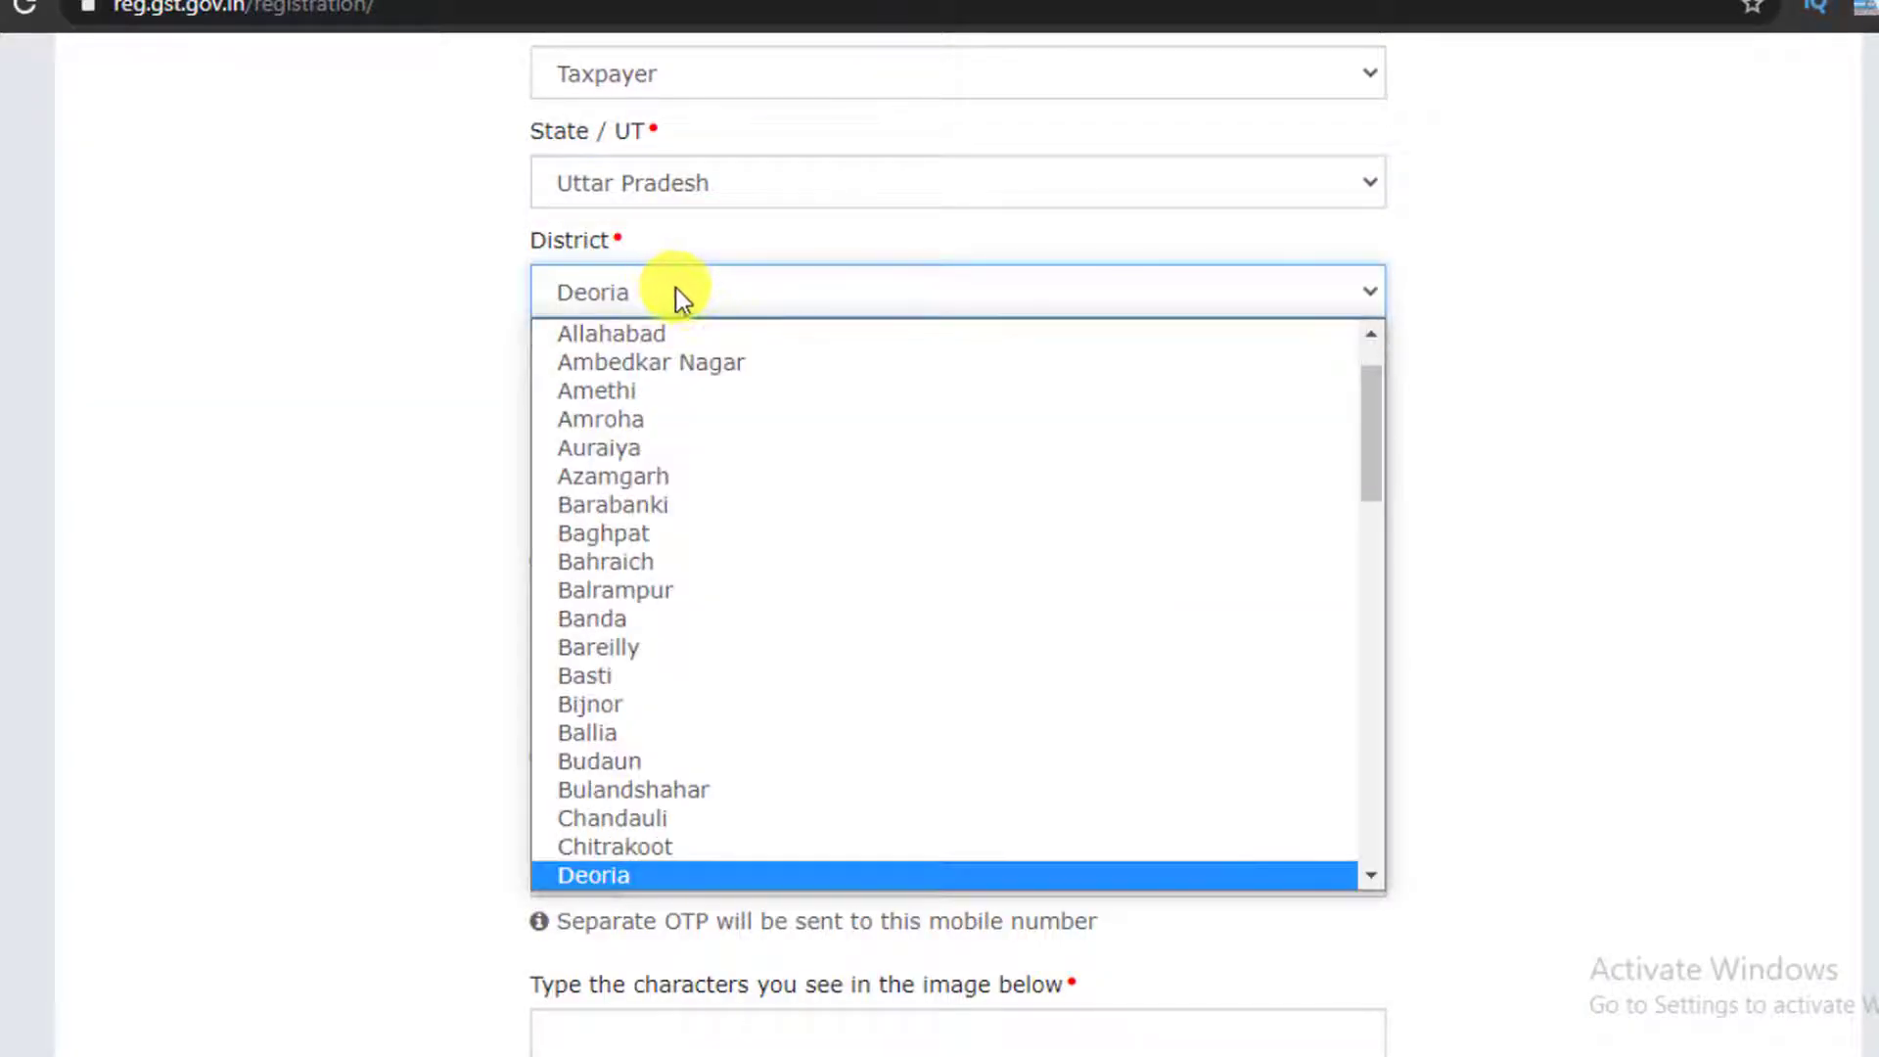
key(Return)
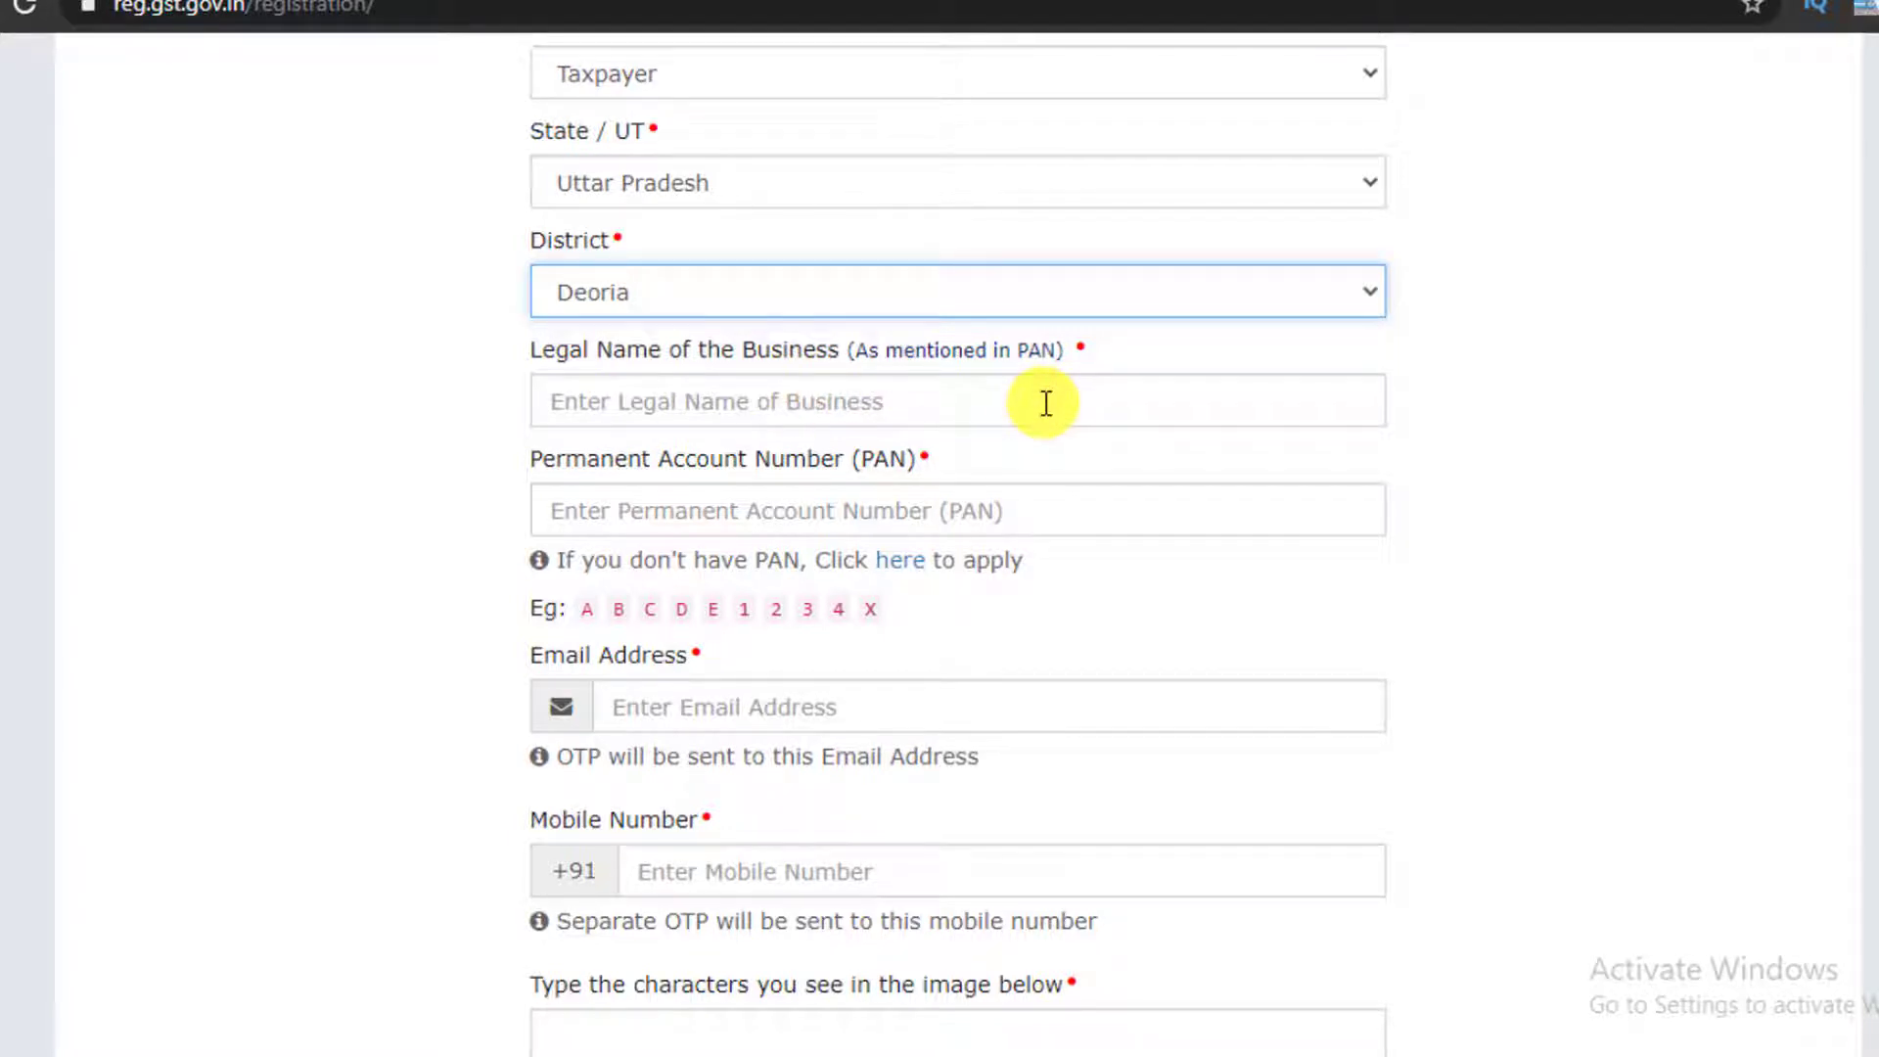
Enter the business's legal name, PAN, e-mail address, mobile number and the captcha characters
click(578, 400)
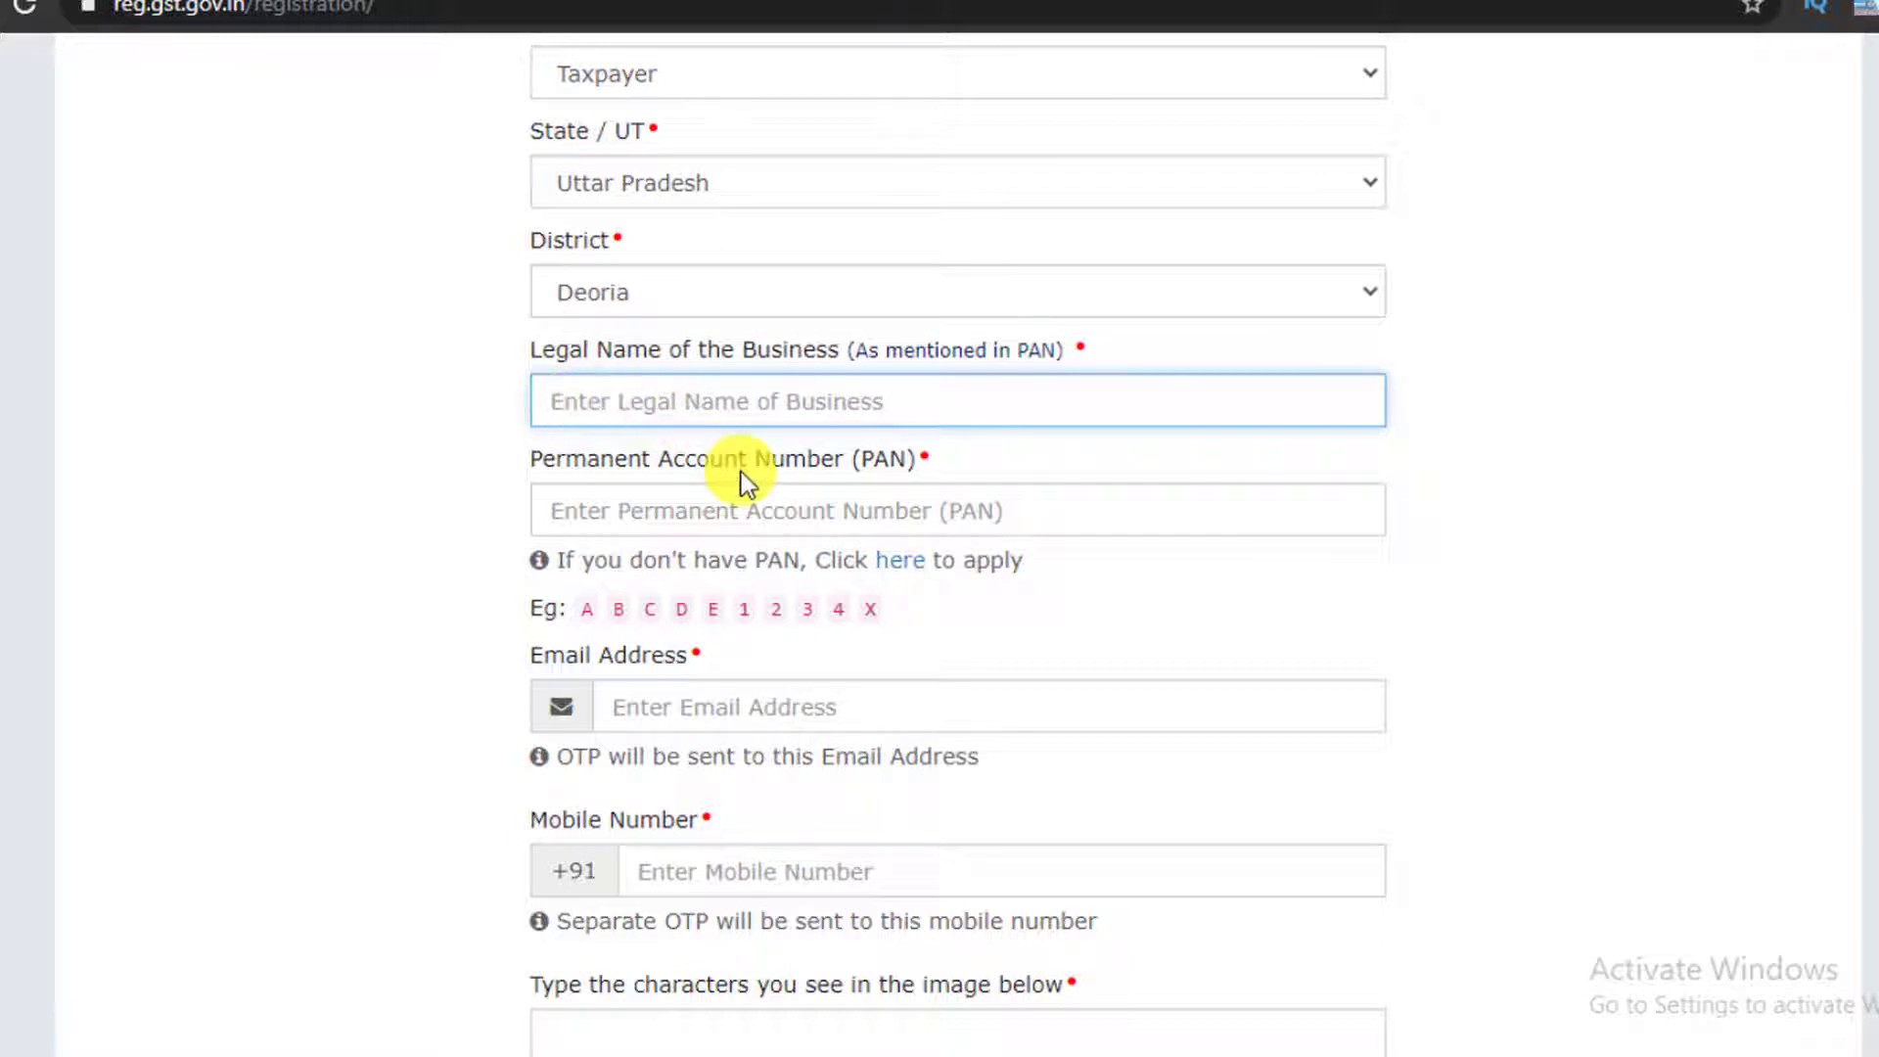
scroll(560, 458, down, 2)
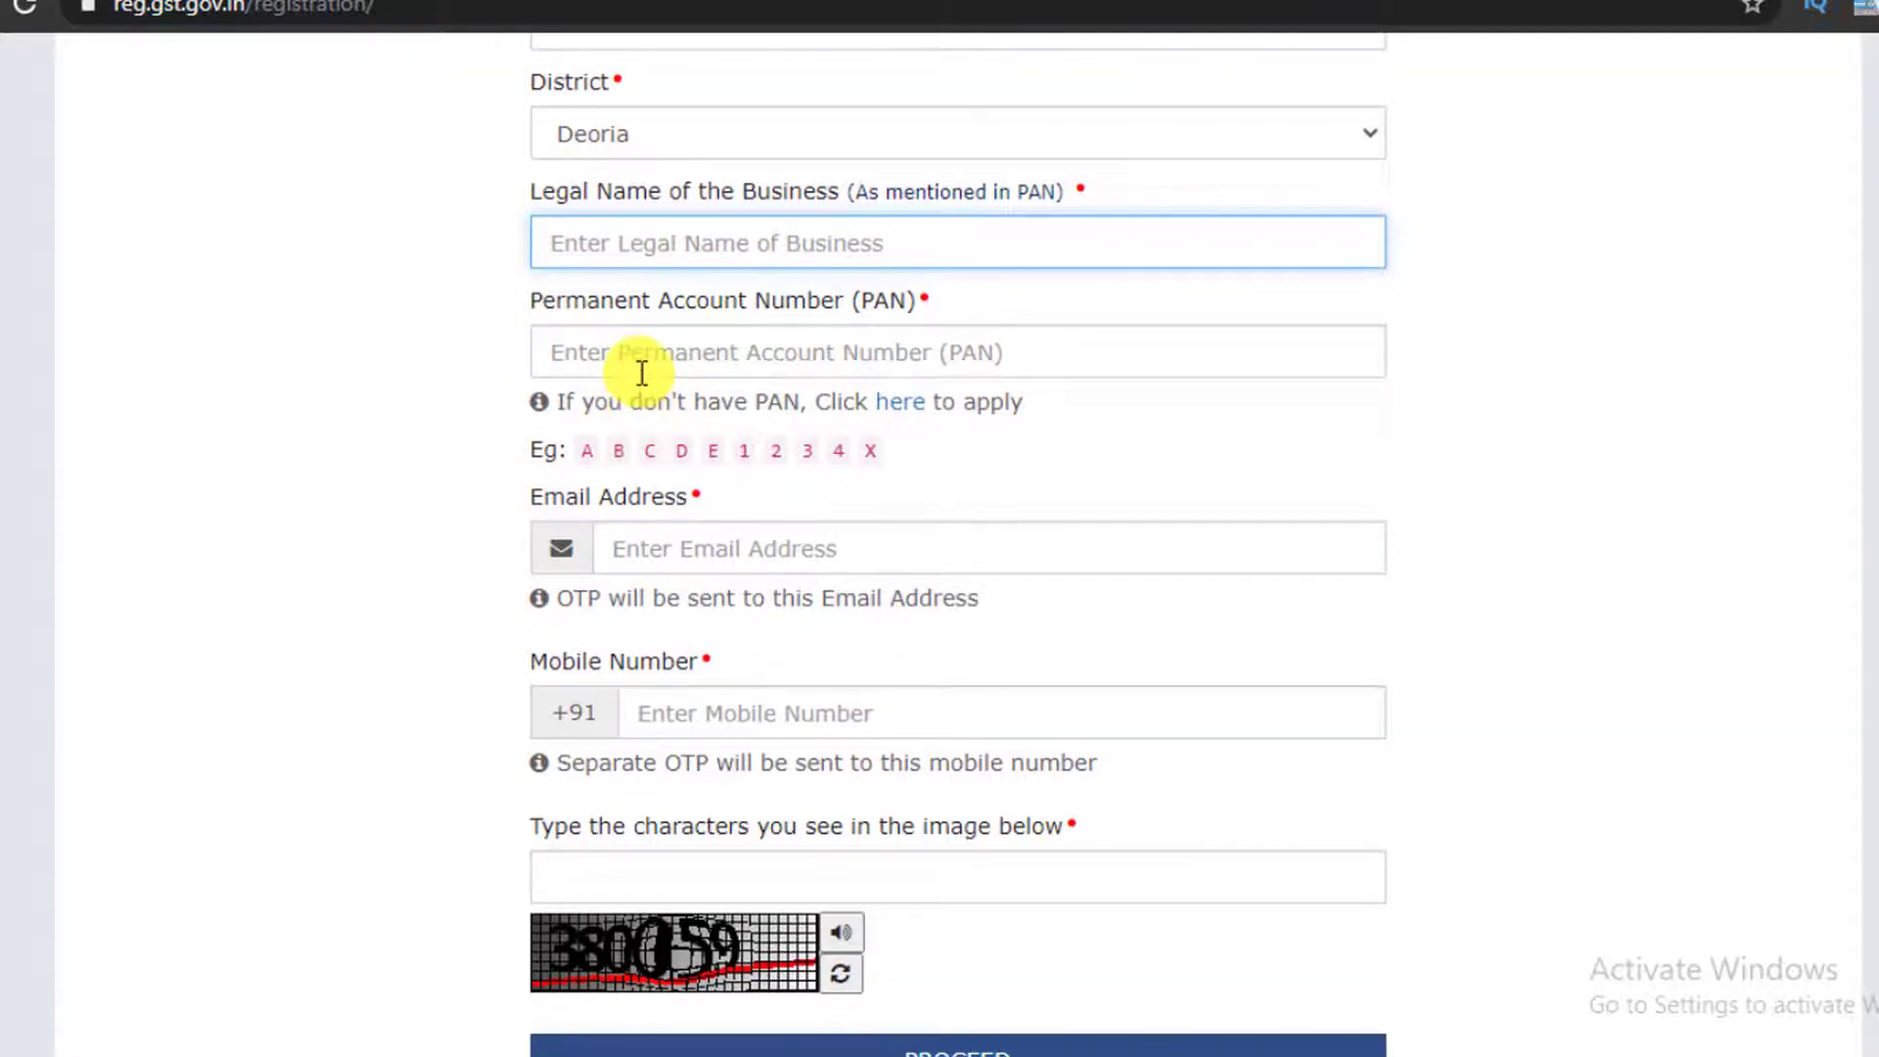
click(637, 367)
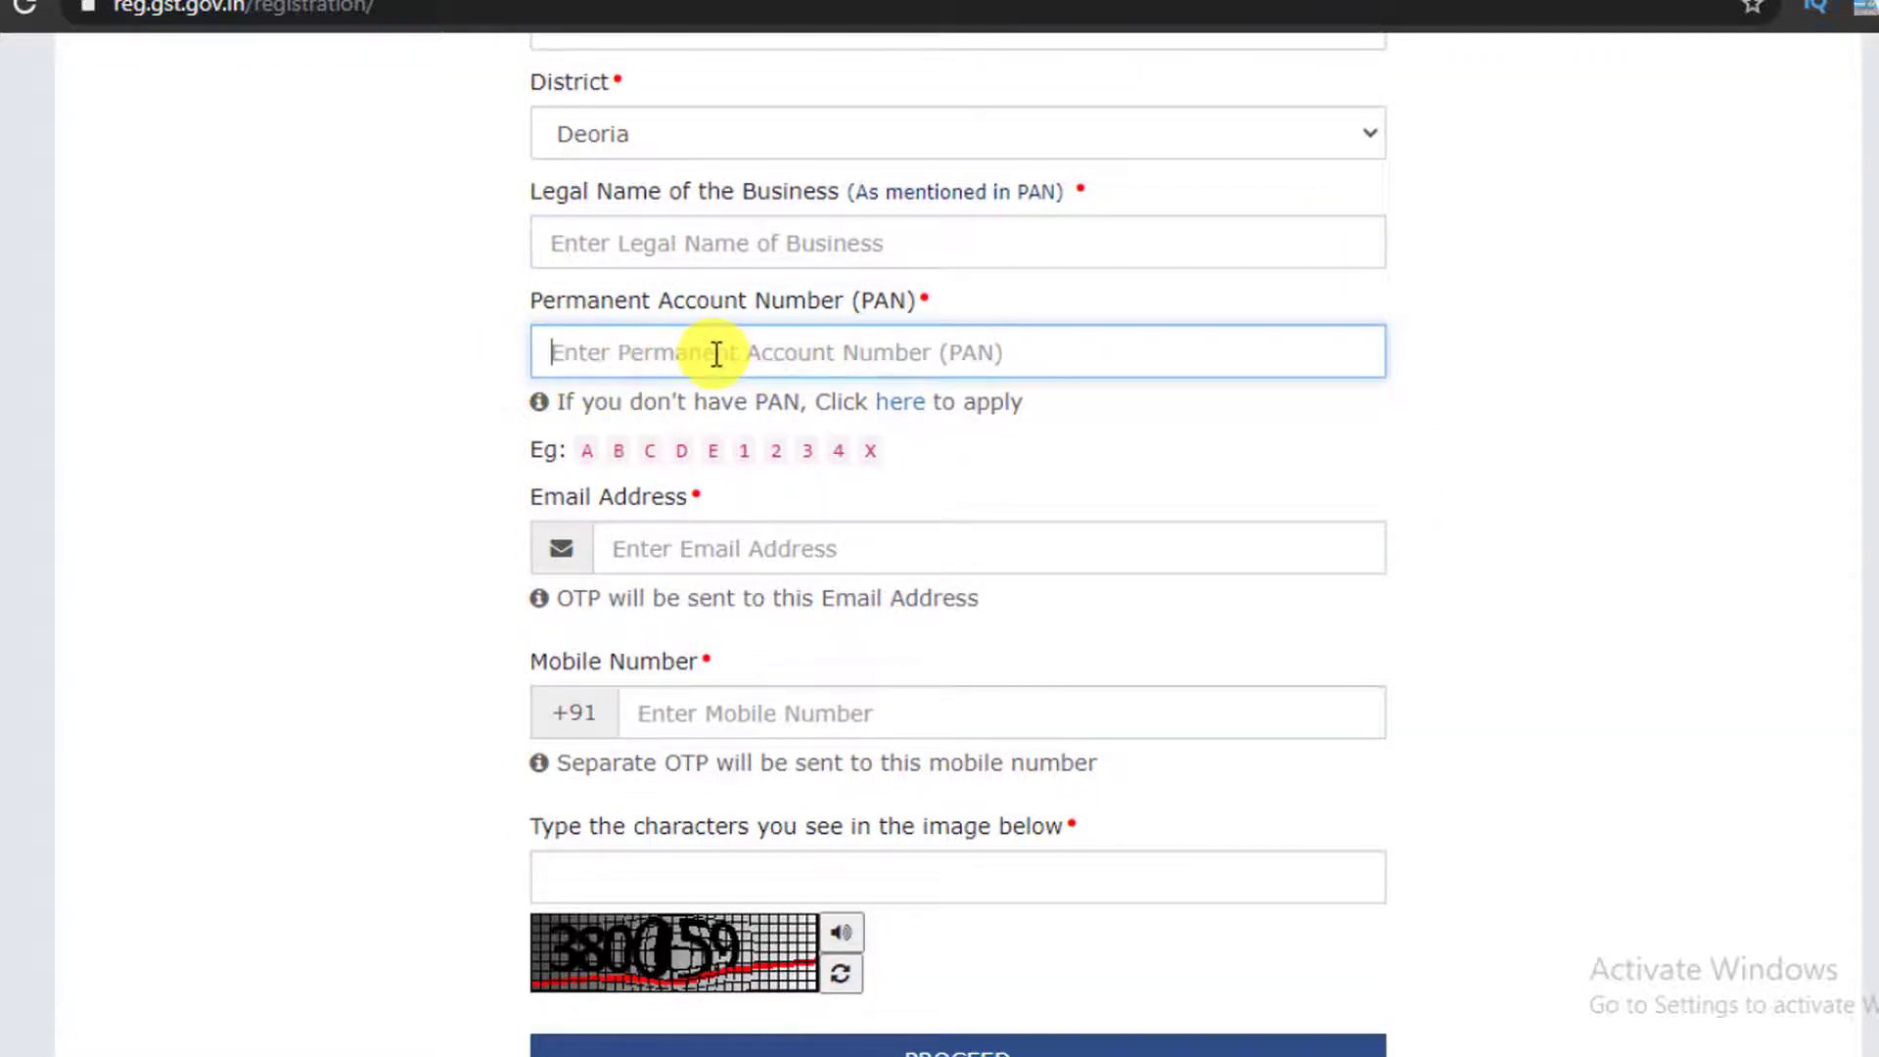
scroll(809, 354, down, 4)
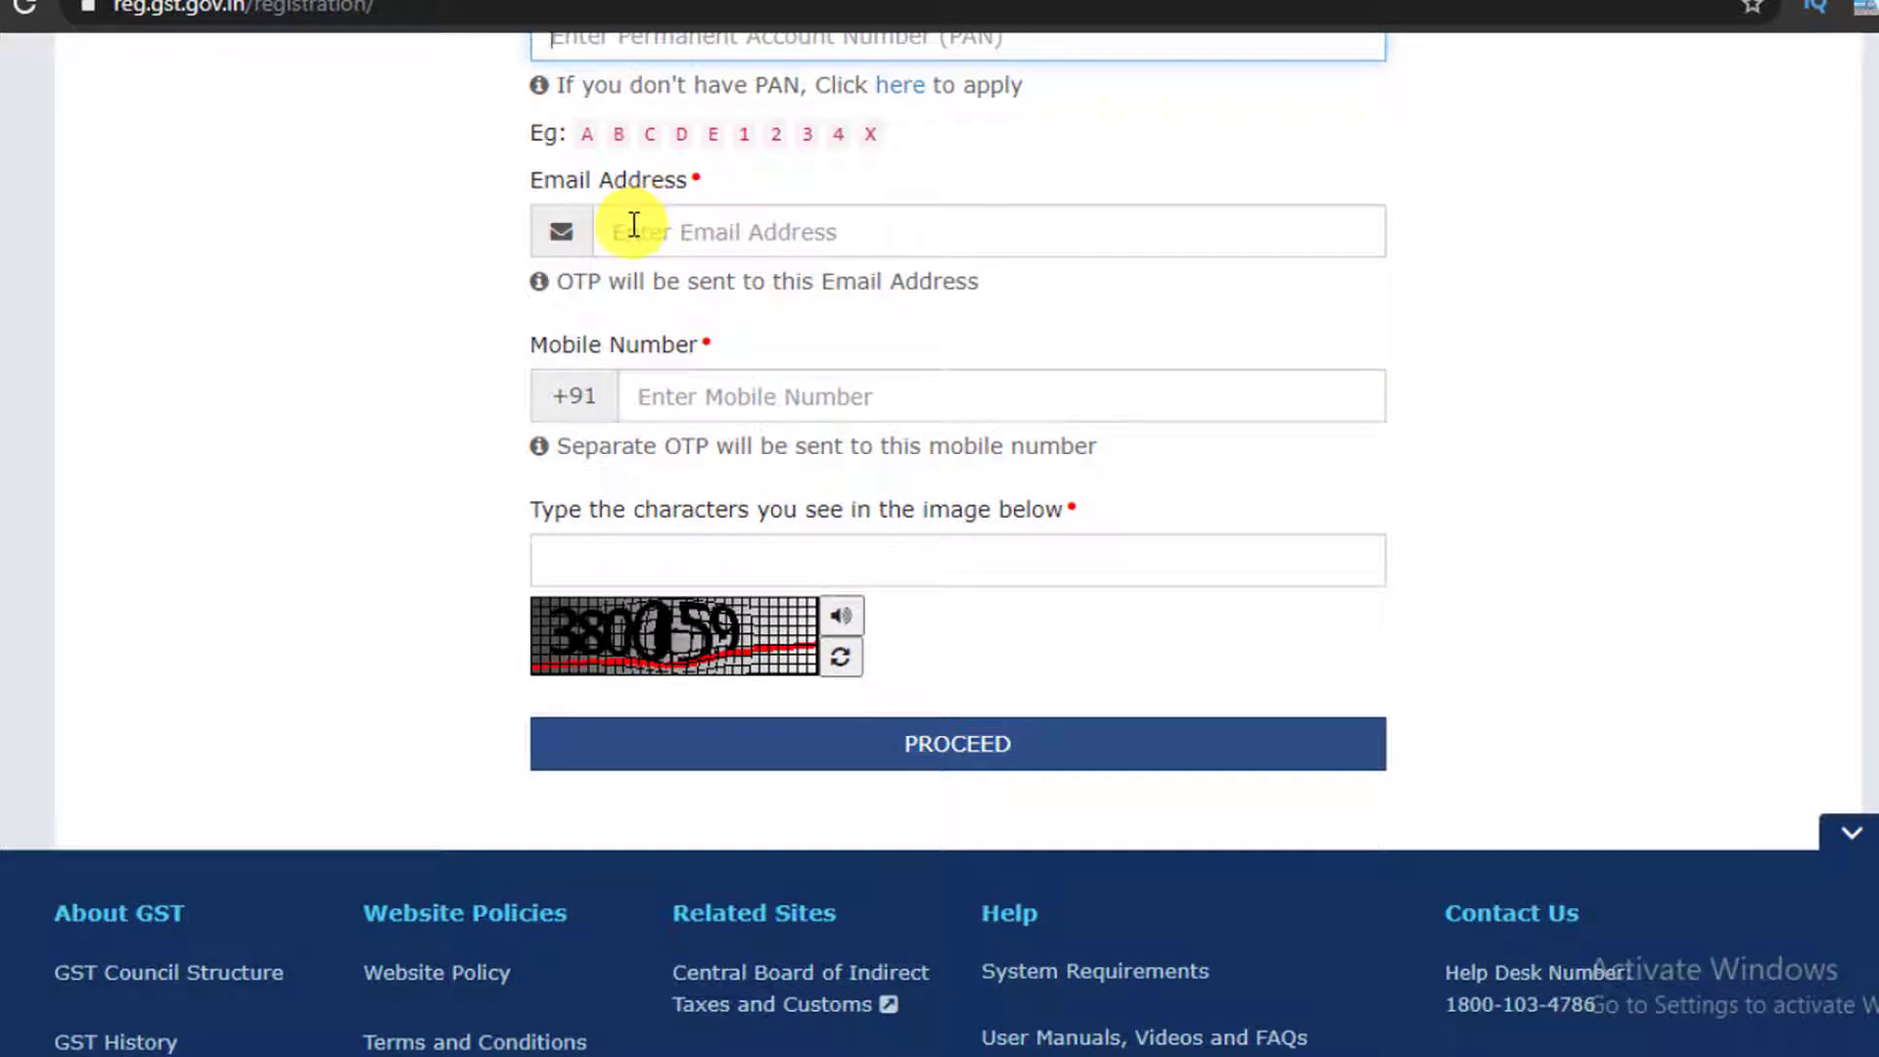
click(633, 225)
scroll(749, 382, down, 2)
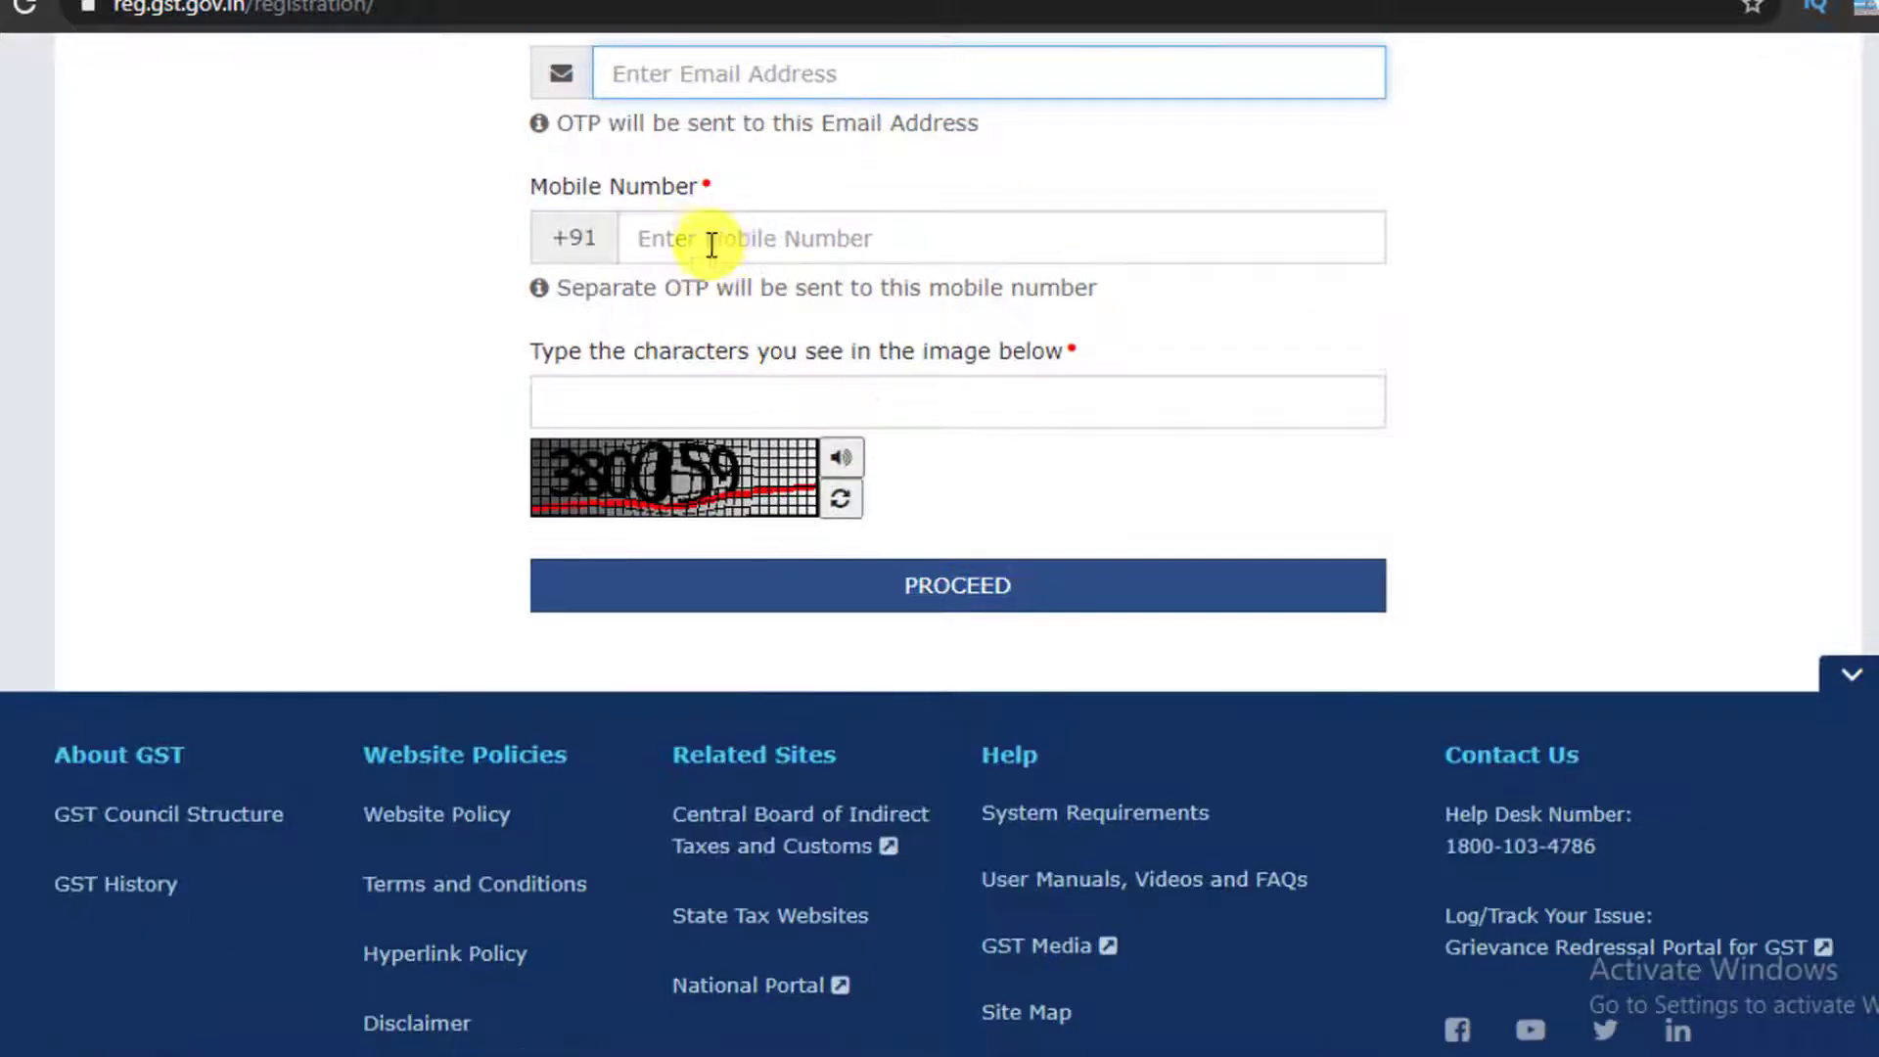
click(778, 237)
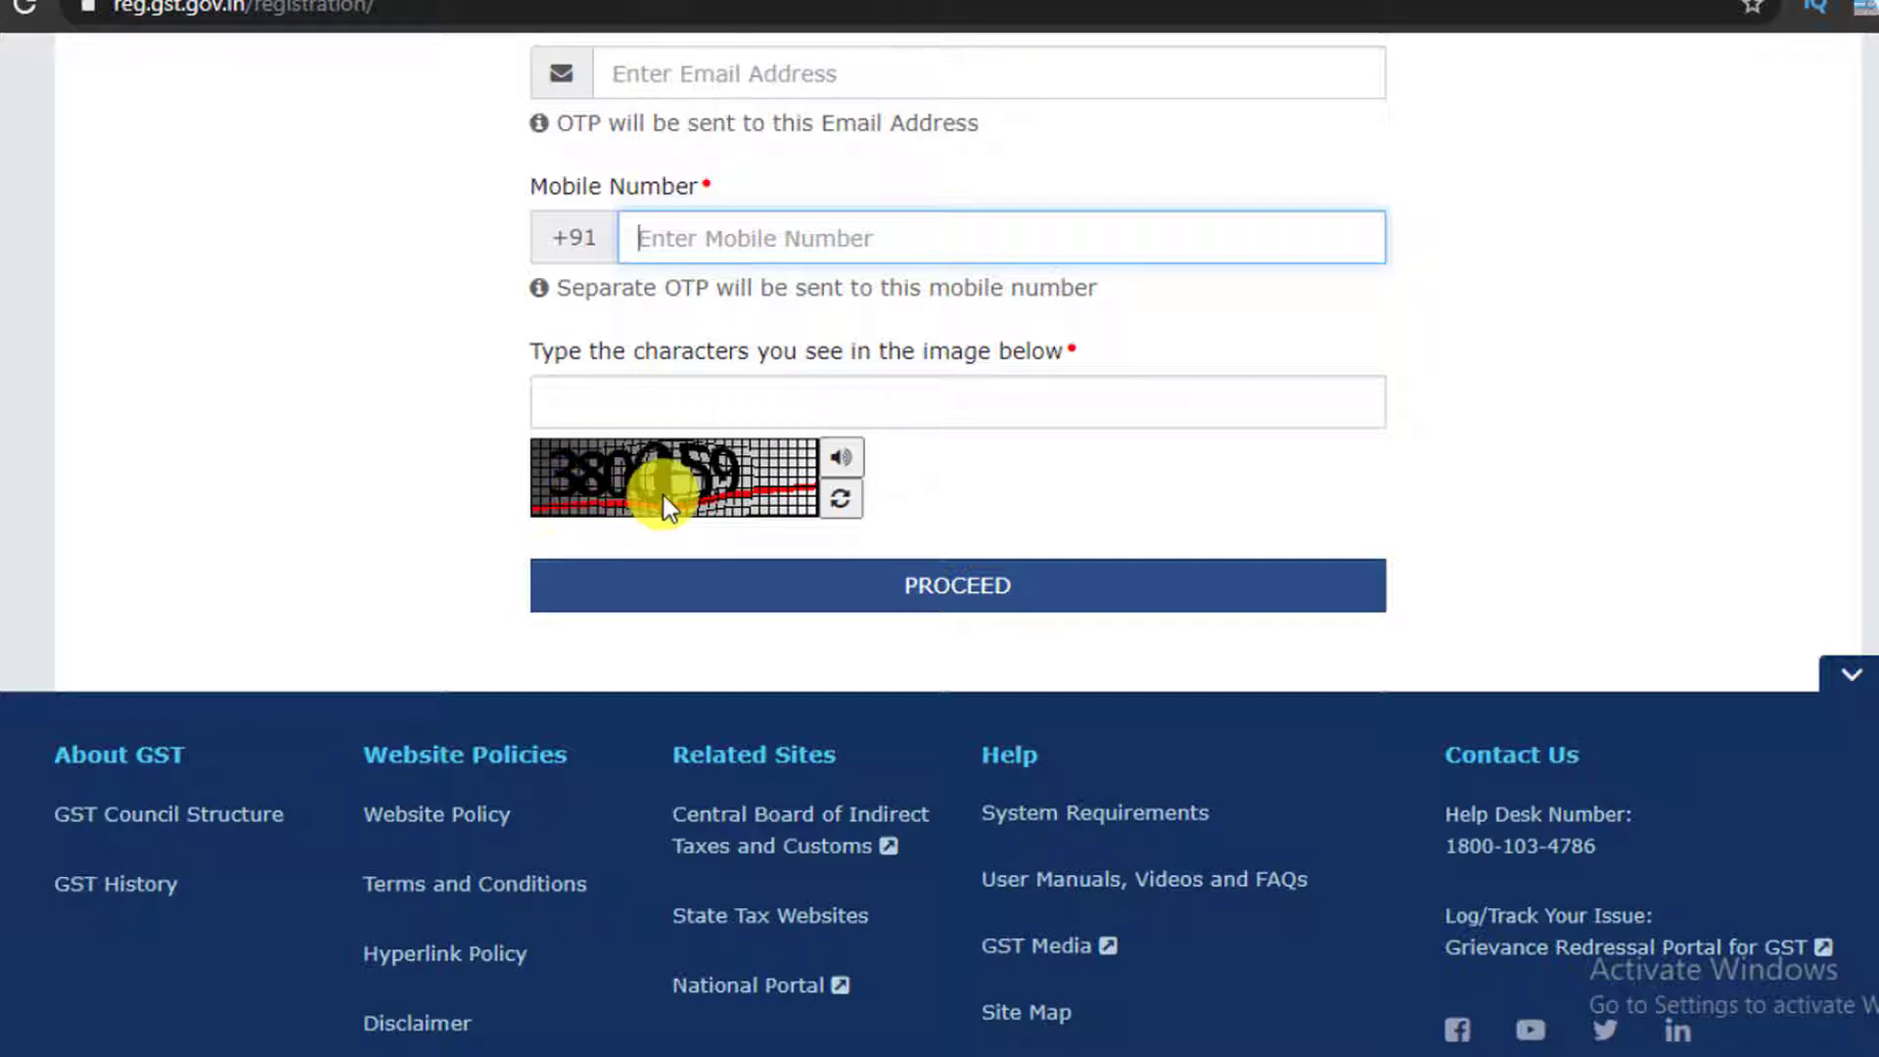
click(595, 411)
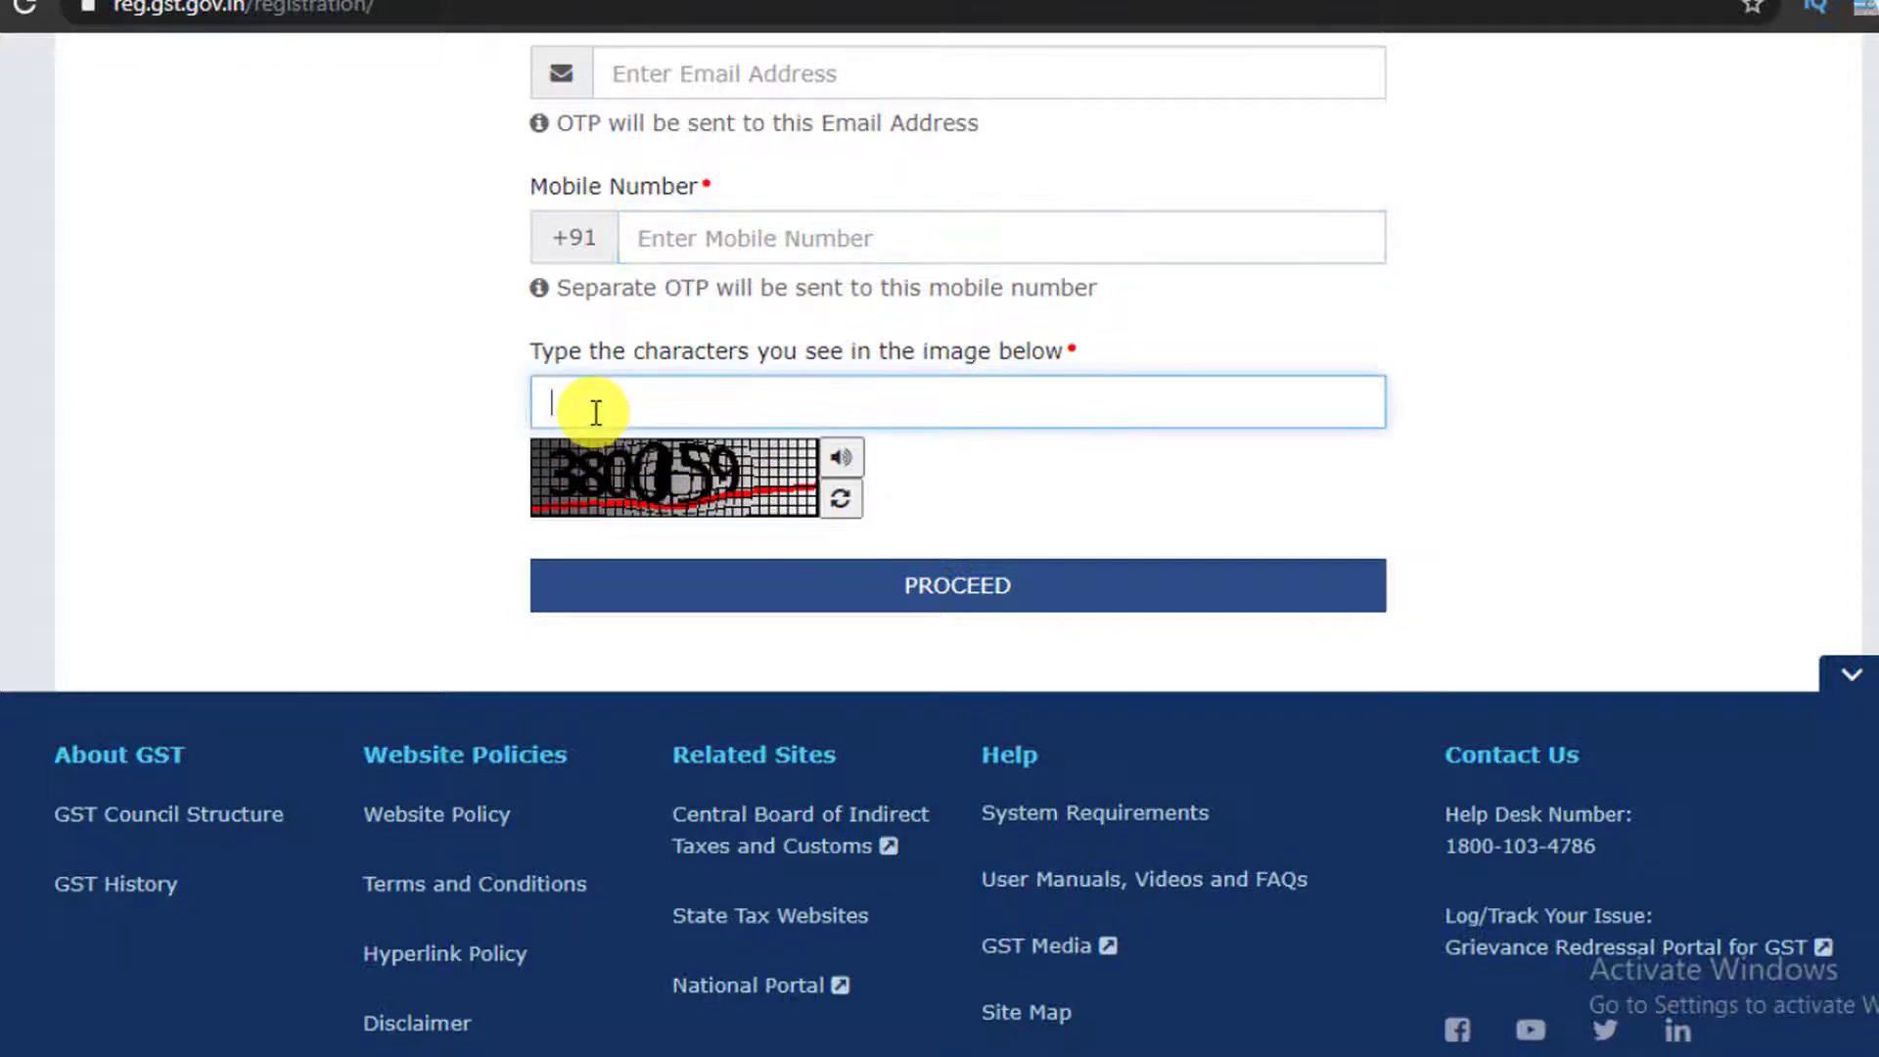
scroll(449, 462, down, 2)
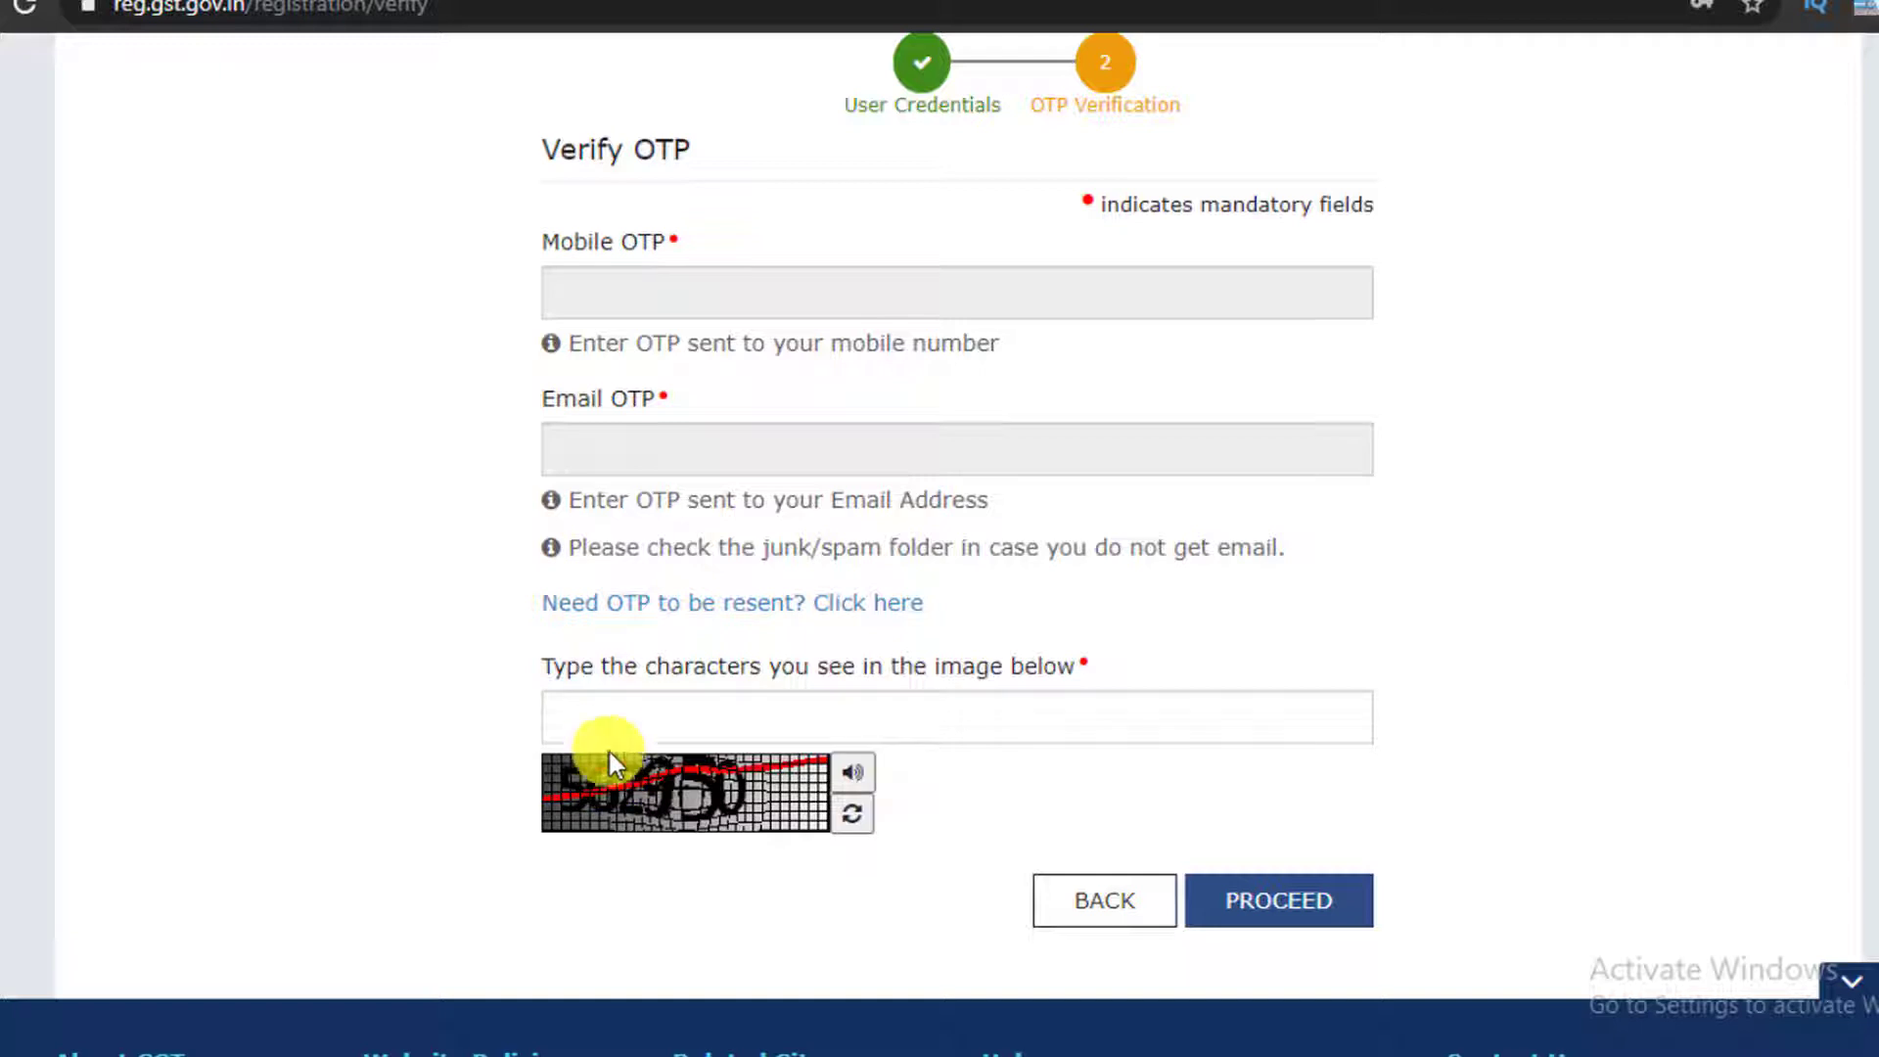
Submit the OTPs to complete Part A and continue to the TRN login
click(1282, 902)
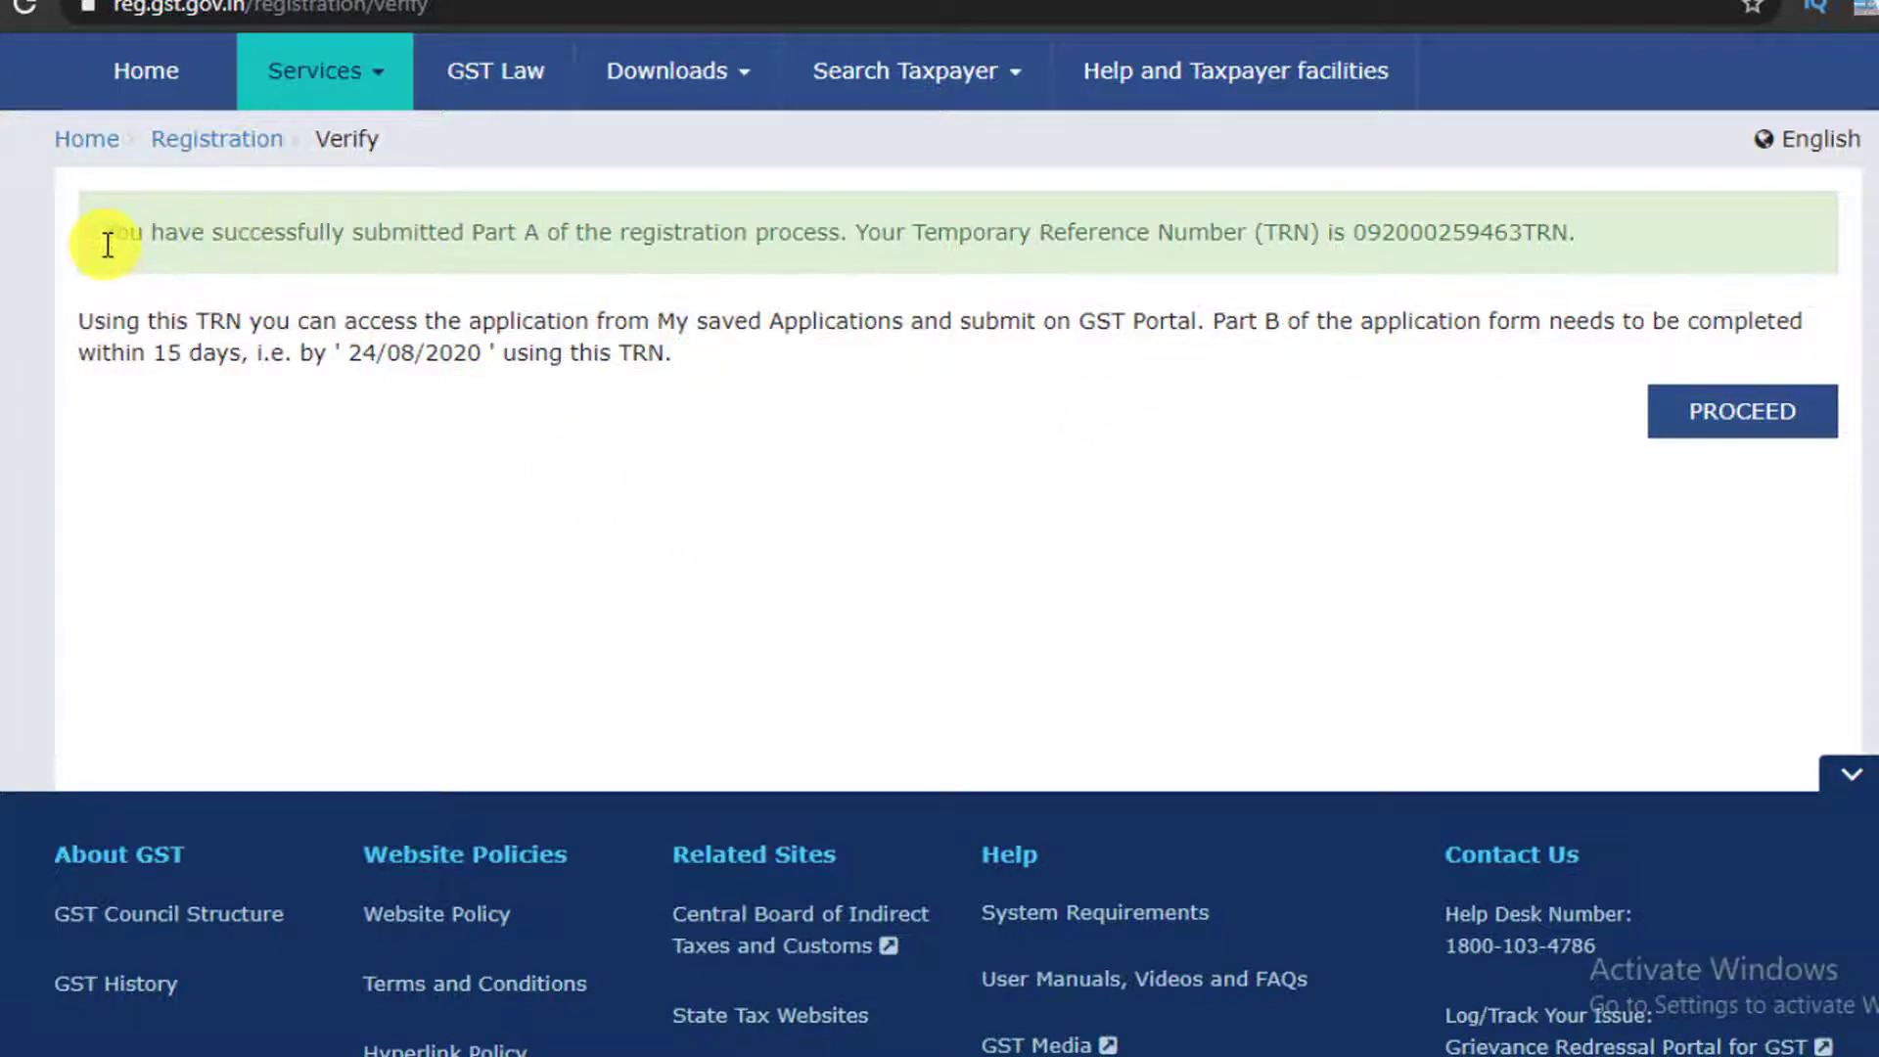
click(1717, 423)
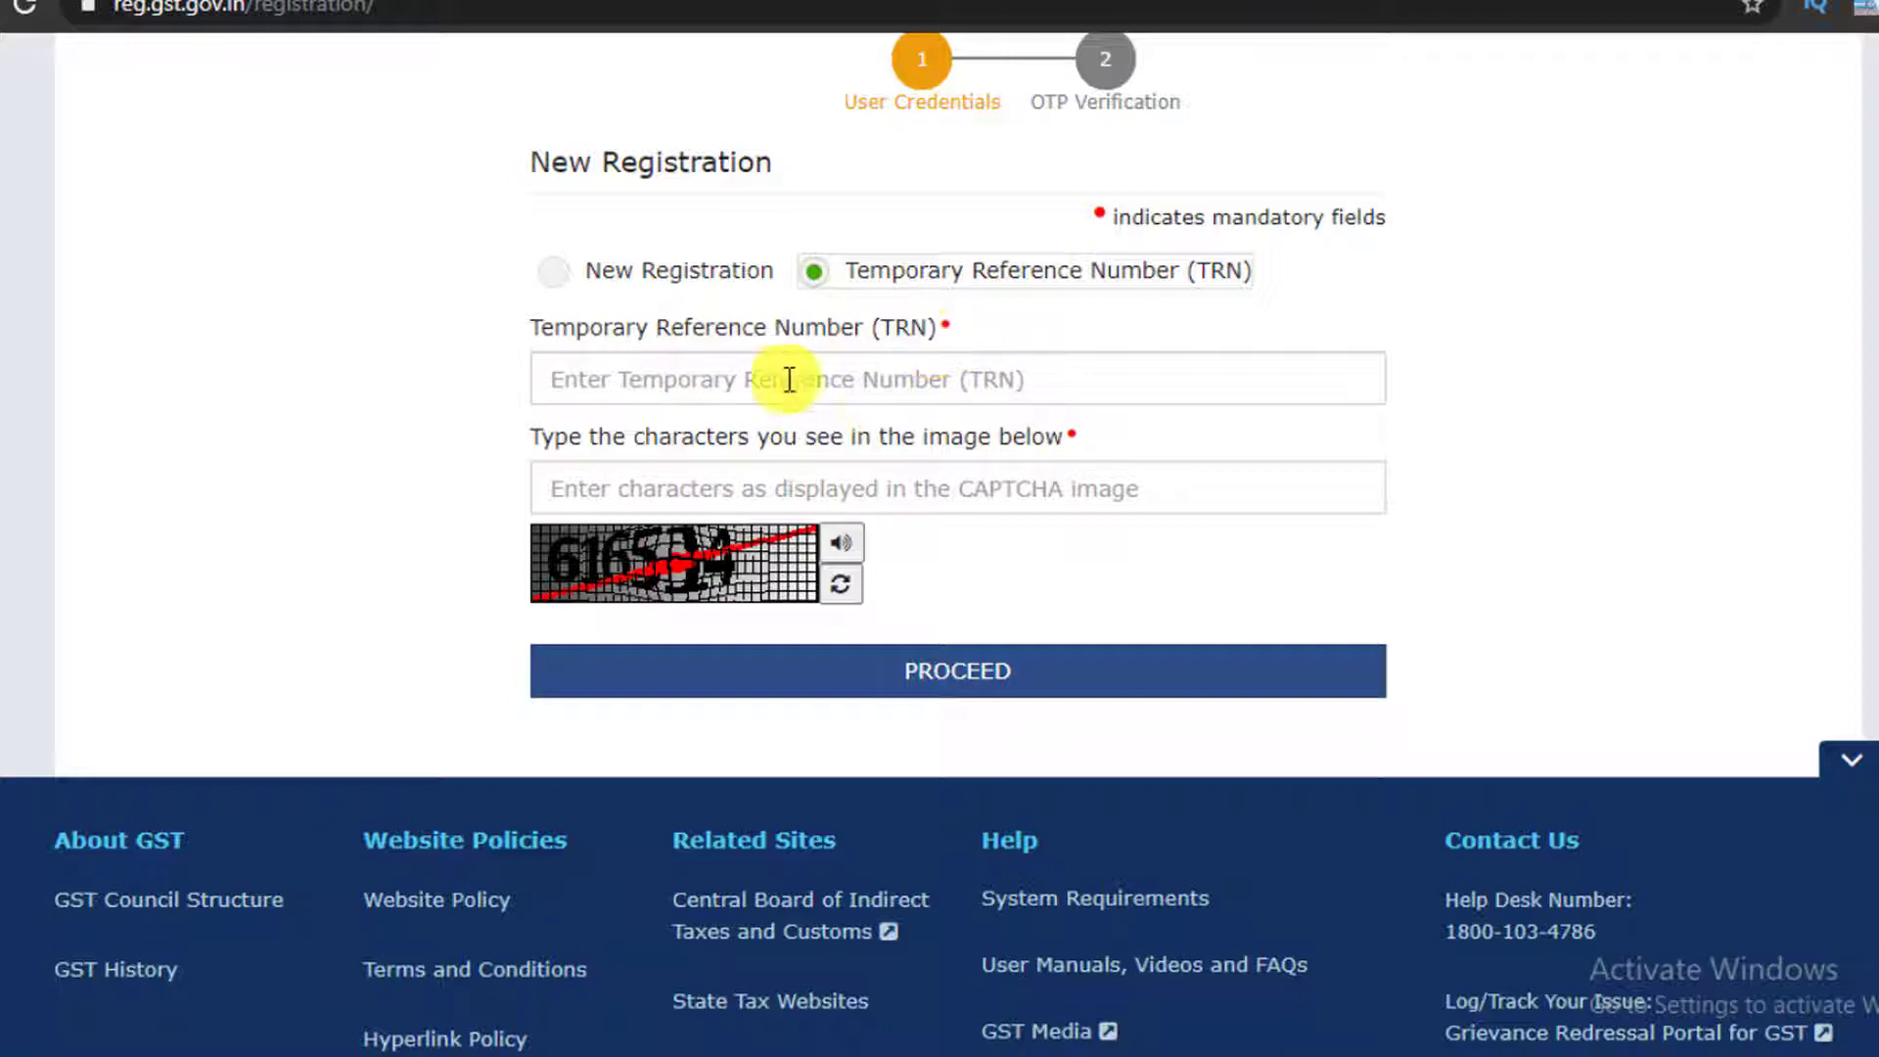
Log in with the Temporary Reference Number and the received OTP to reach the dashboard
click(751, 379)
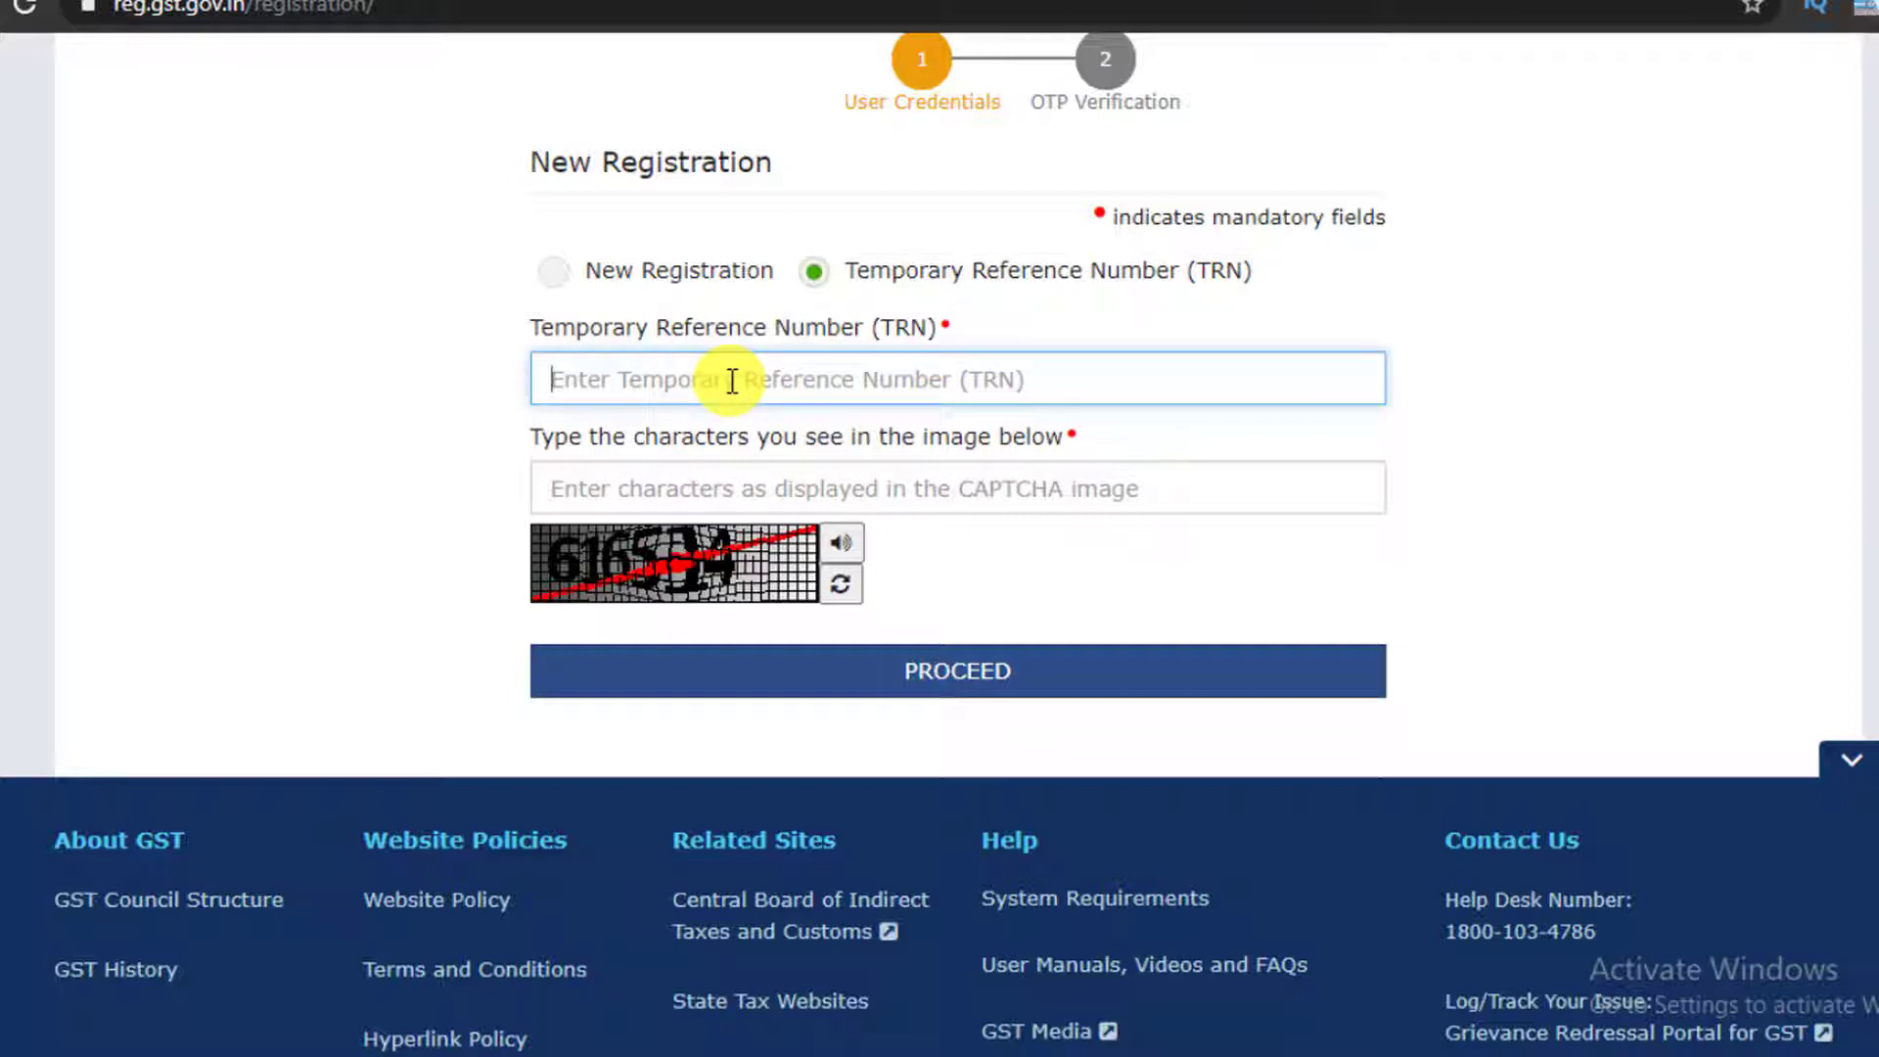
text(09)
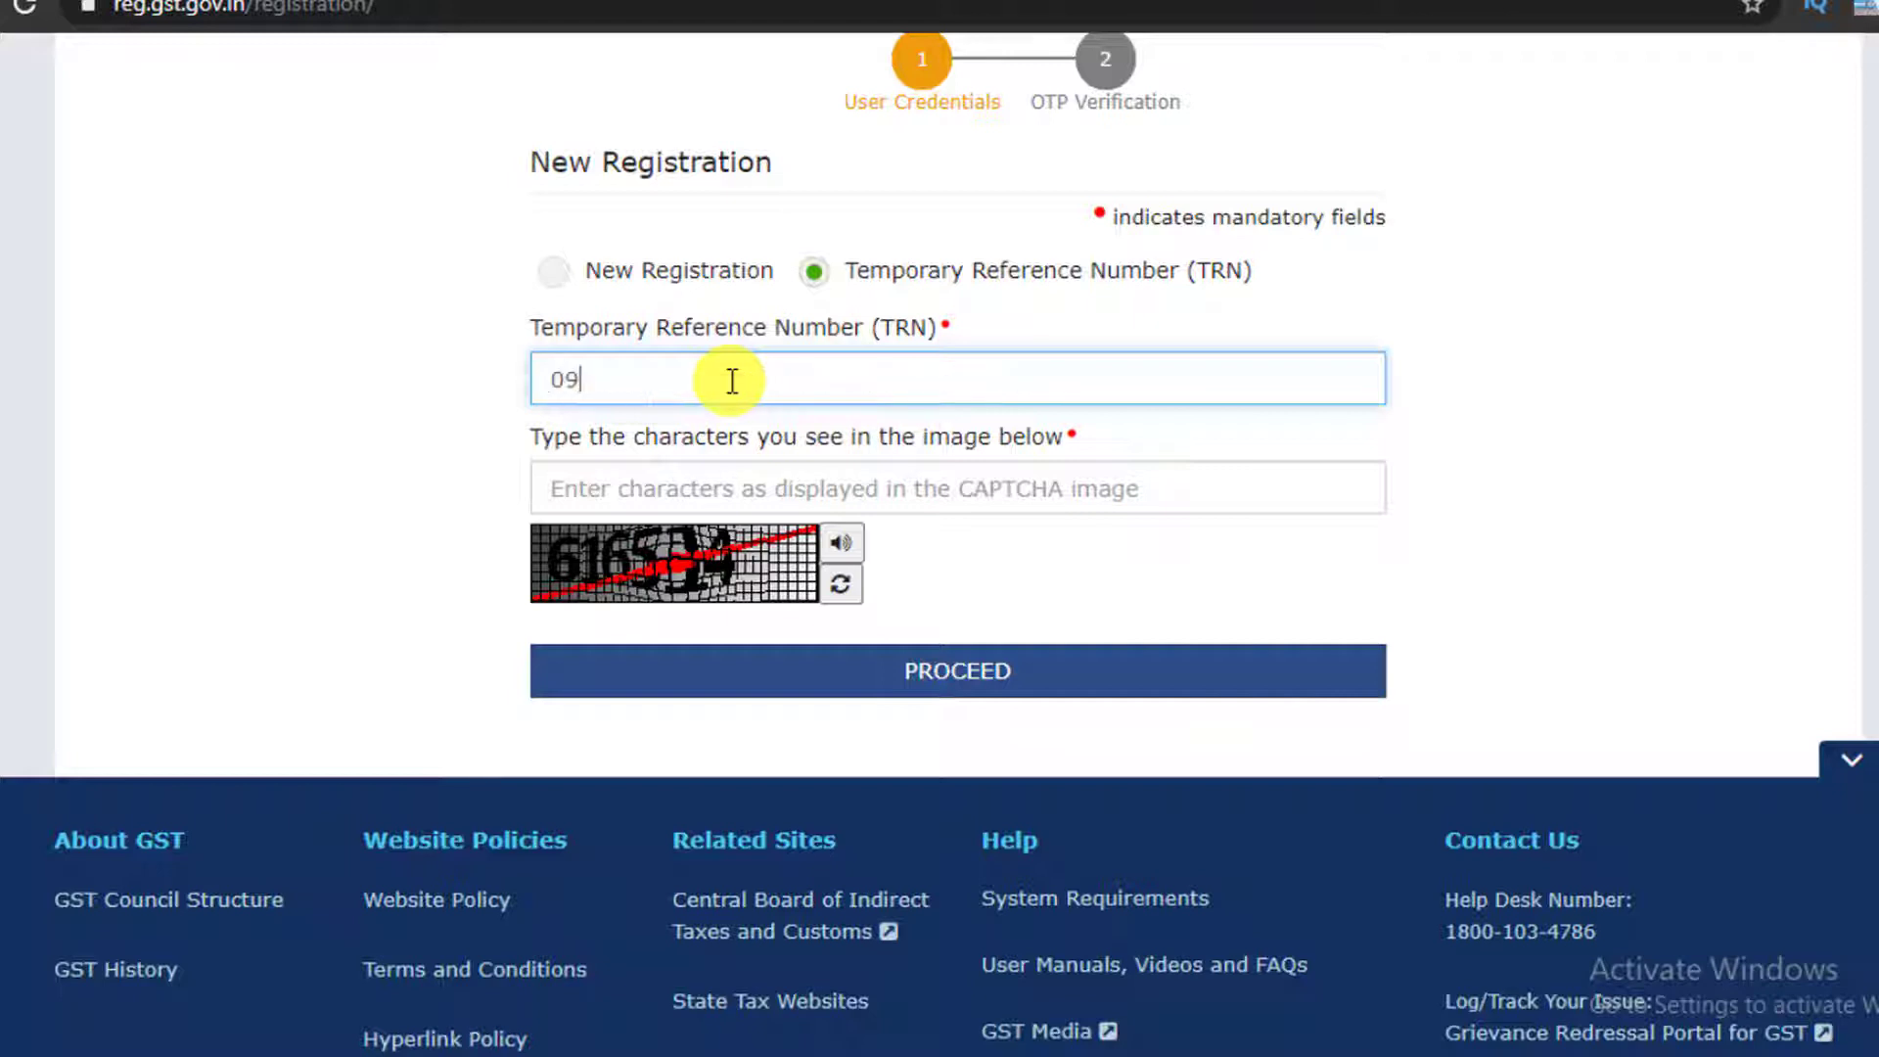
text(2000)
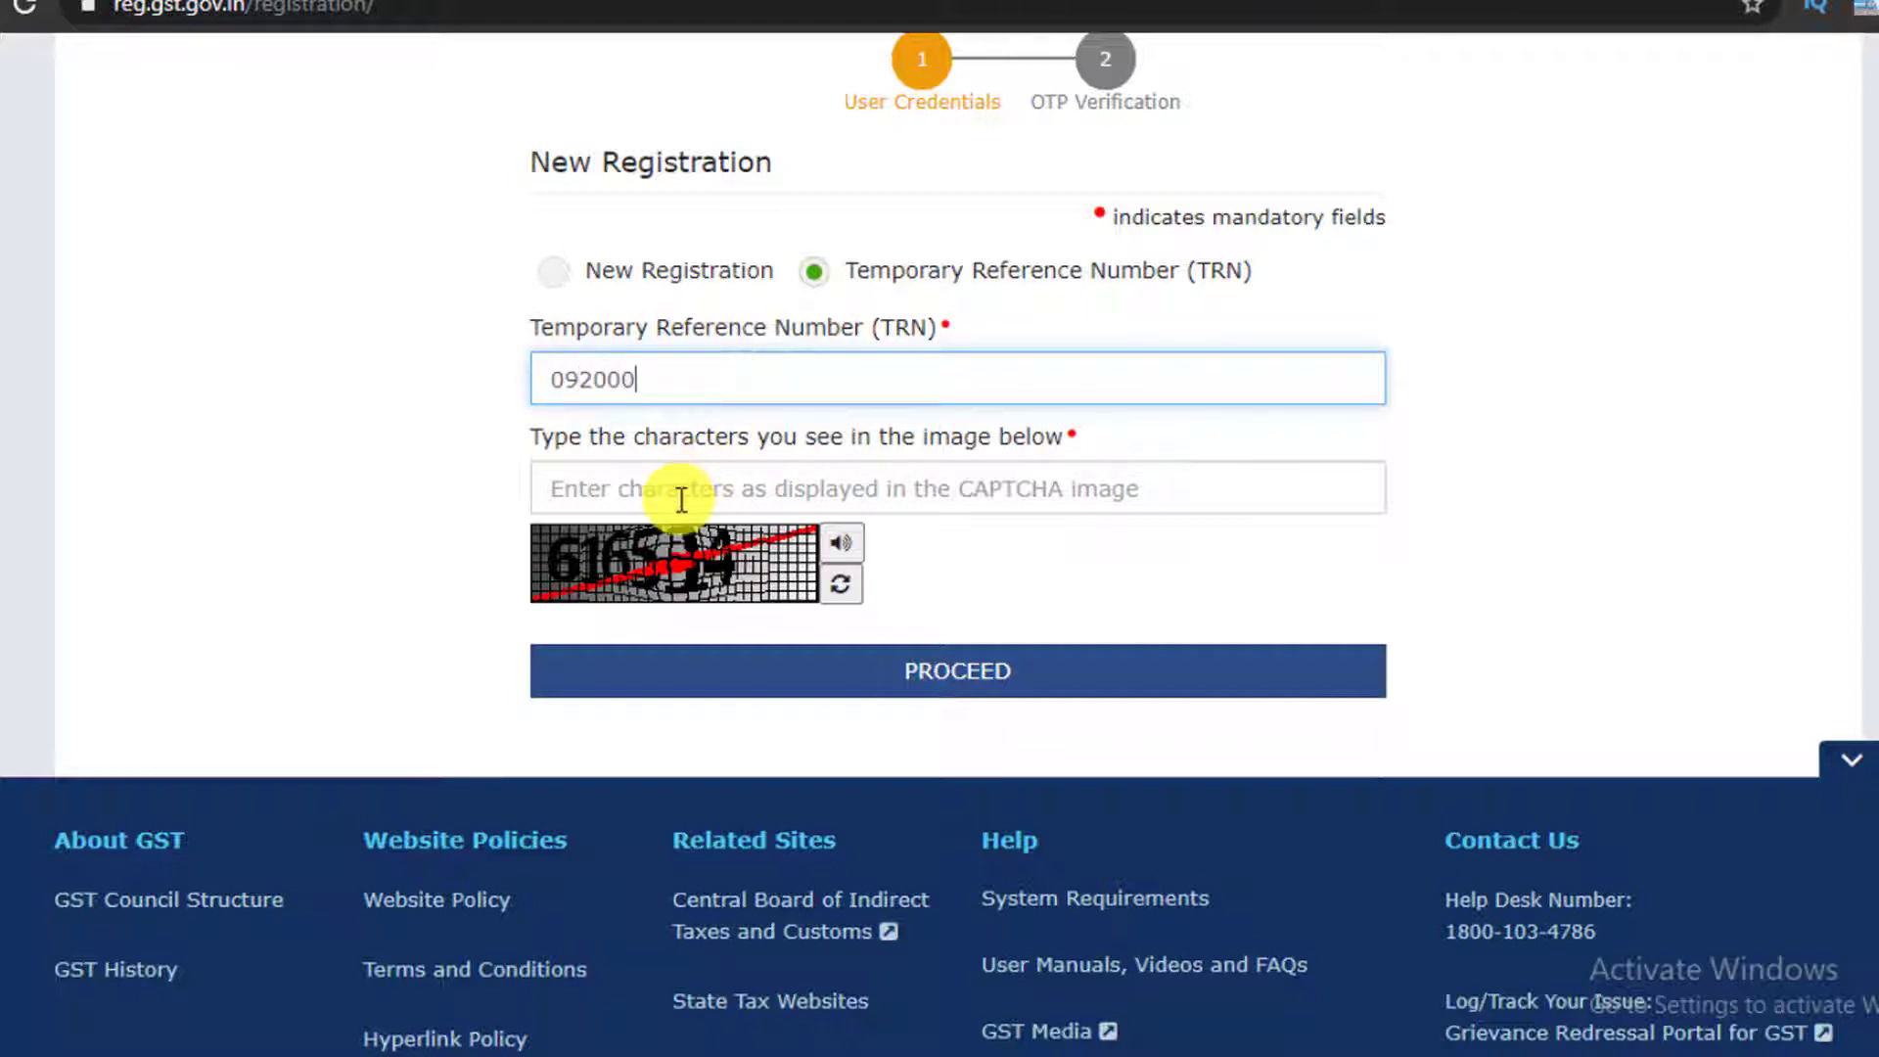
click(840, 673)
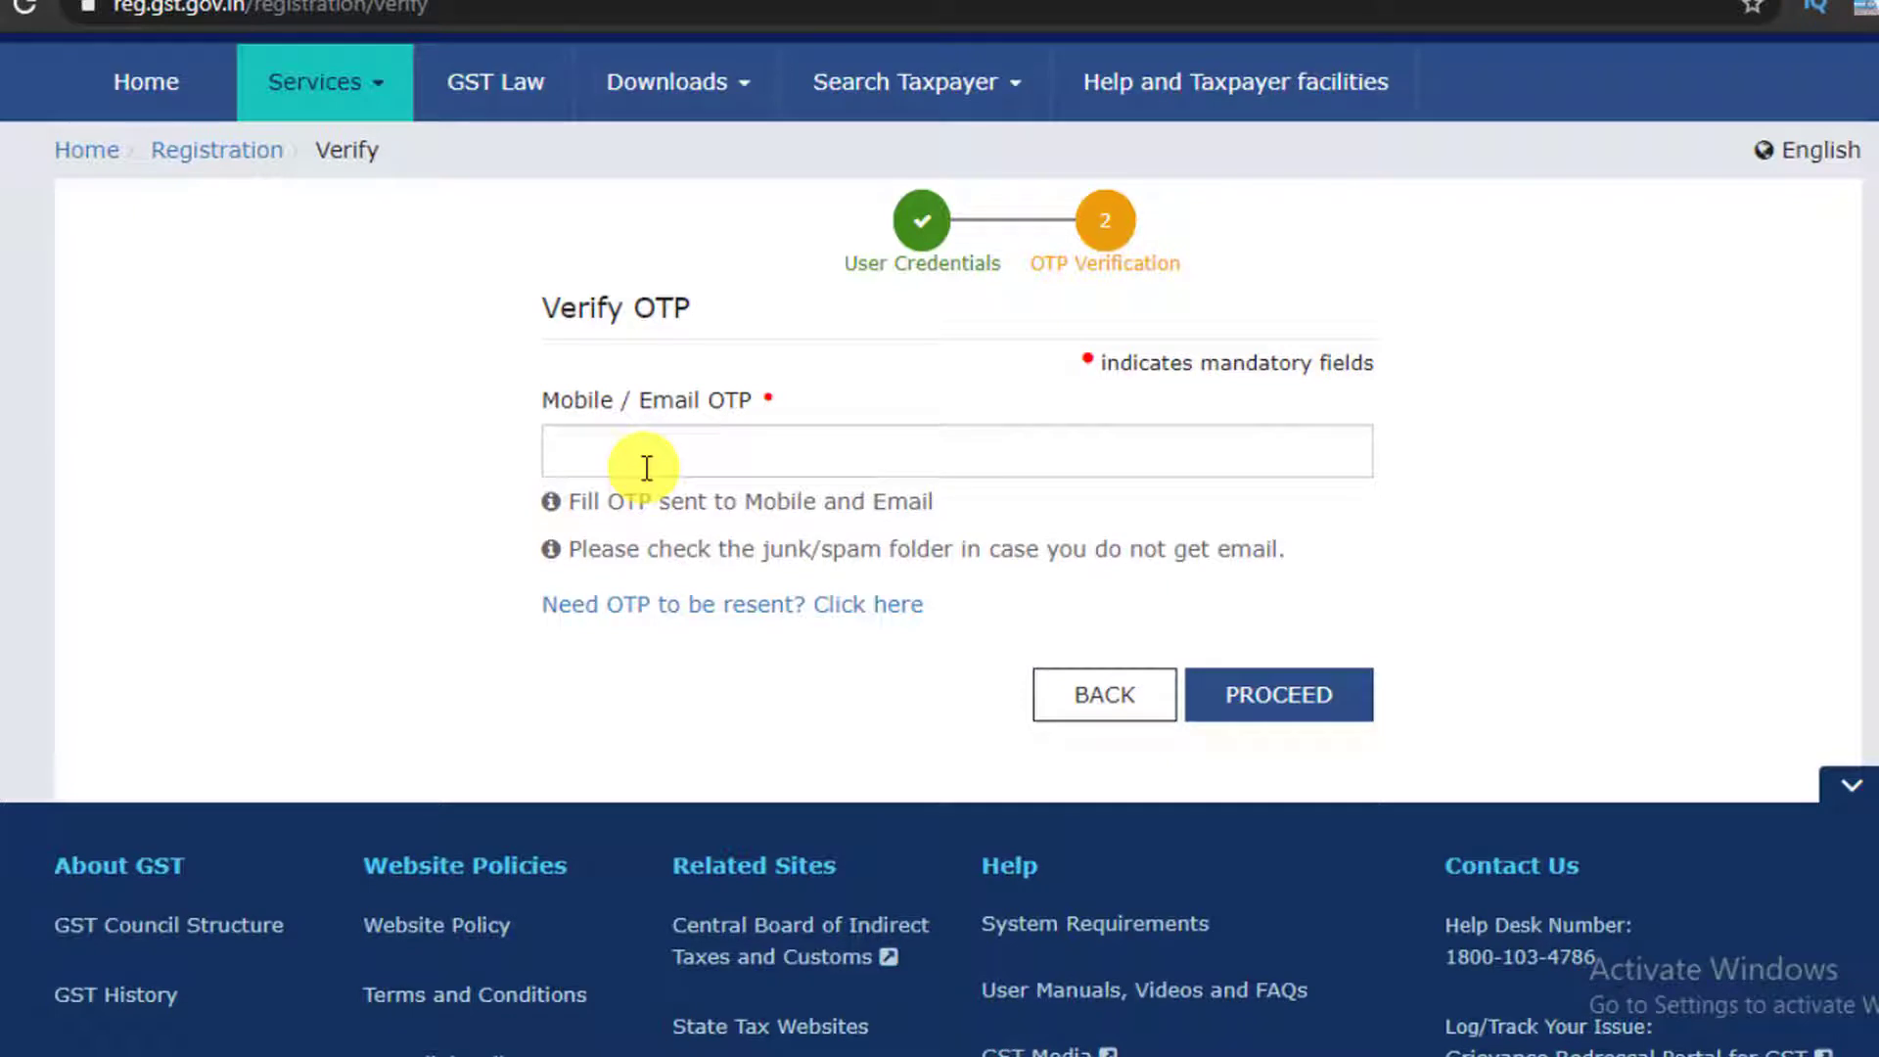
click(618, 458)
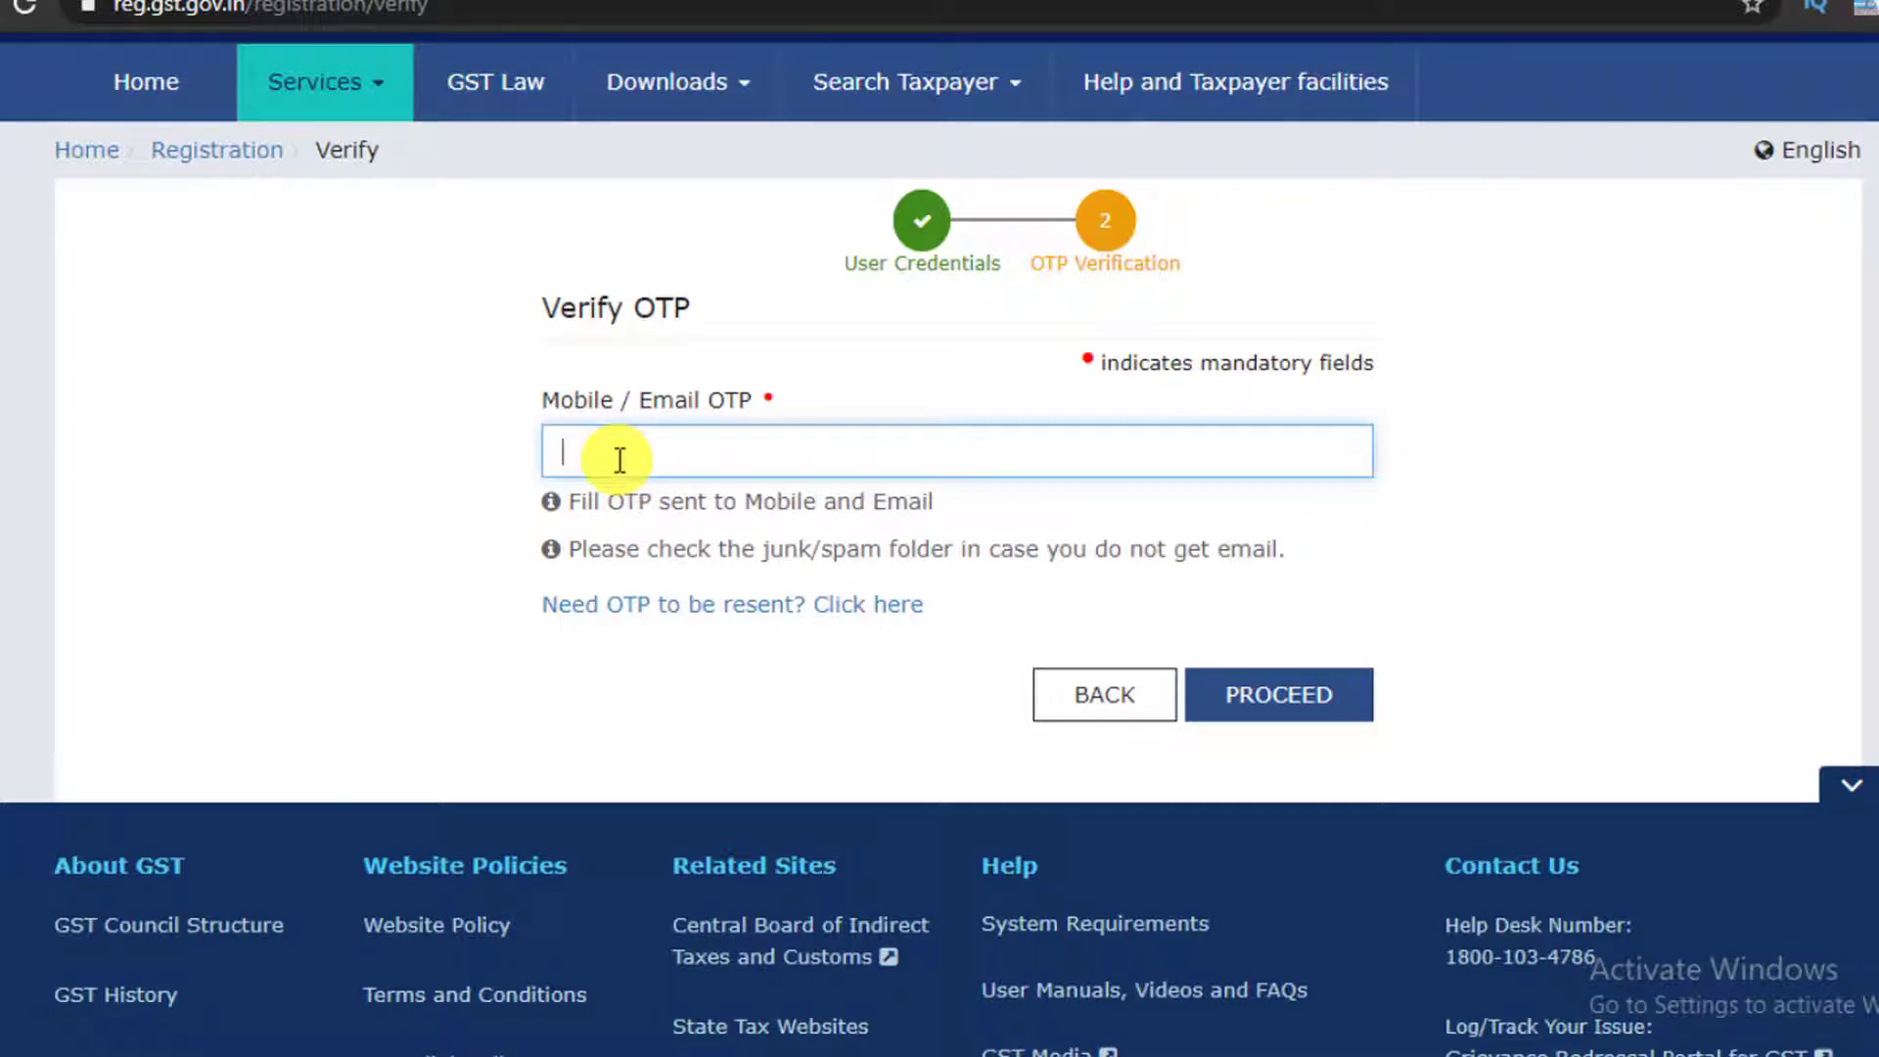
click(1262, 693)
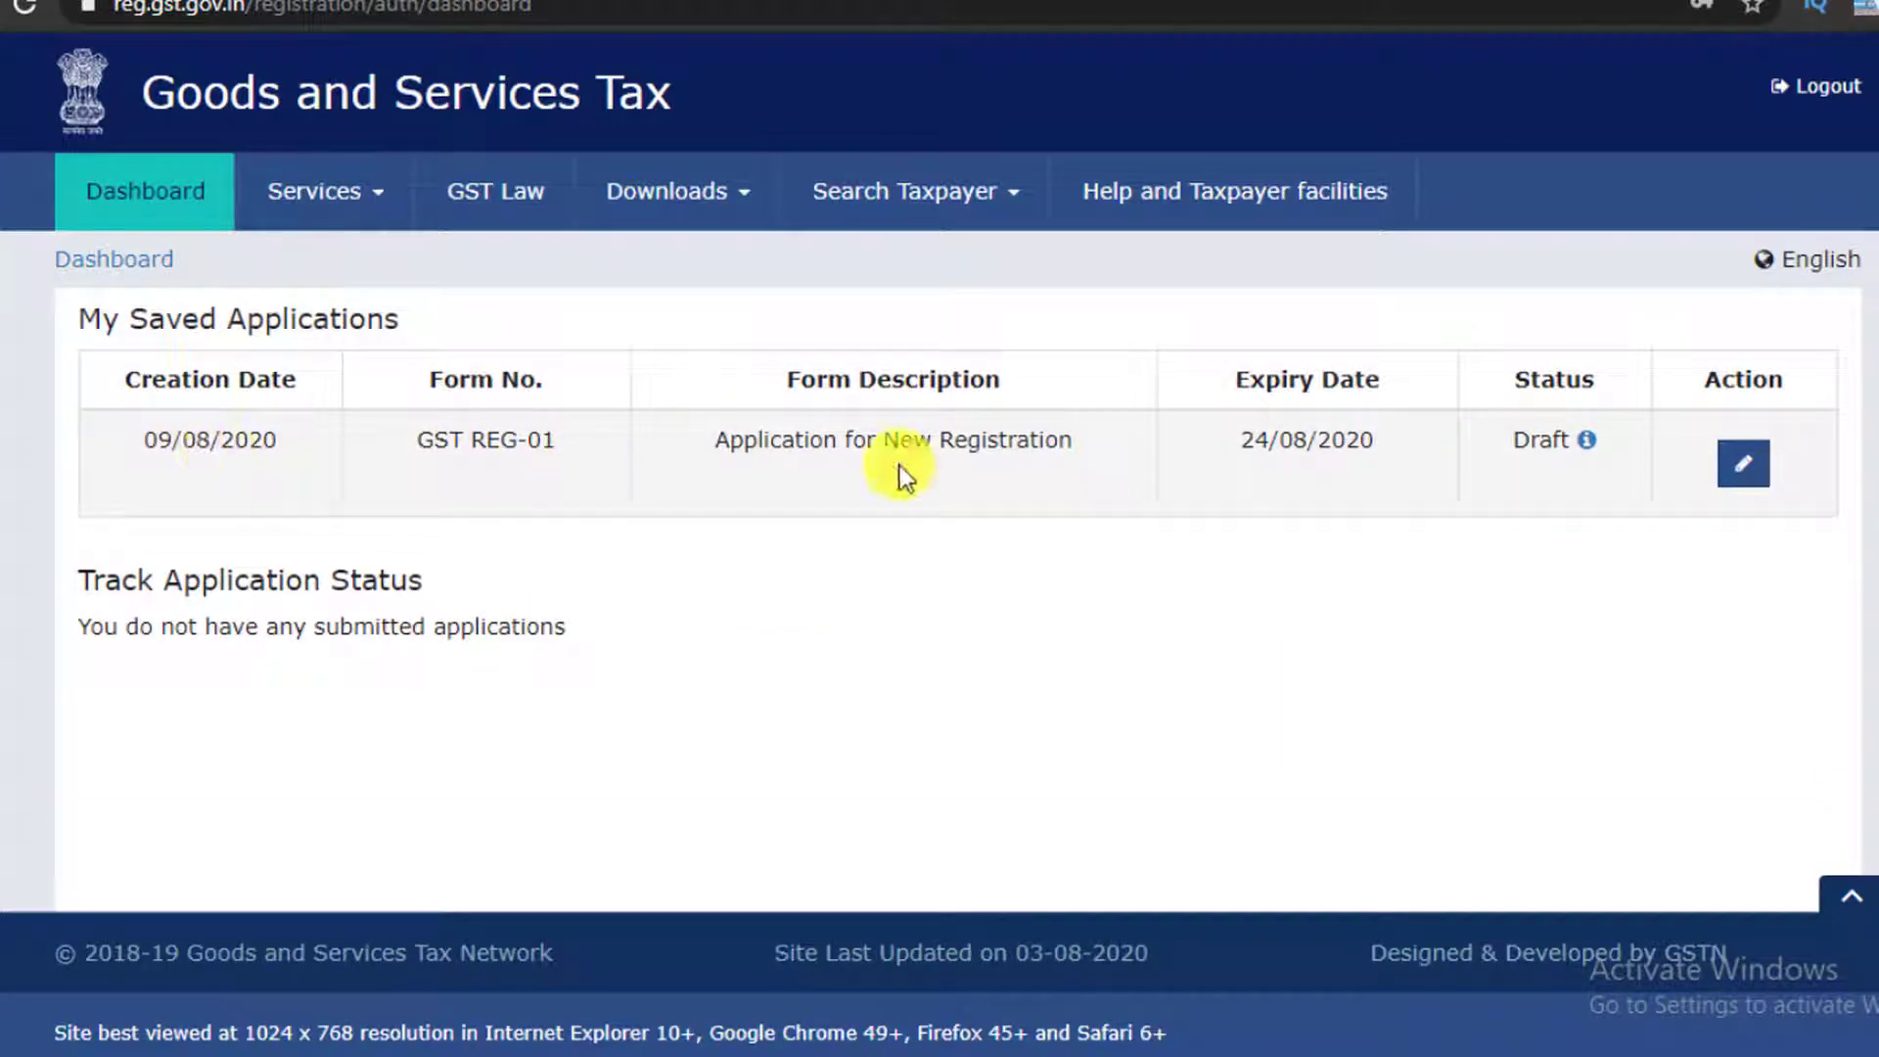
Open the draft GST REG-01 application for editing via its pencil button
click(1741, 468)
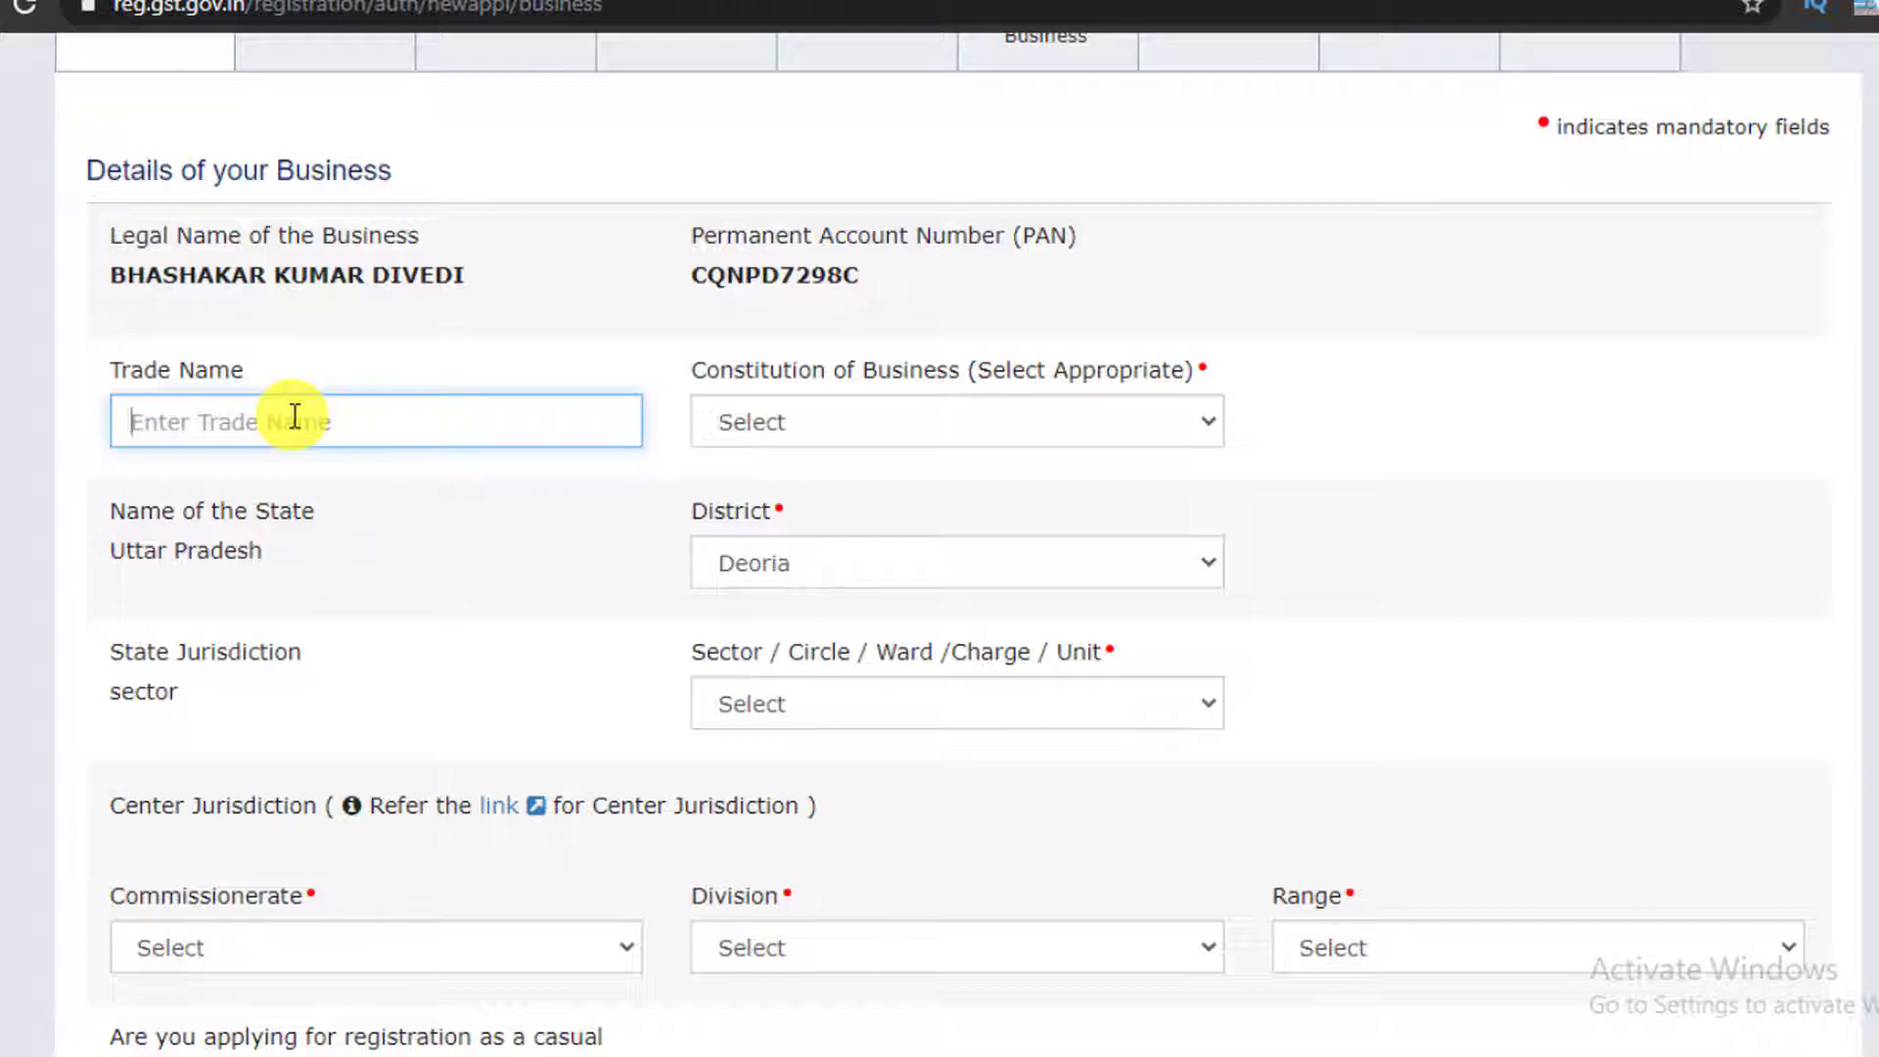
Set the constitution of business to Proprietorship
click(825, 392)
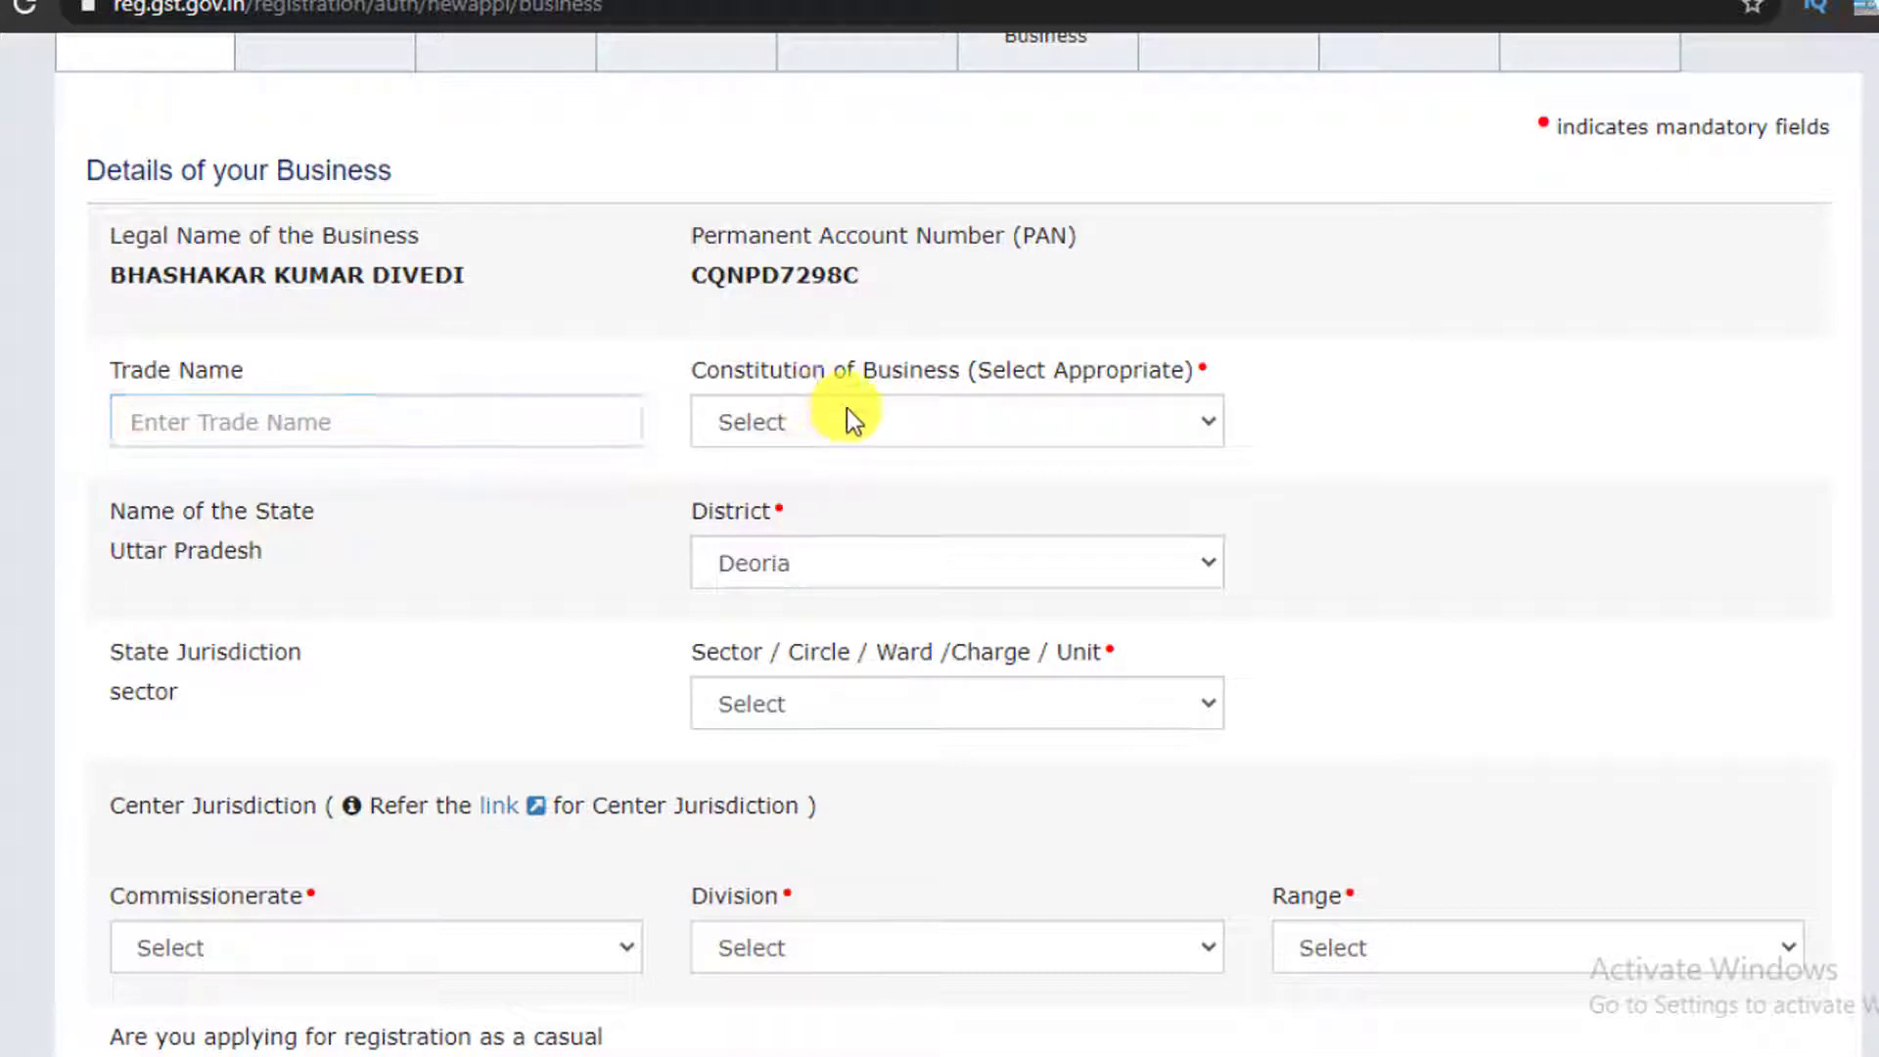
click(847, 421)
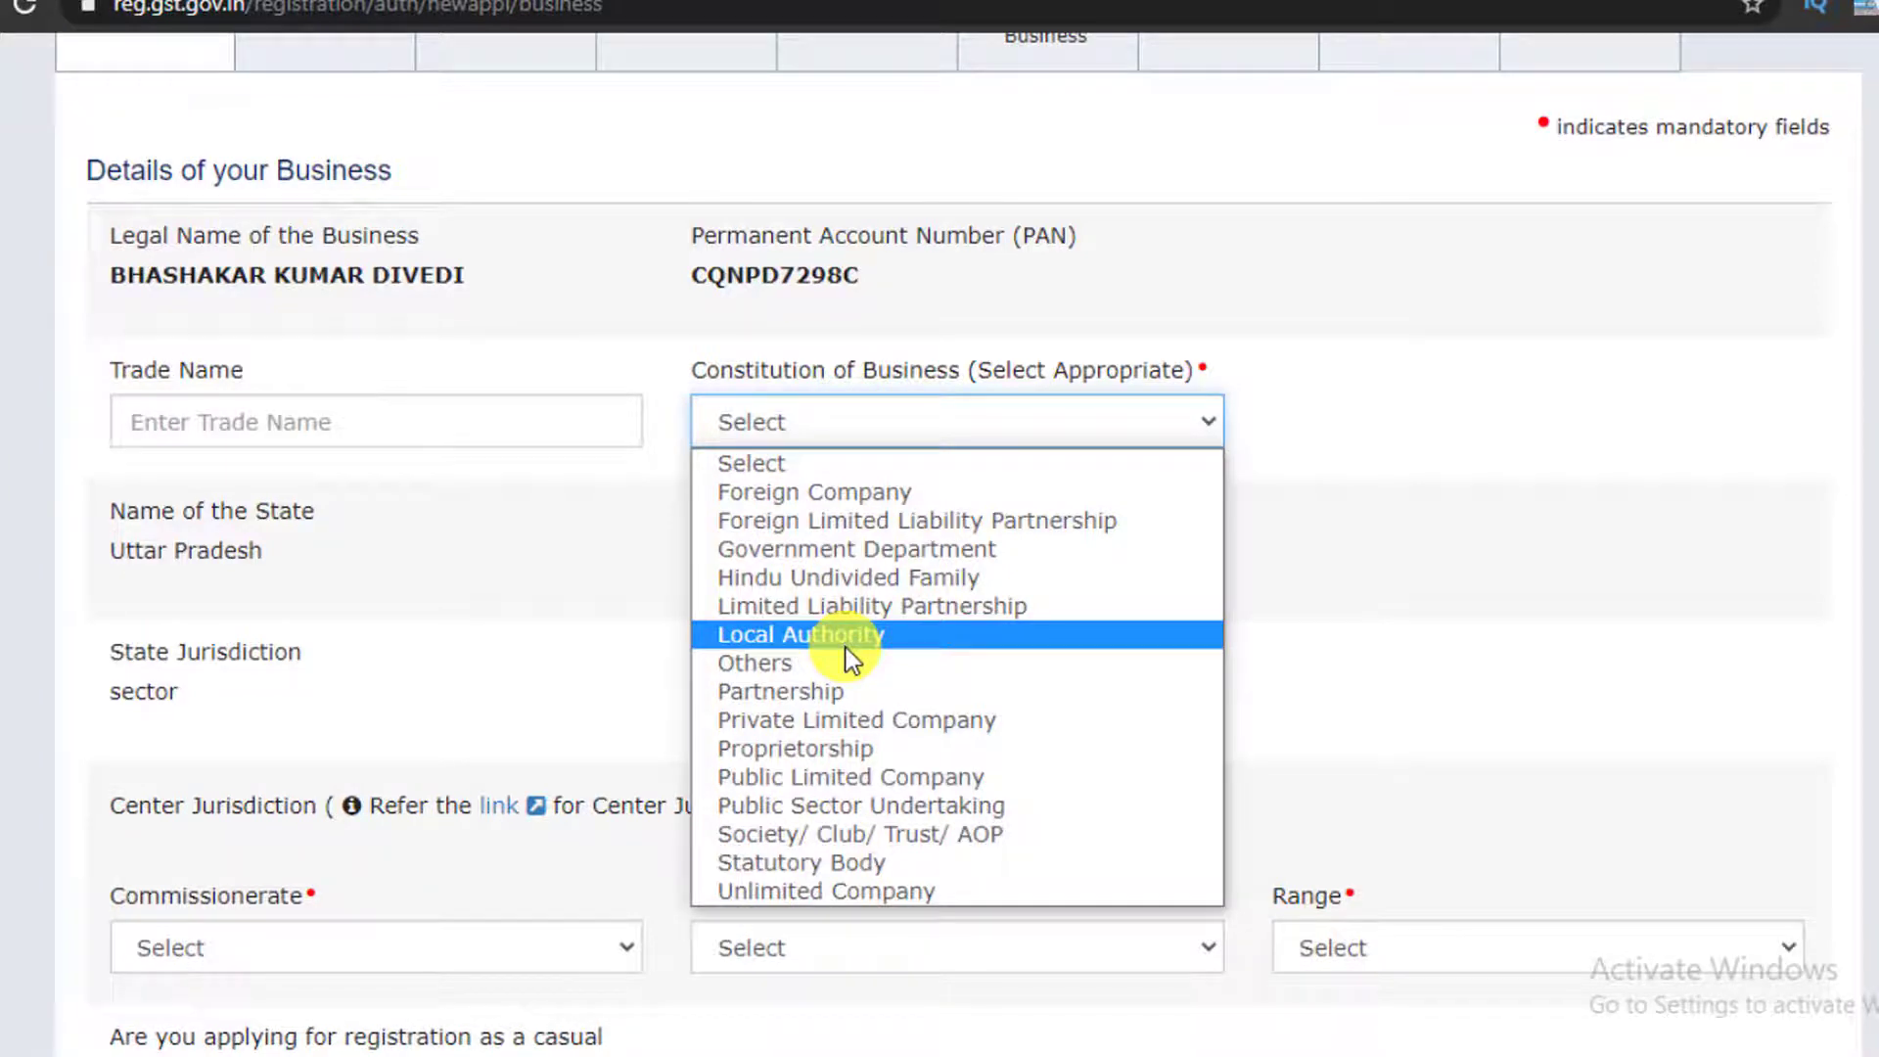
click(872, 749)
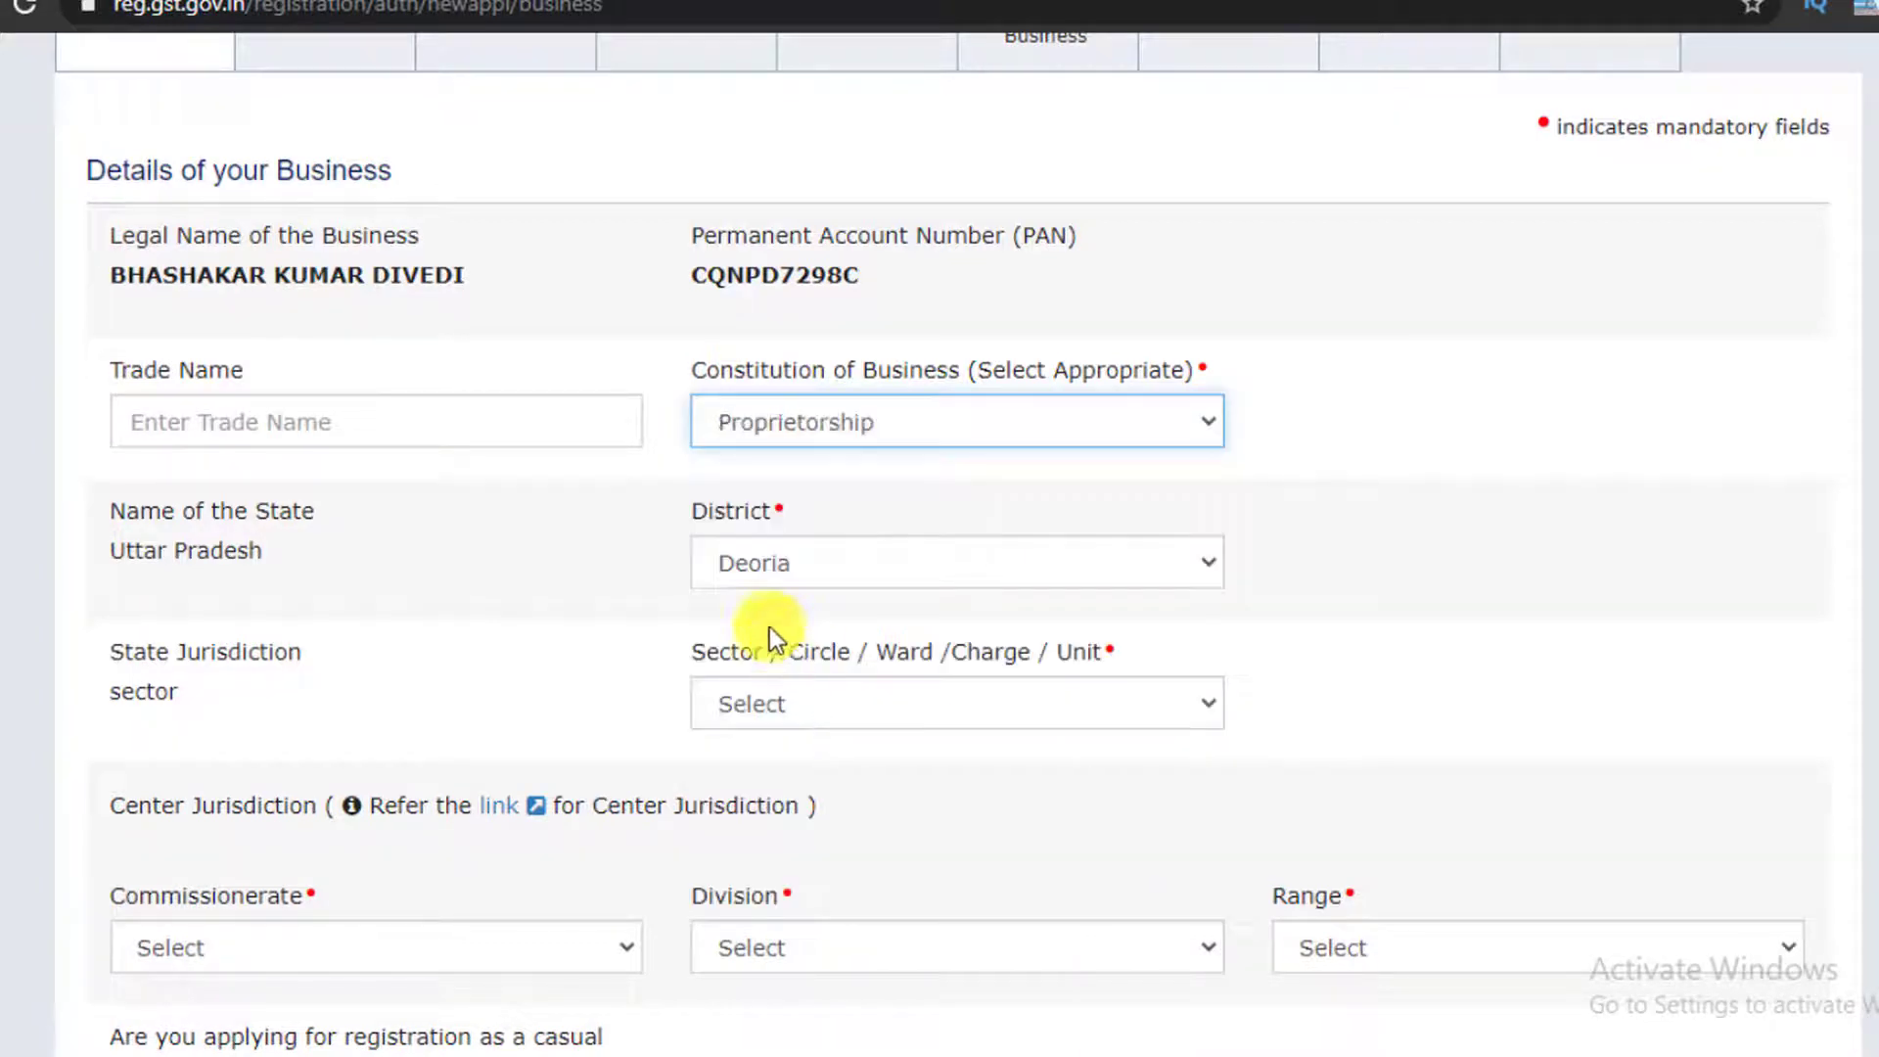
click(818, 422)
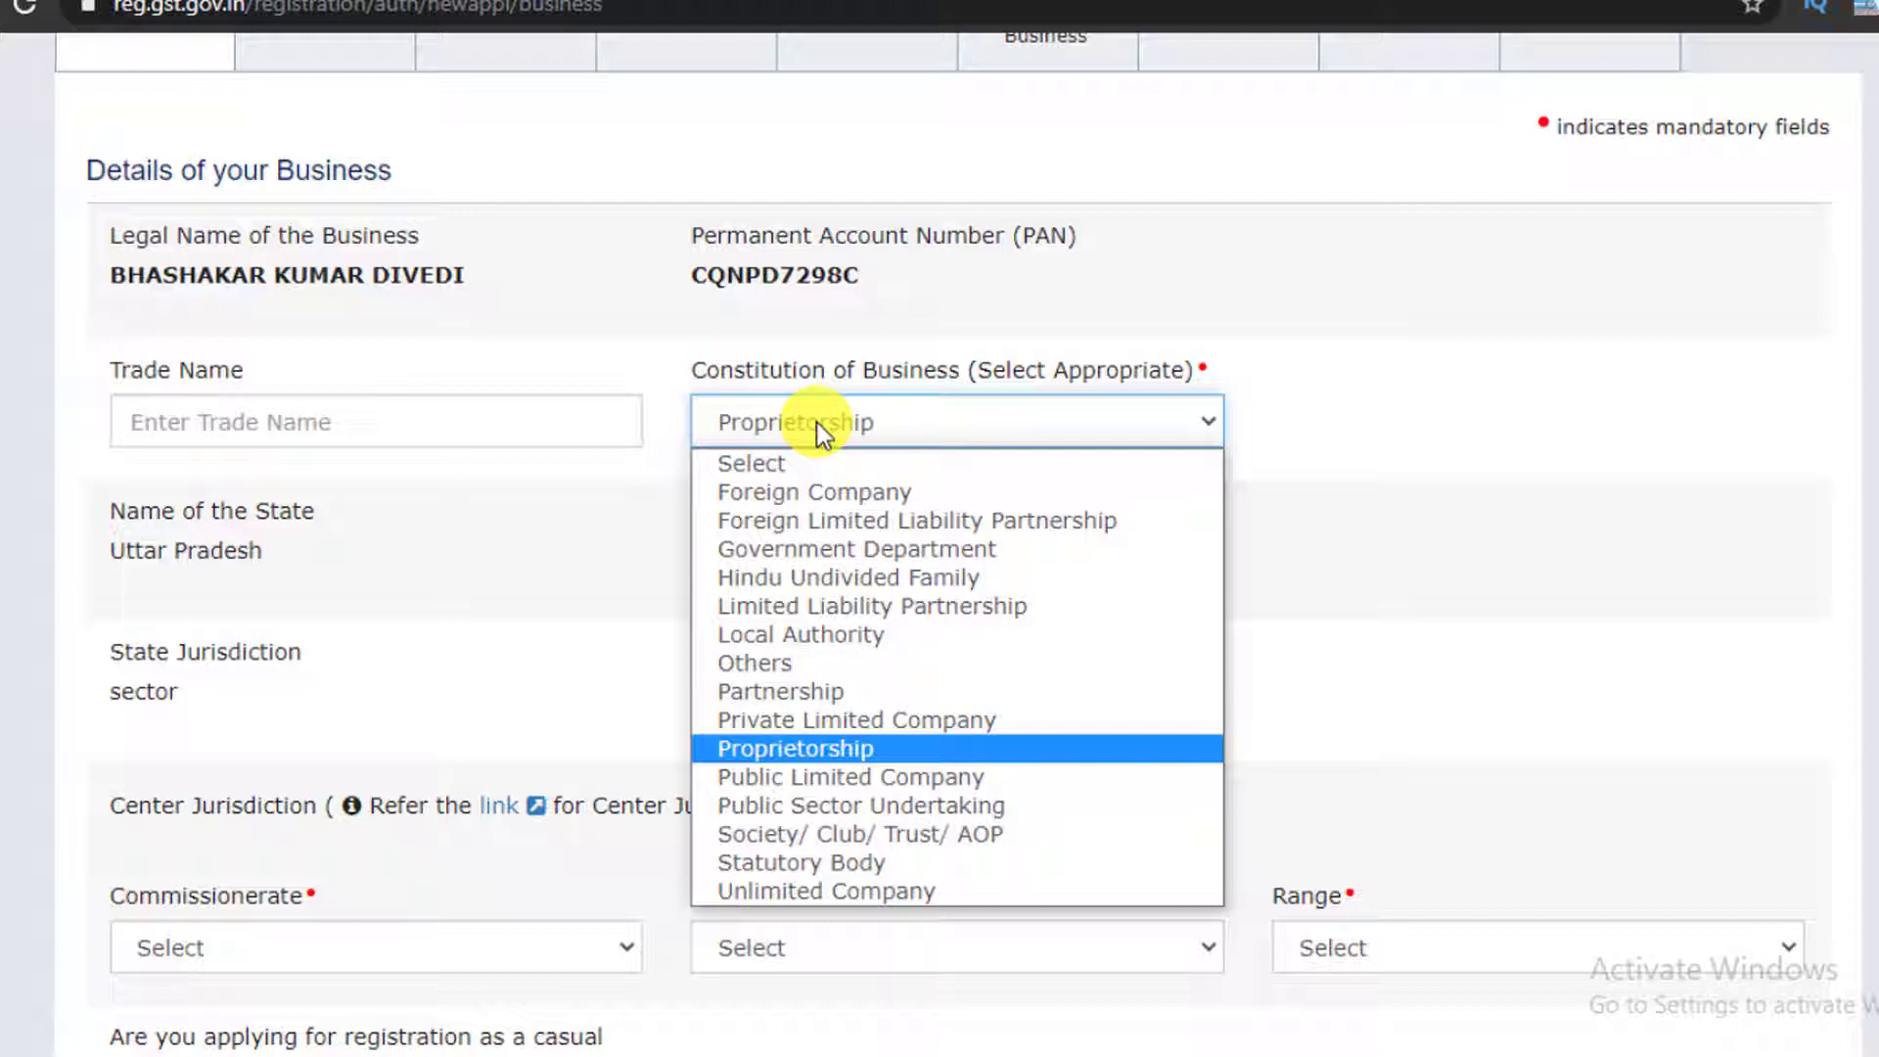
click(854, 748)
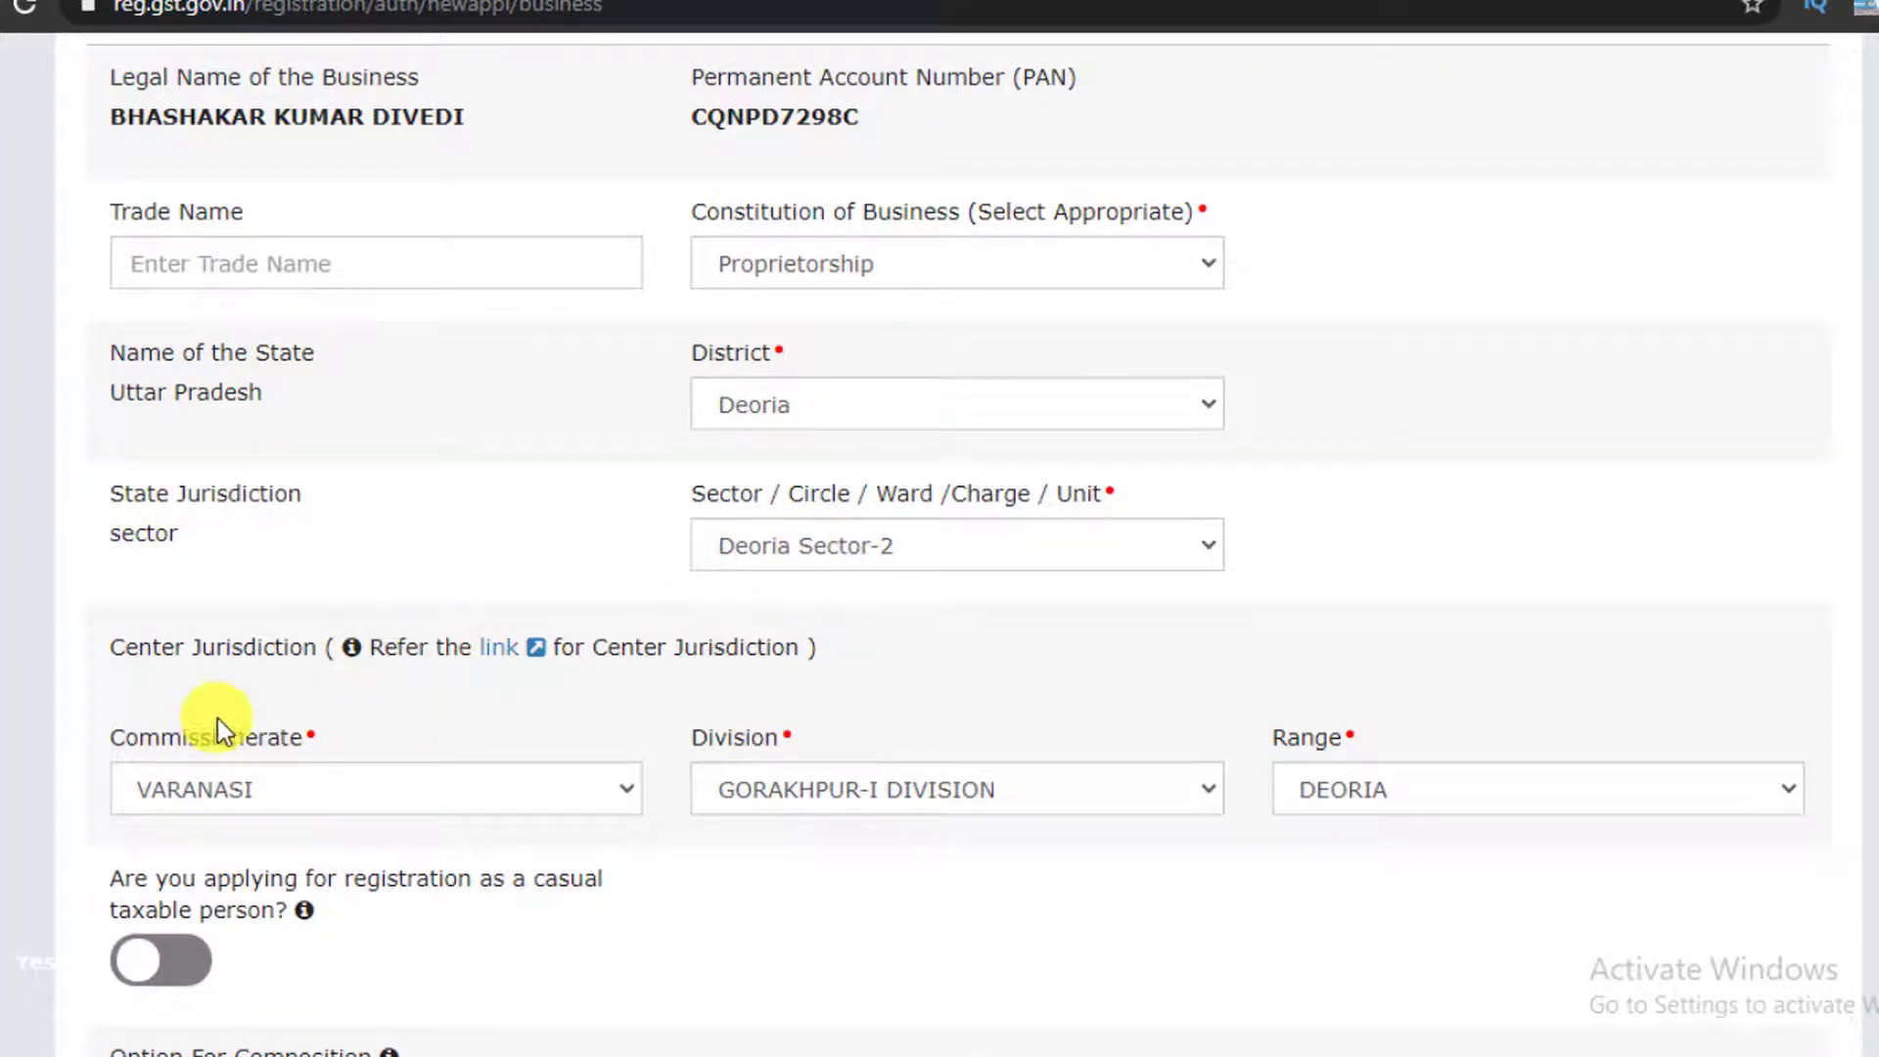
scroll(225, 685, down, 2)
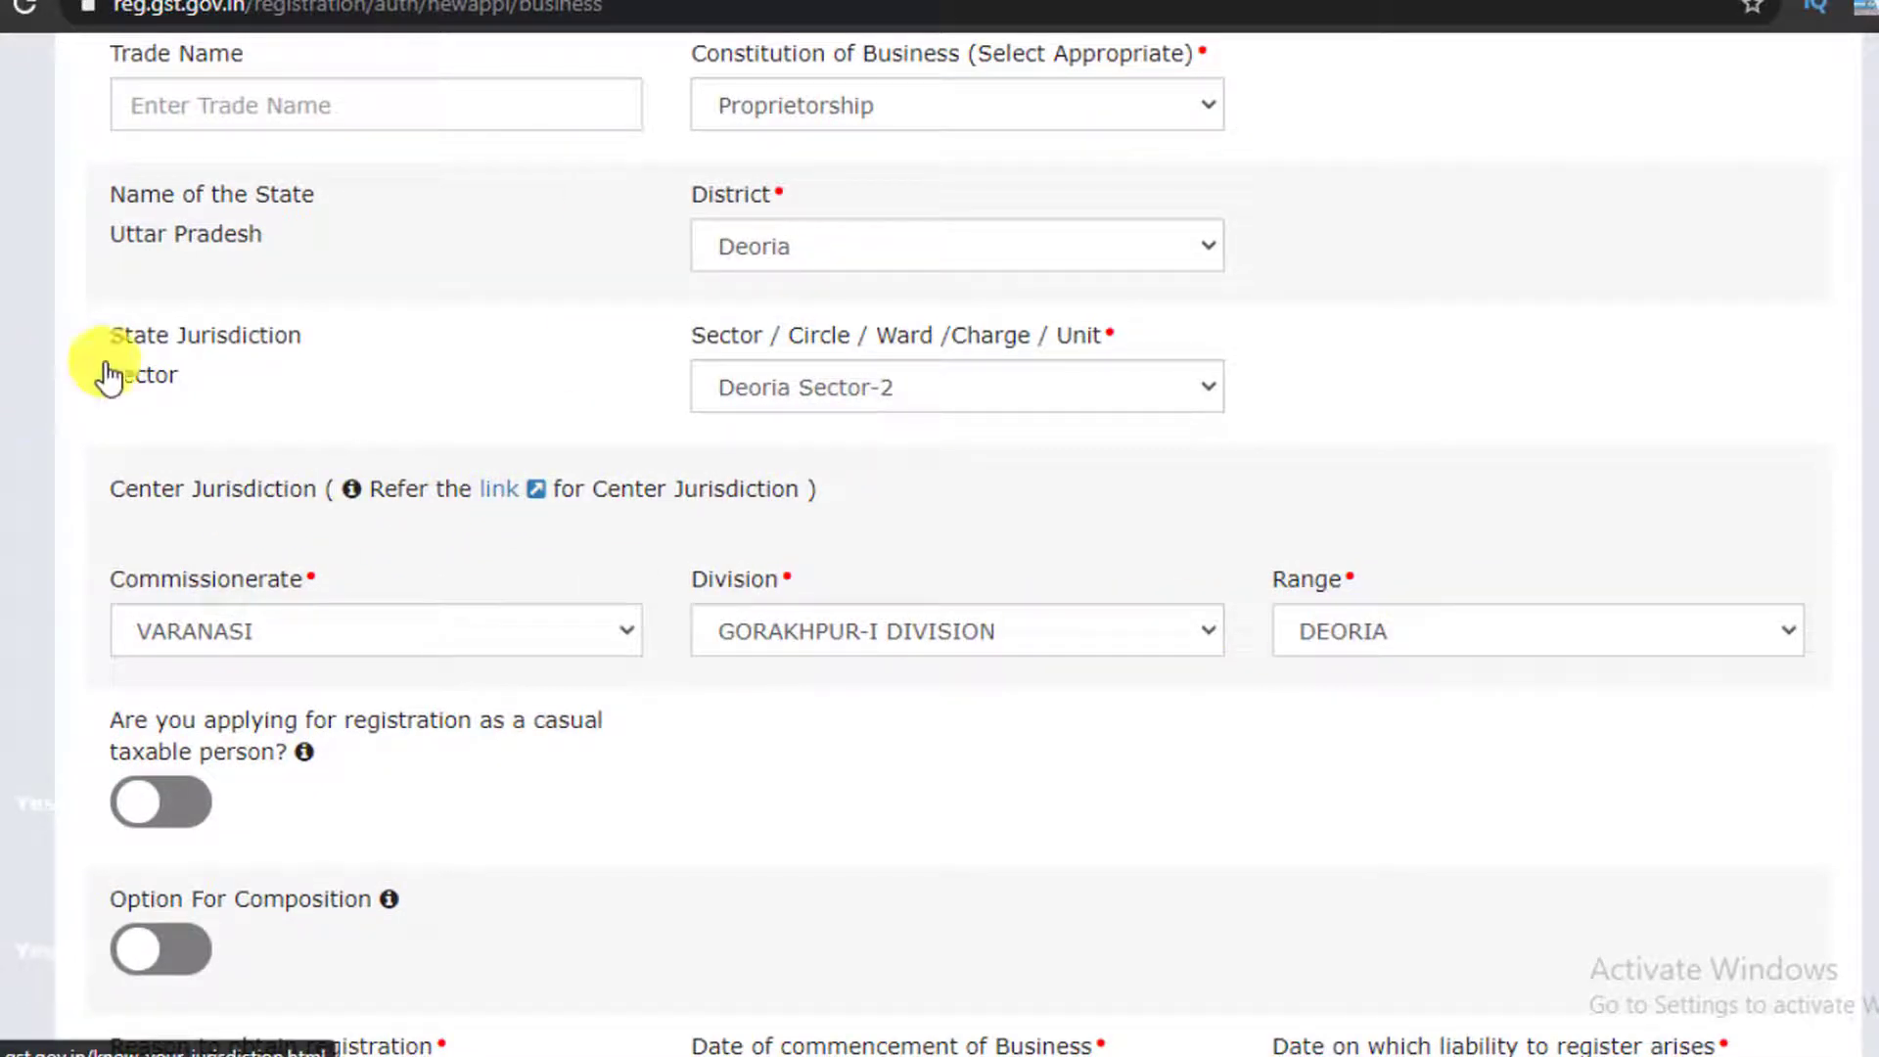
Switch to the CBIC Know Your Jurisdiction page and scroll to its top
key(ctrl+Tab)
scroll(356, 494, up, 3)
scroll(29, 436, up, 2)
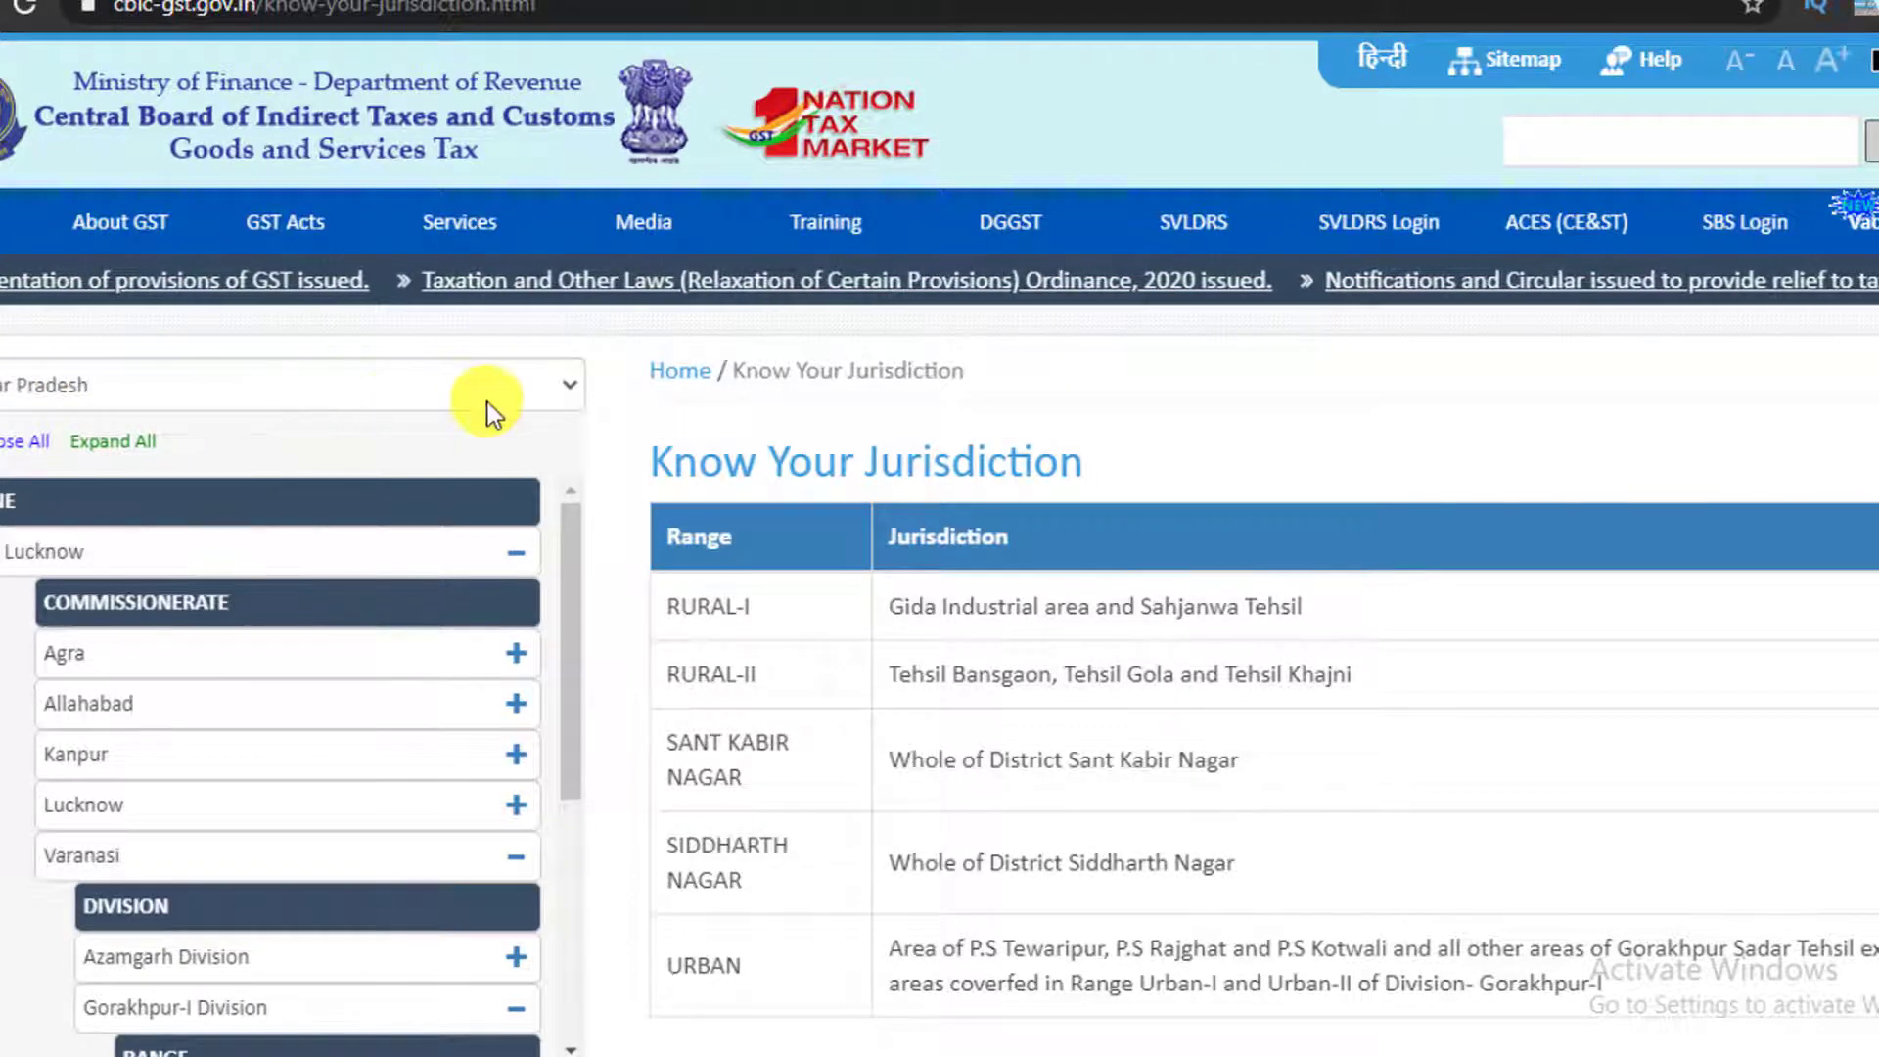
Find Deoria under Varanasi > Gorakhpur-I Division in the jurisdiction list, then return to the registration form
scroll(157, 562, down, 2)
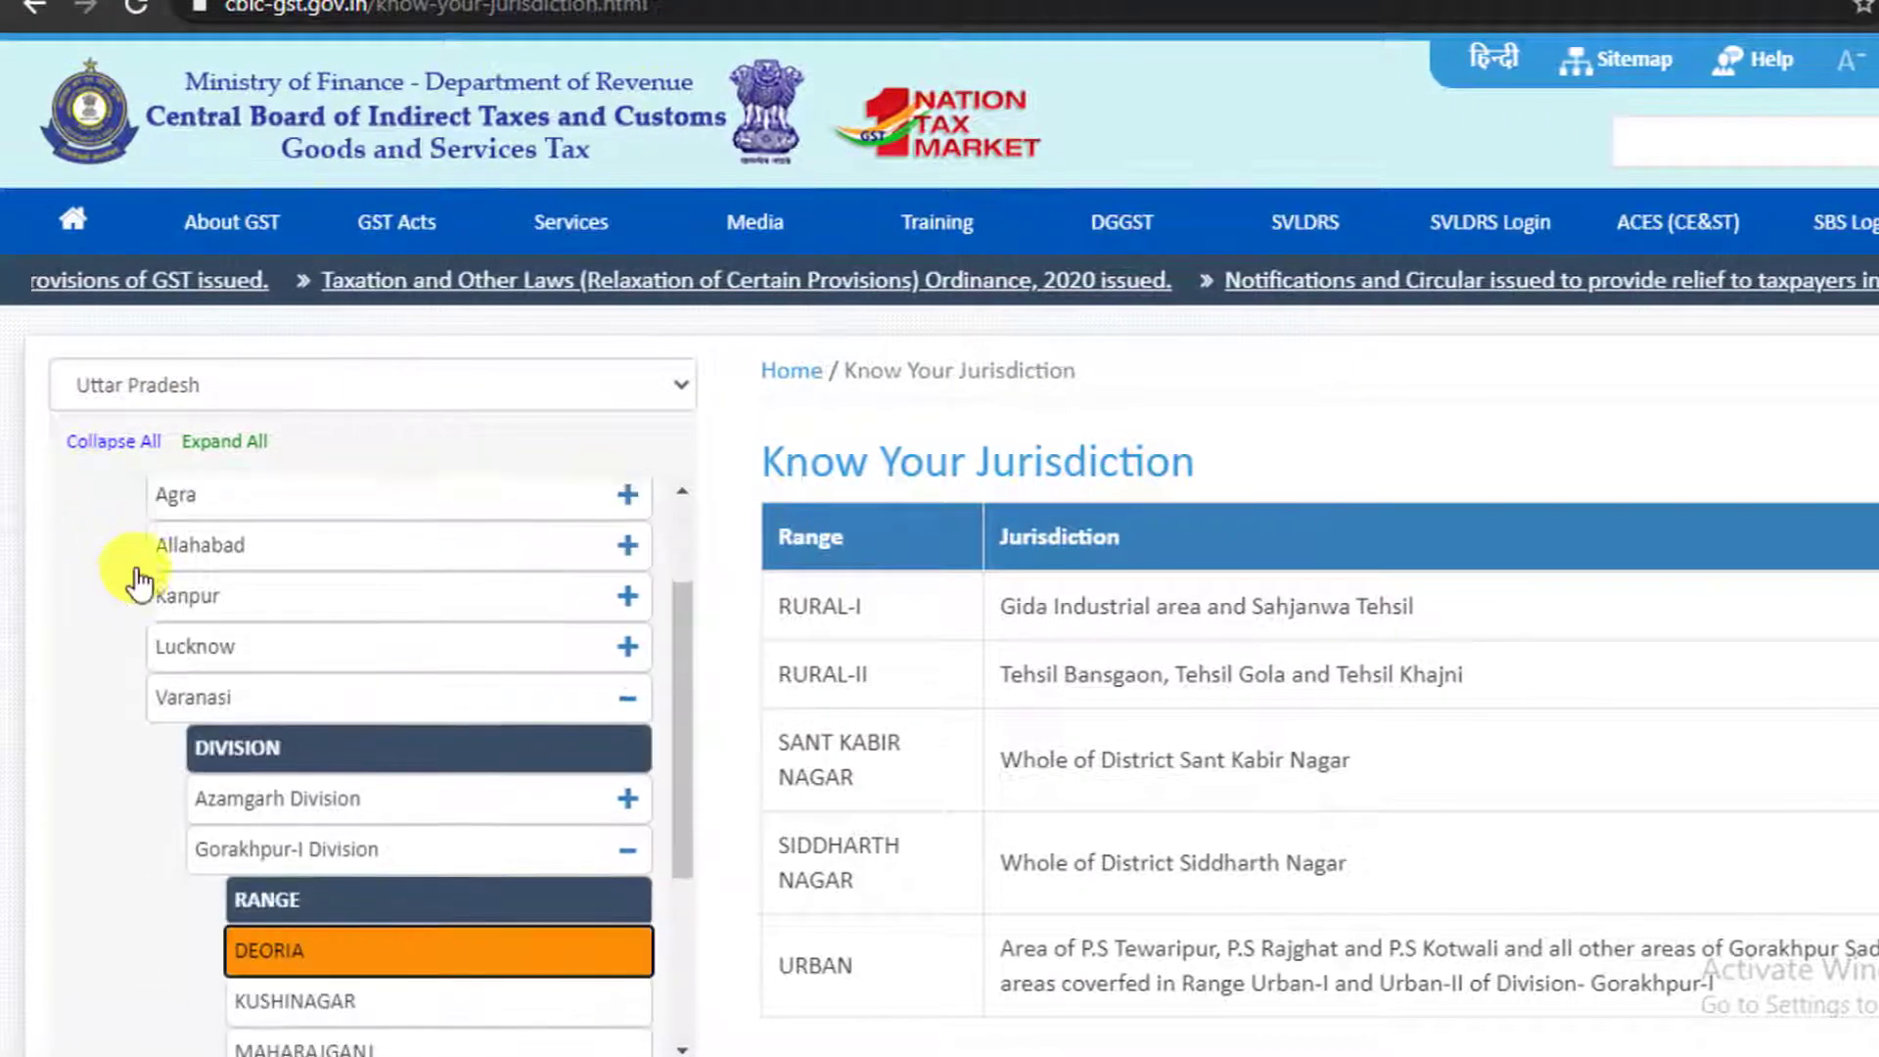
scroll(147, 546, up, 2)
scroll(162, 690, down, 1)
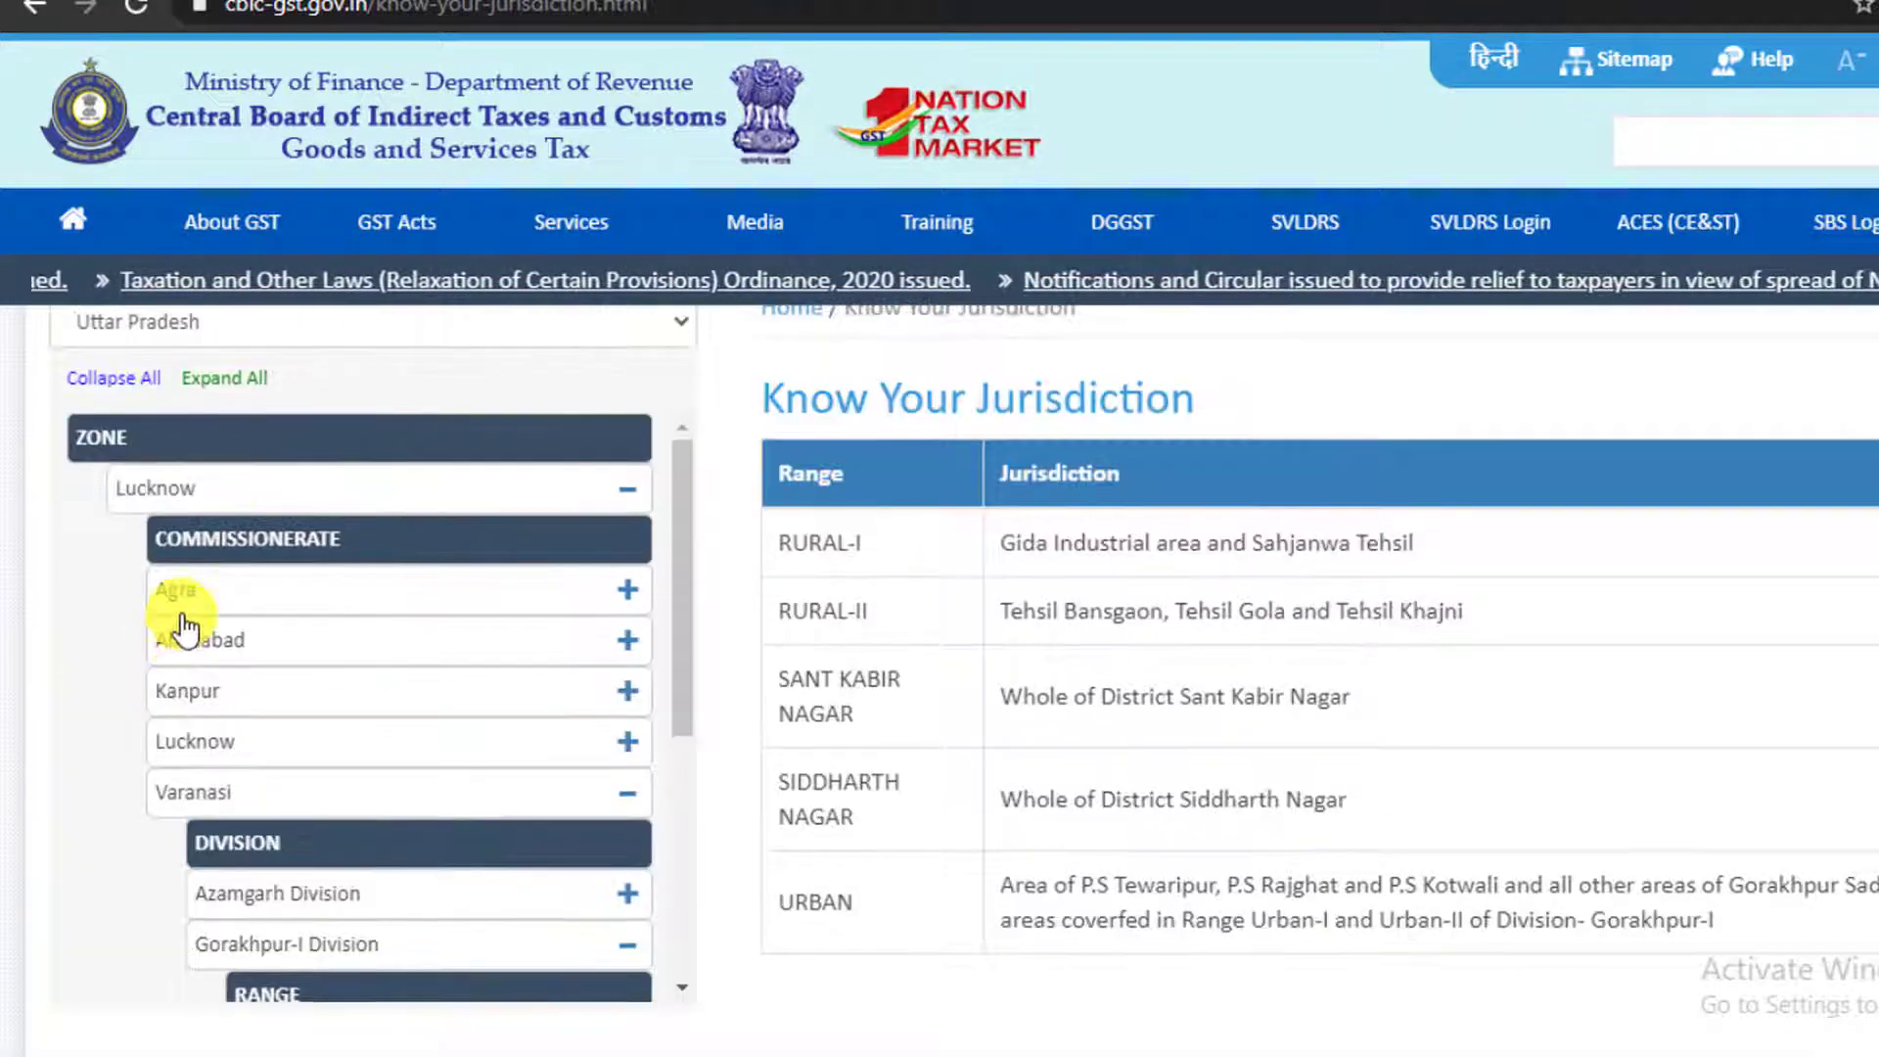
scroll(244, 636, up, 1)
scroll(284, 783, down, 2)
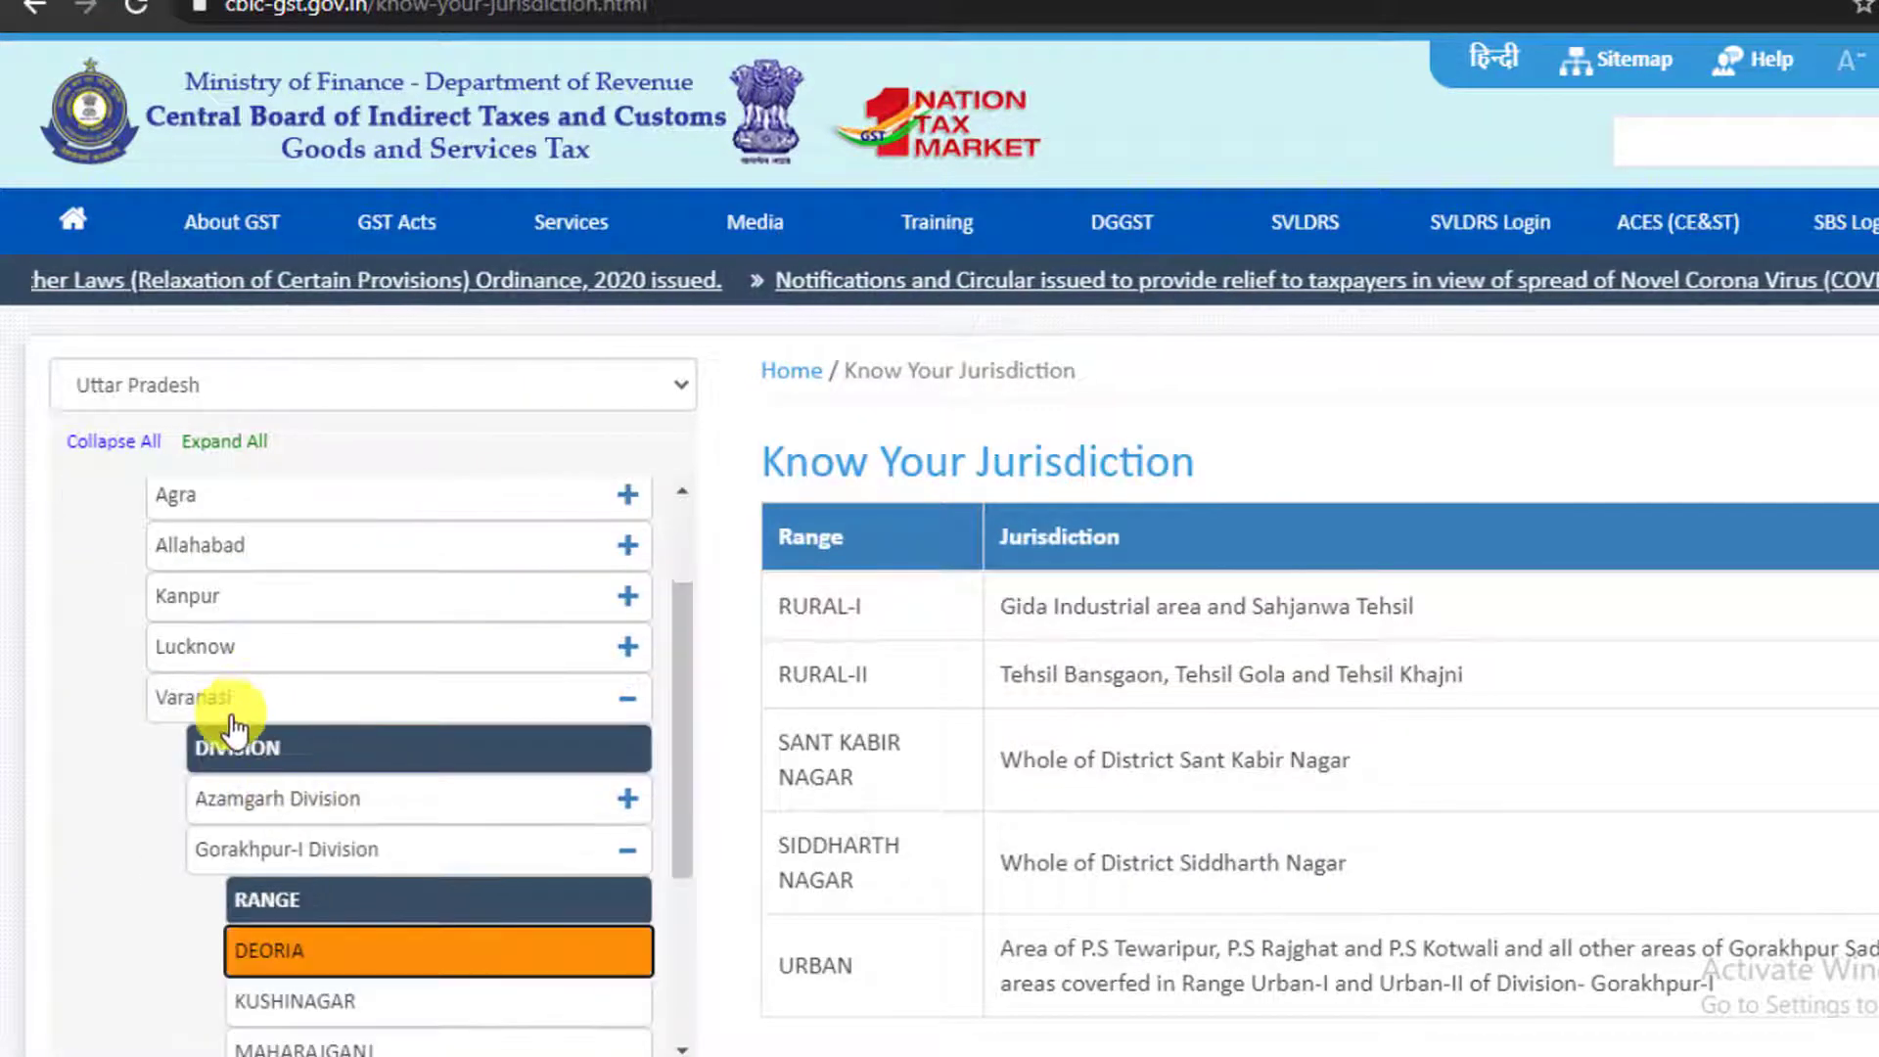
scroll(231, 725, up, 2)
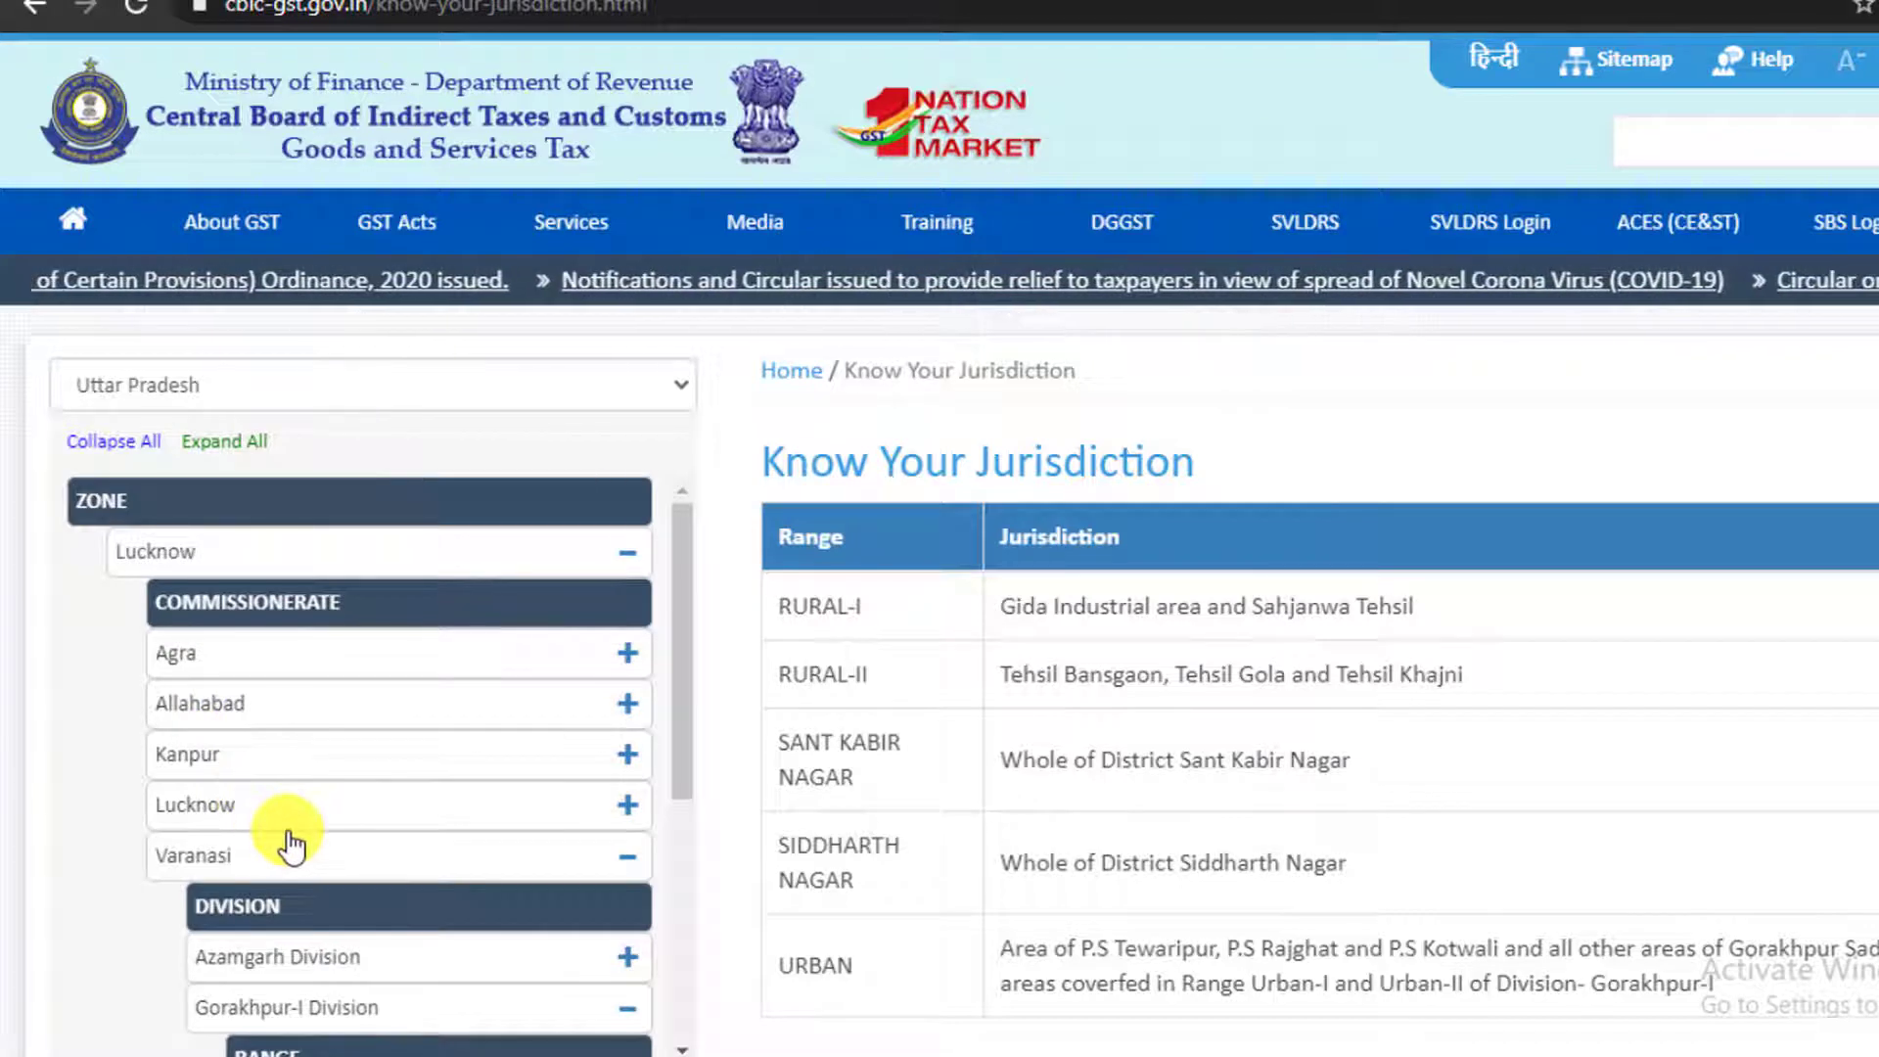
scroll(245, 763, down, 2)
scroll(308, 795, down, 2)
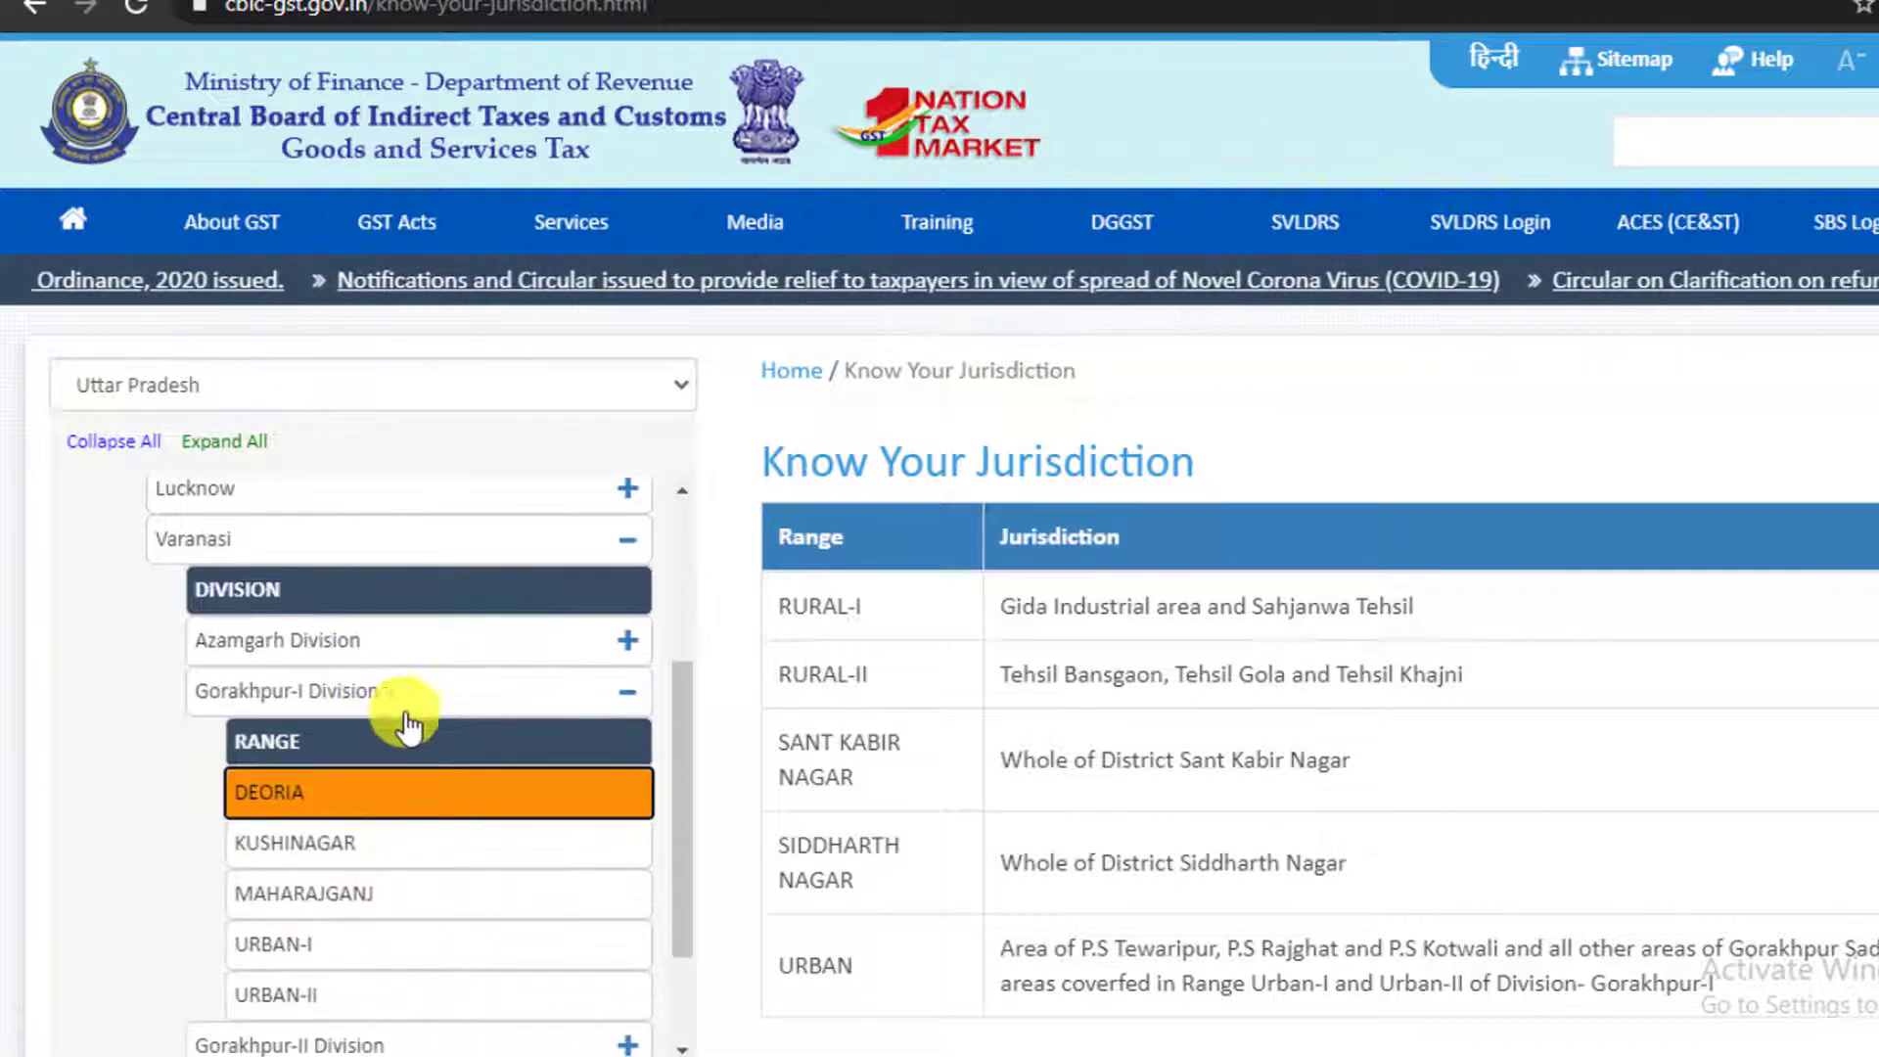
scroll(1018, 724, down, 3)
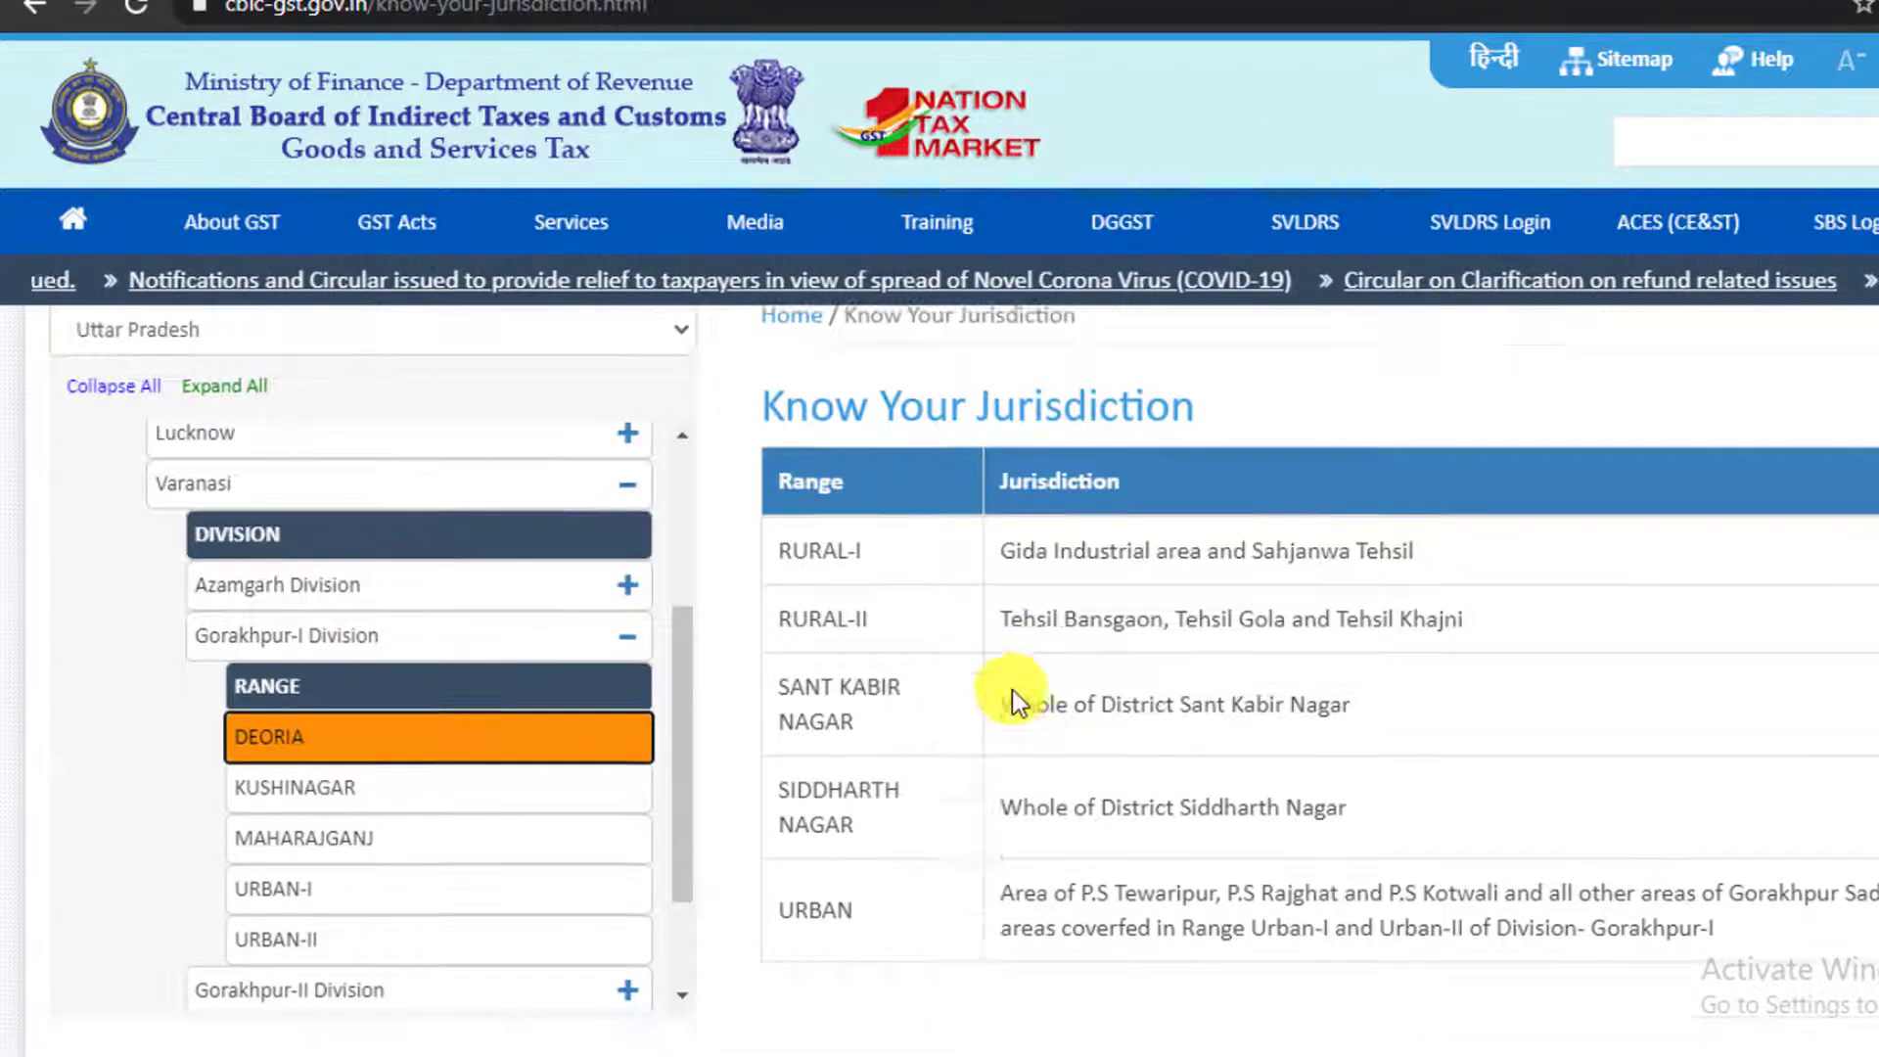
click(724, 2)
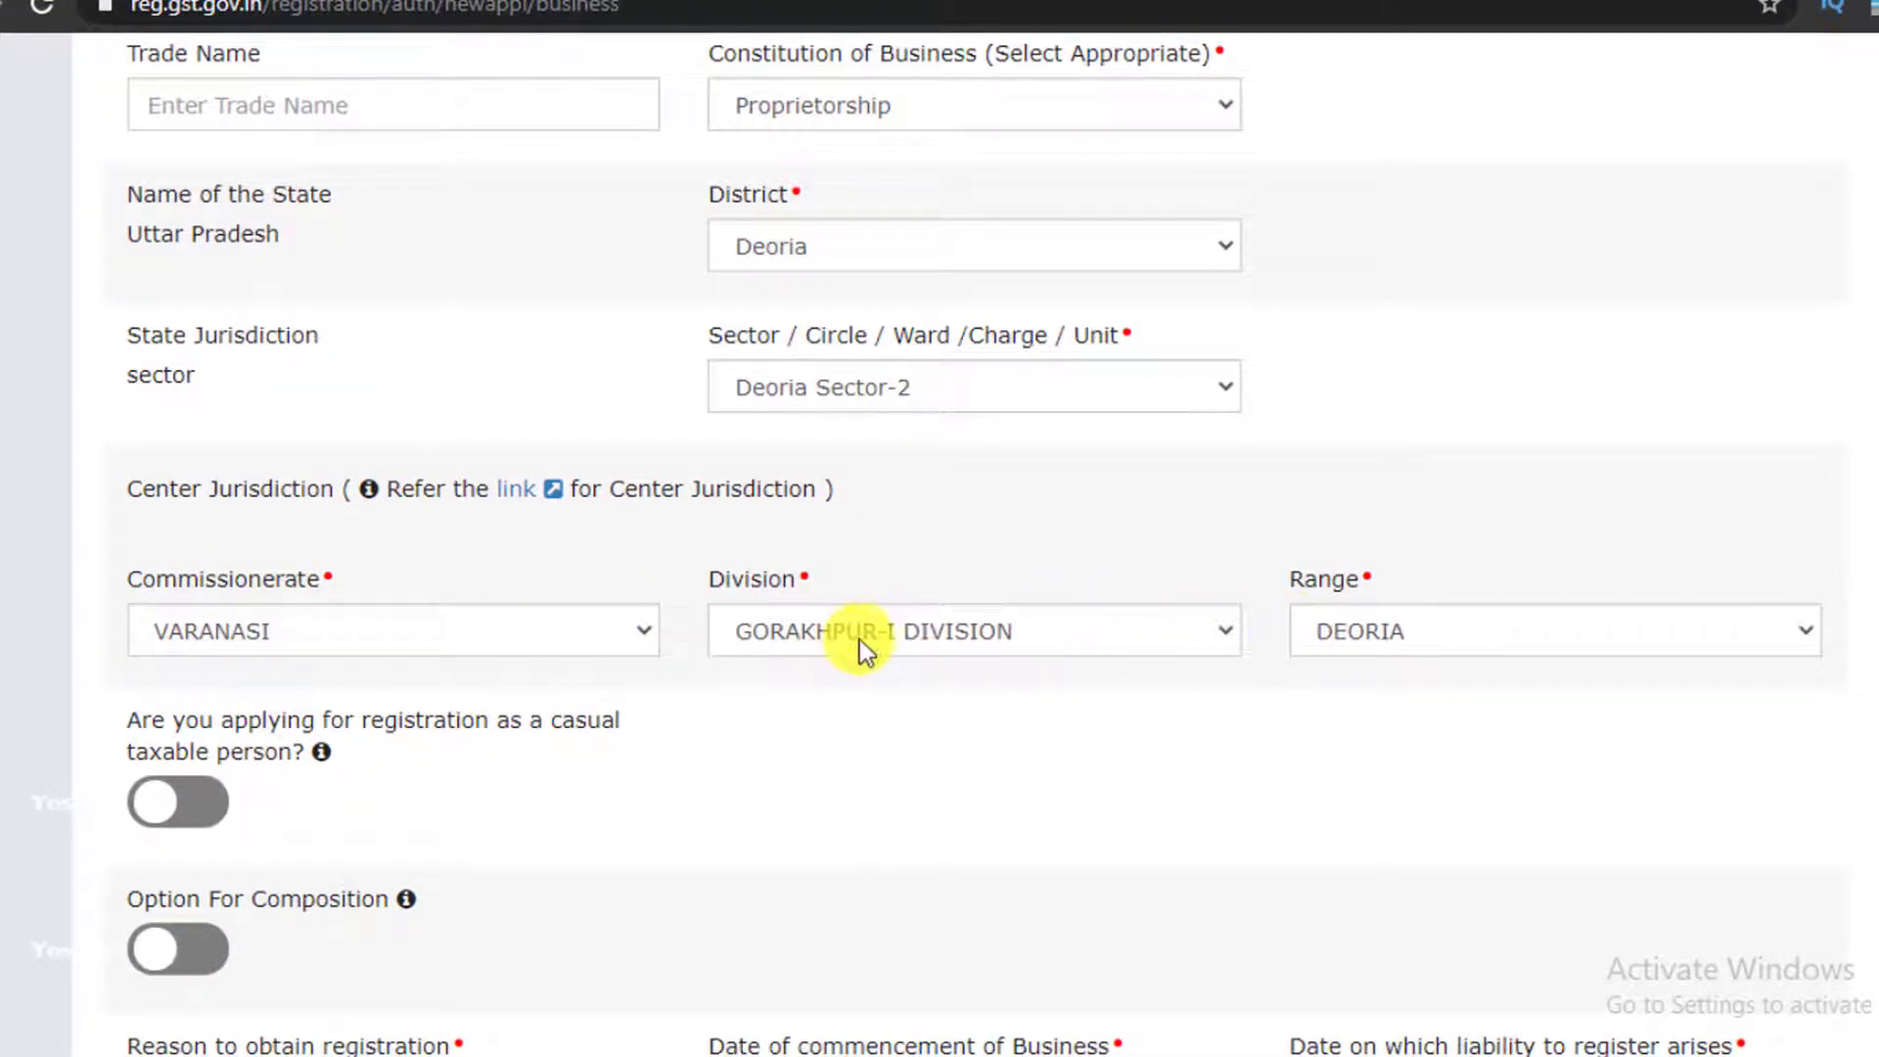
Change the reason to obtain registration from Others to Crossing the Threshold
scroll(857, 641, down, 3)
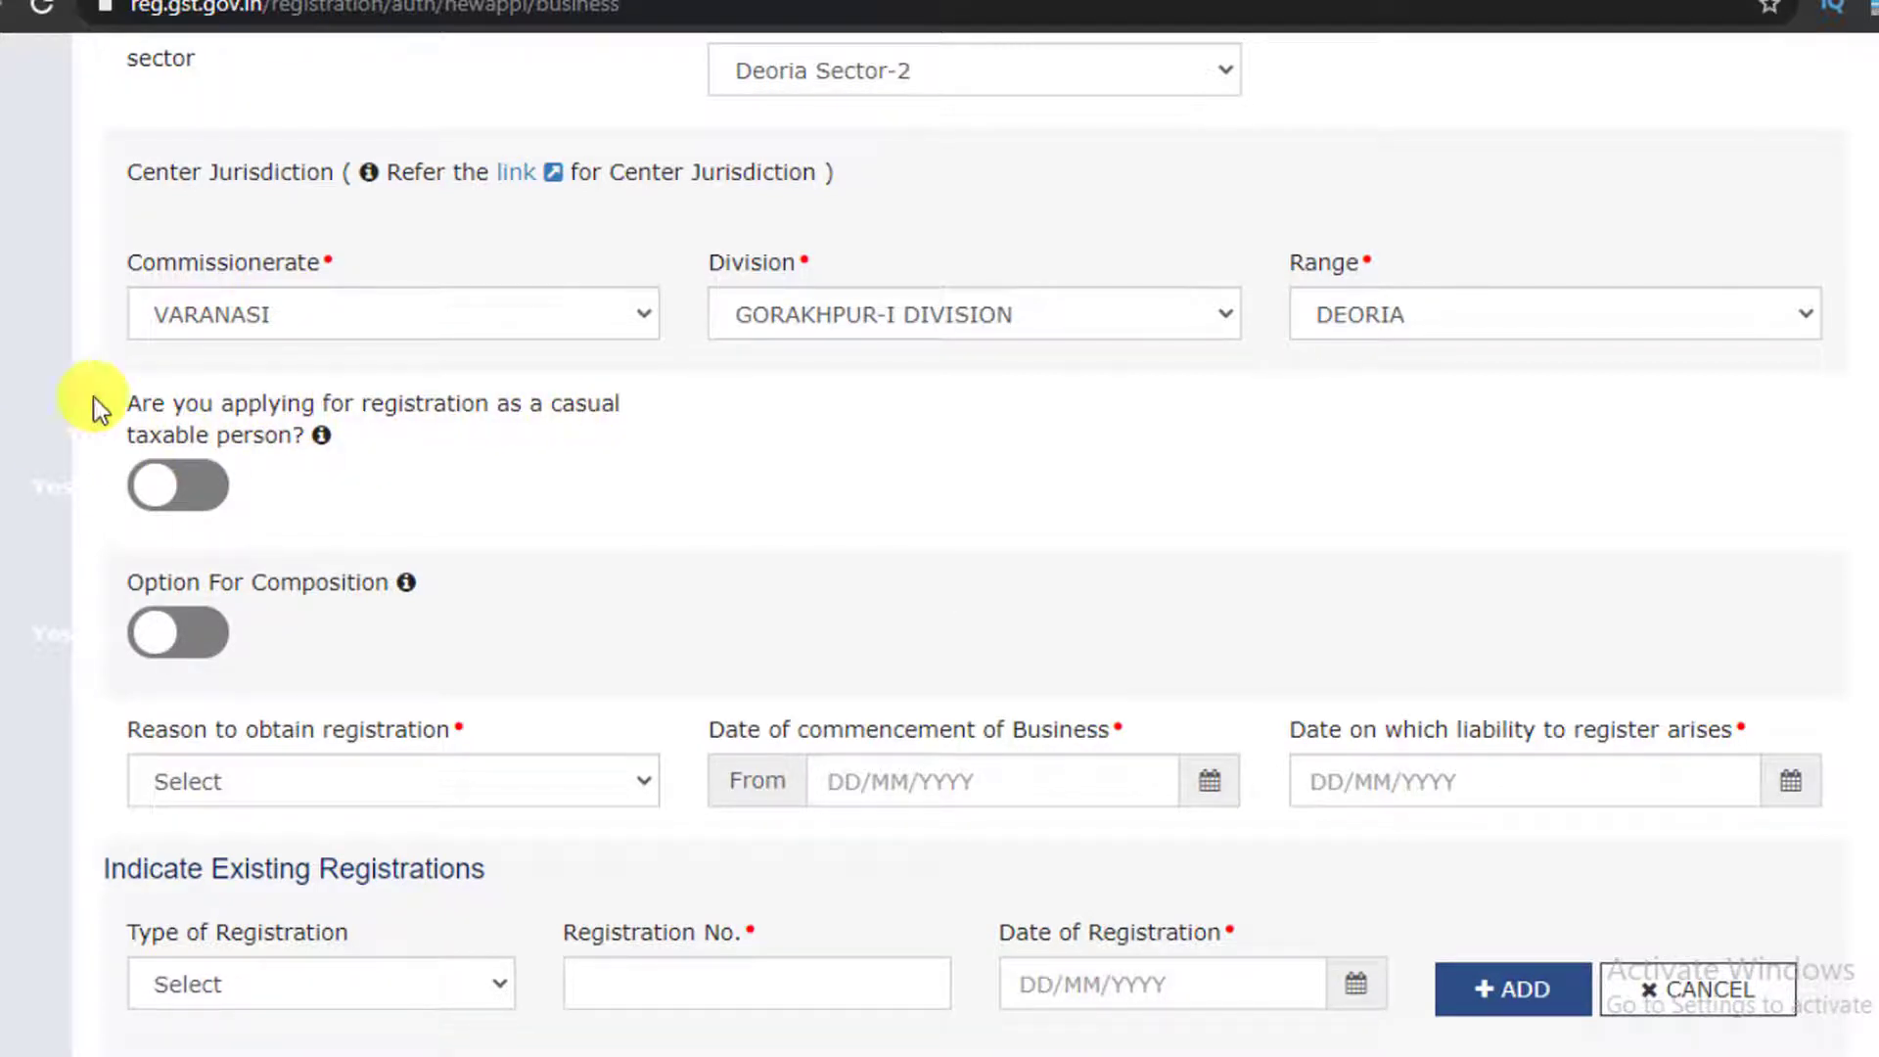
scroll(84, 448, down, 3)
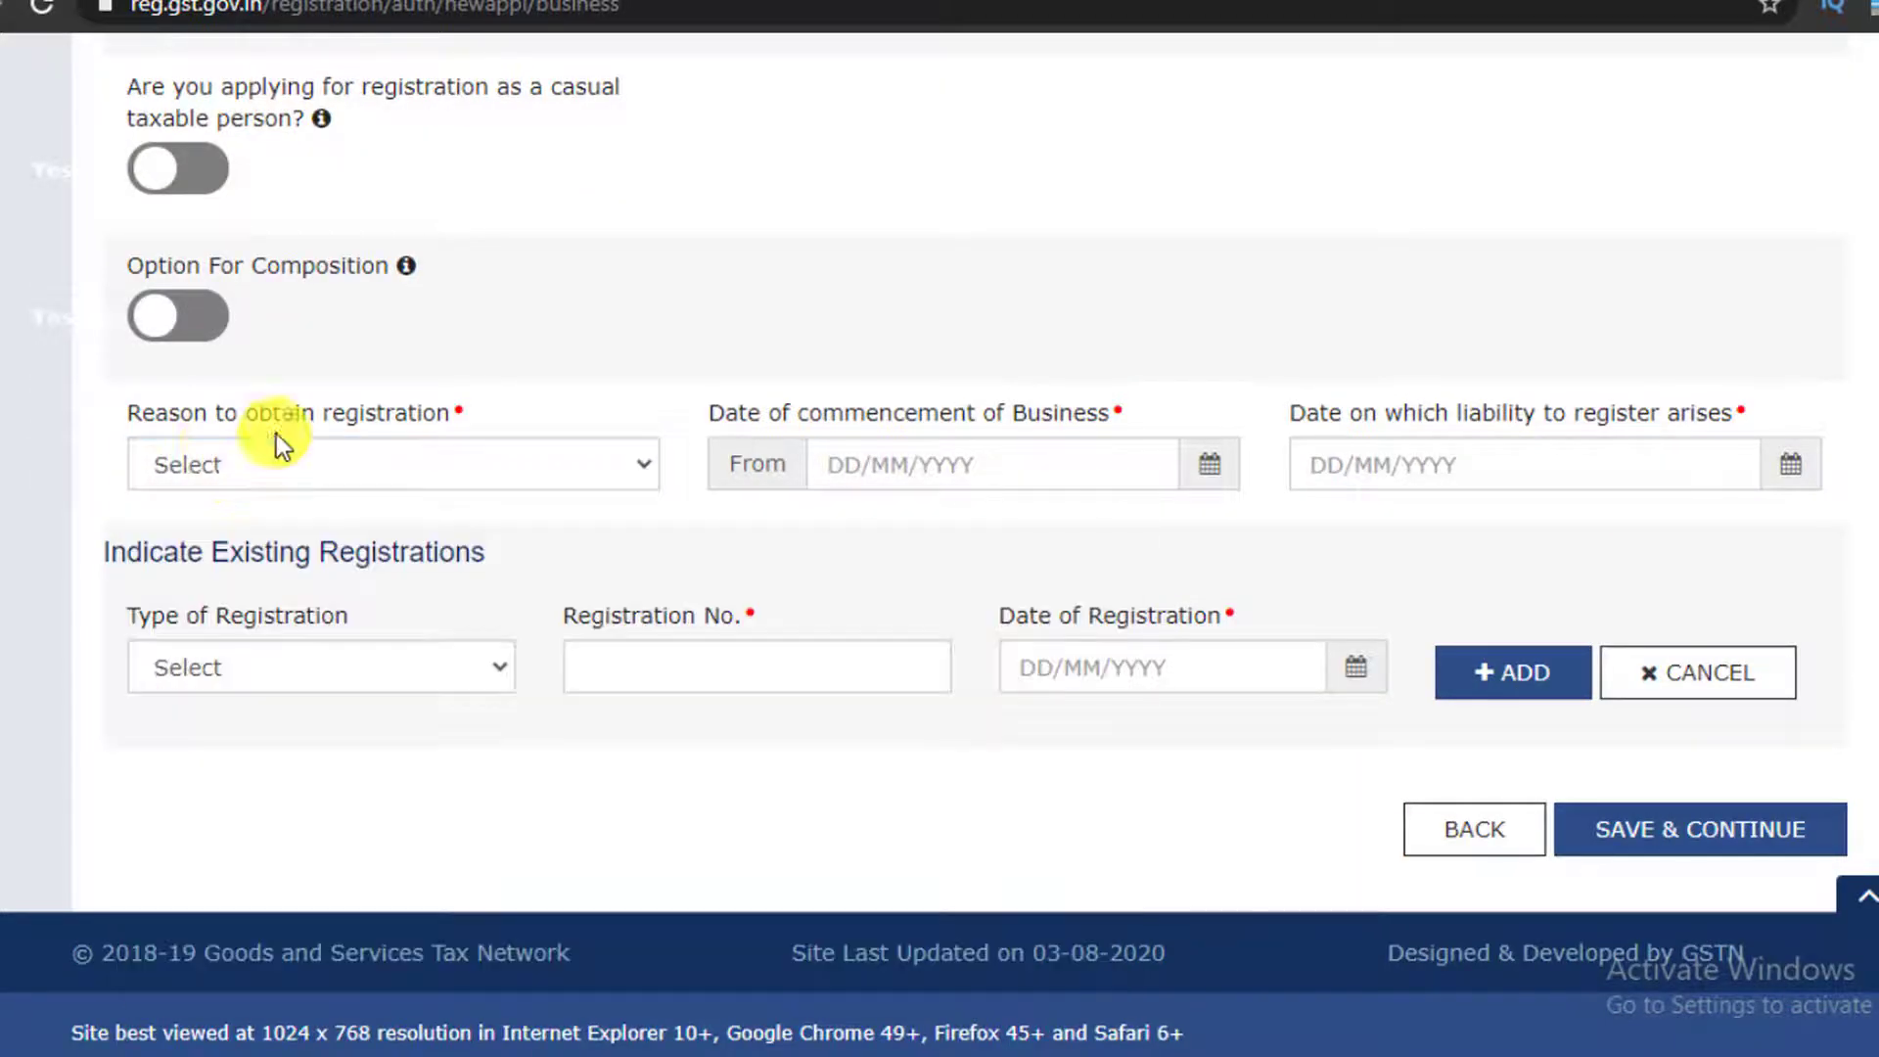
click(186, 469)
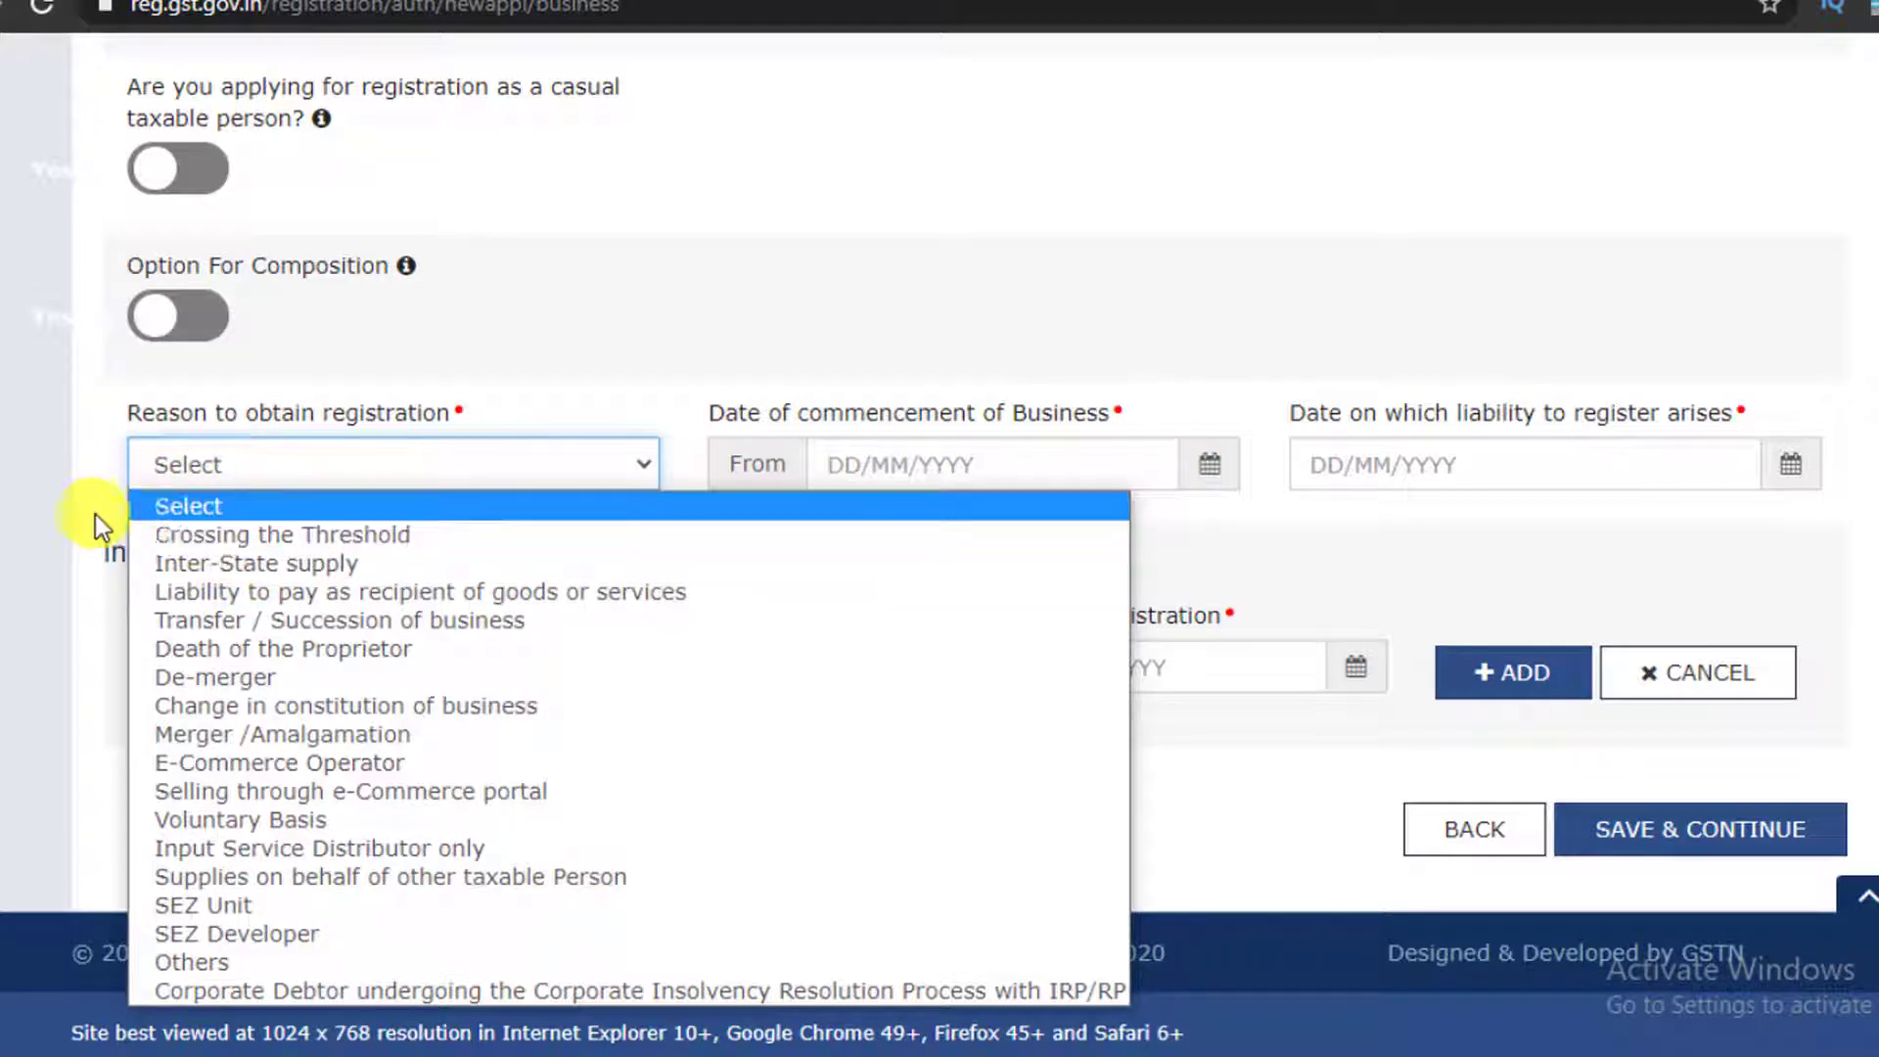
click(214, 955)
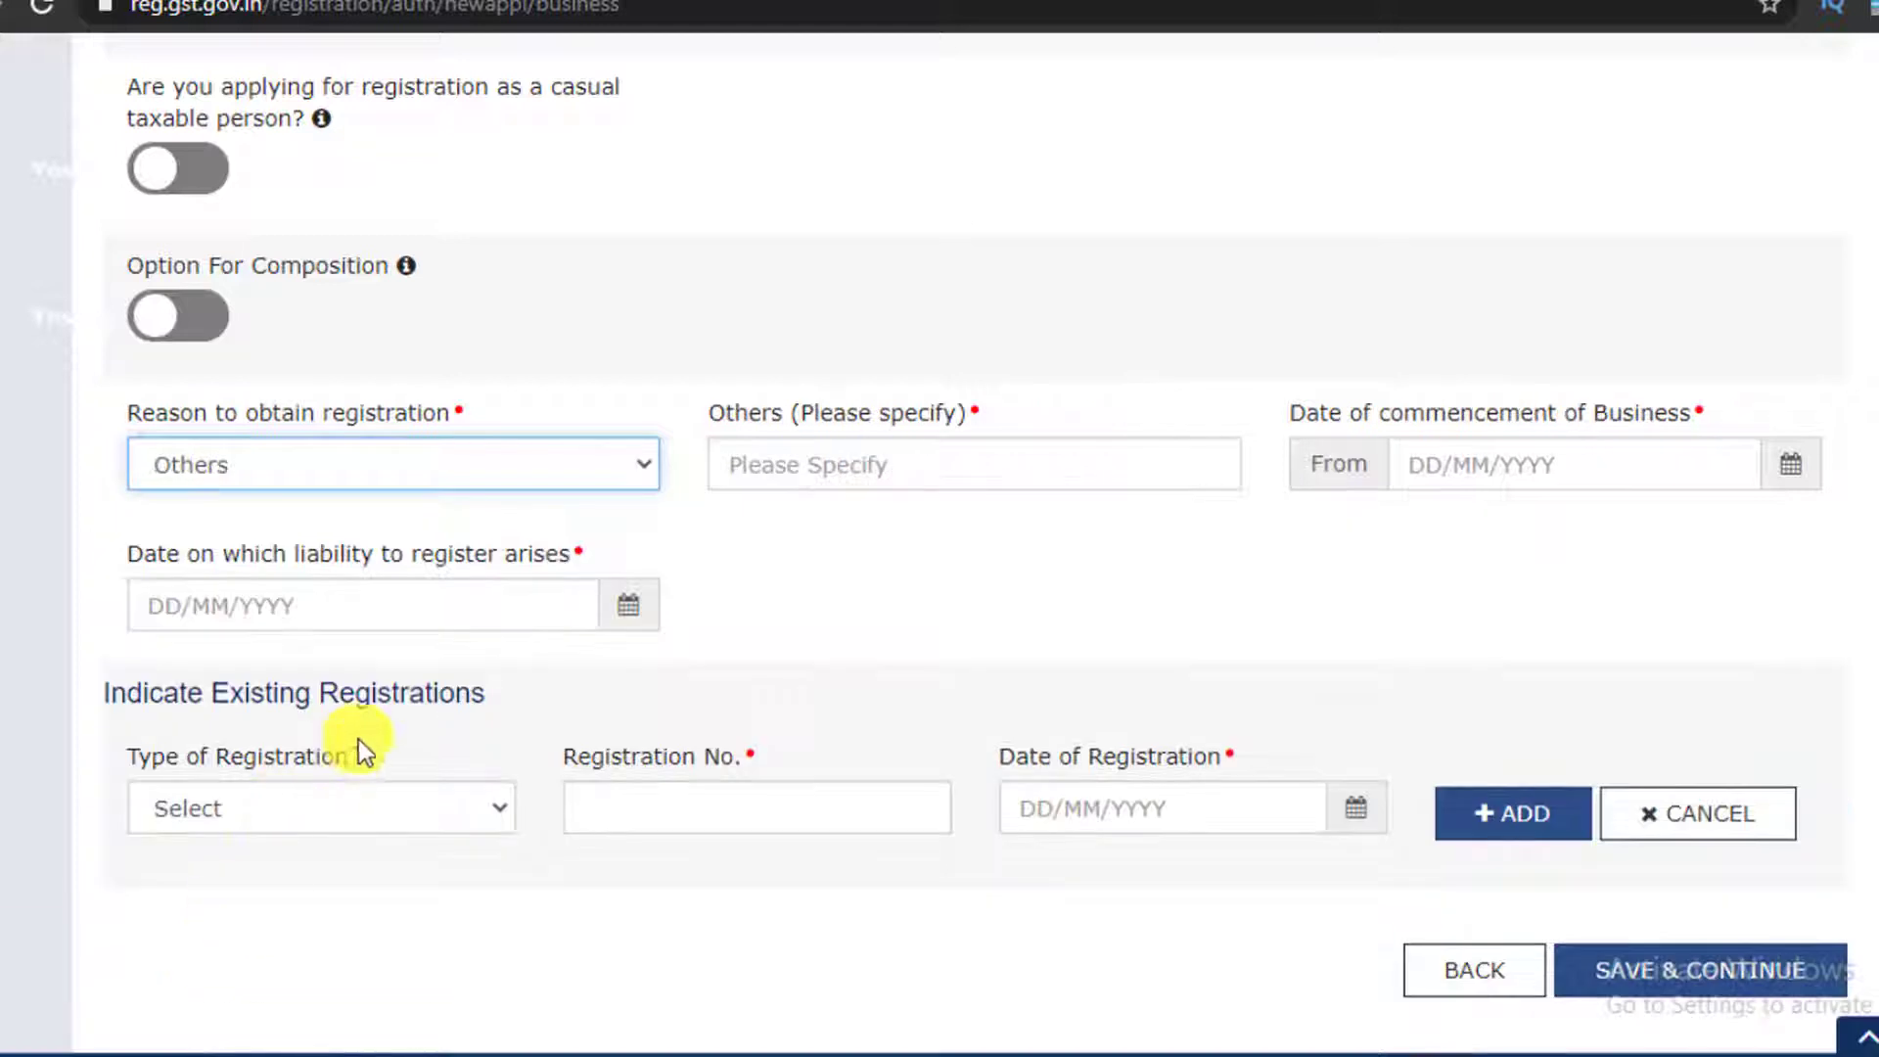
click(775, 463)
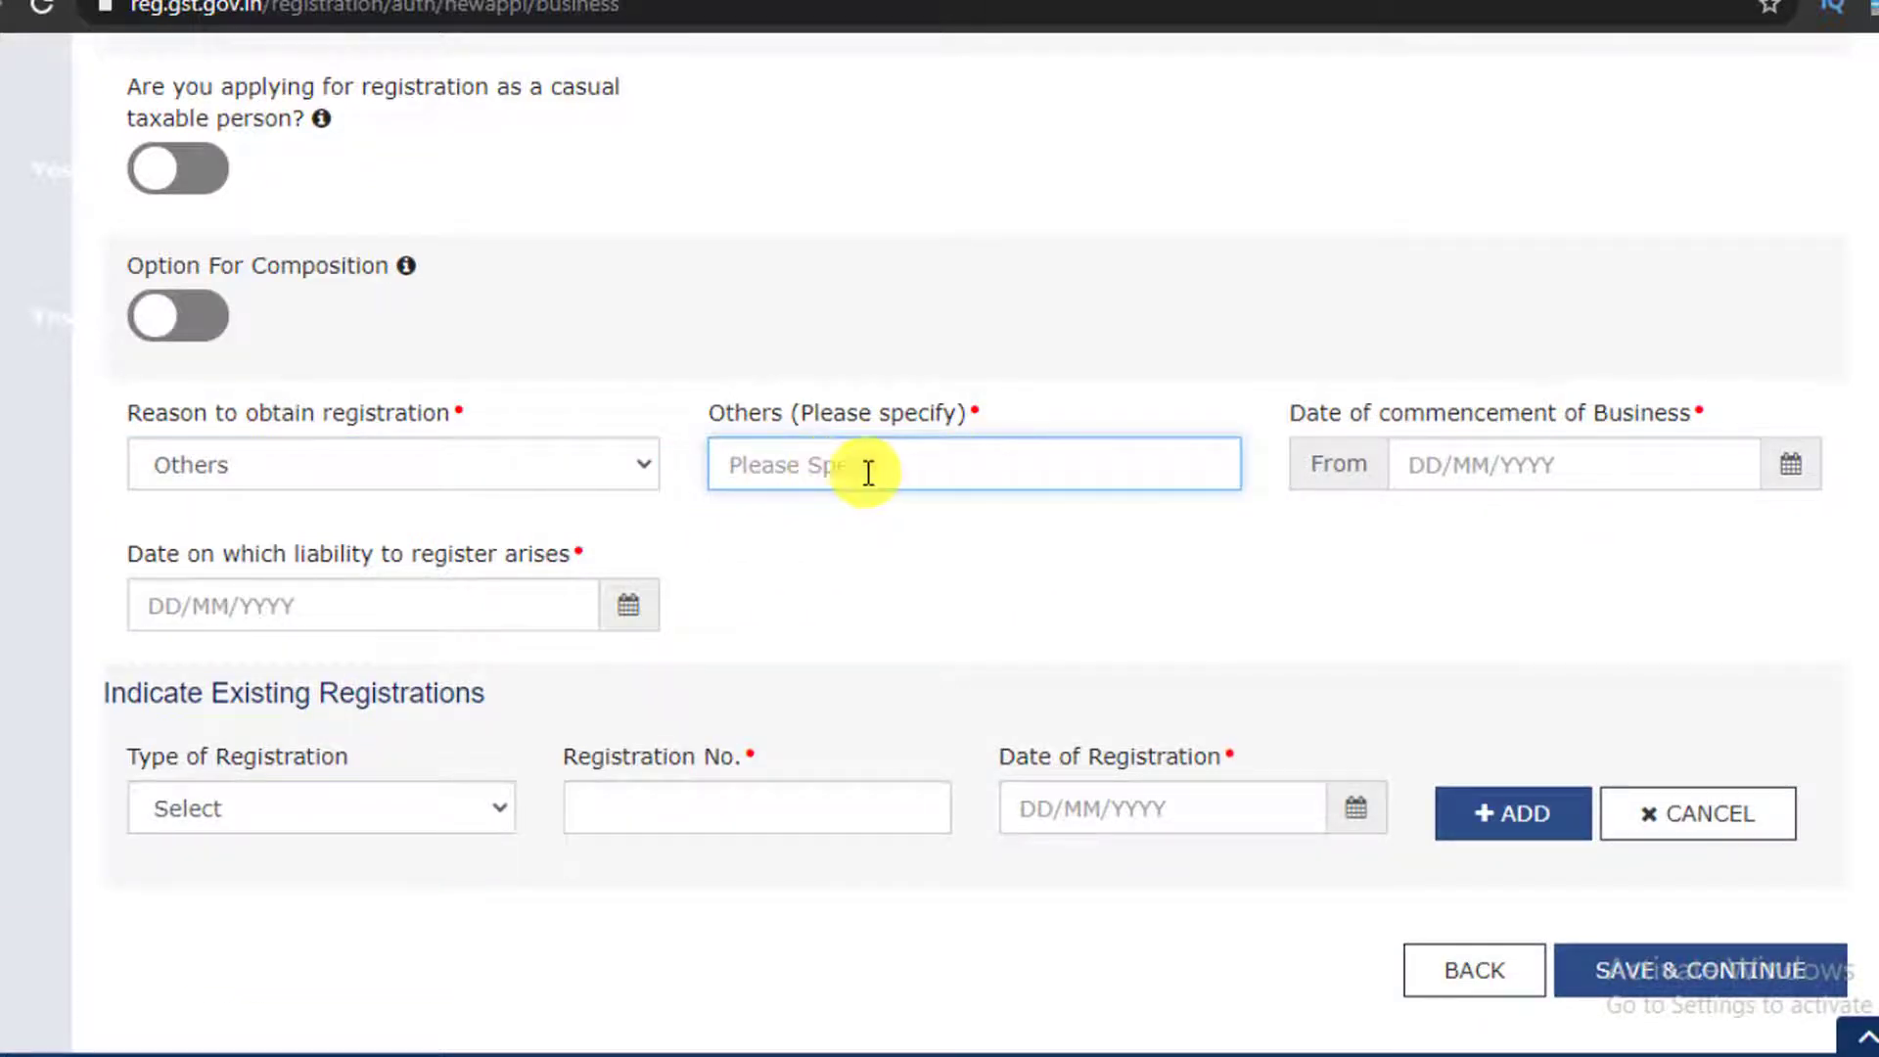
click(409, 453)
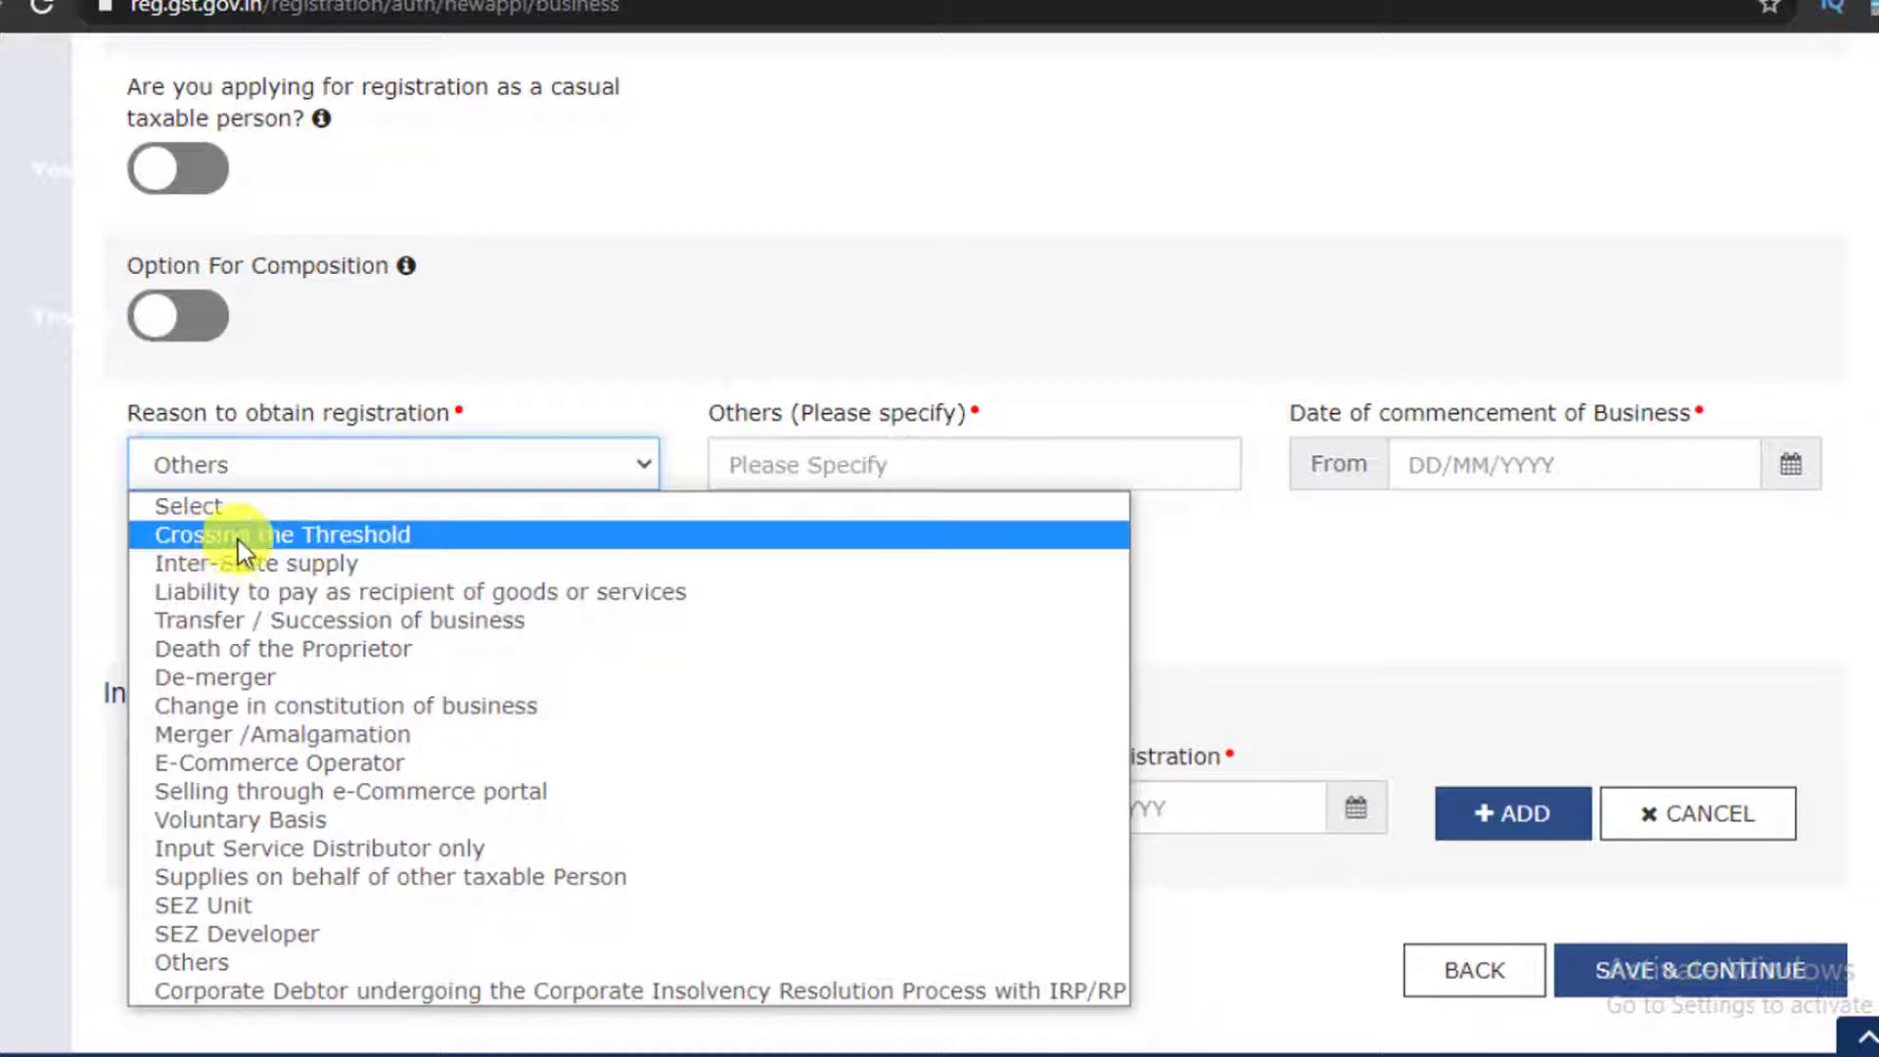
click(335, 535)
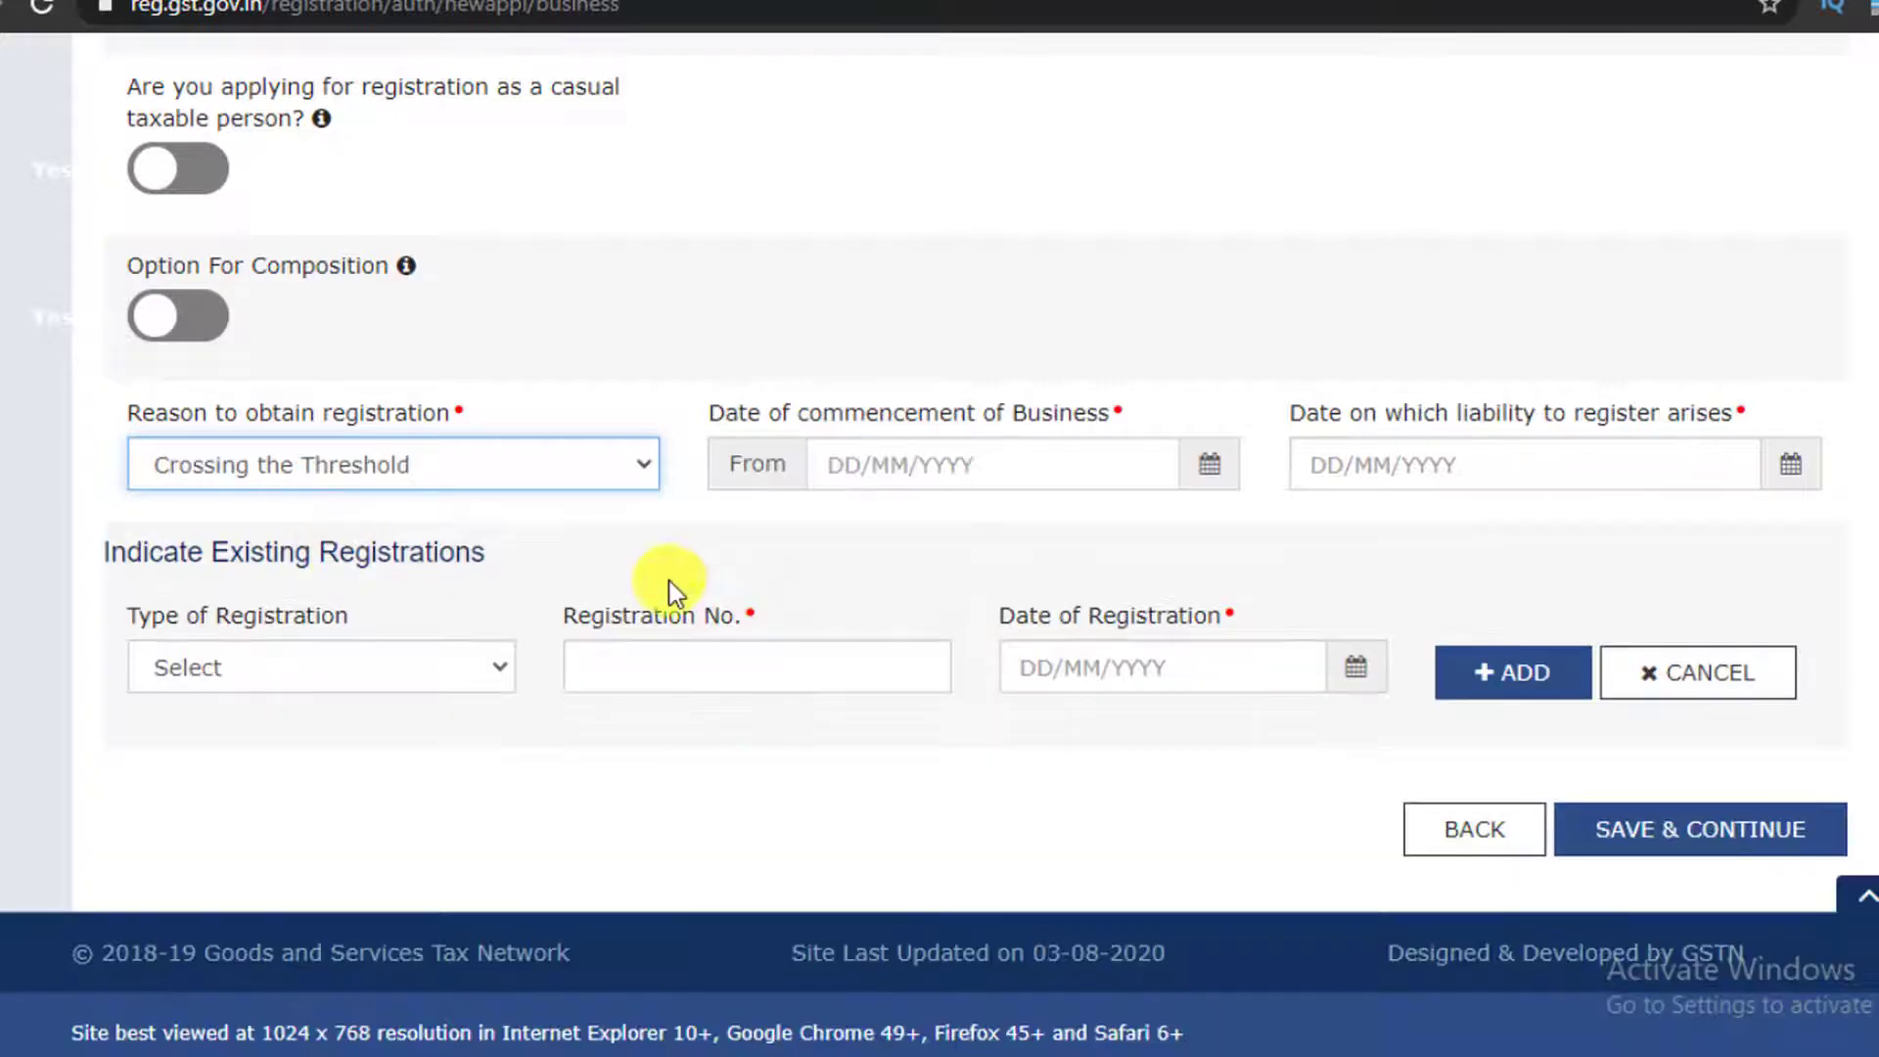
click(895, 581)
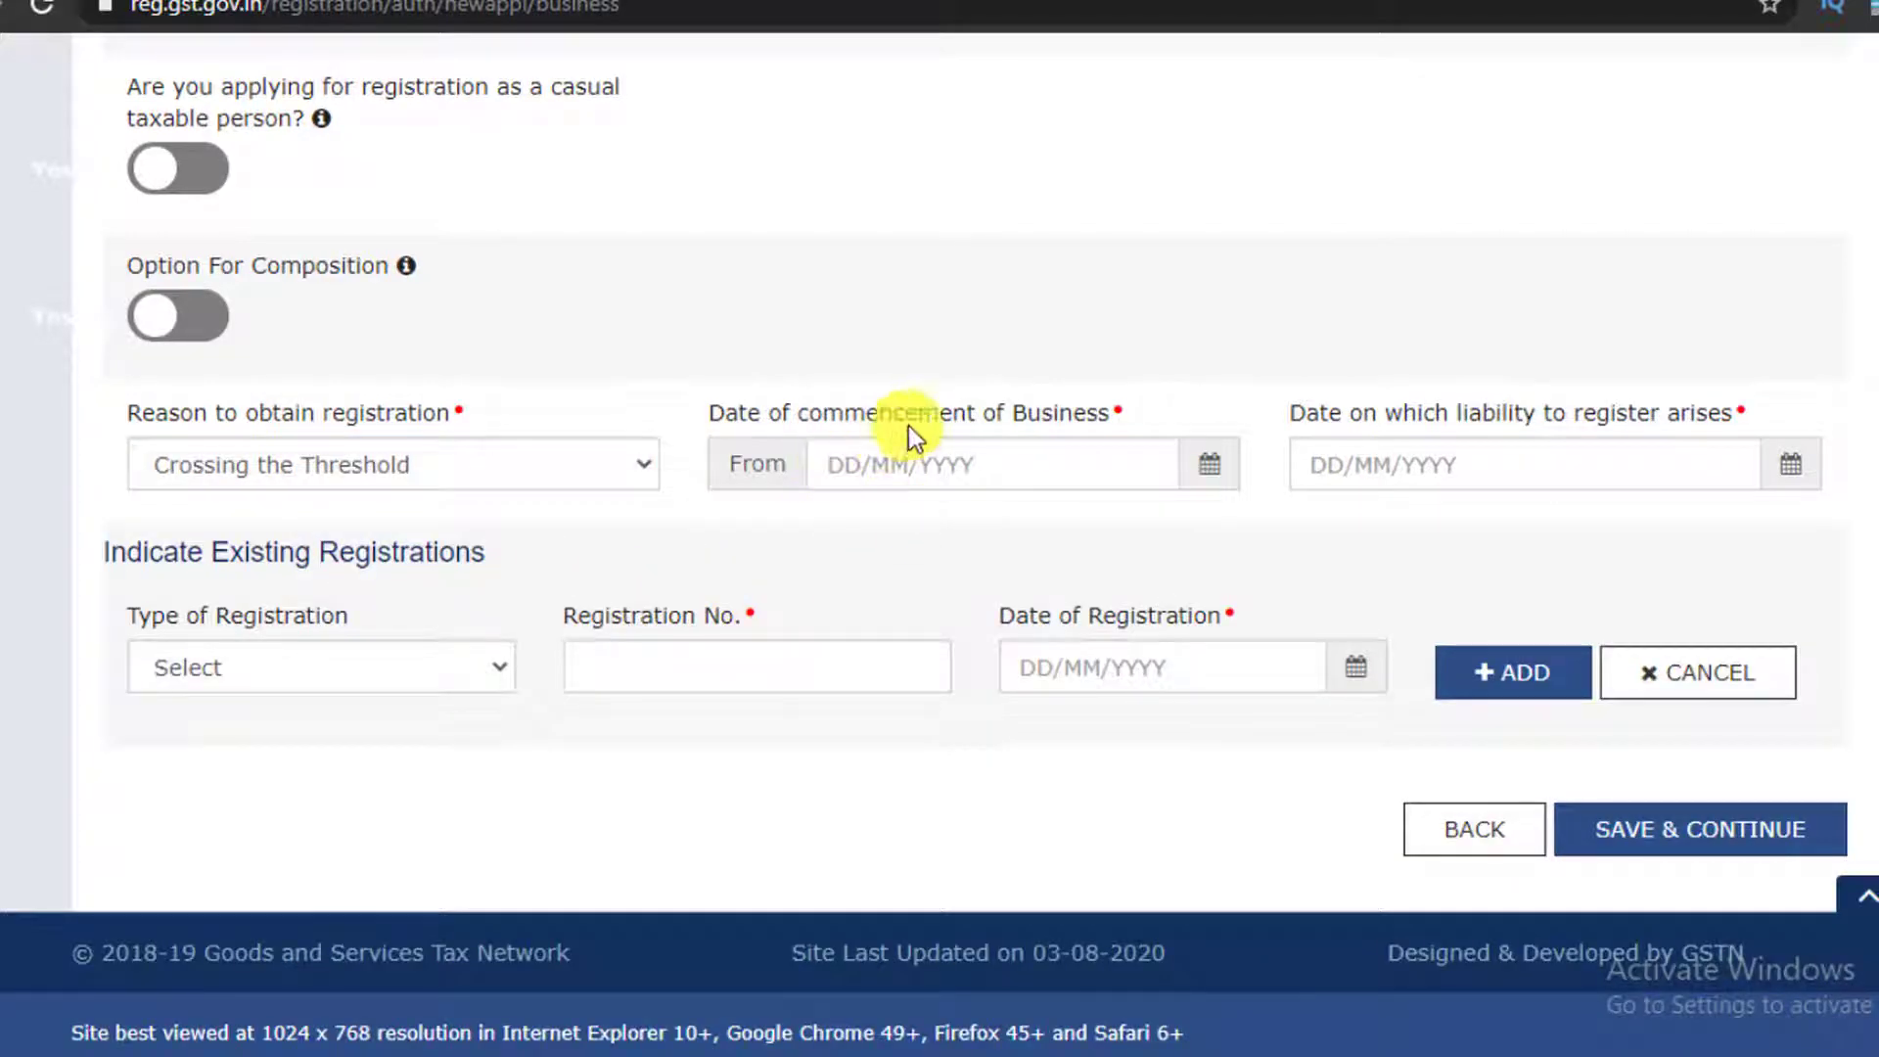
Set the date of commencement of business to 01/06/2020 using the calendar
click(1213, 479)
key(Escape)
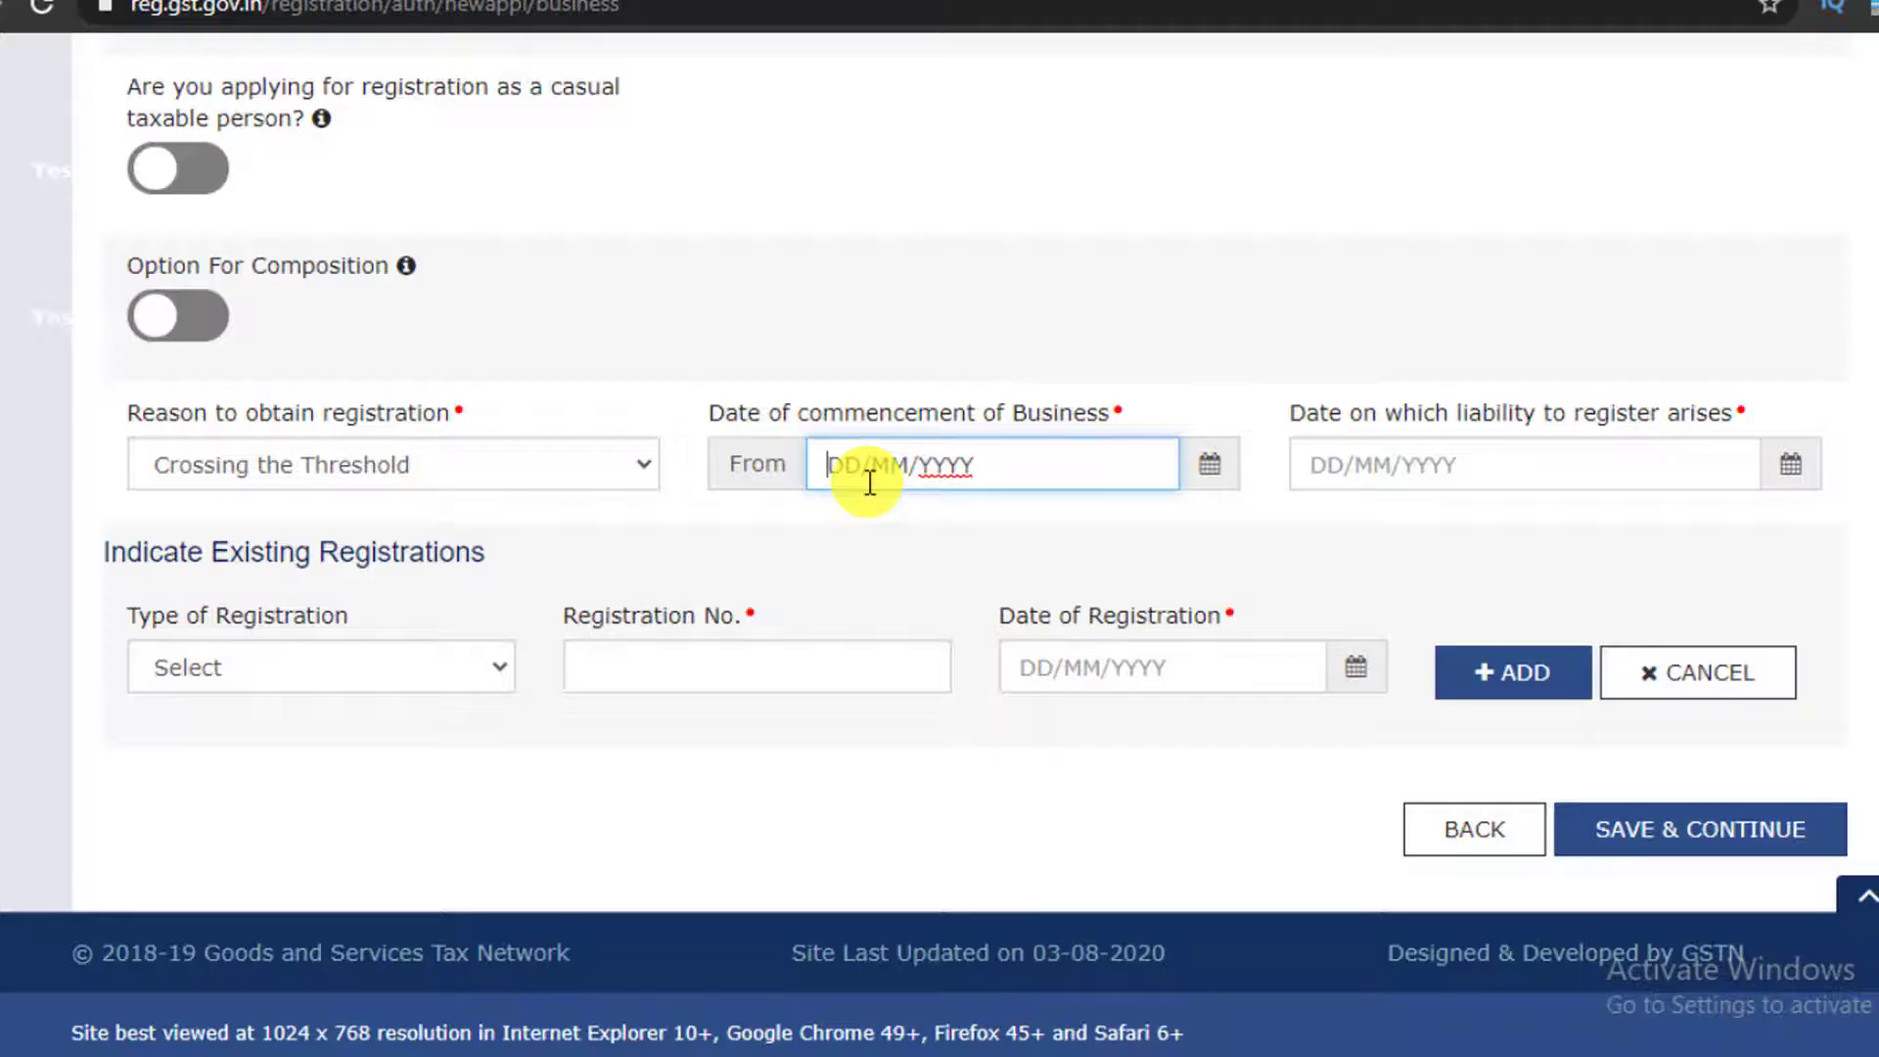
click(1213, 479)
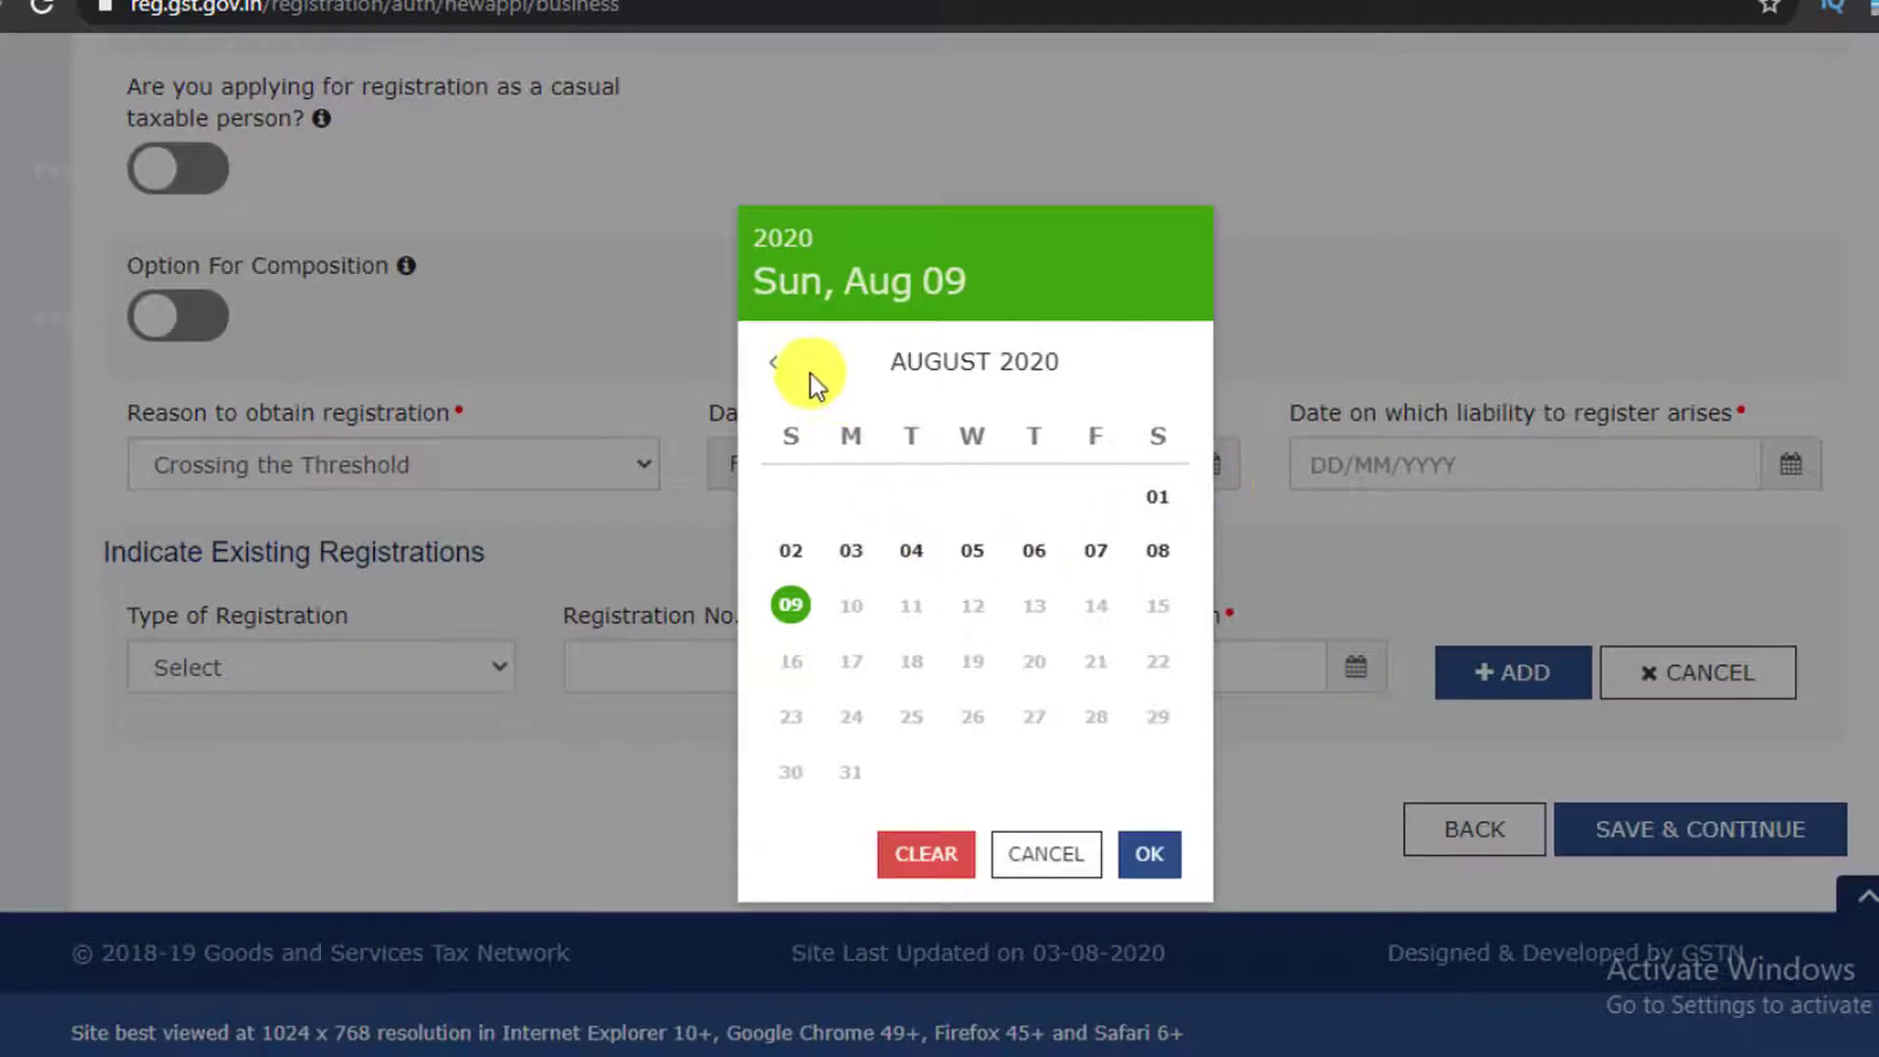
click(773, 366)
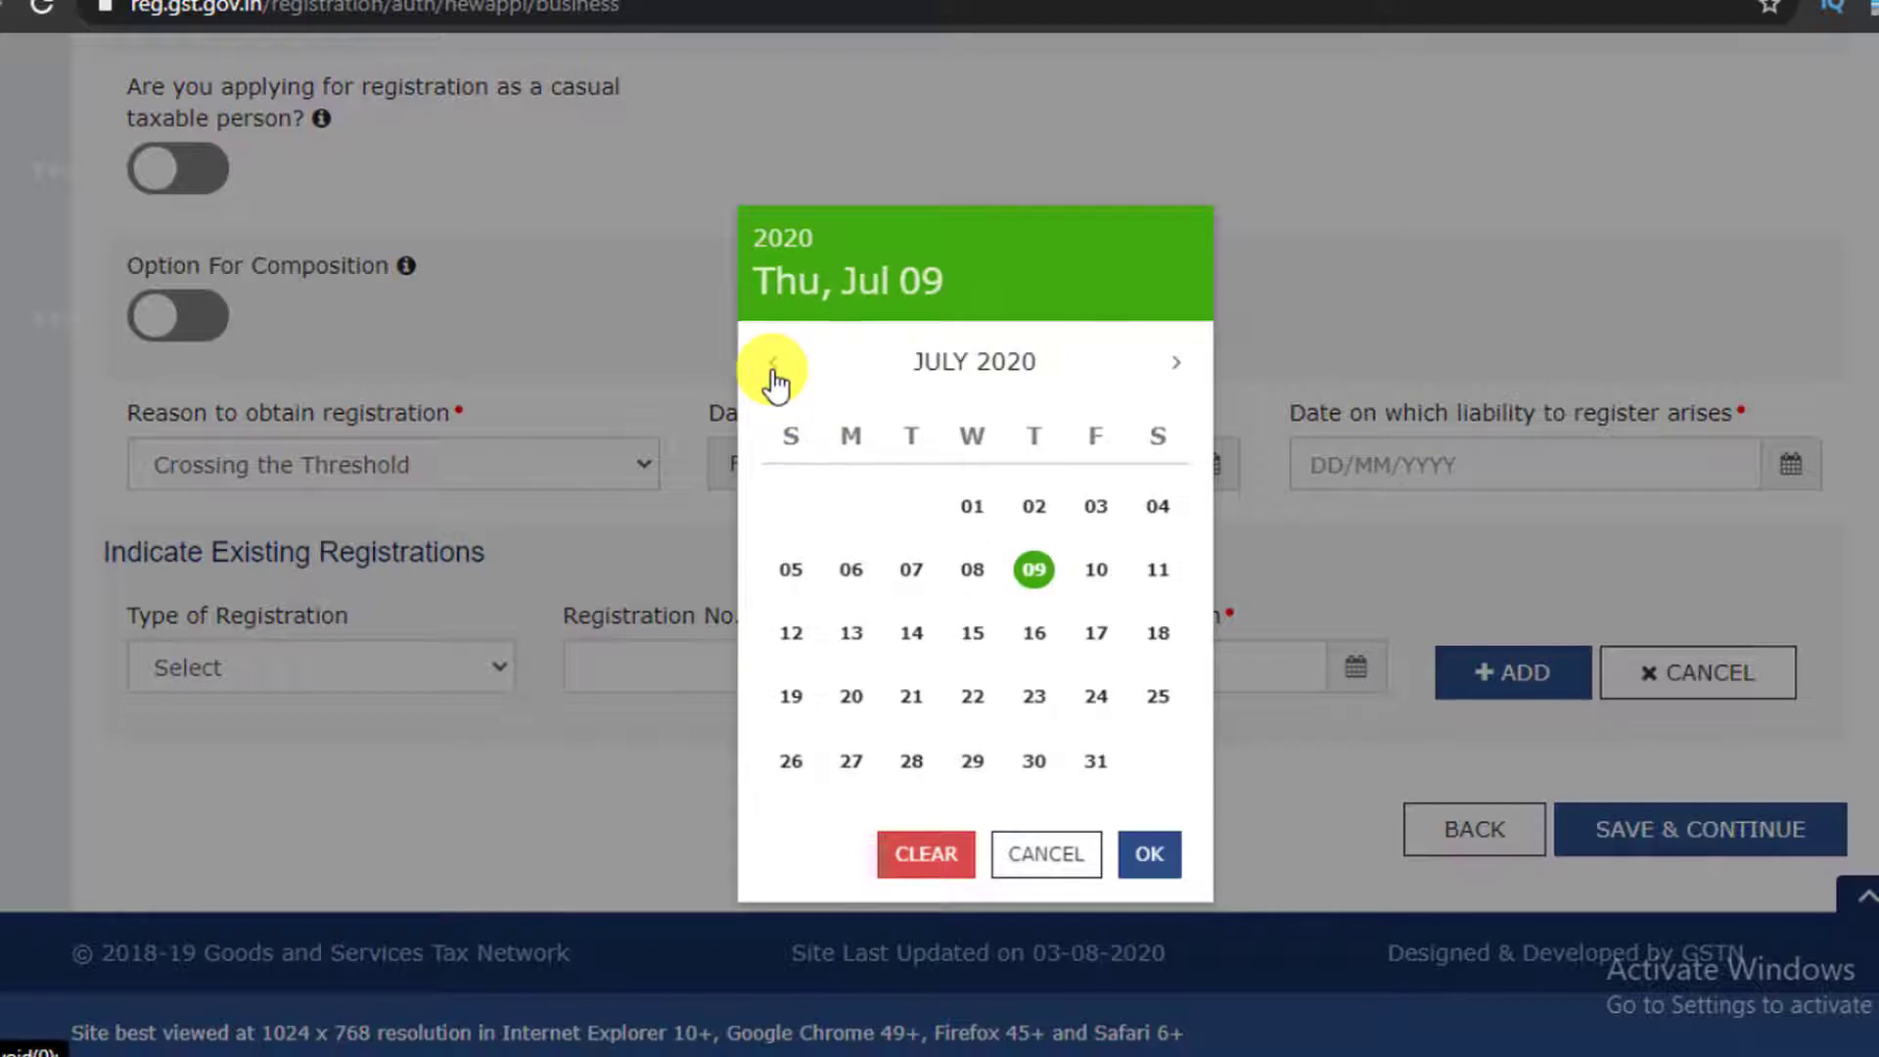
click(762, 364)
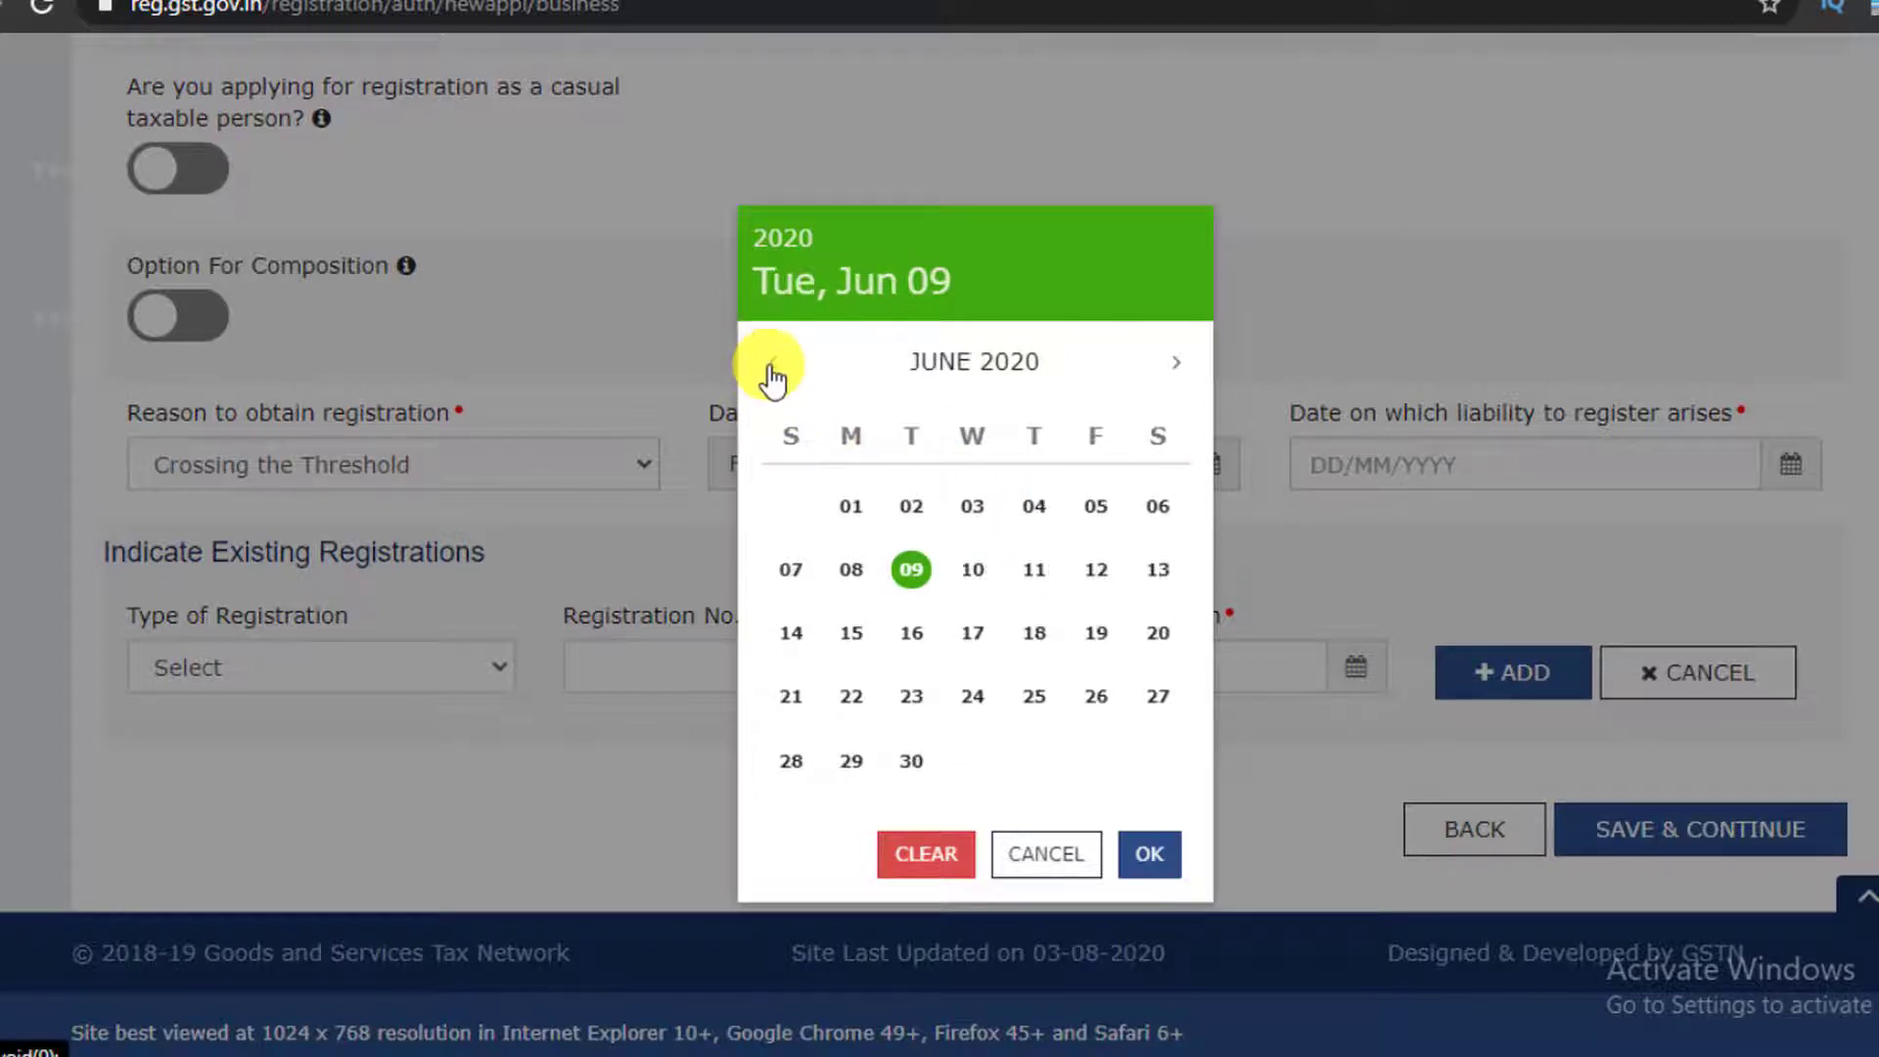
click(853, 506)
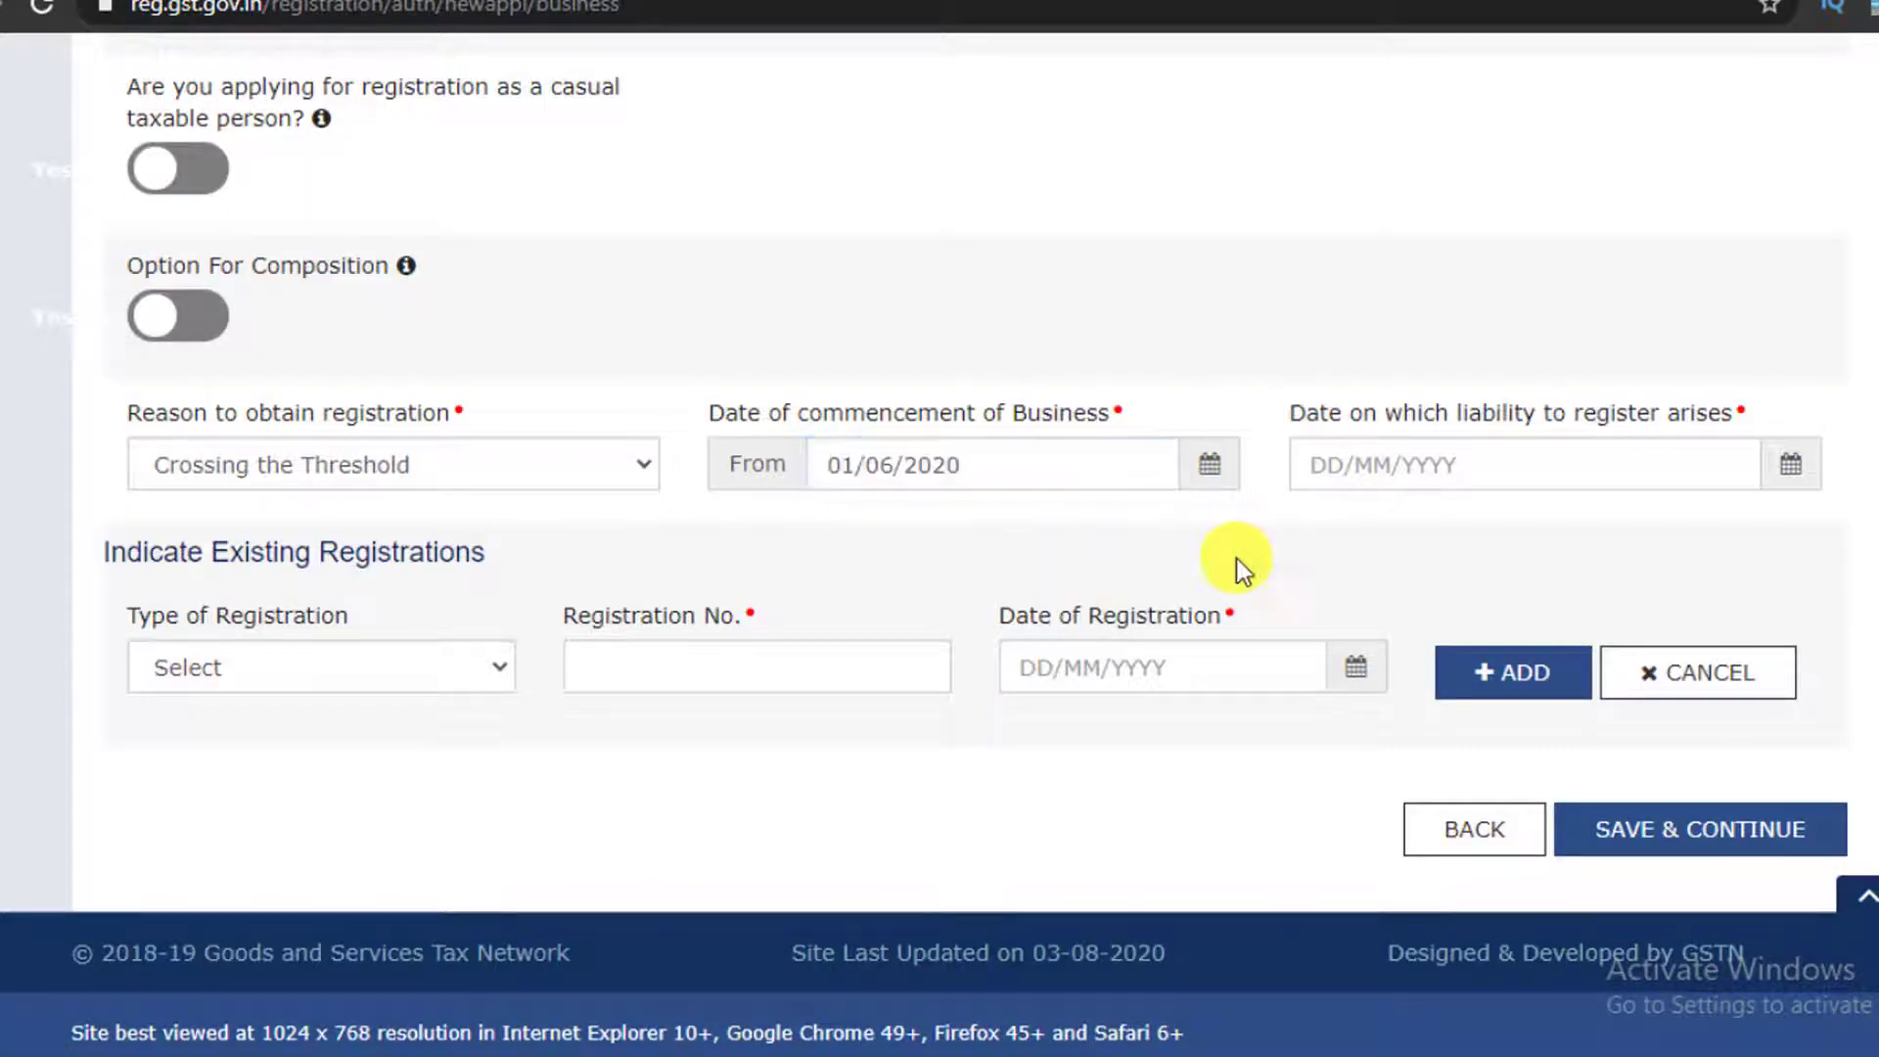
Set the date on which liability arises to 01/07/2020
click(1542, 452)
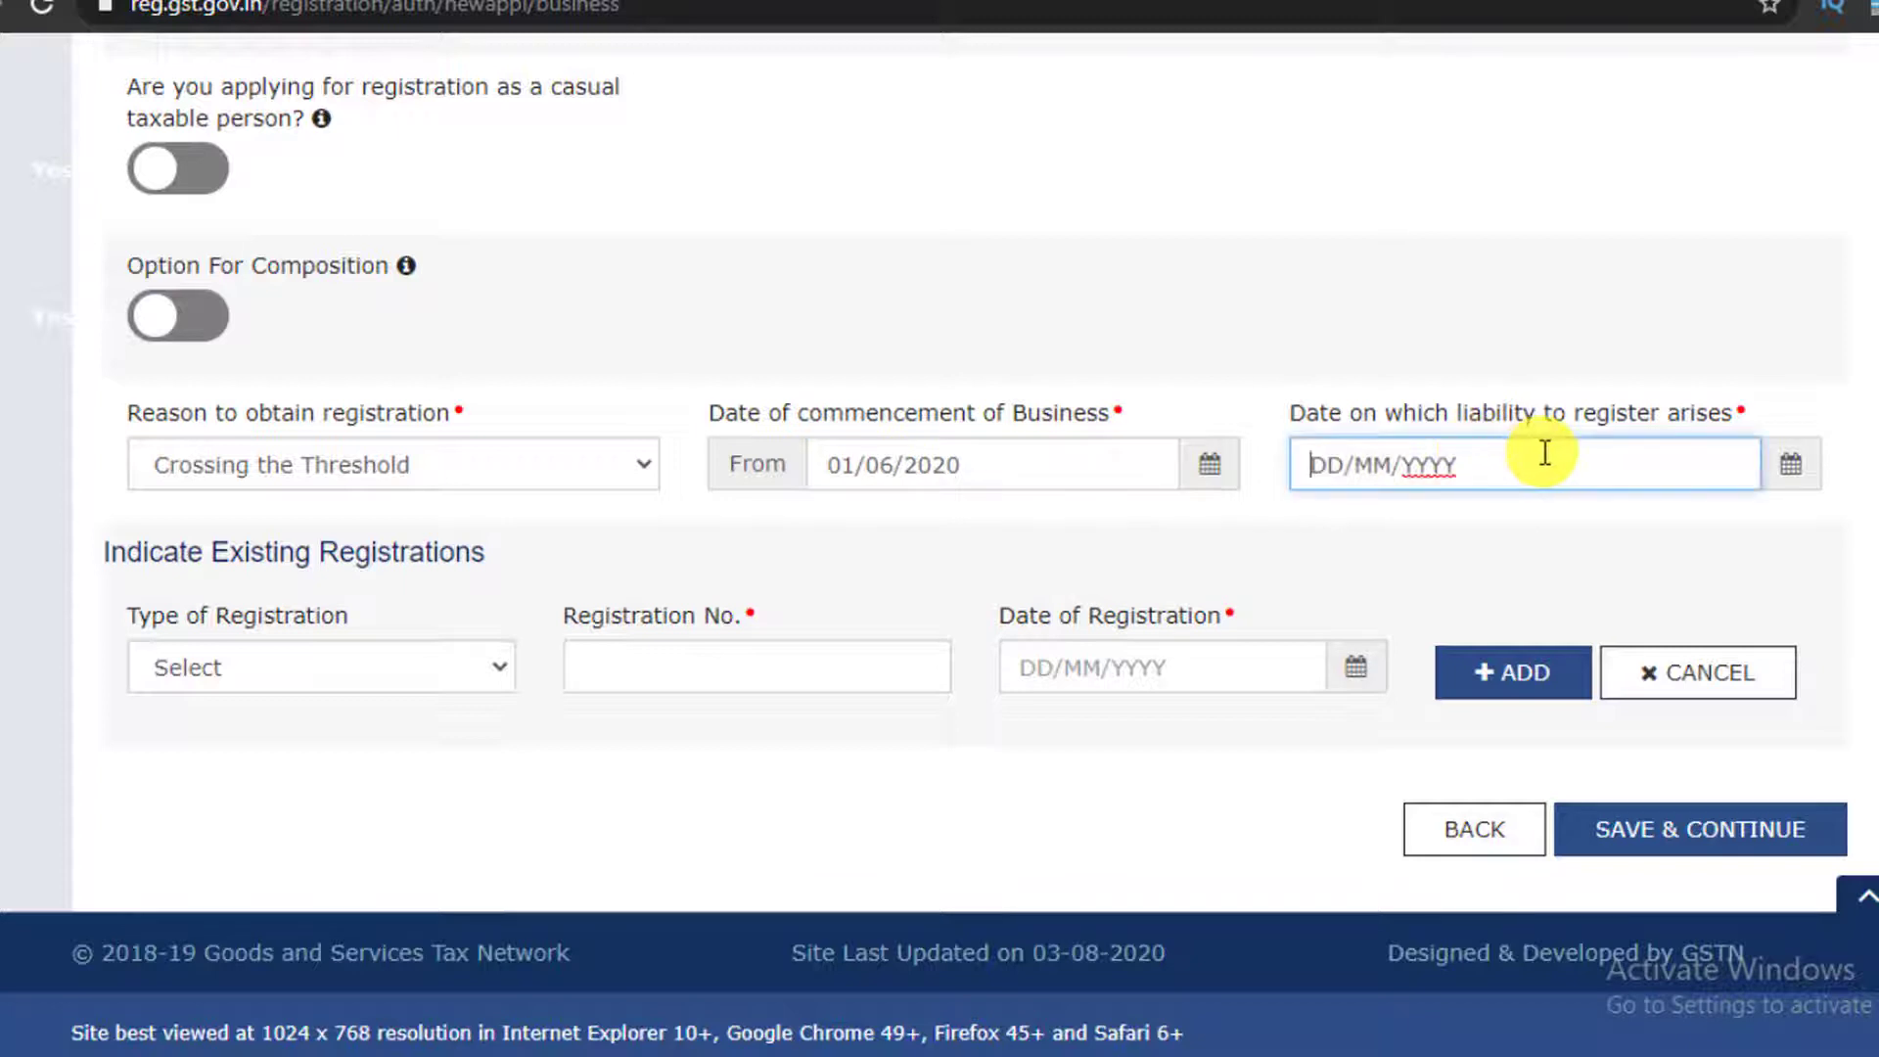
click(1787, 468)
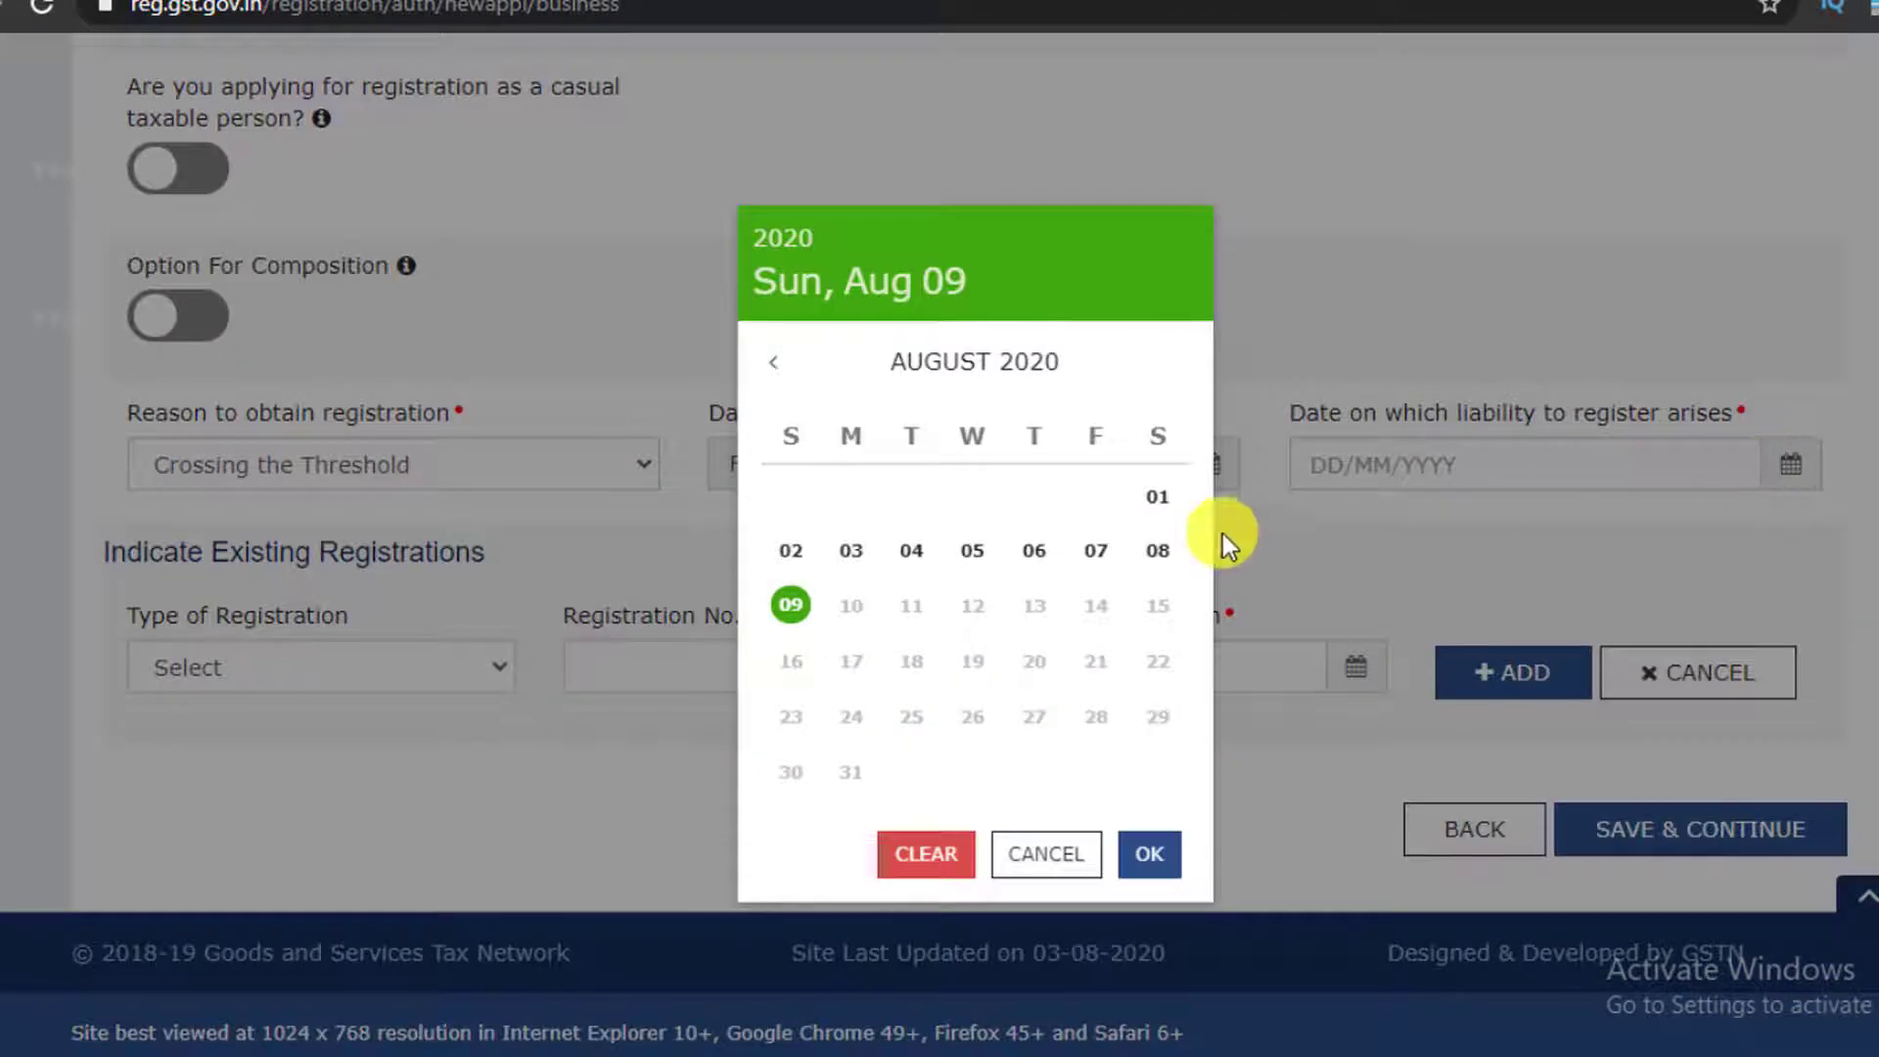
click(772, 372)
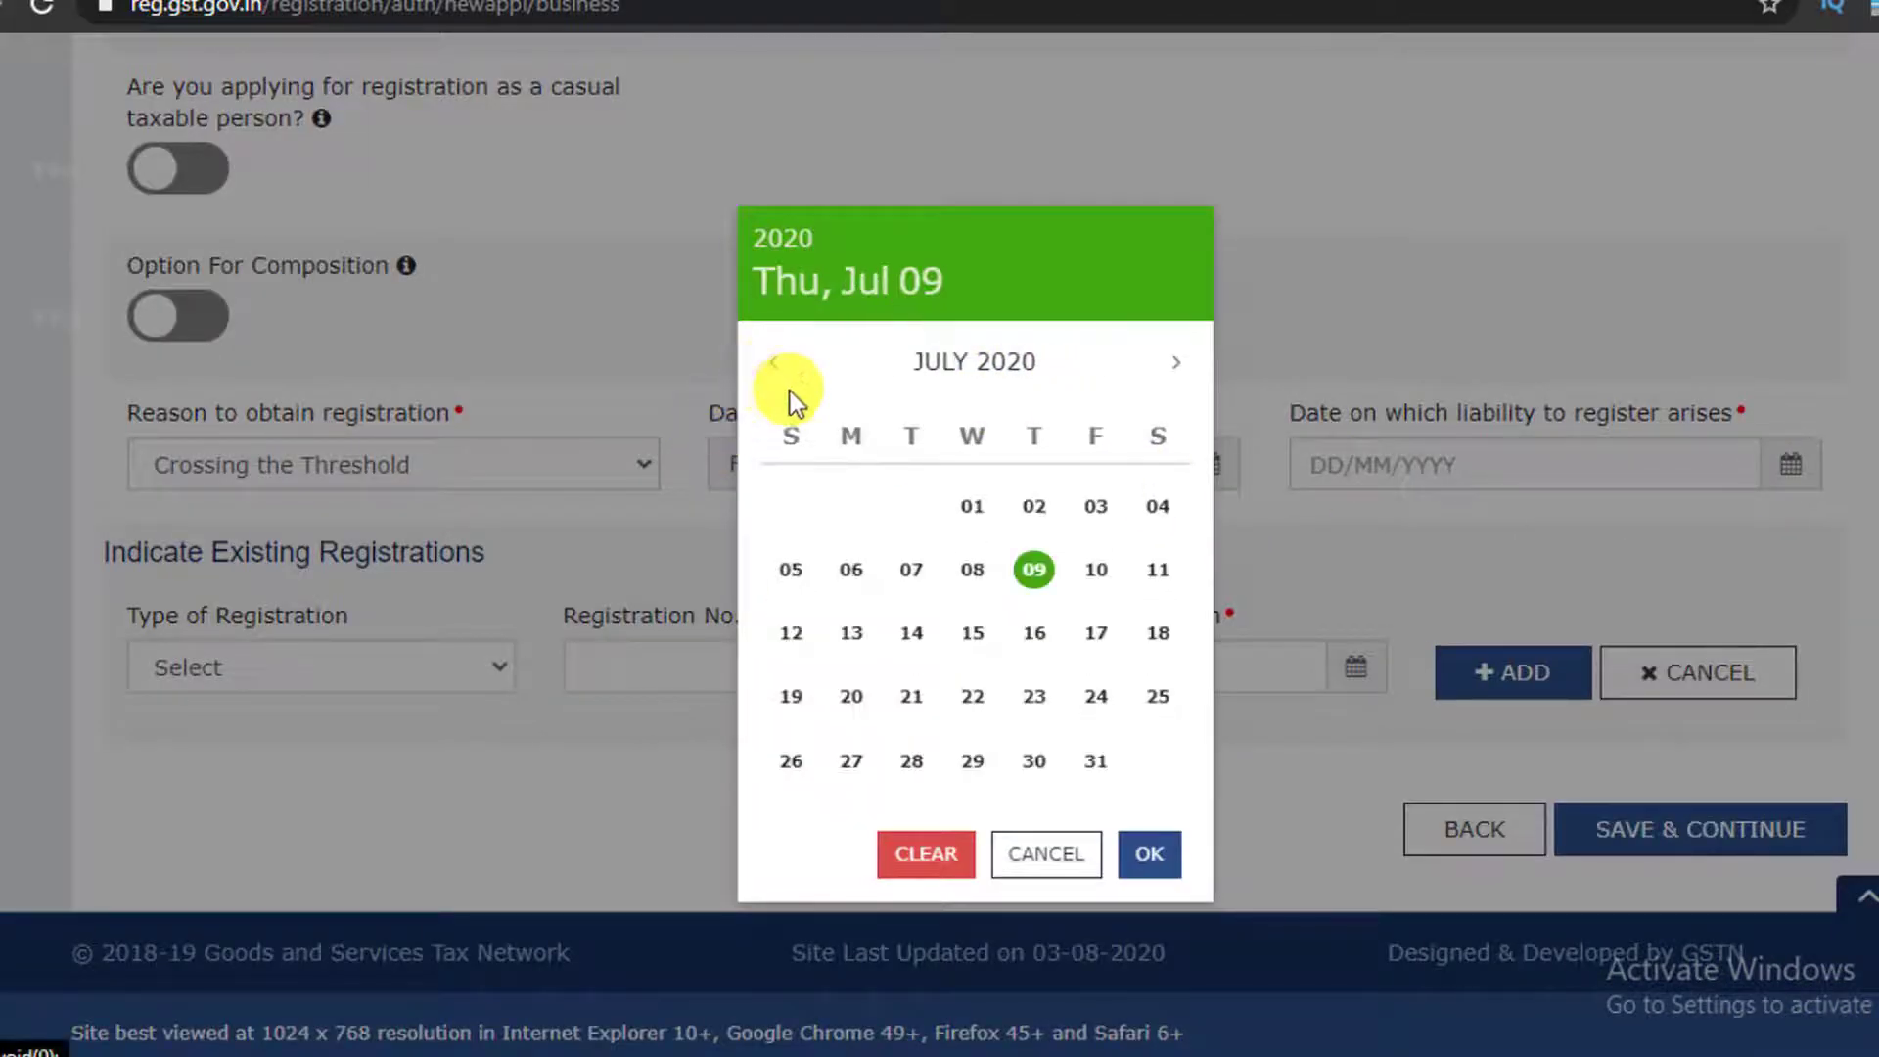
click(968, 509)
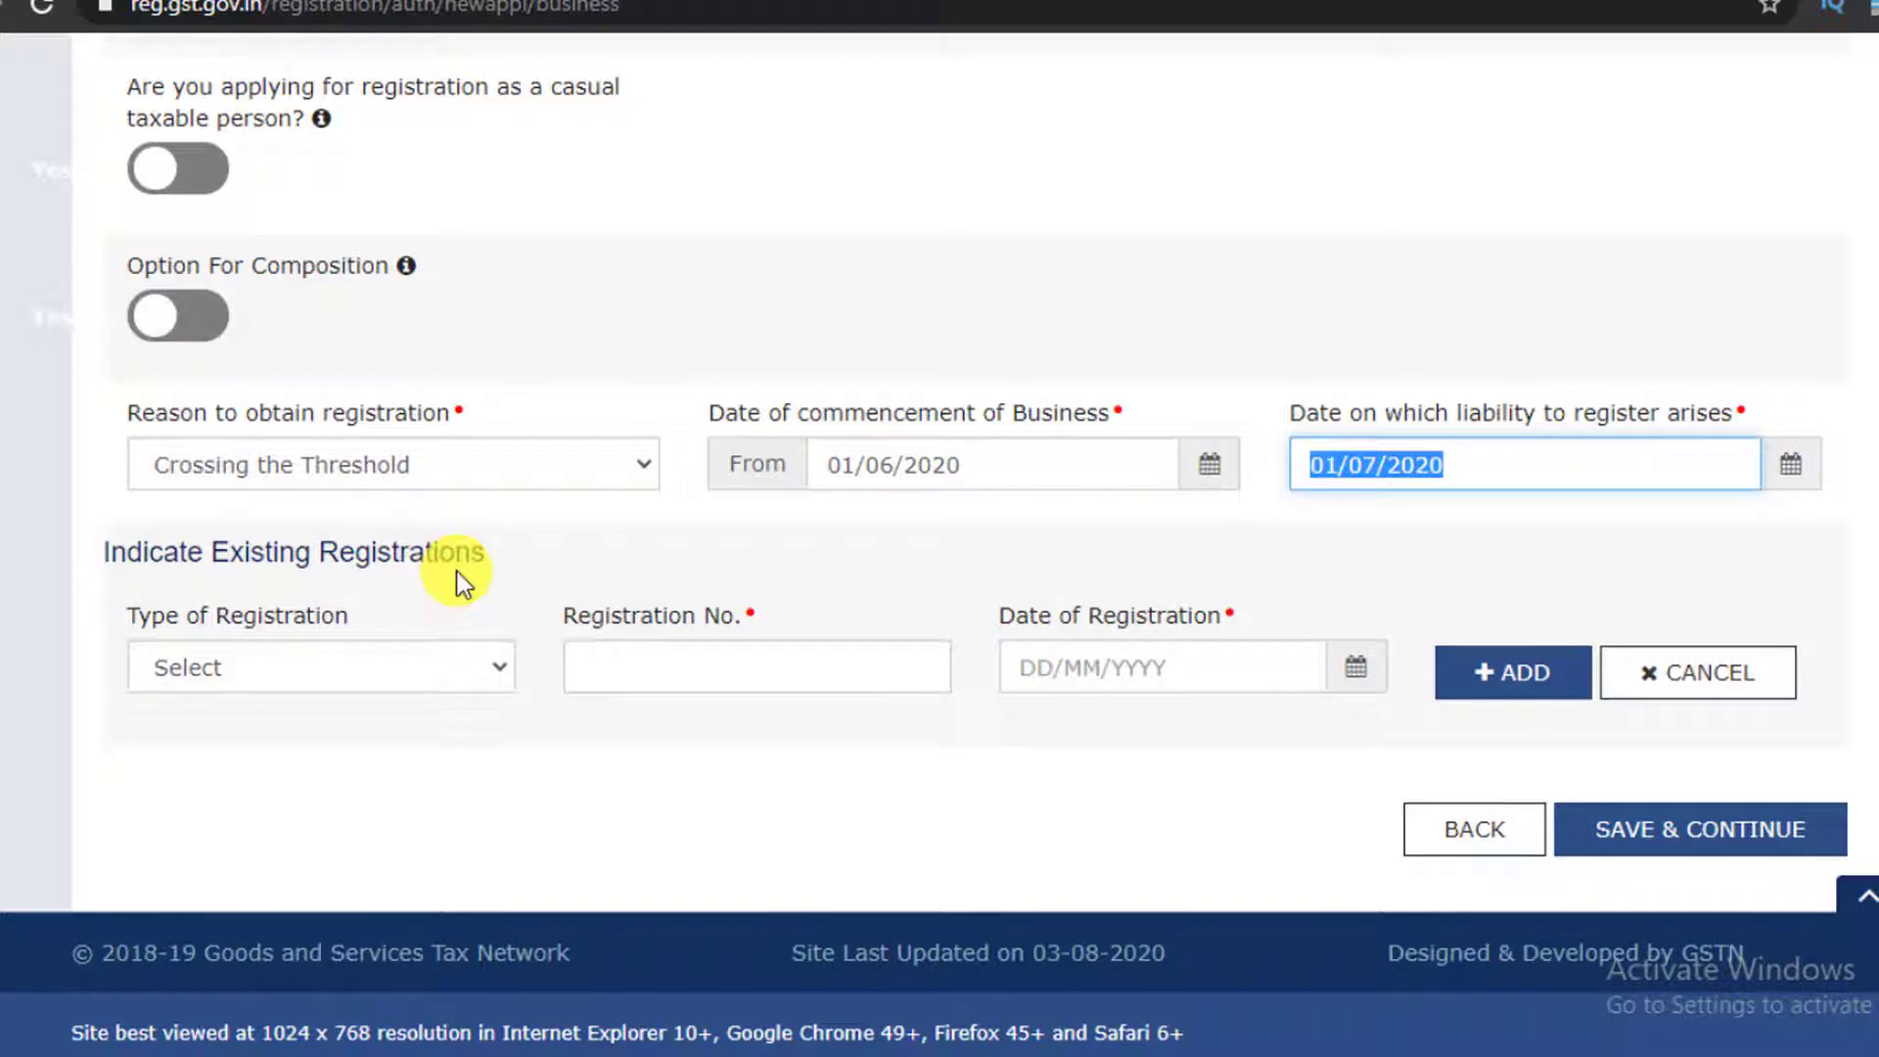
click(494, 669)
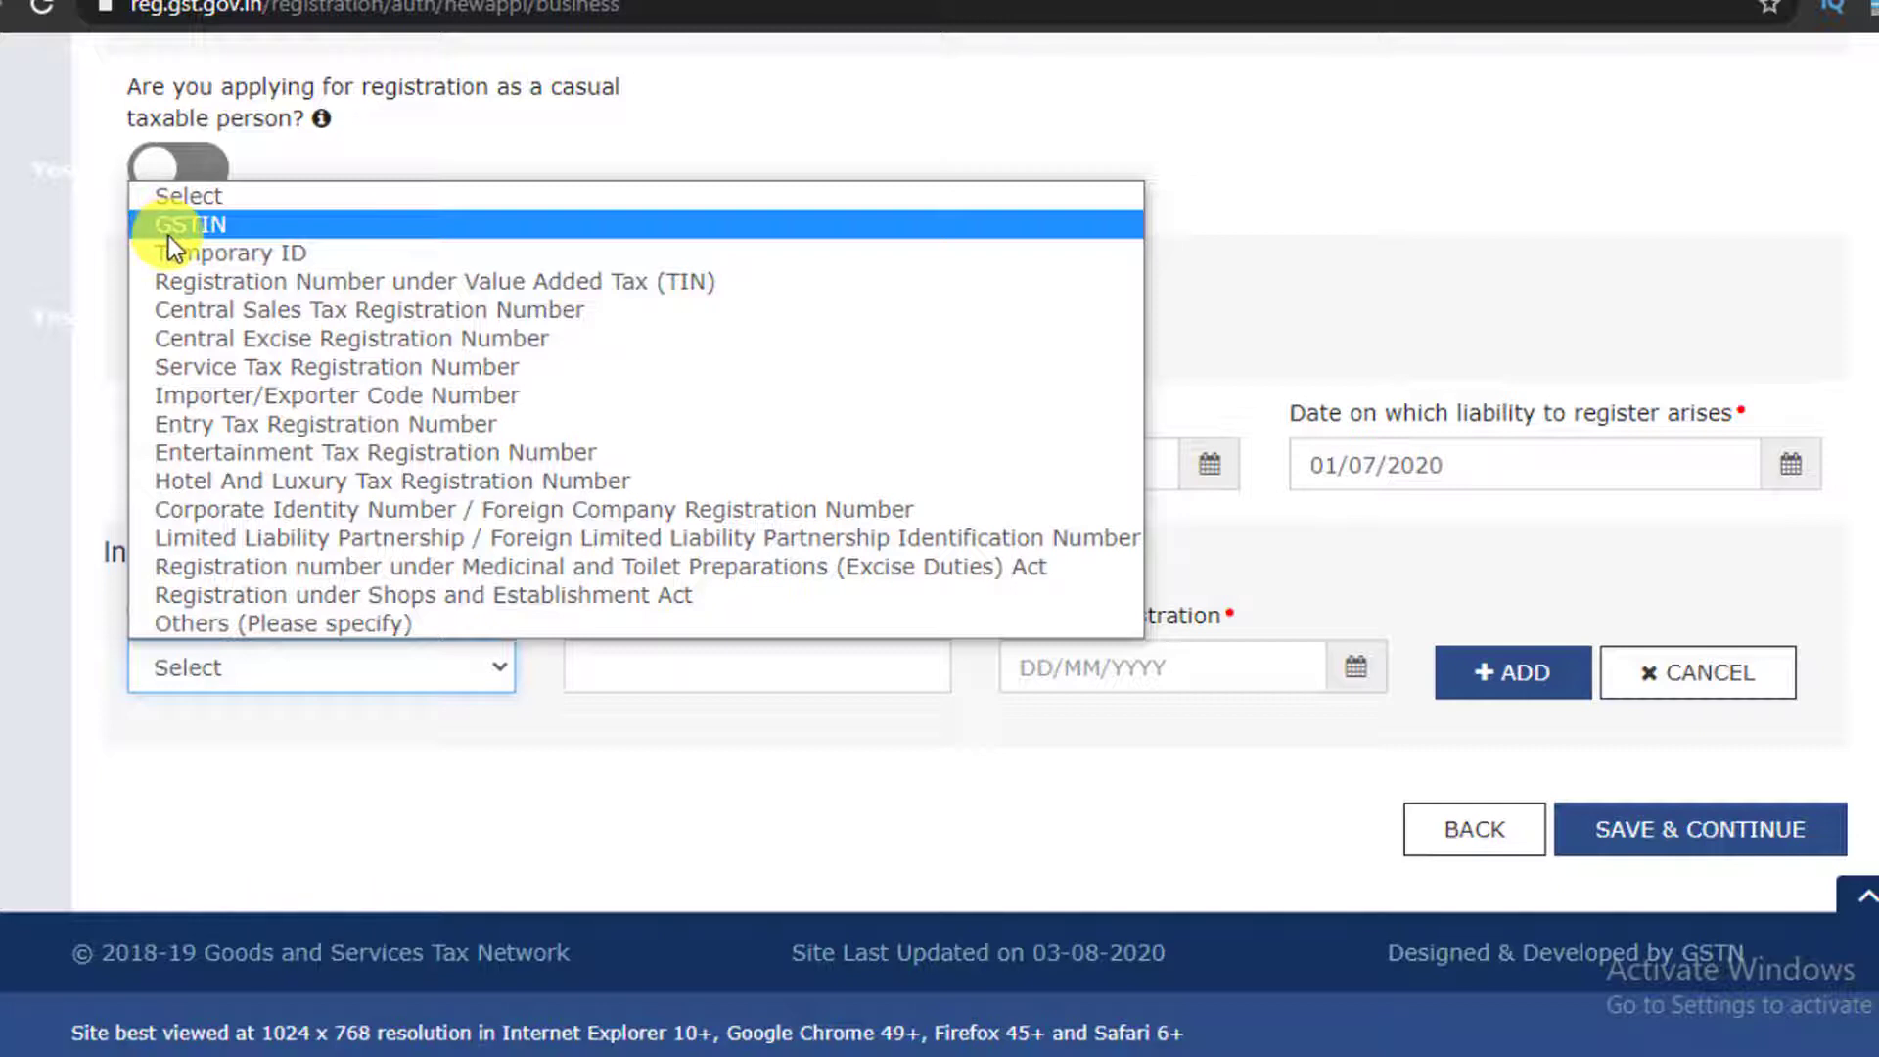
Choose Temporary ID as the registration type and save the business details
click(314, 252)
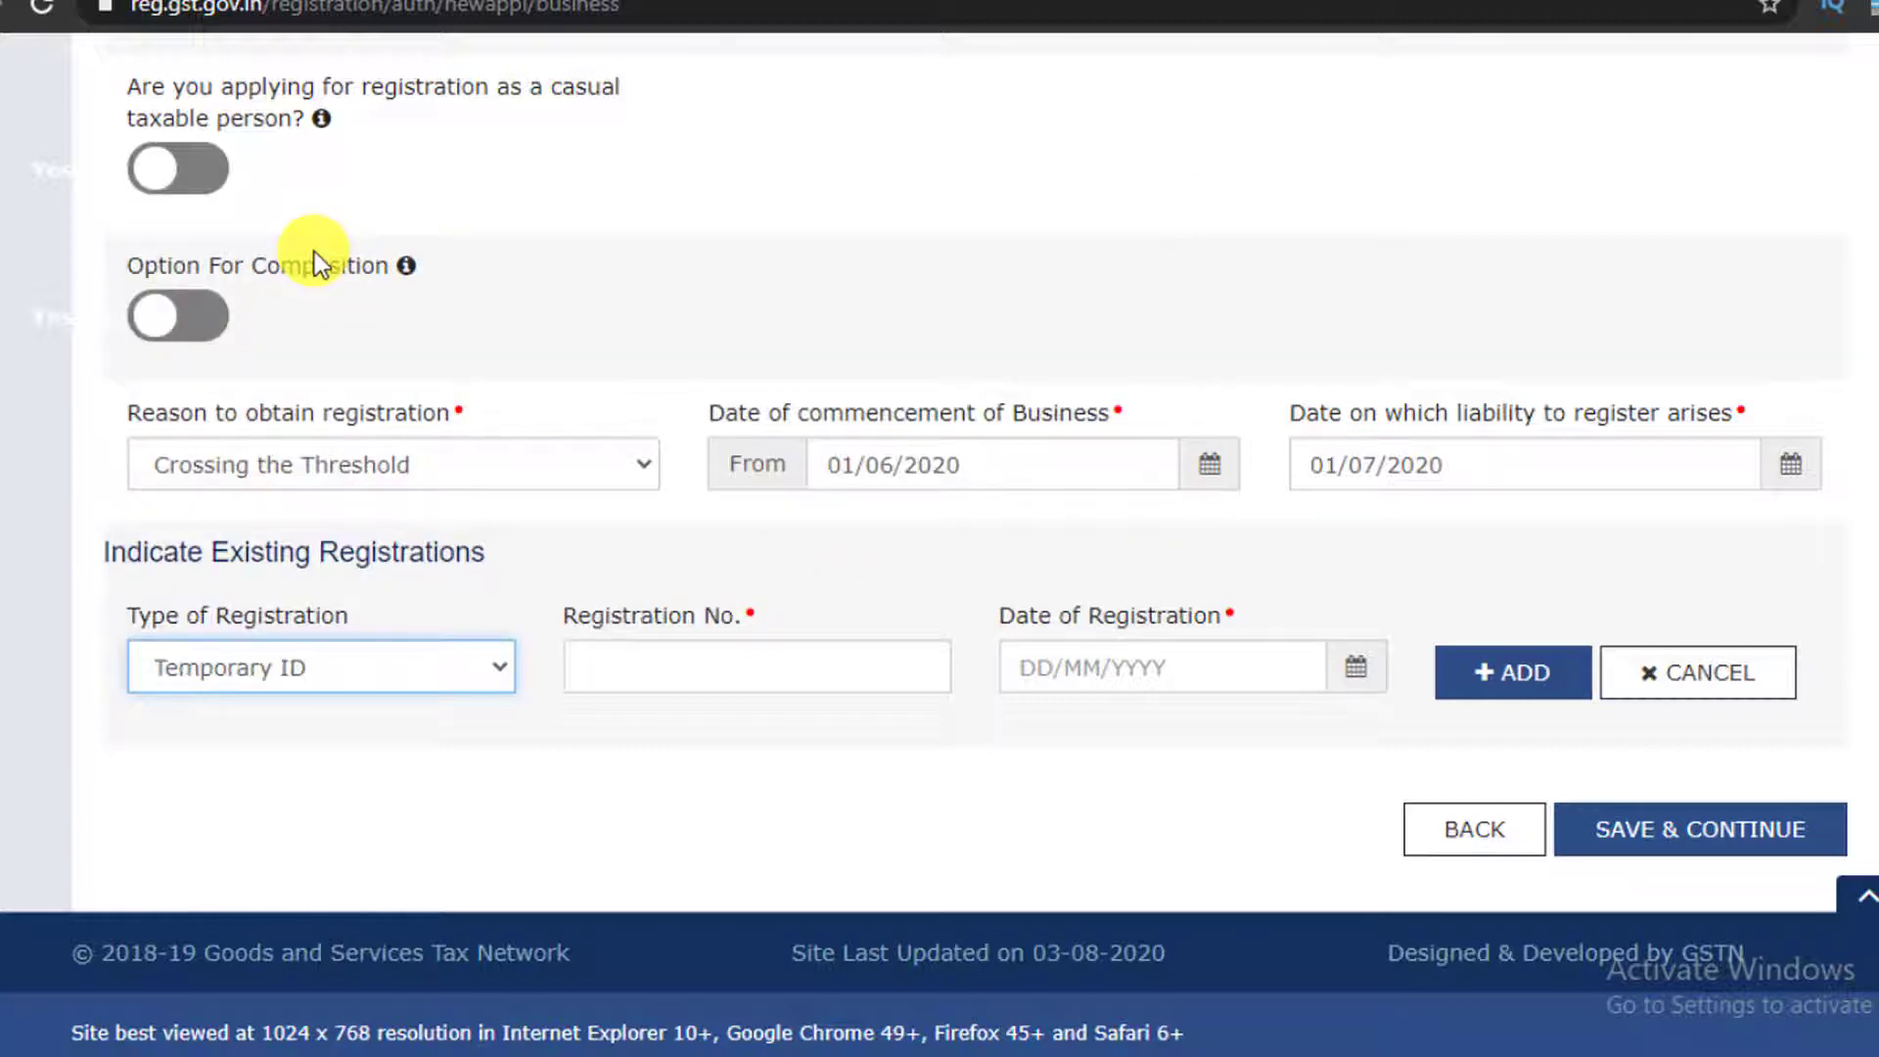
click(620, 672)
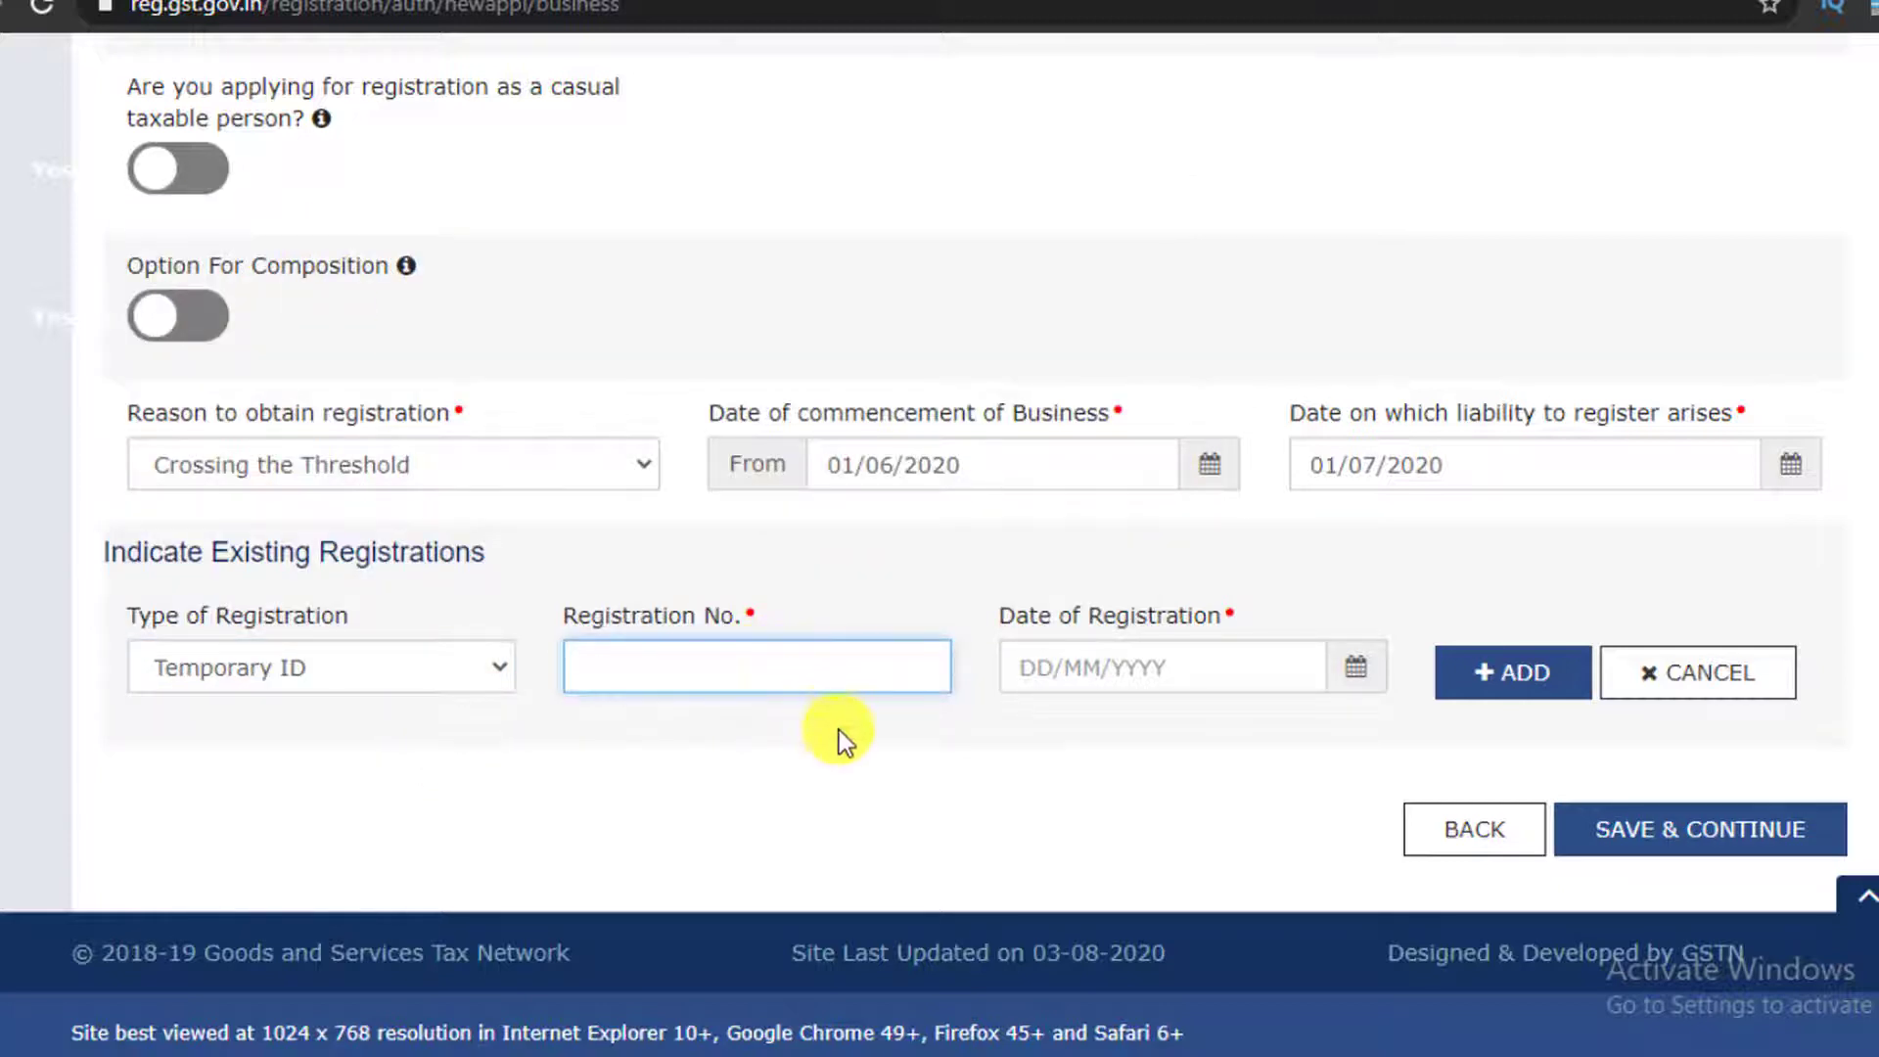
click(888, 731)
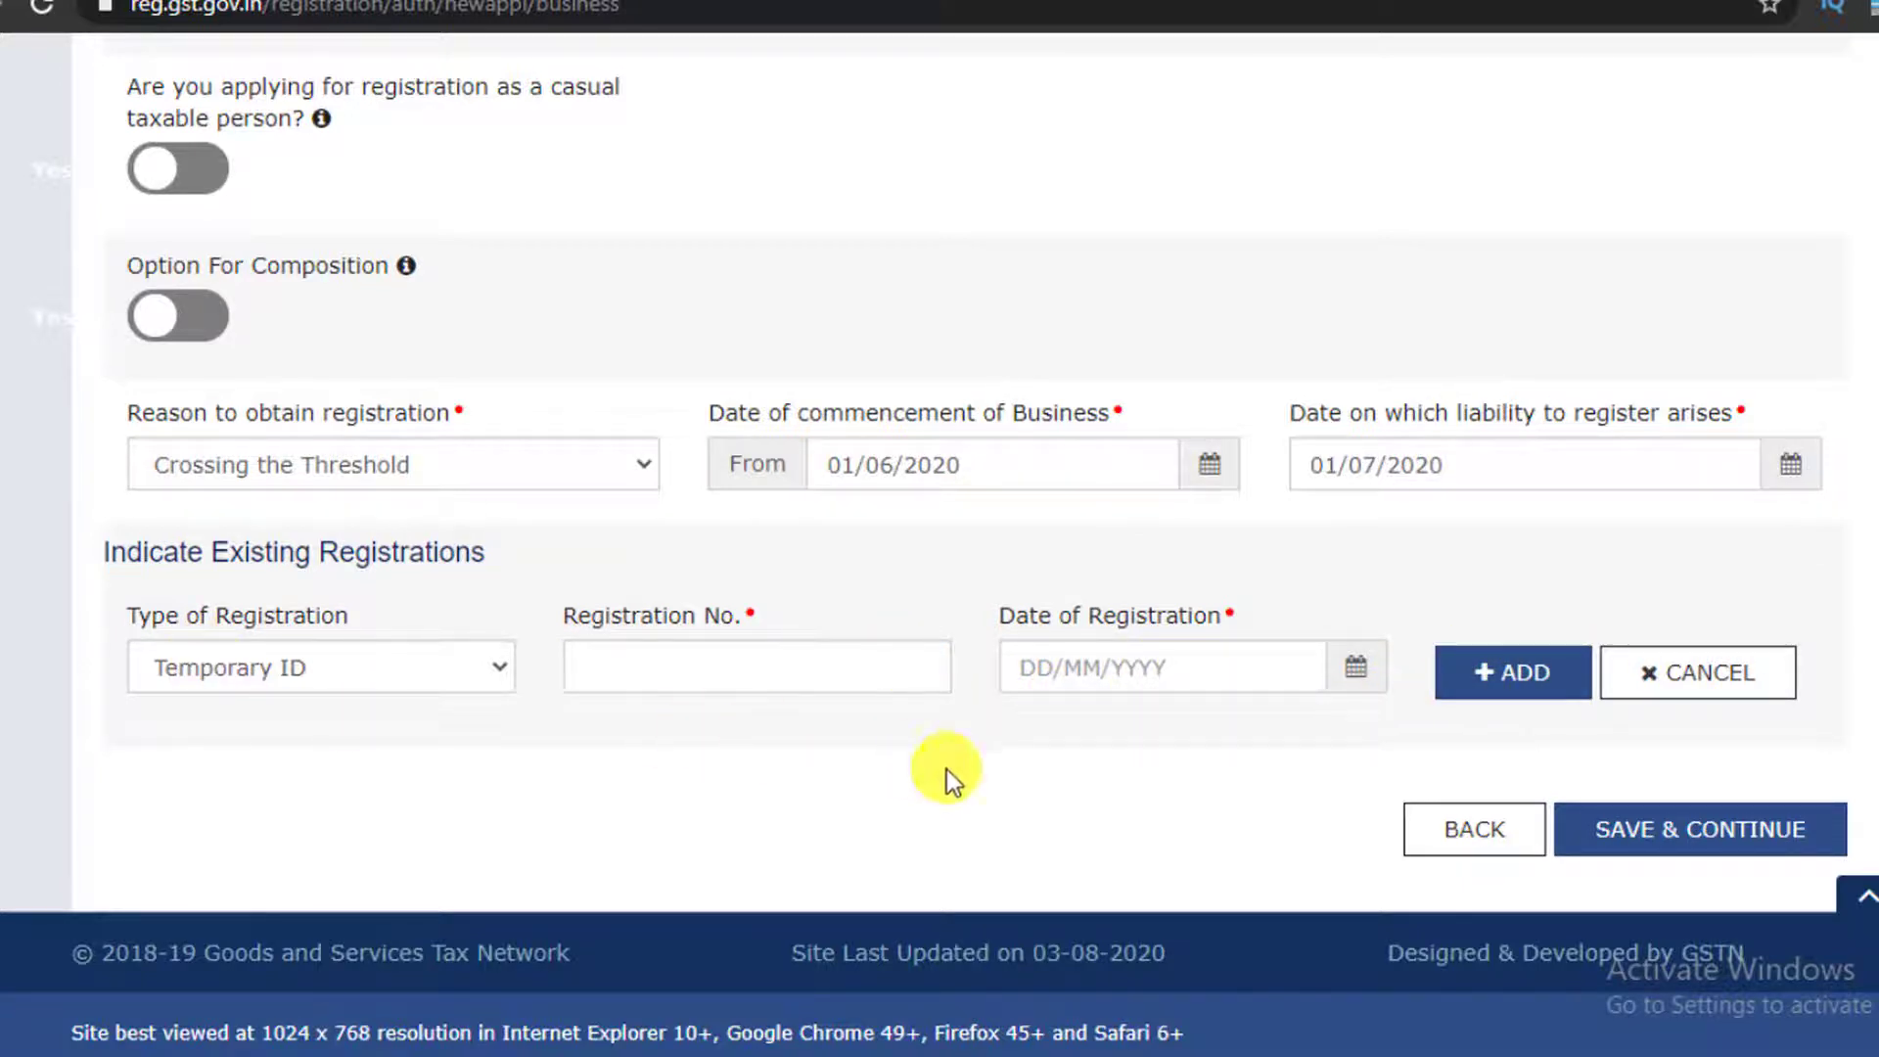
click(1682, 832)
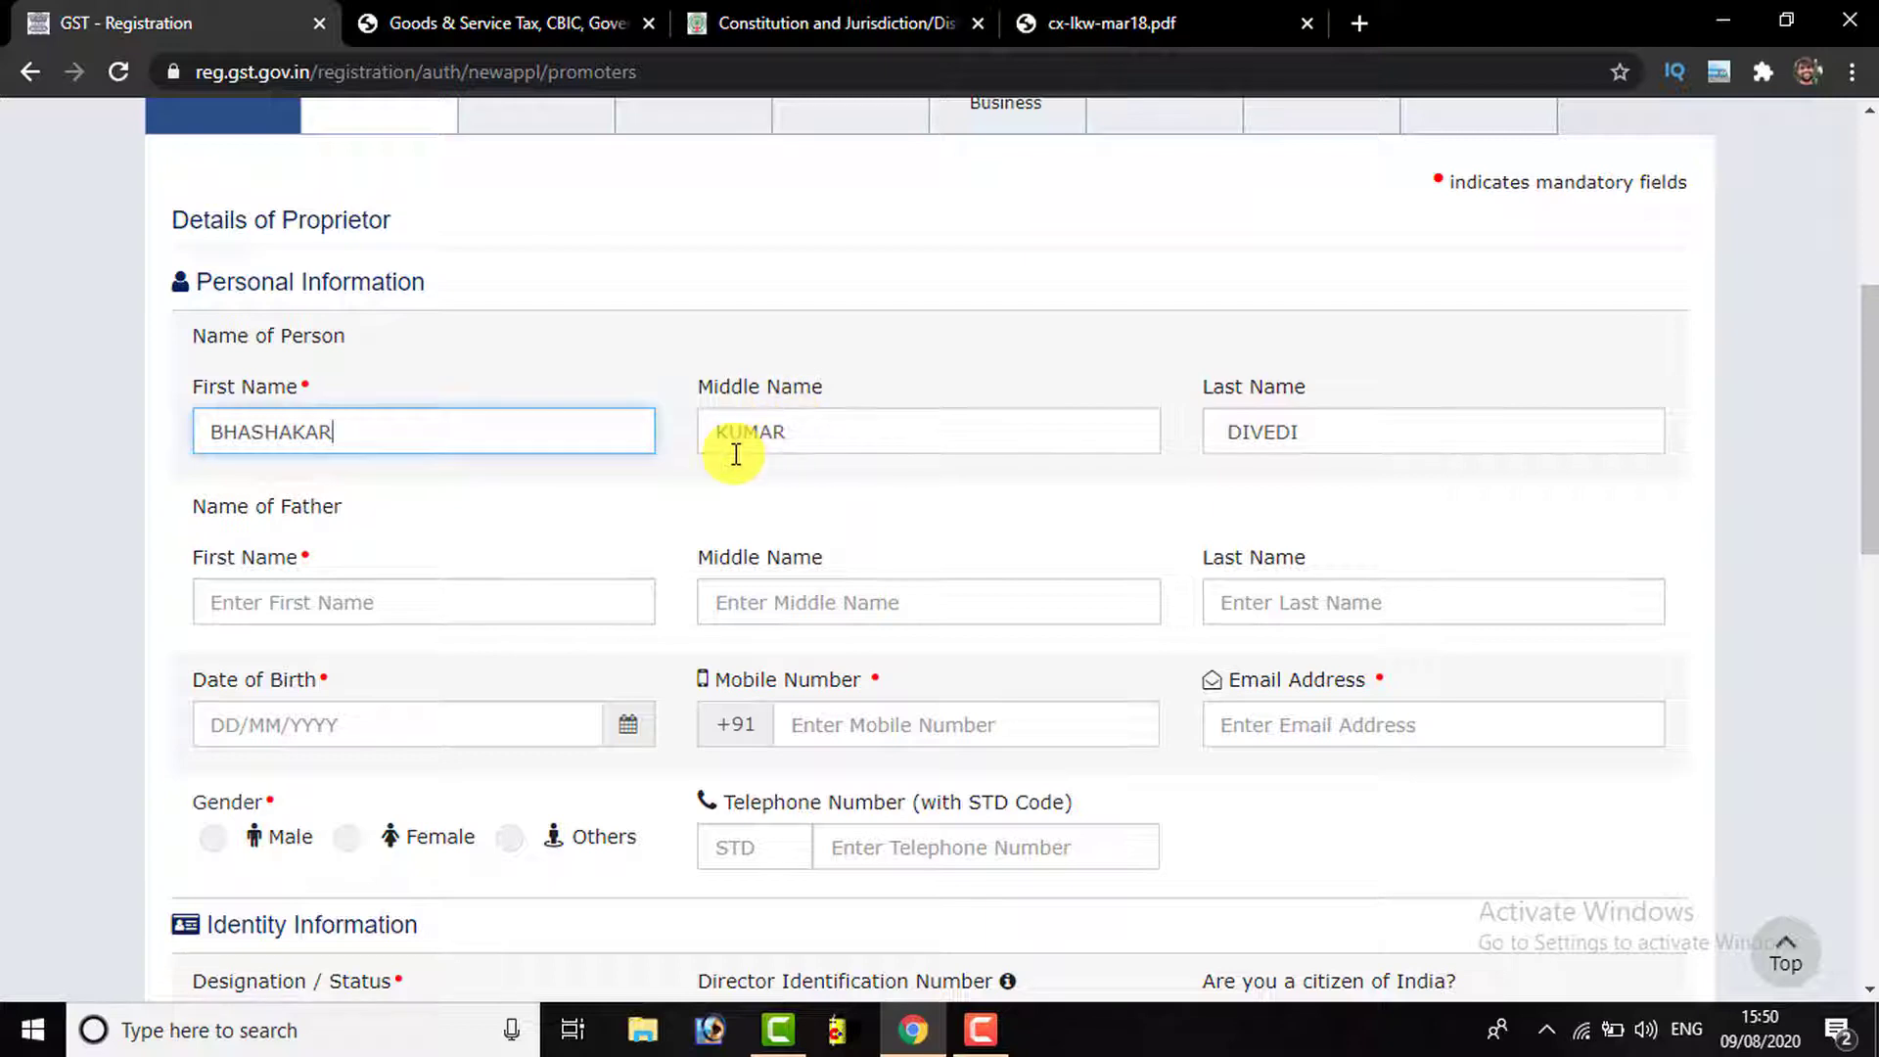
Step through the father's name and mobile fields and set the proprietor's gender to Male
scroll(685, 440, down, 3)
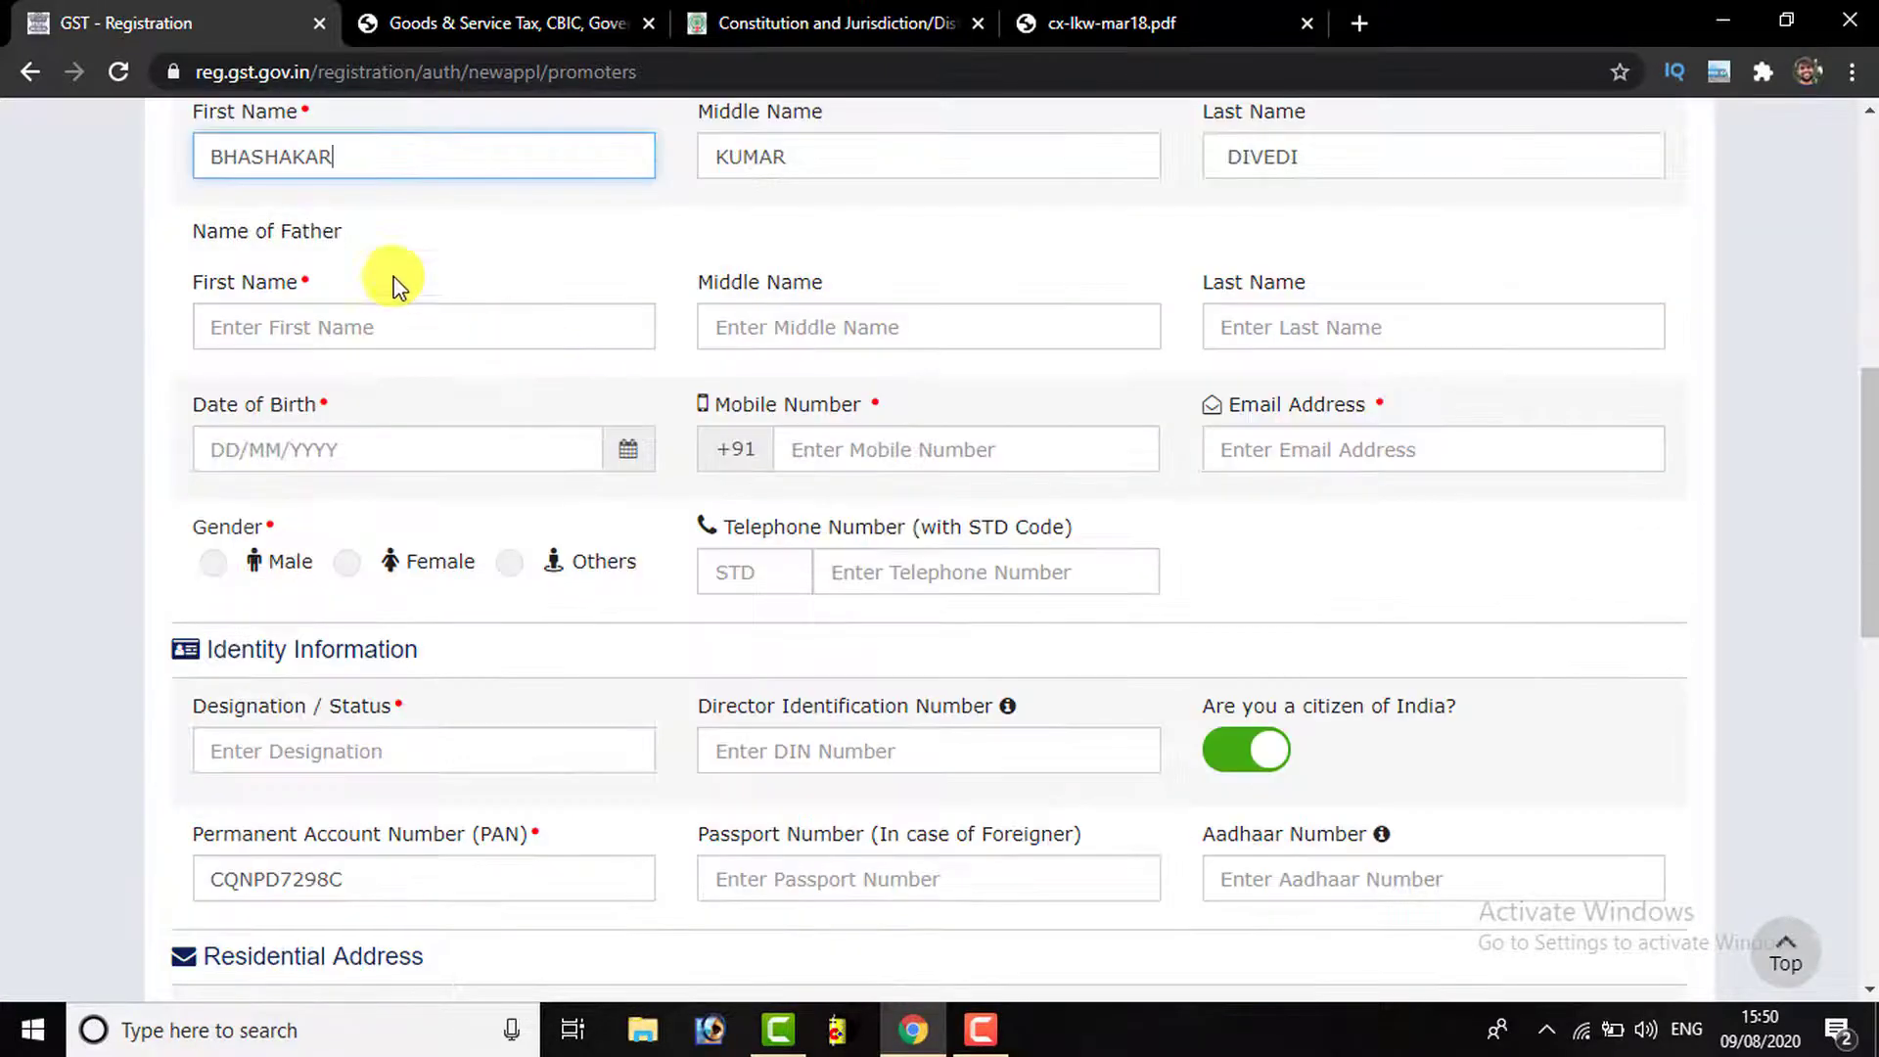
click(304, 340)
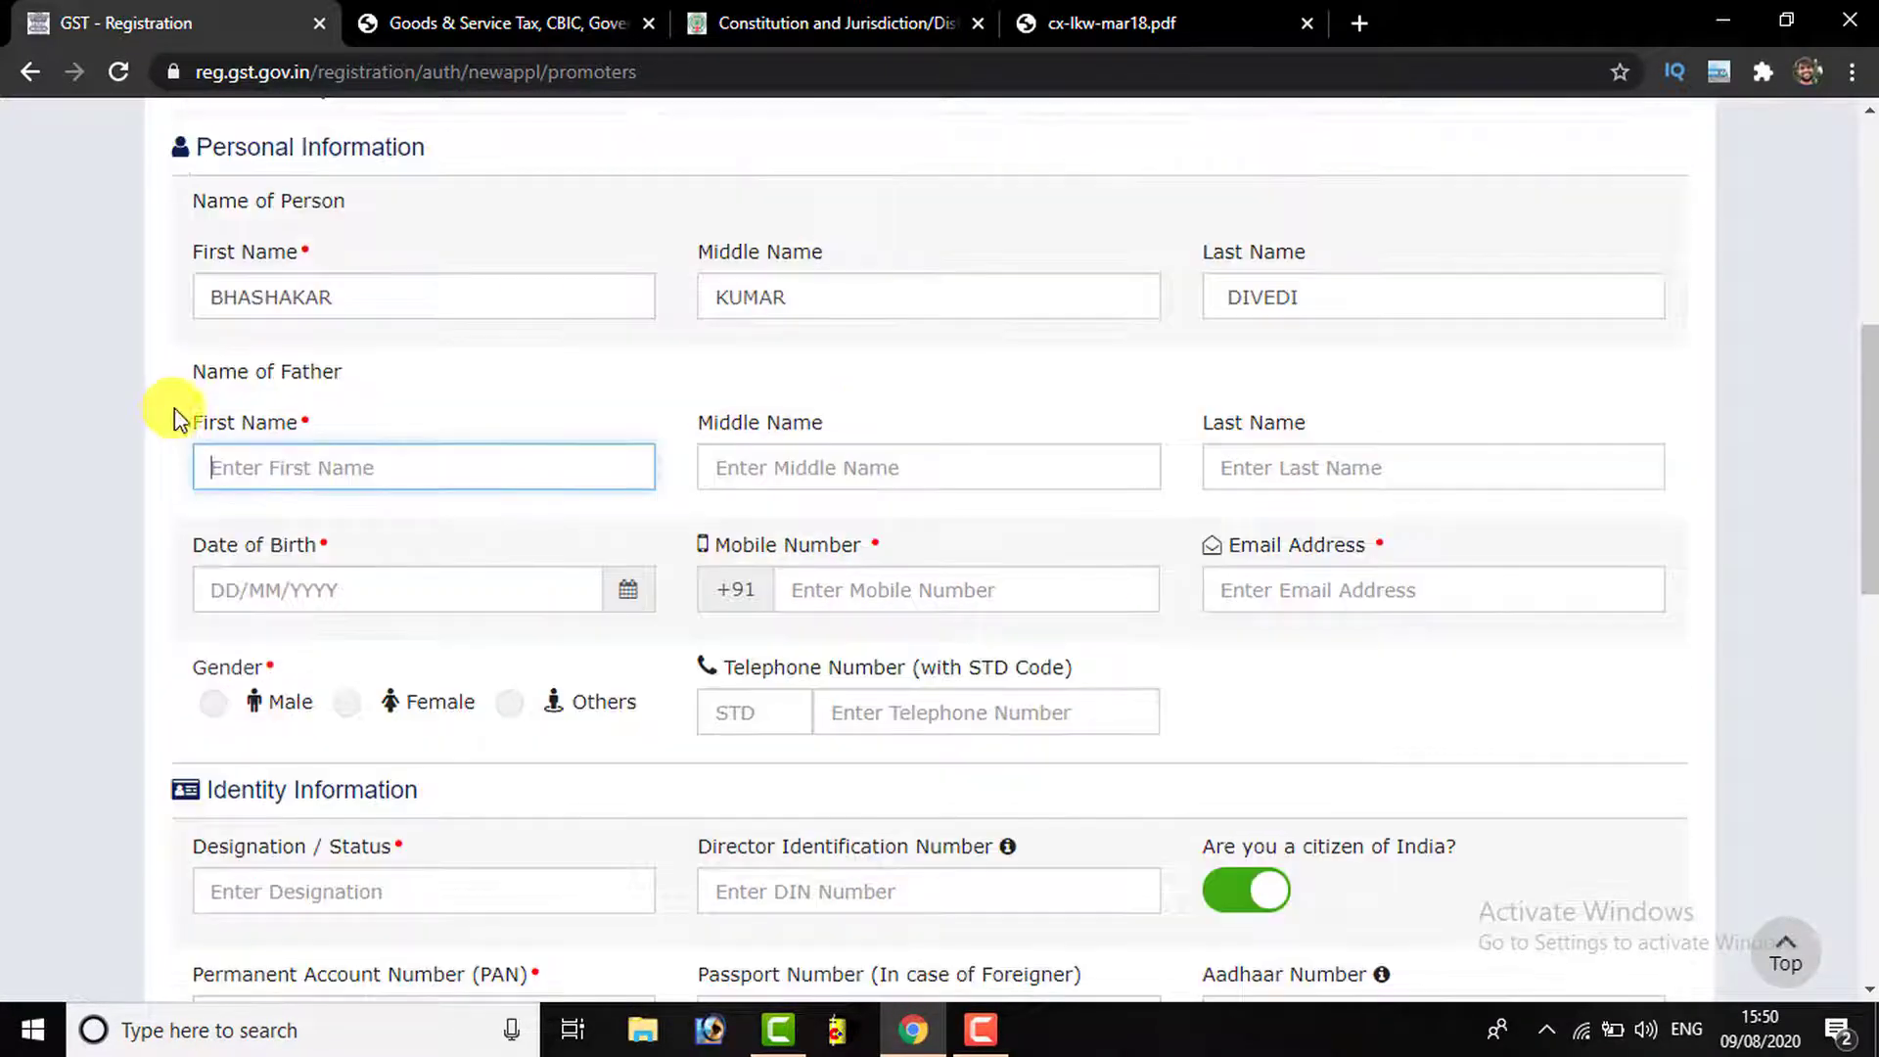
scroll(176, 414, up, 3)
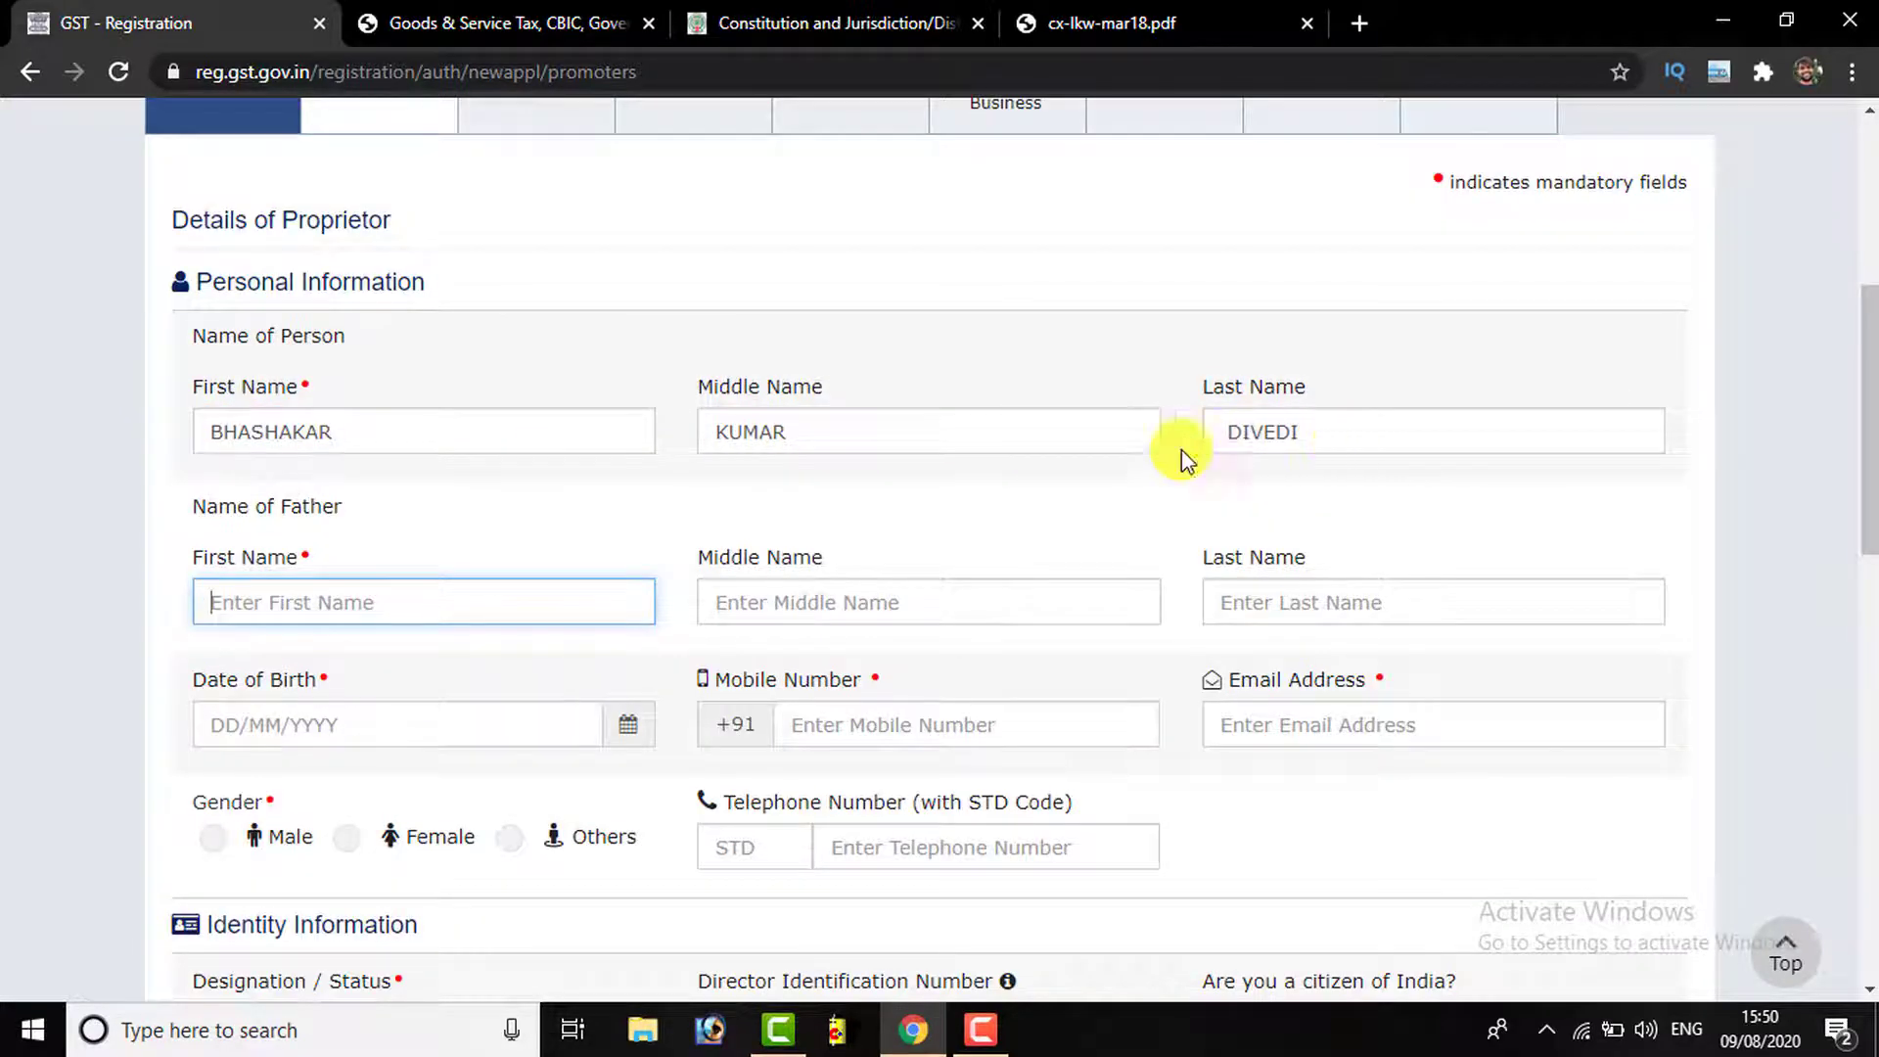
scroll(294, 499, down, 1)
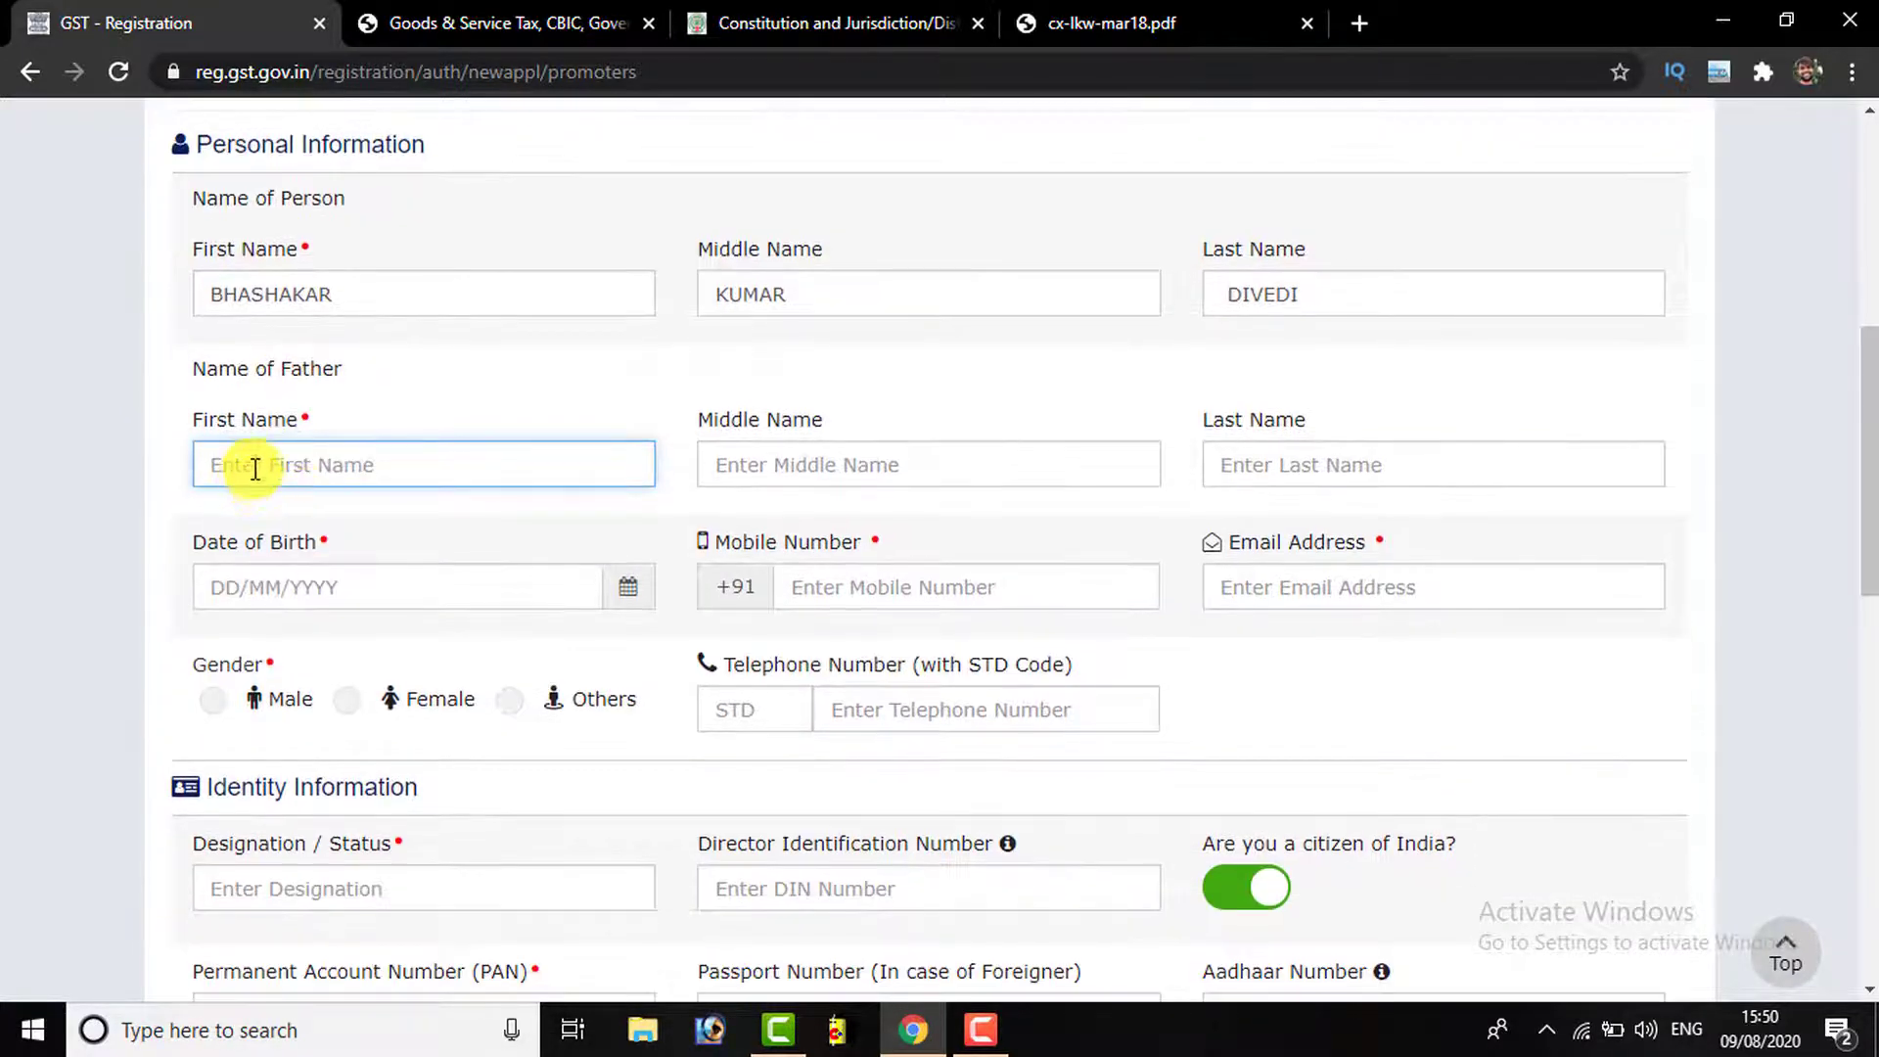
click(862, 474)
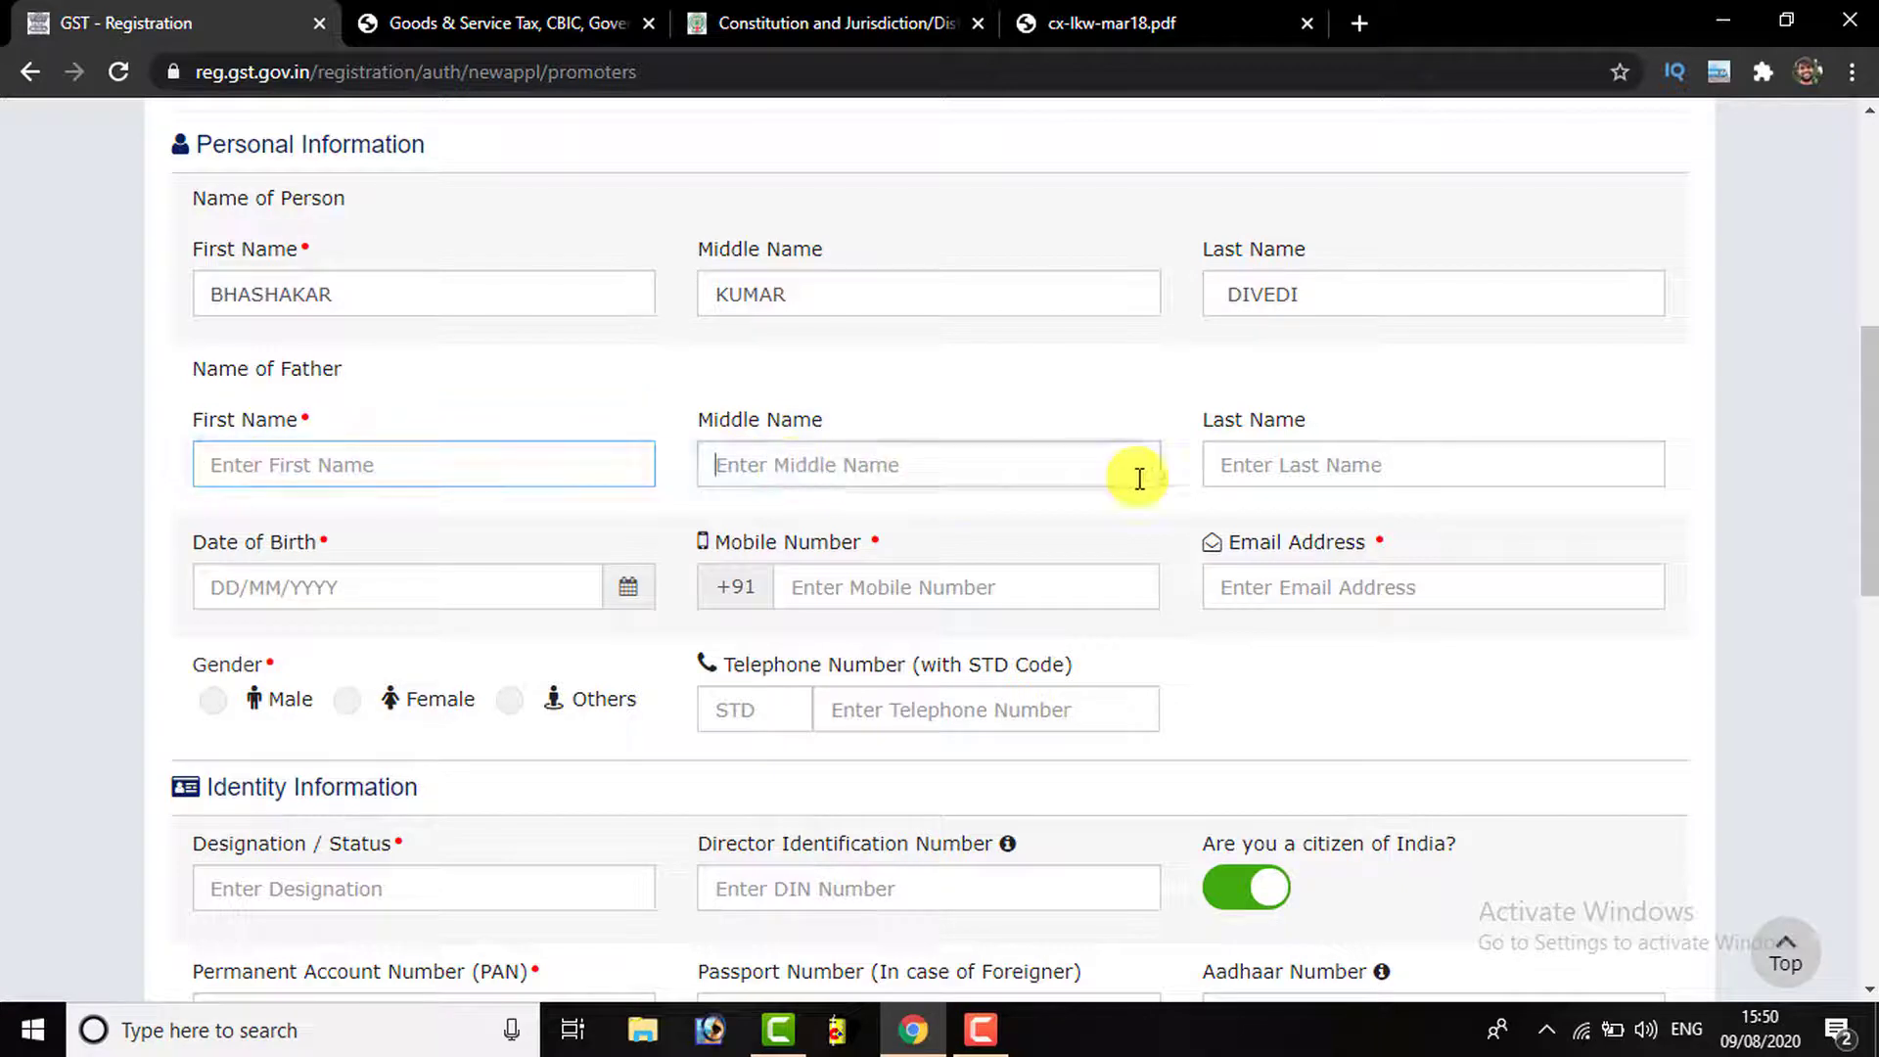
scroll(549, 485, down, 1)
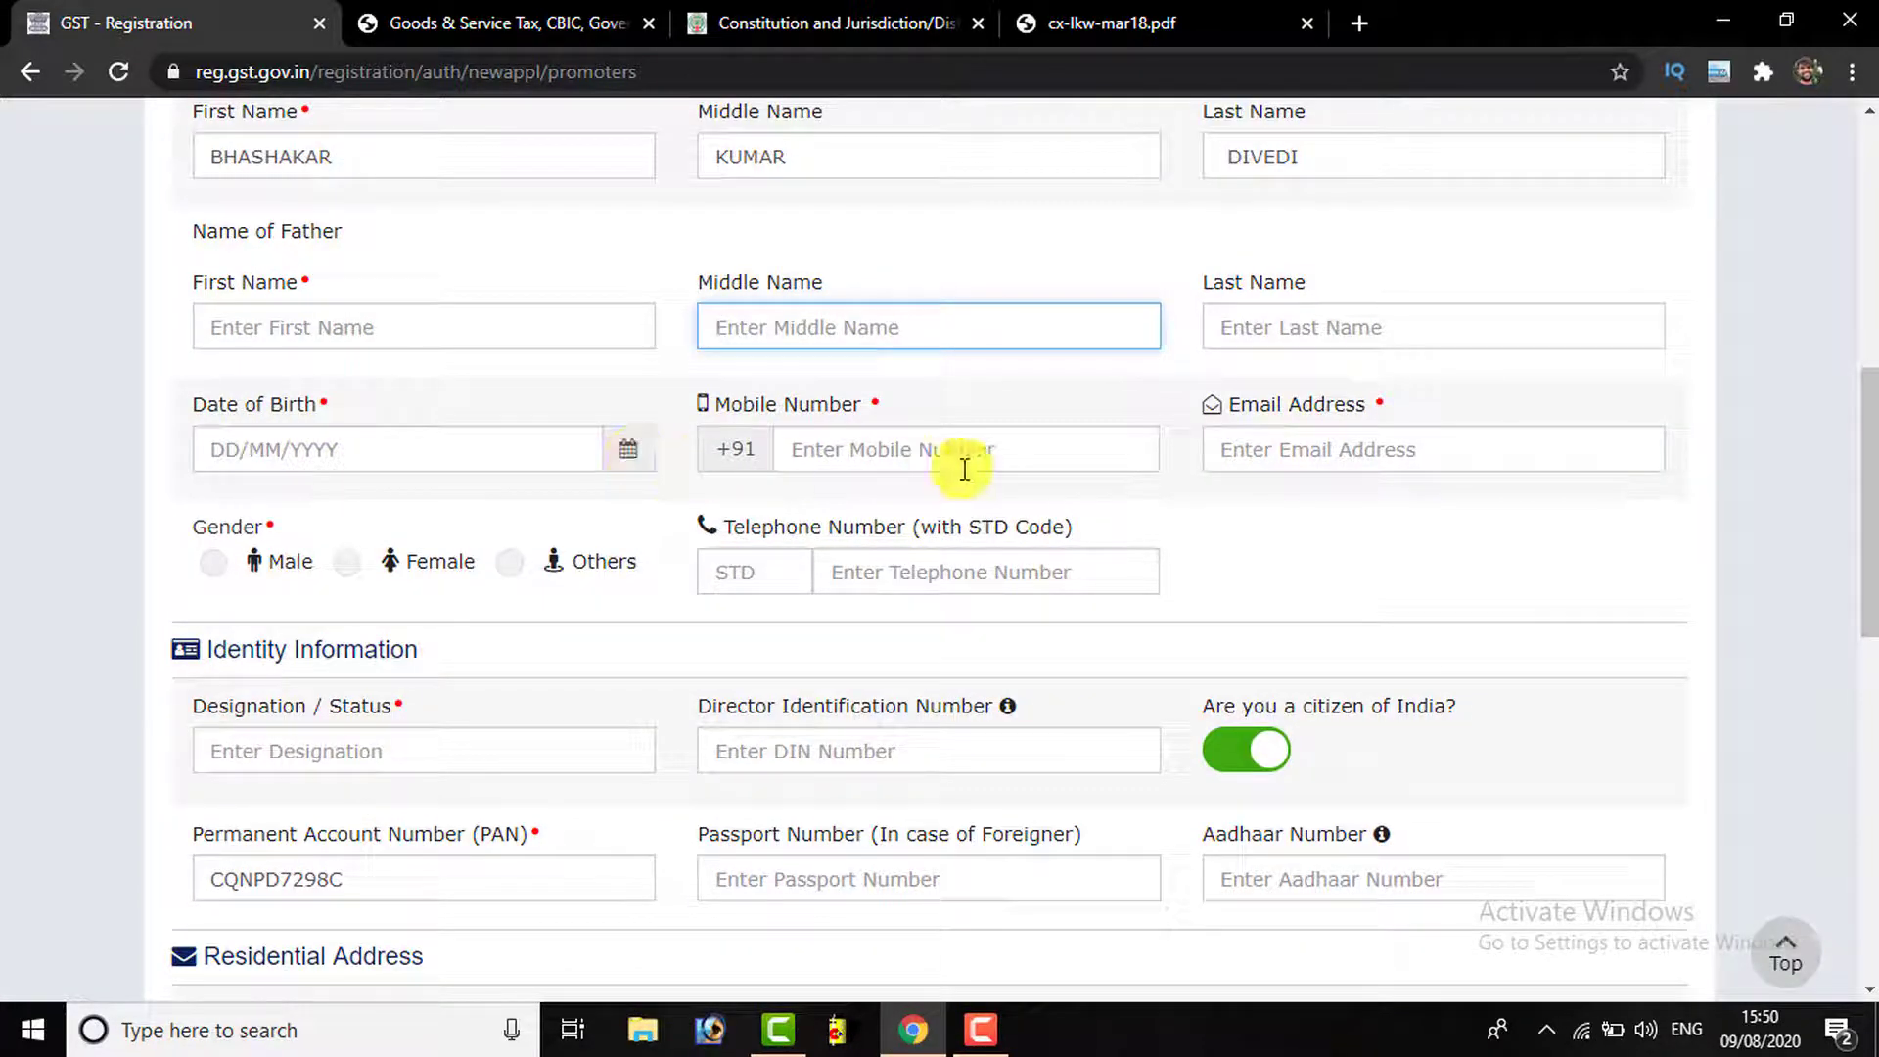
click(840, 457)
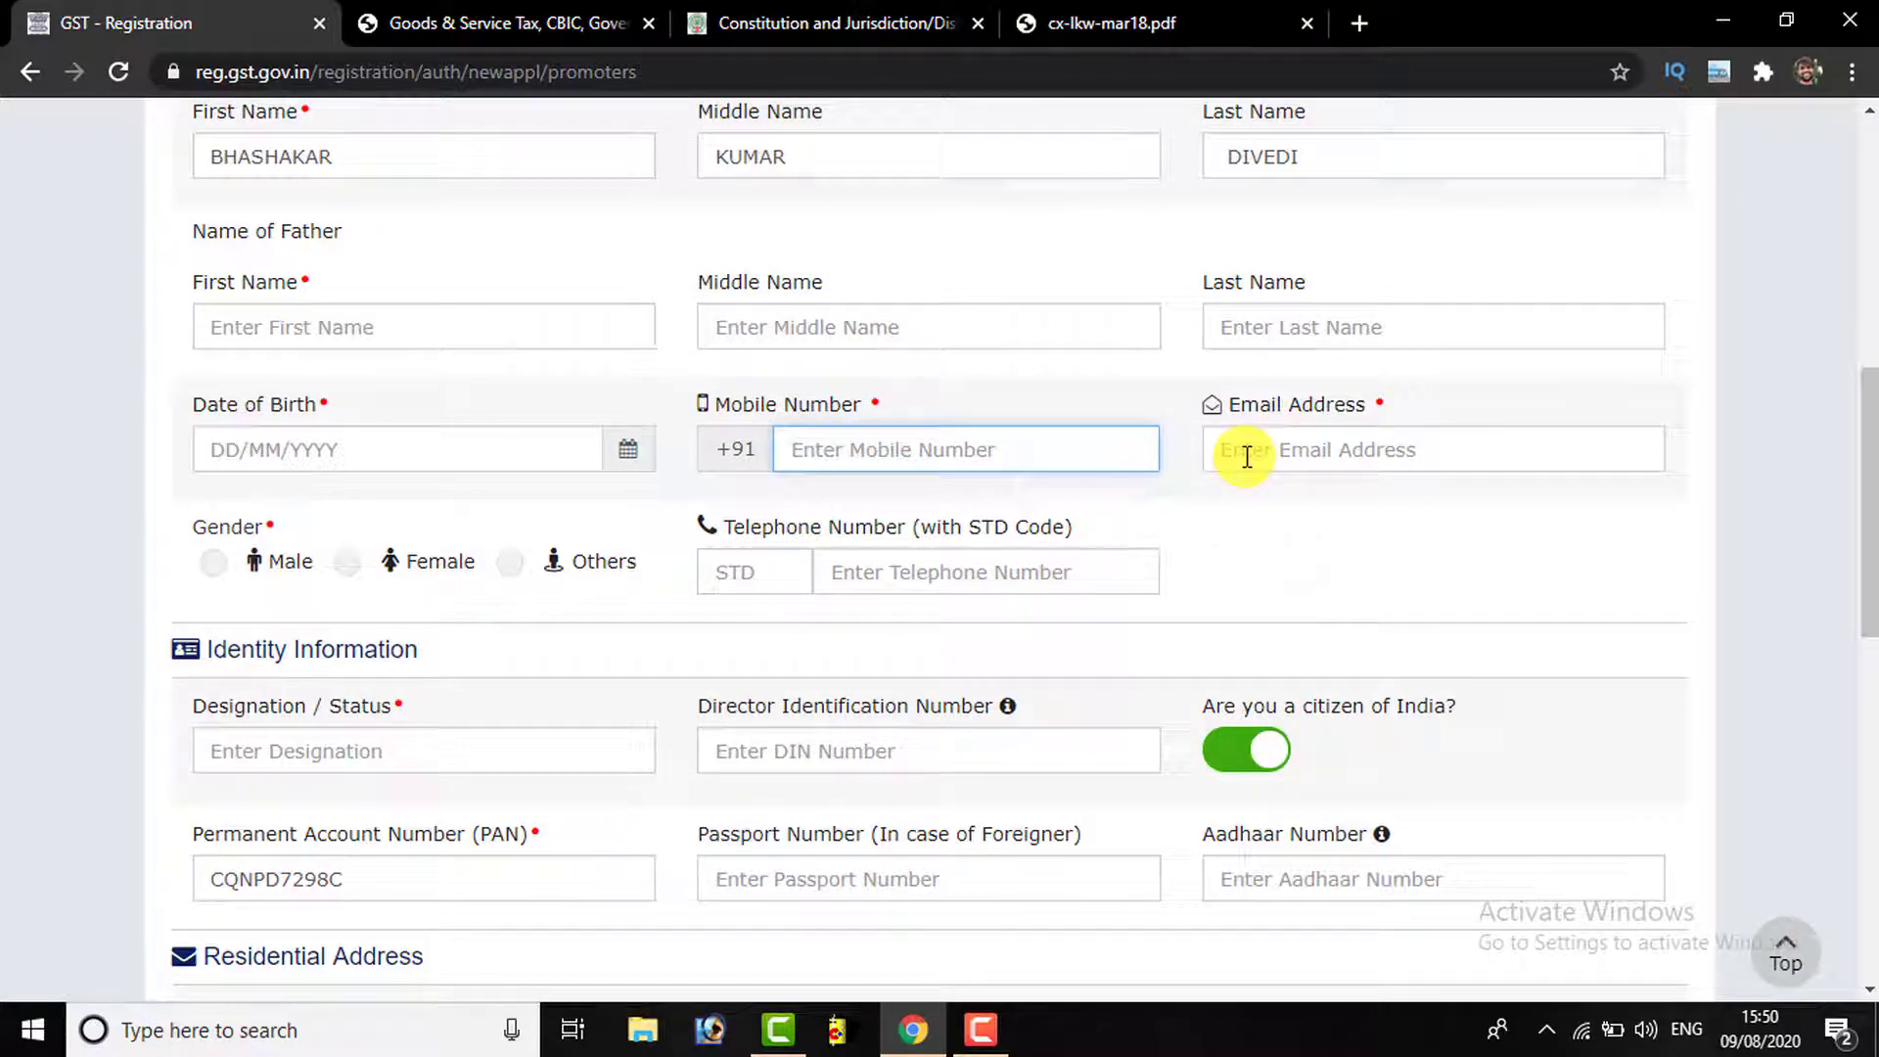
scroll(1250, 461, down, 3)
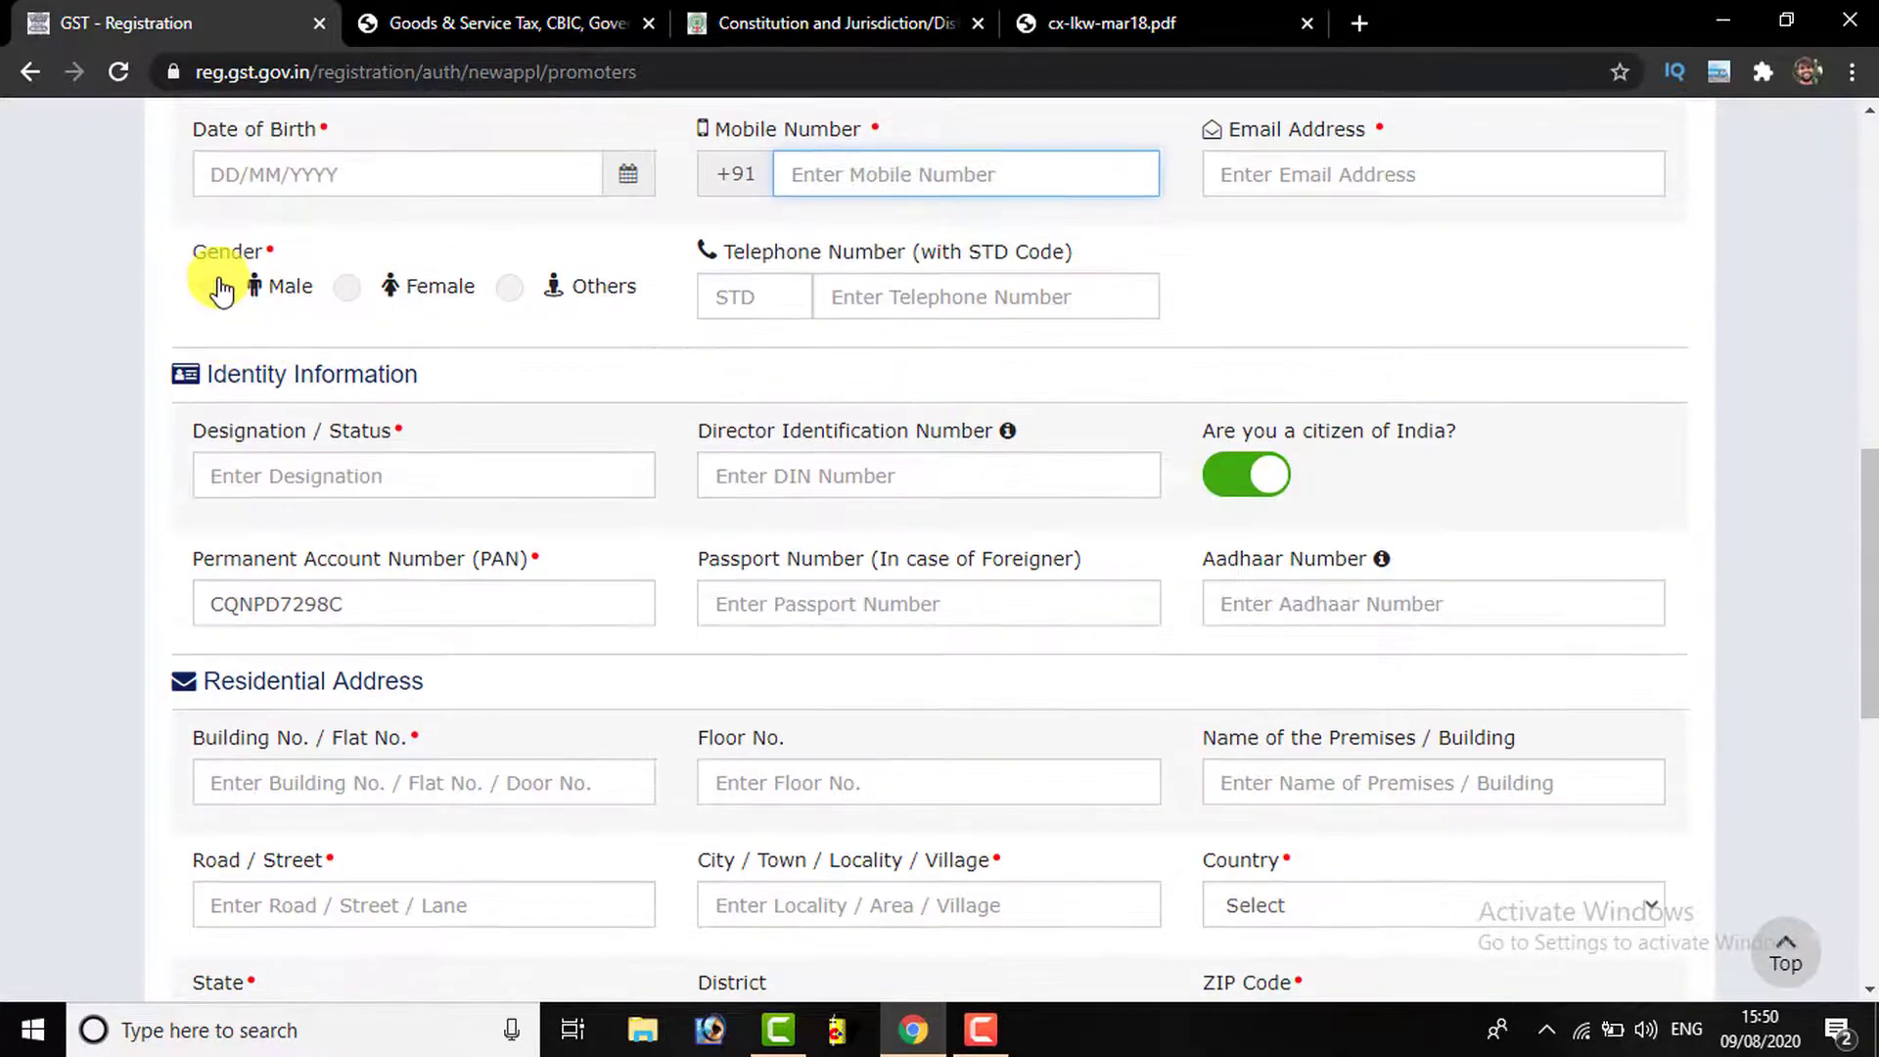
click(231, 313)
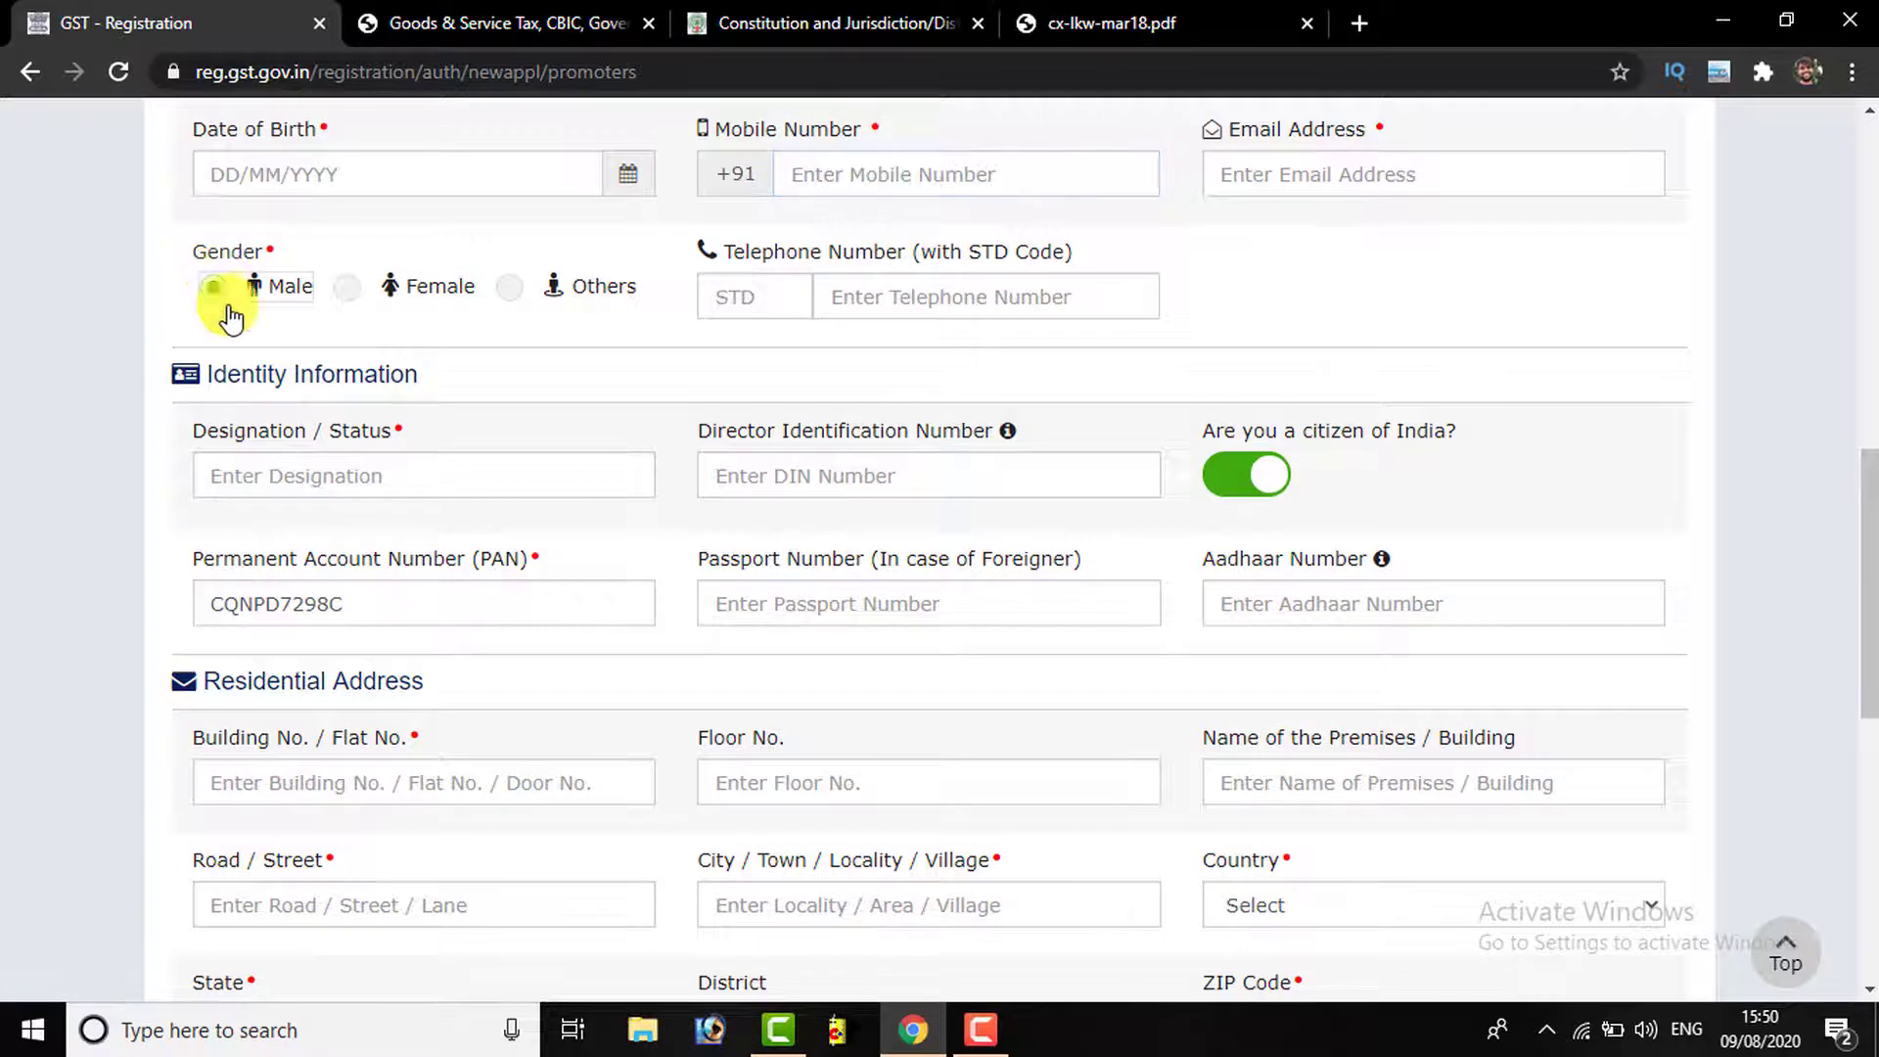
click(859, 291)
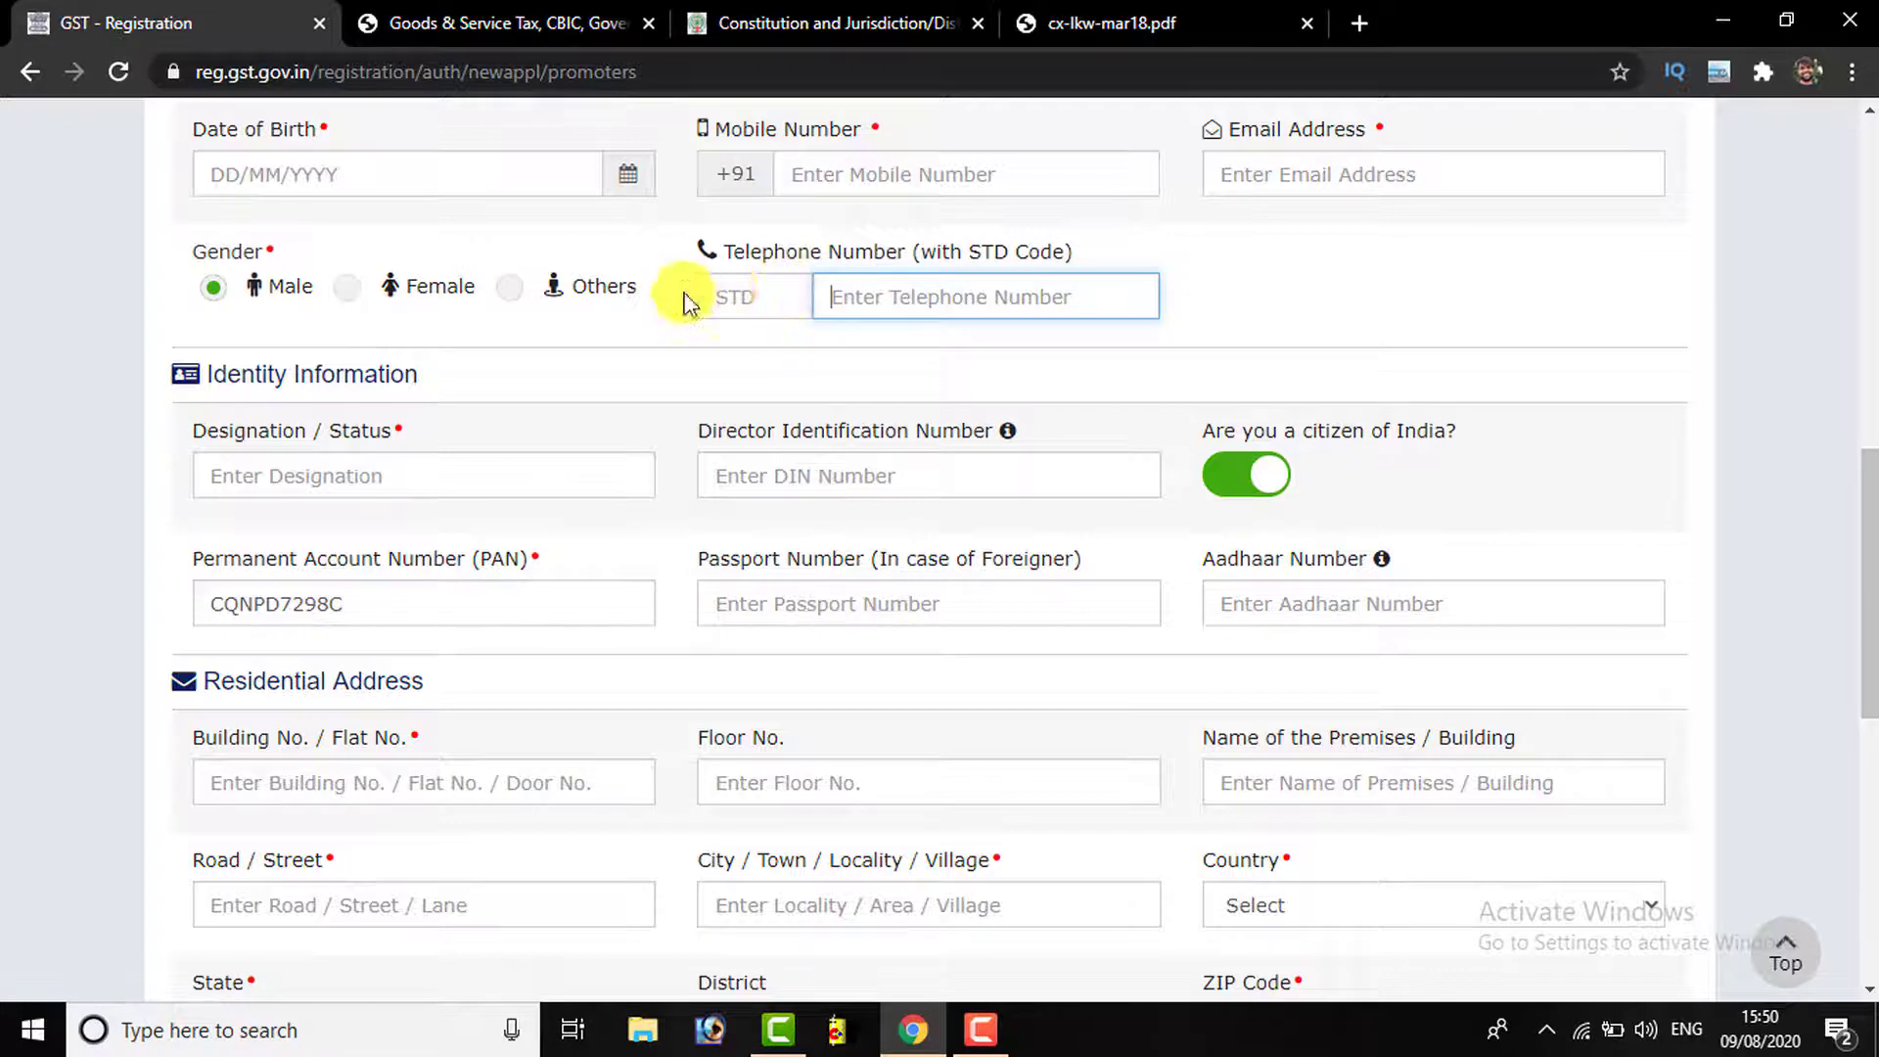
scroll(587, 431, down, 1)
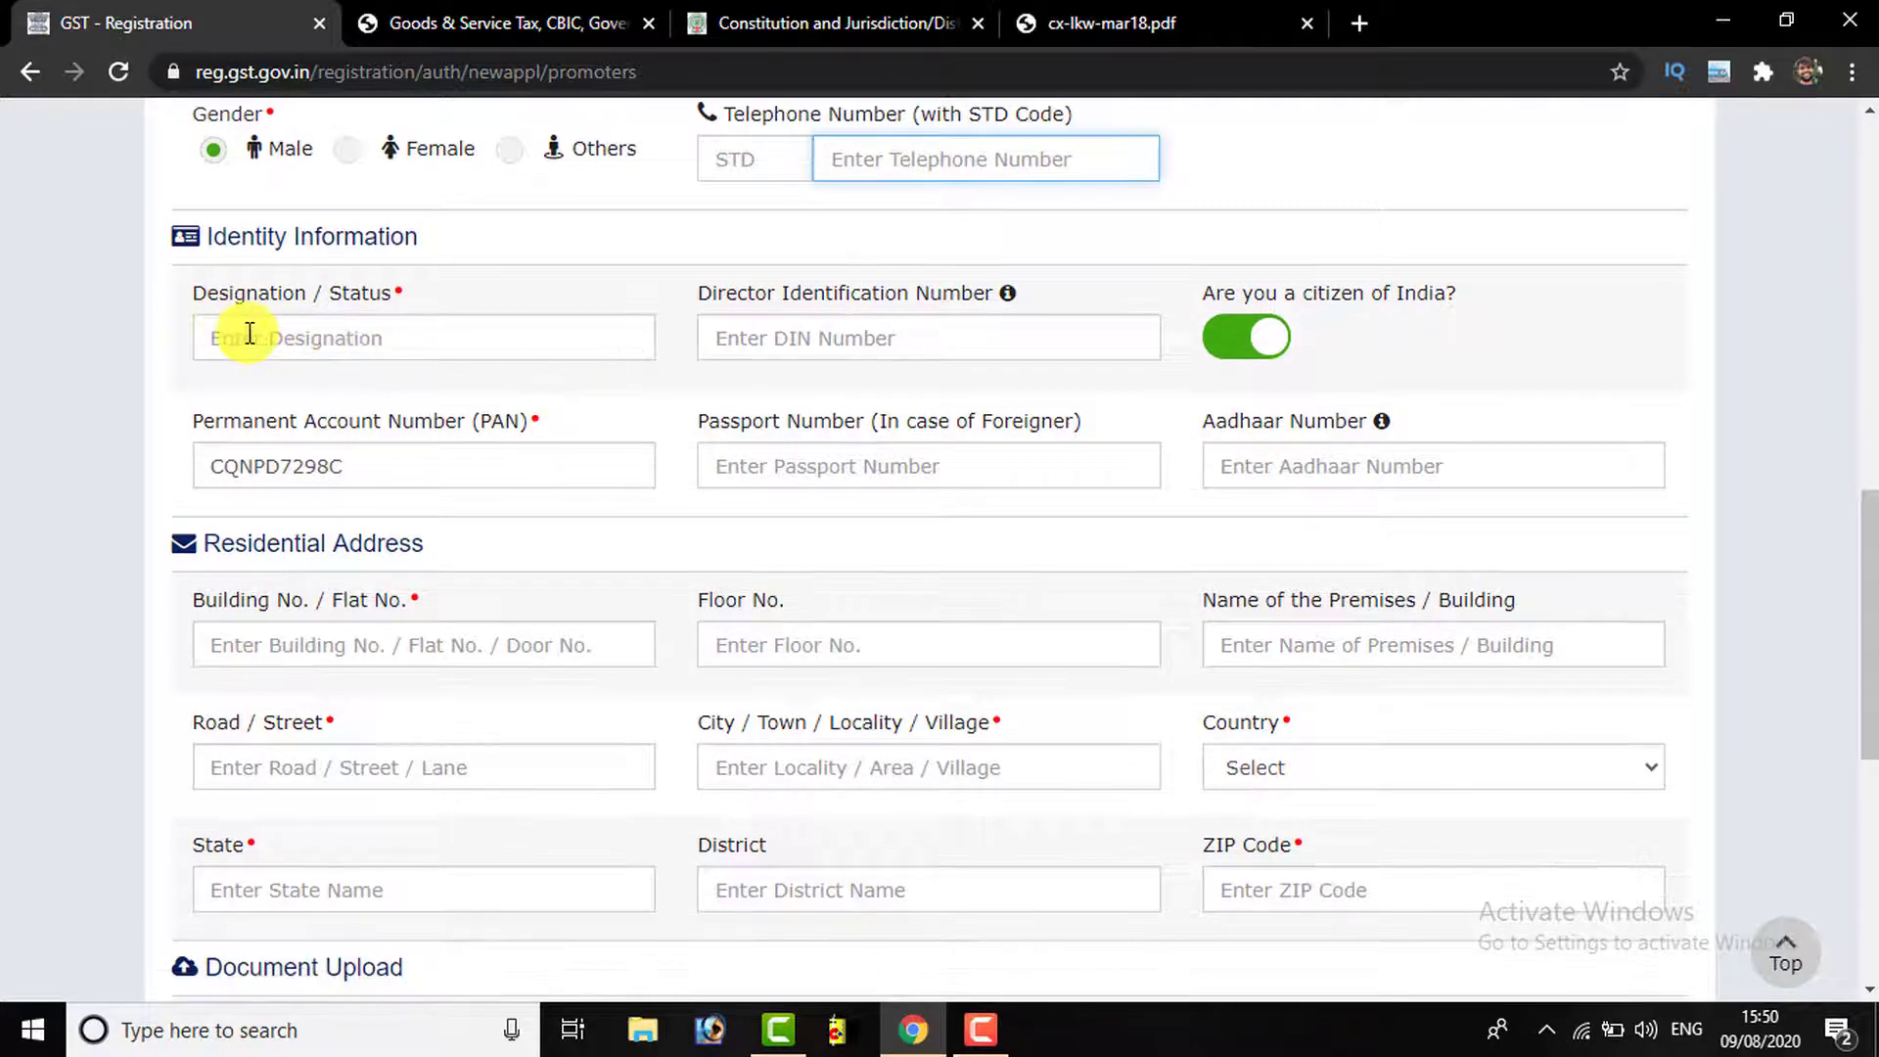
click(350, 334)
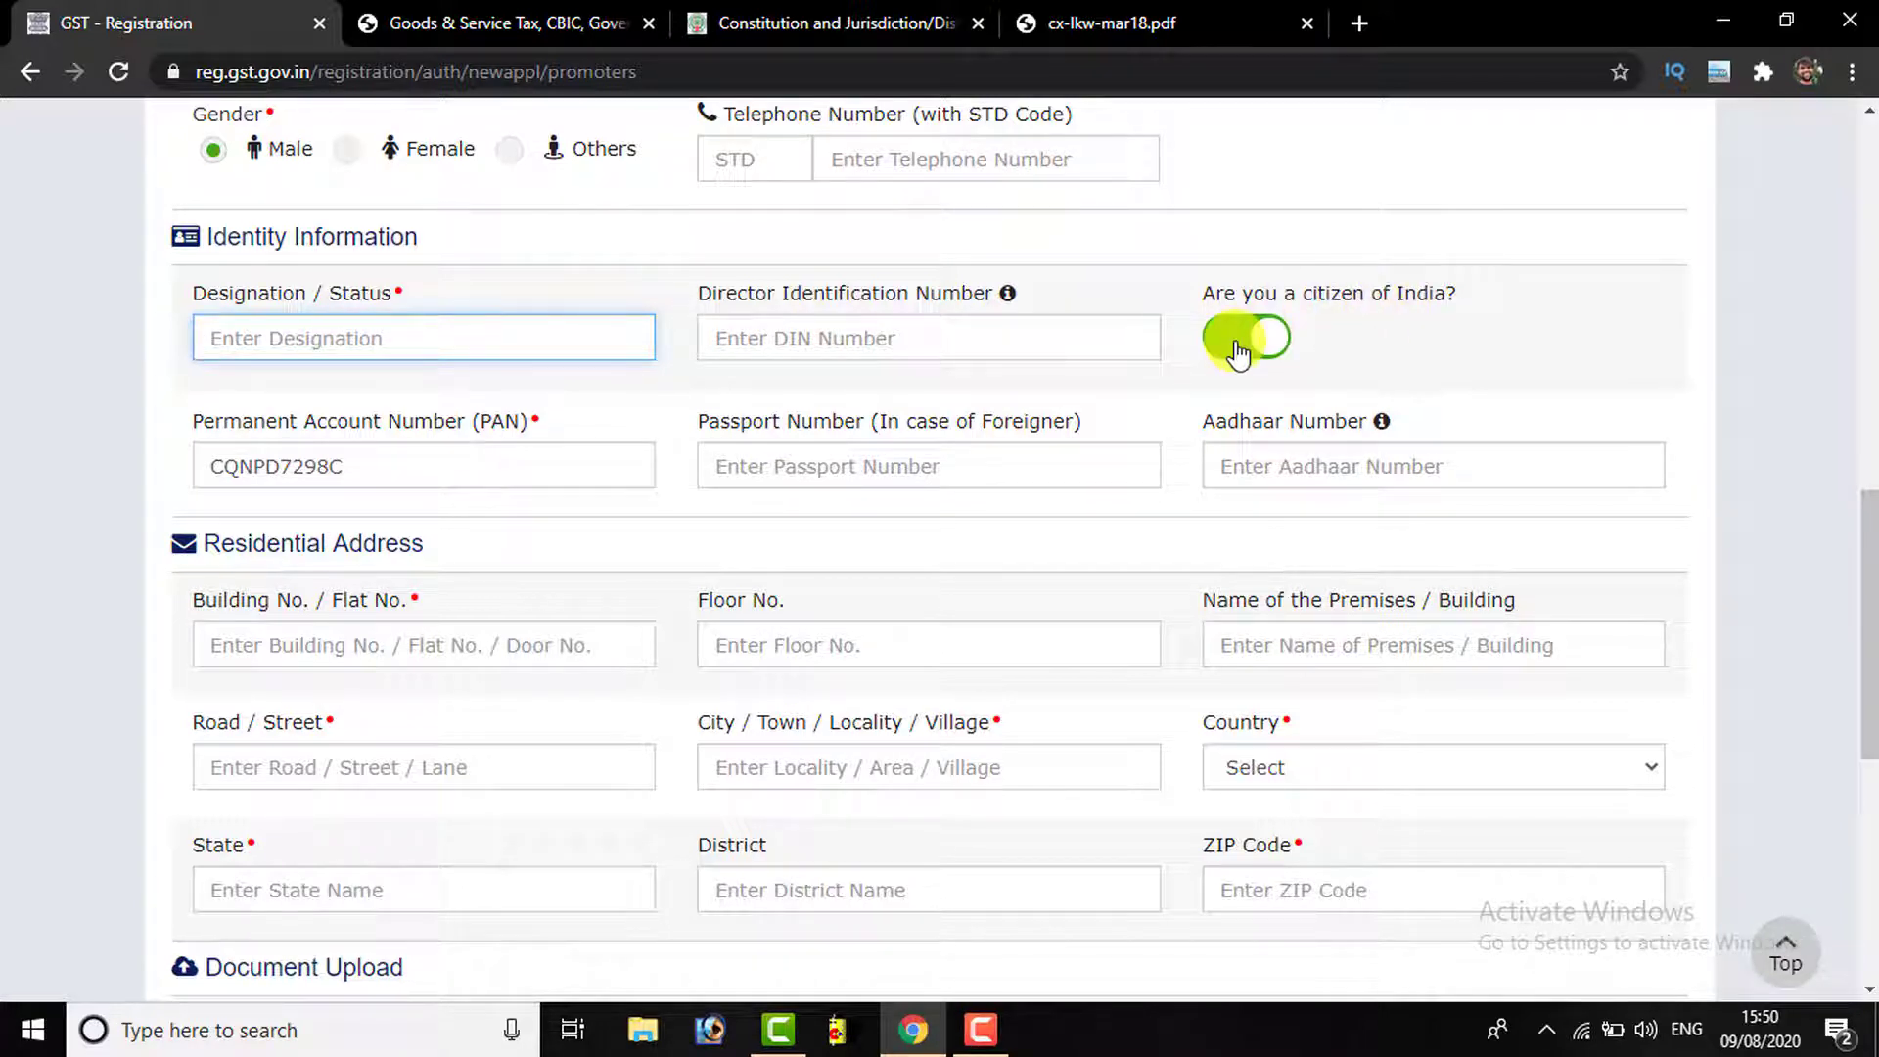
scroll(391, 455, down, 2)
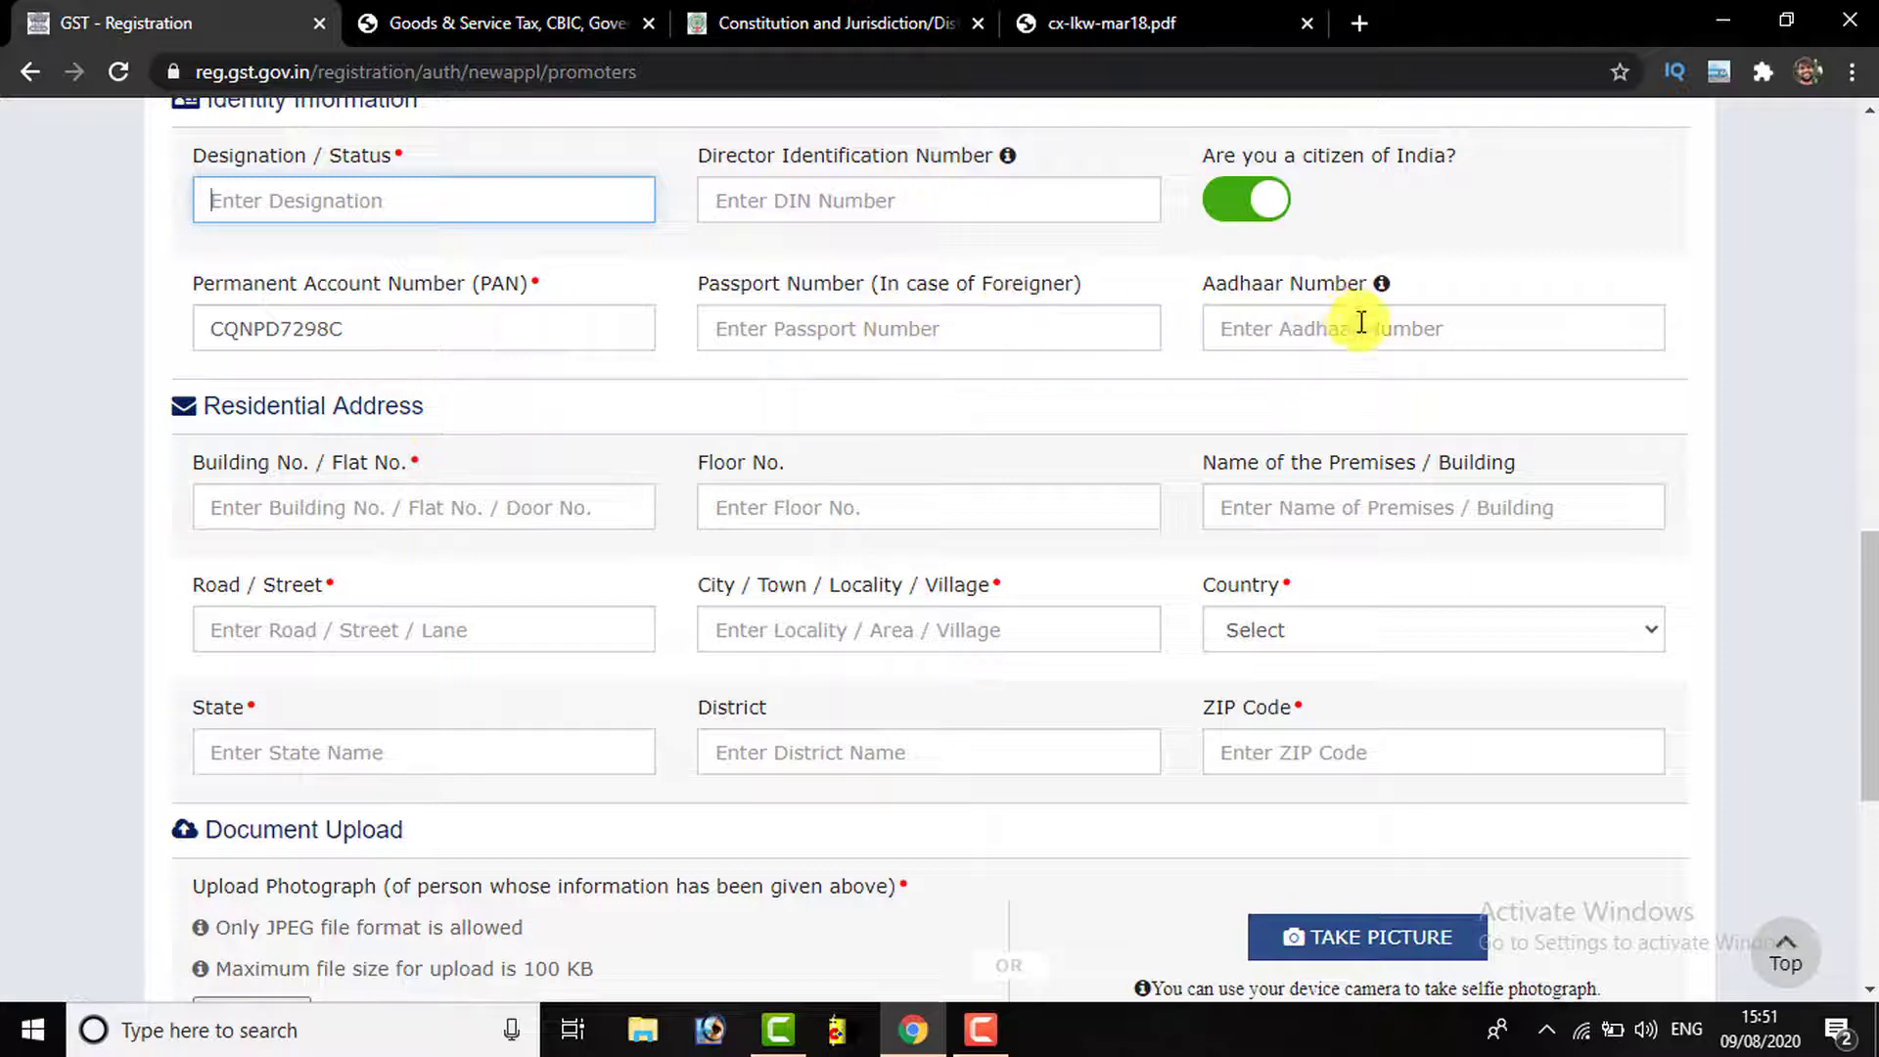
click(1248, 335)
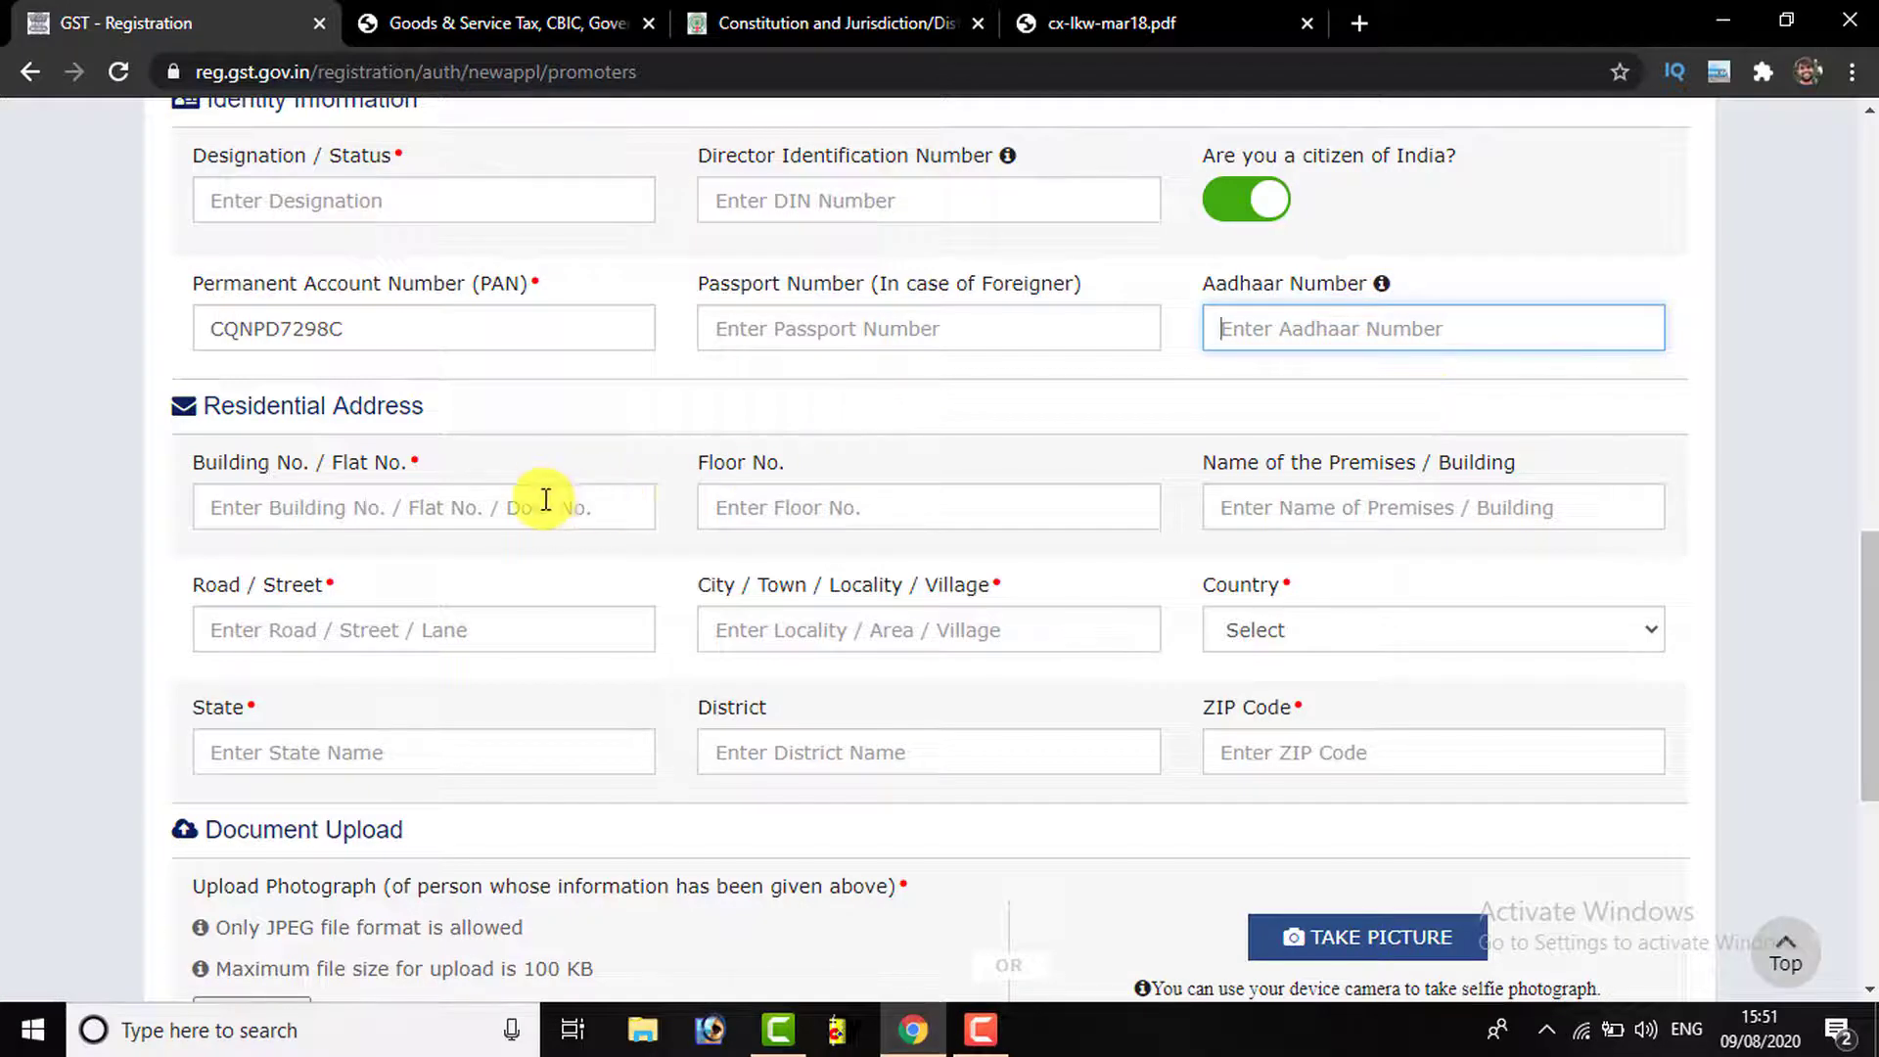
scroll(541, 495, down, 1)
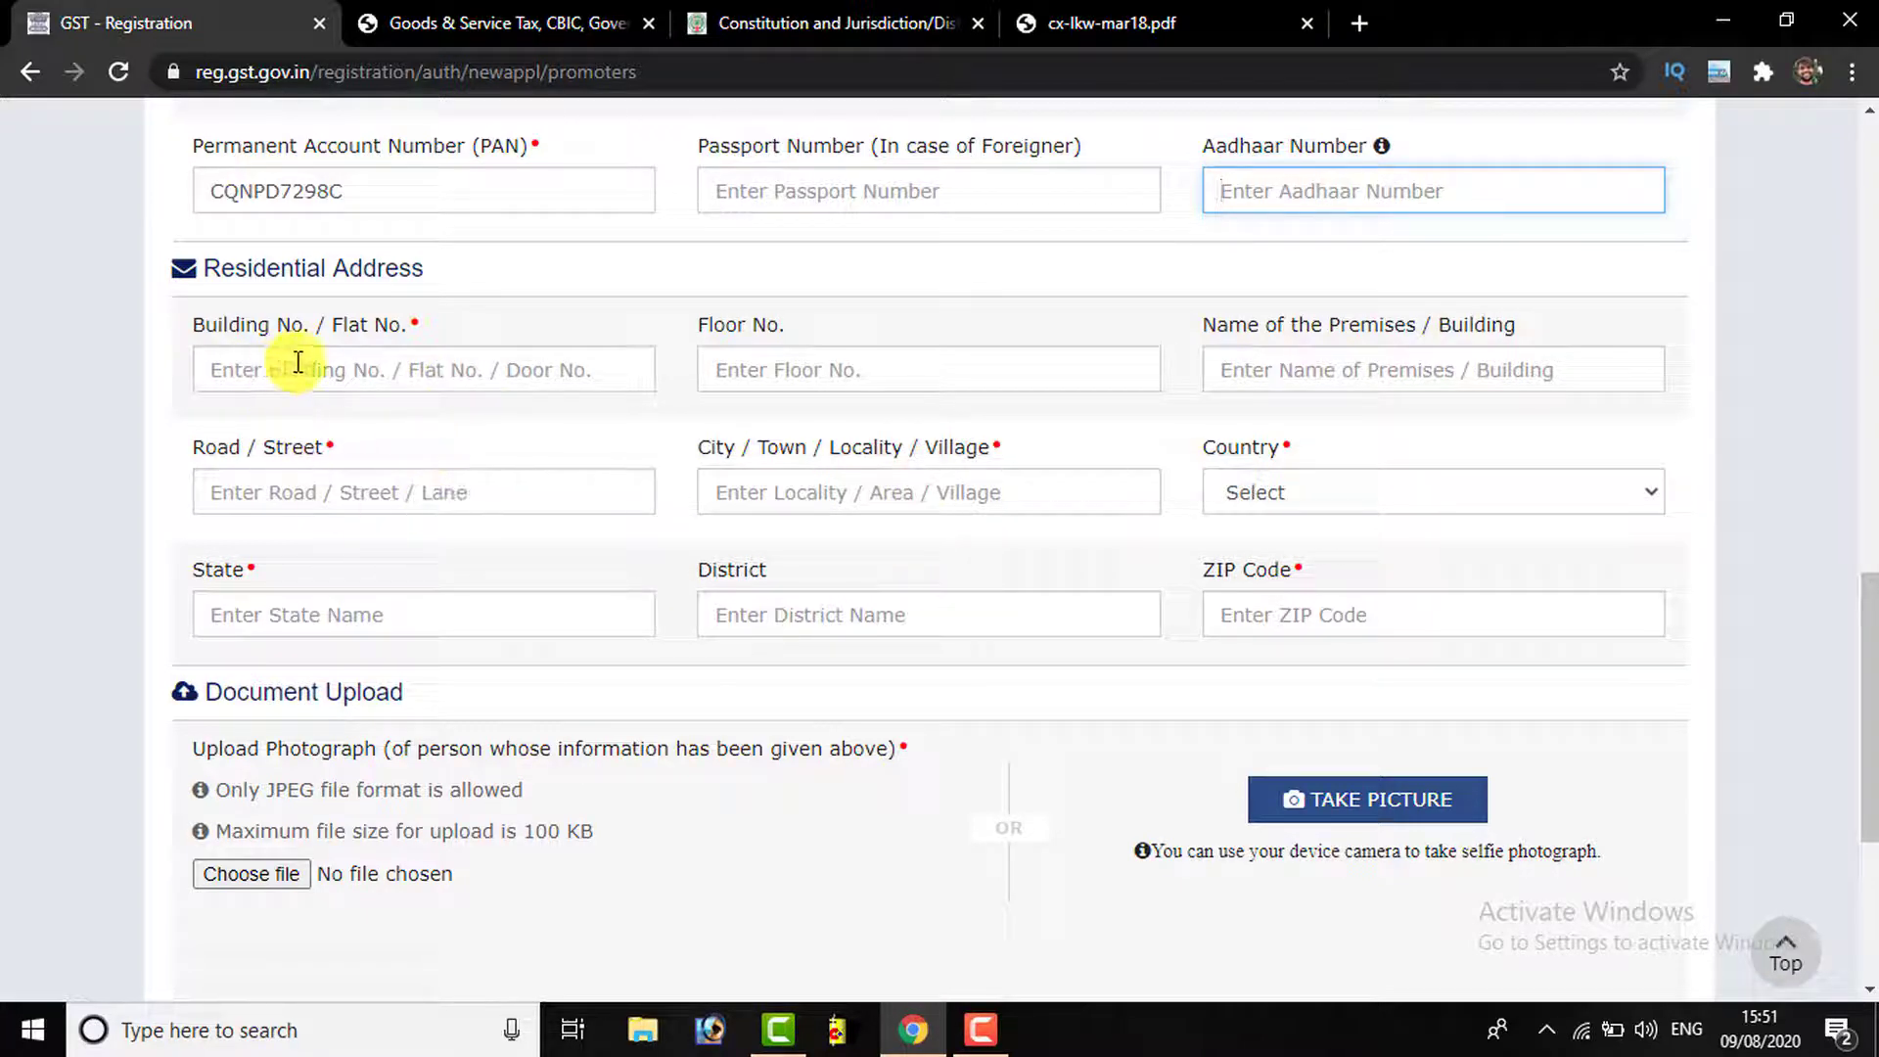
click(537, 366)
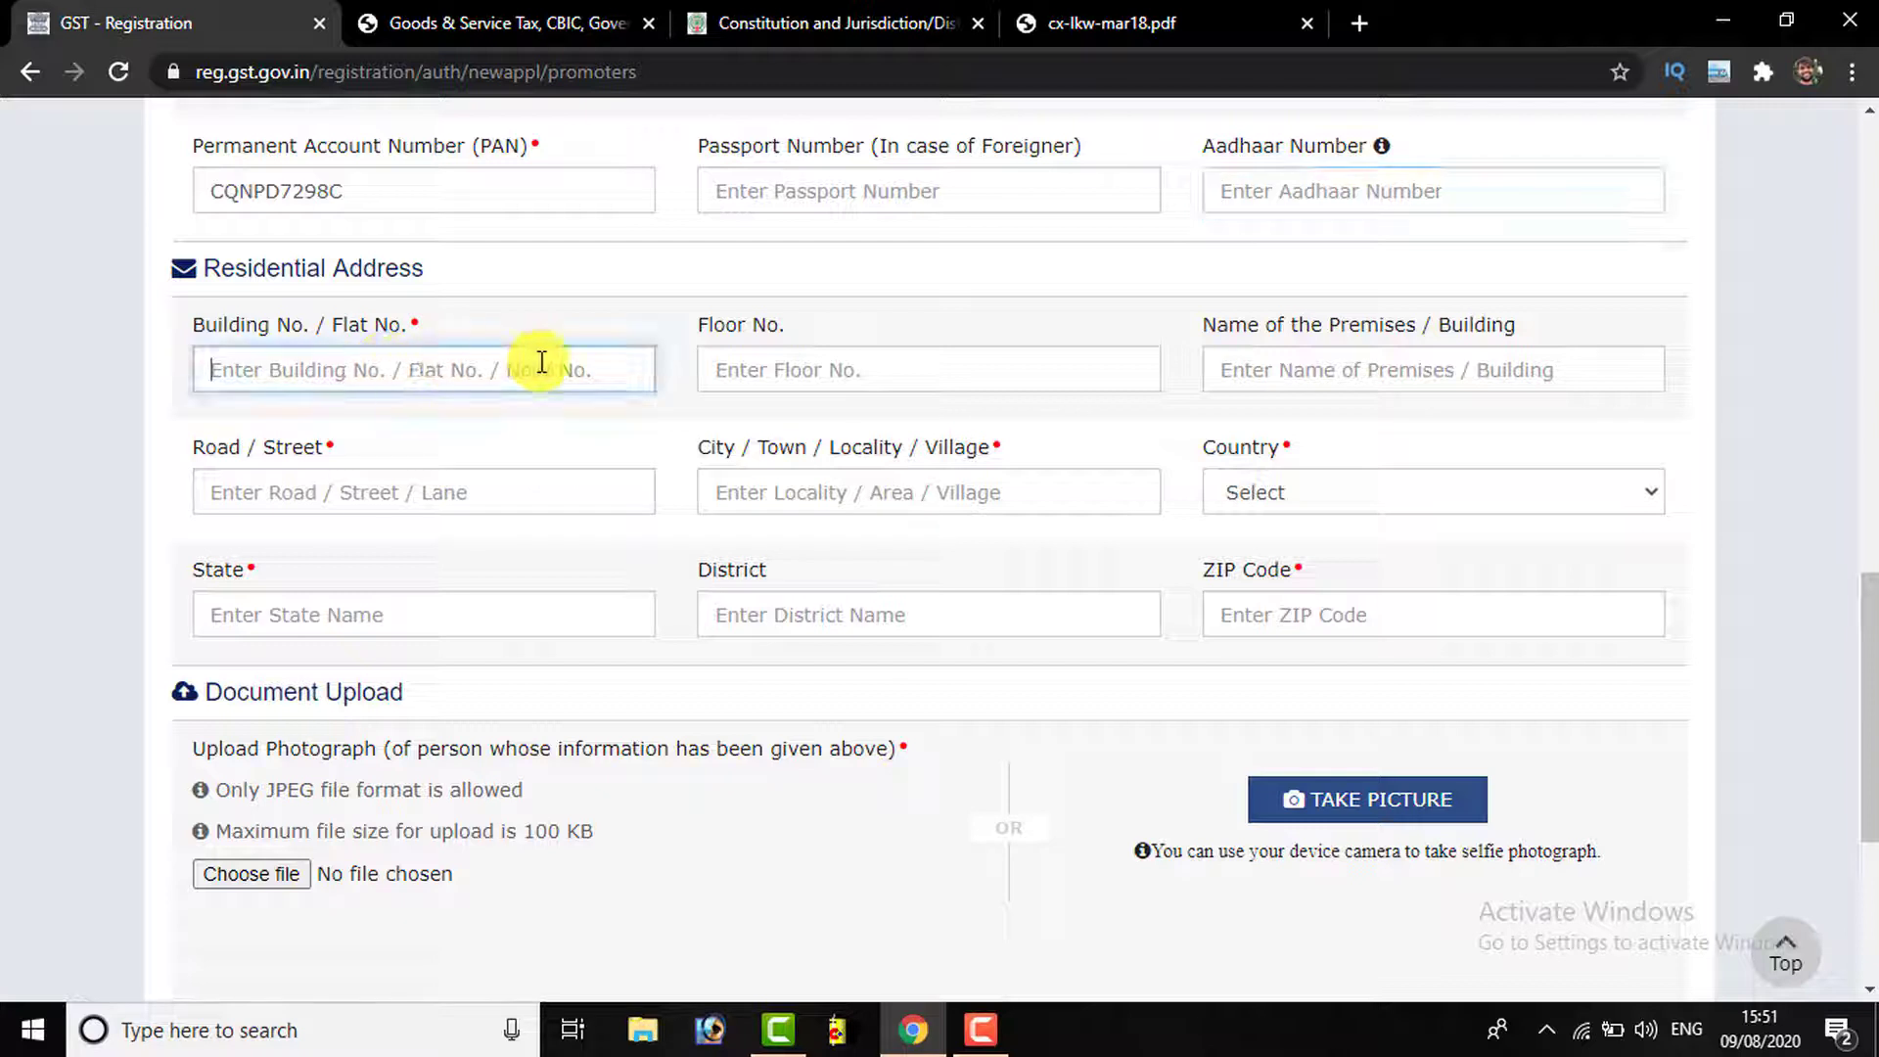
click(820, 369)
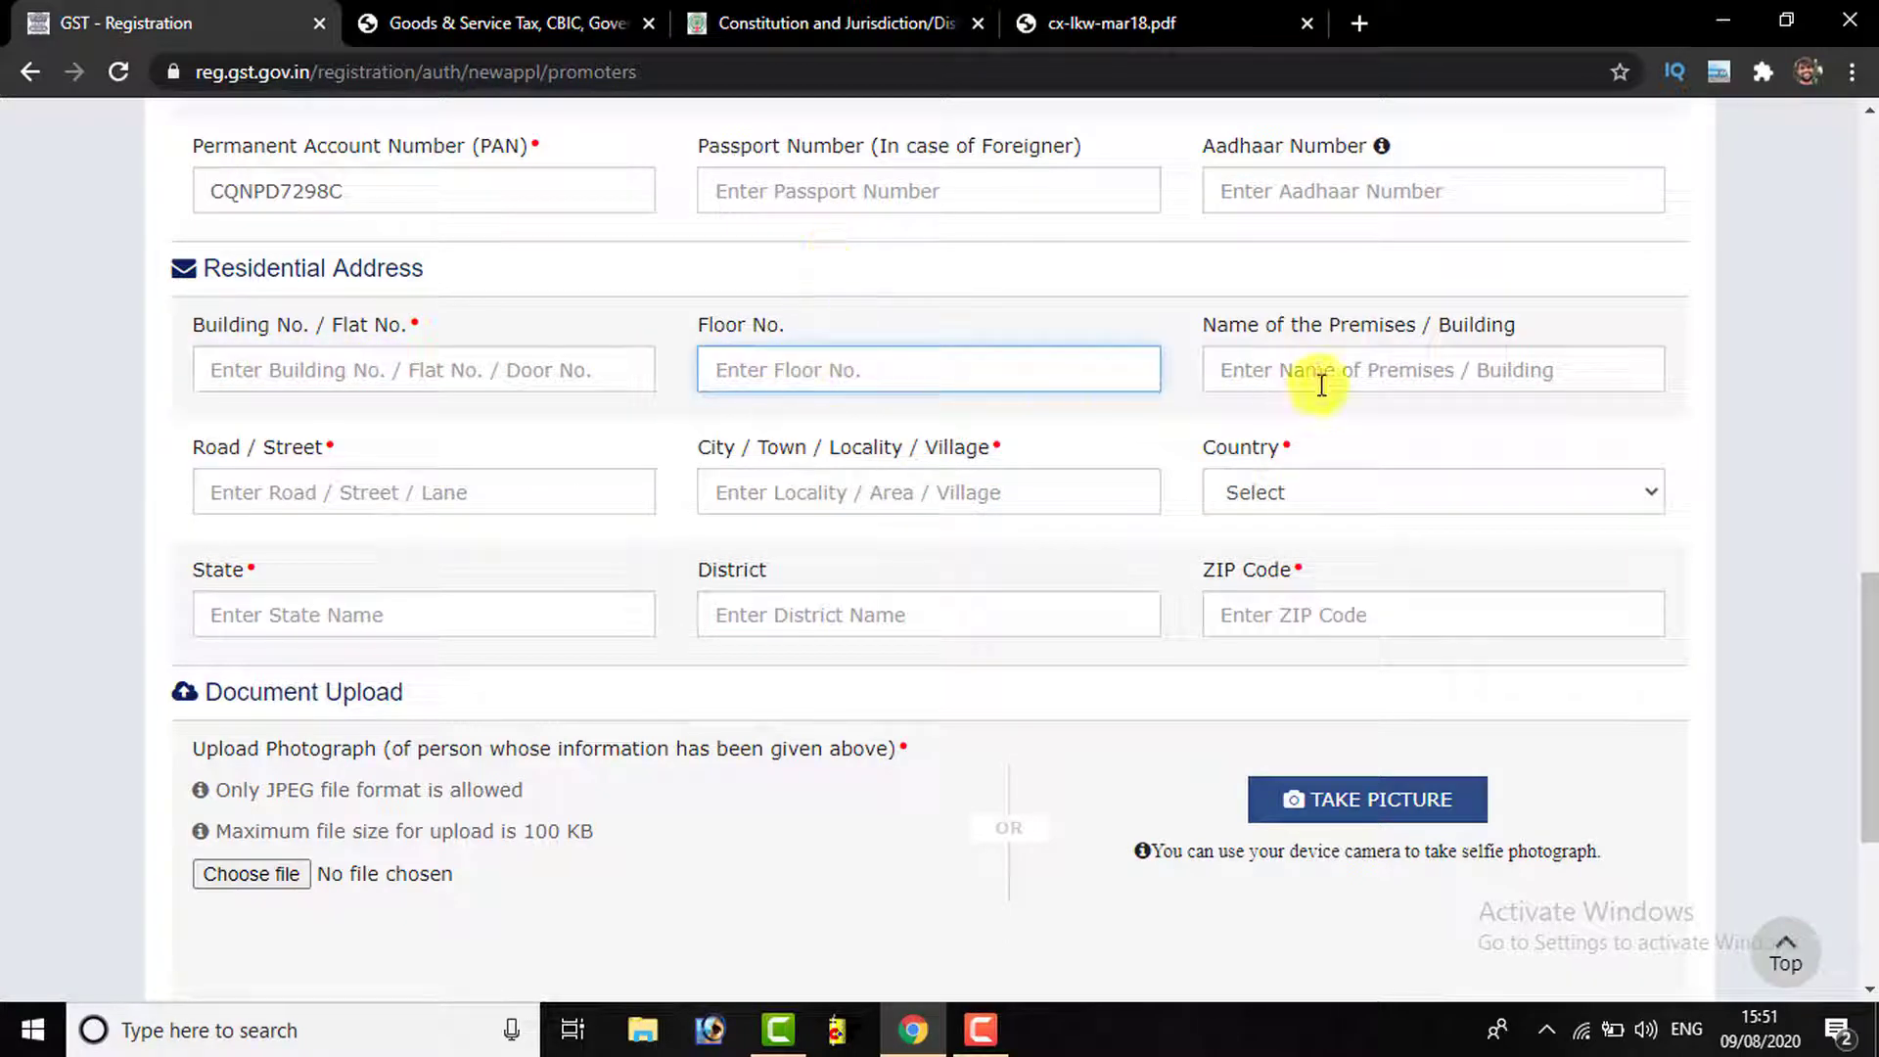
click(329, 493)
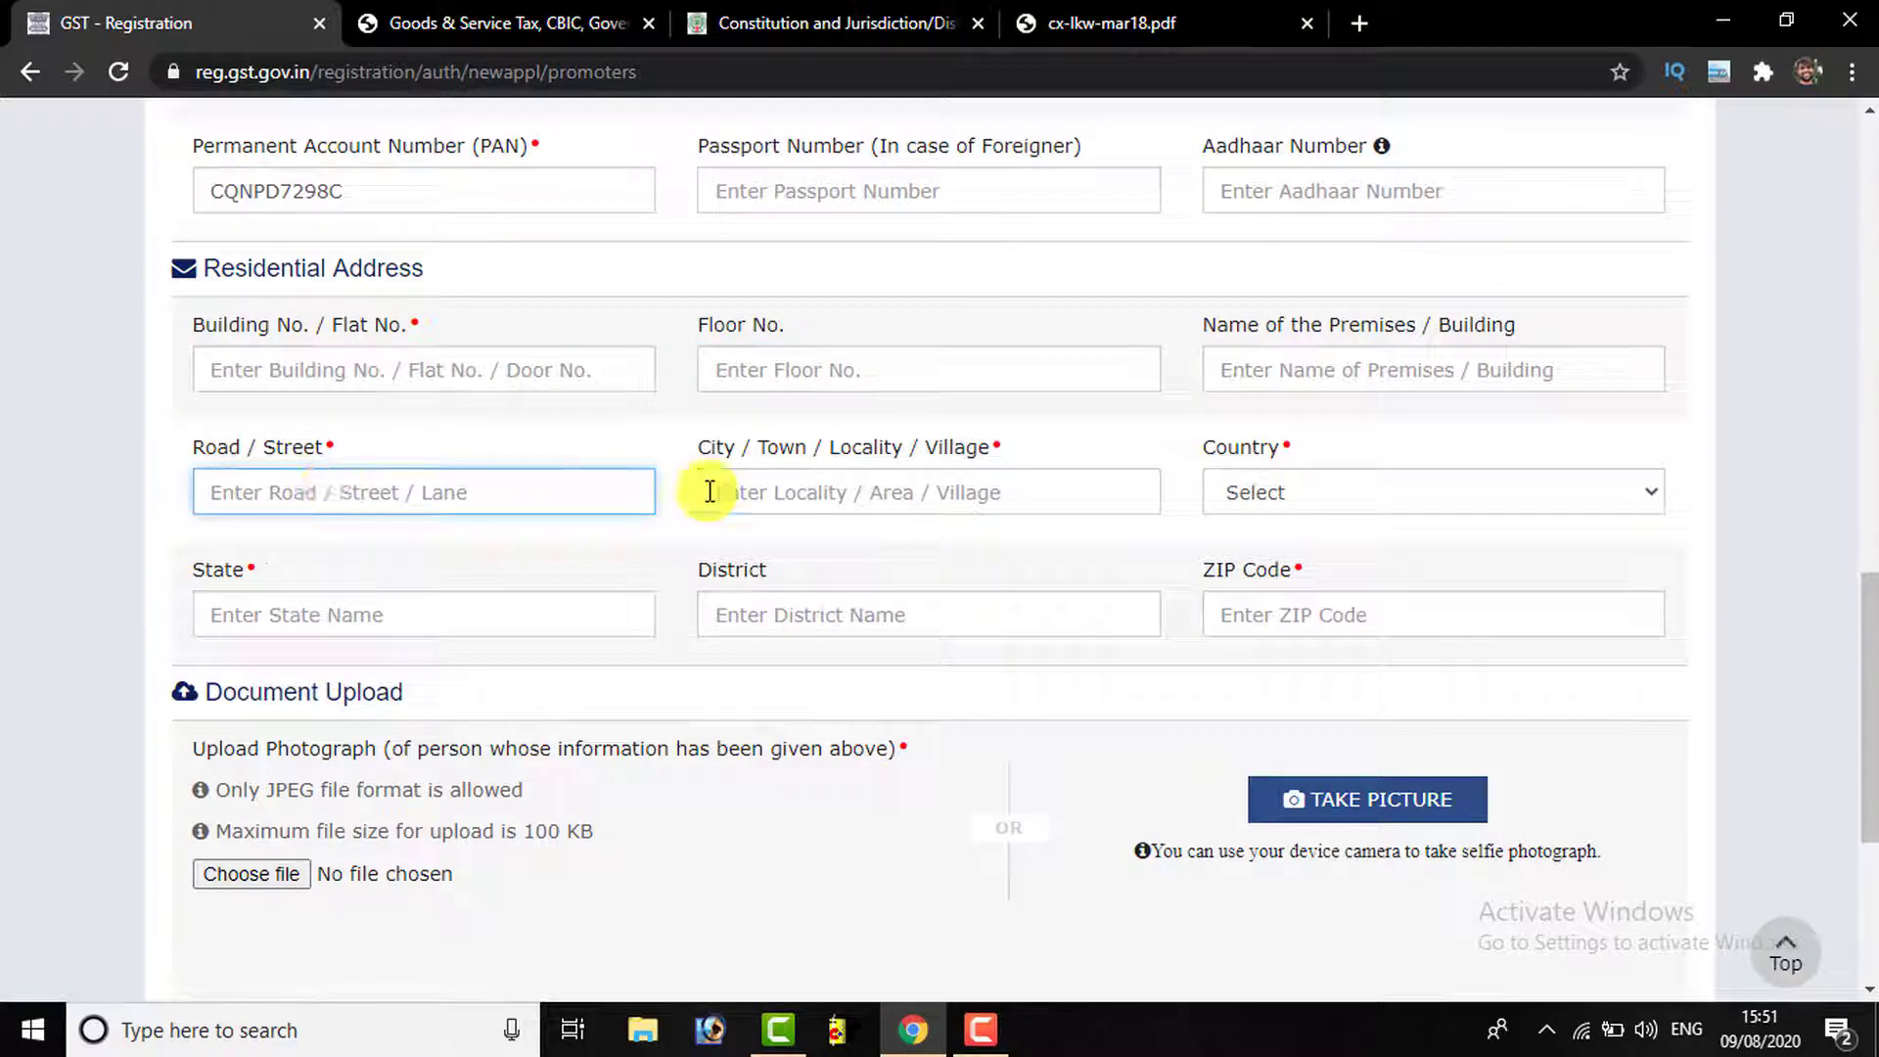
click(865, 506)
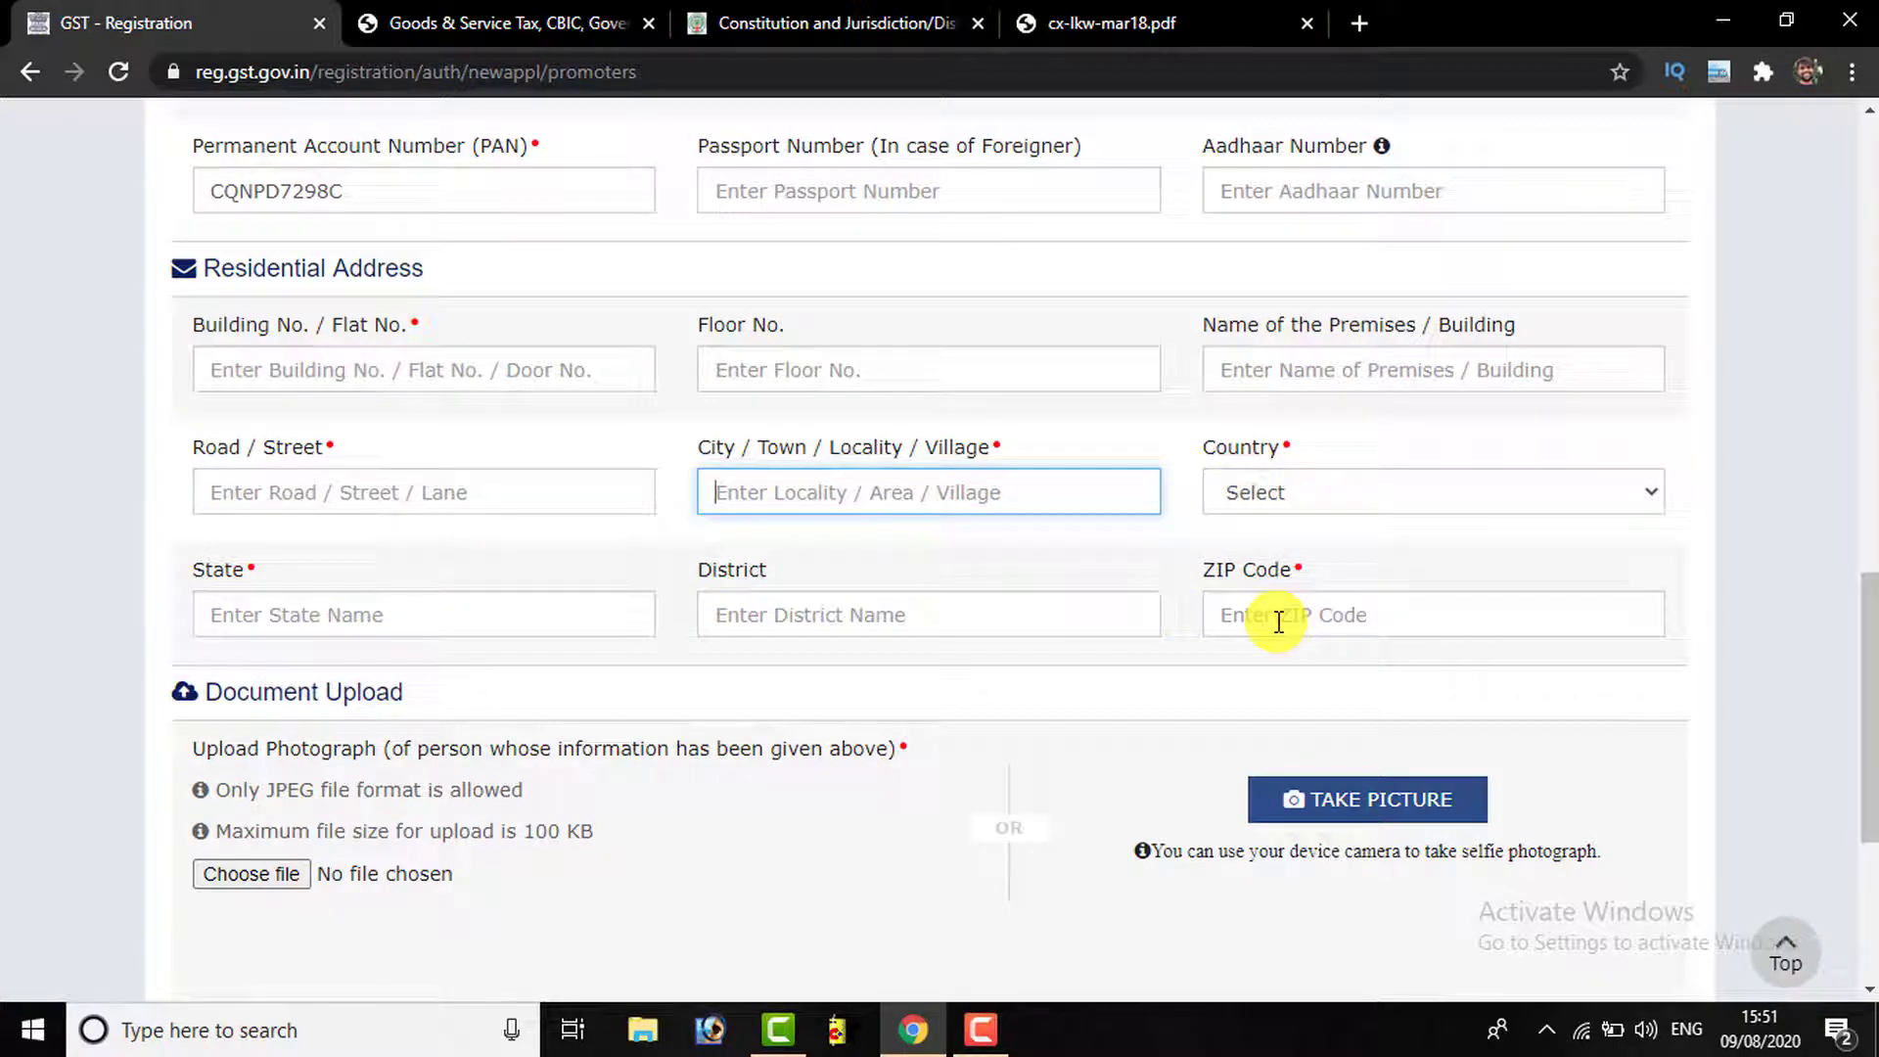
scroll(784, 642, down, 3)
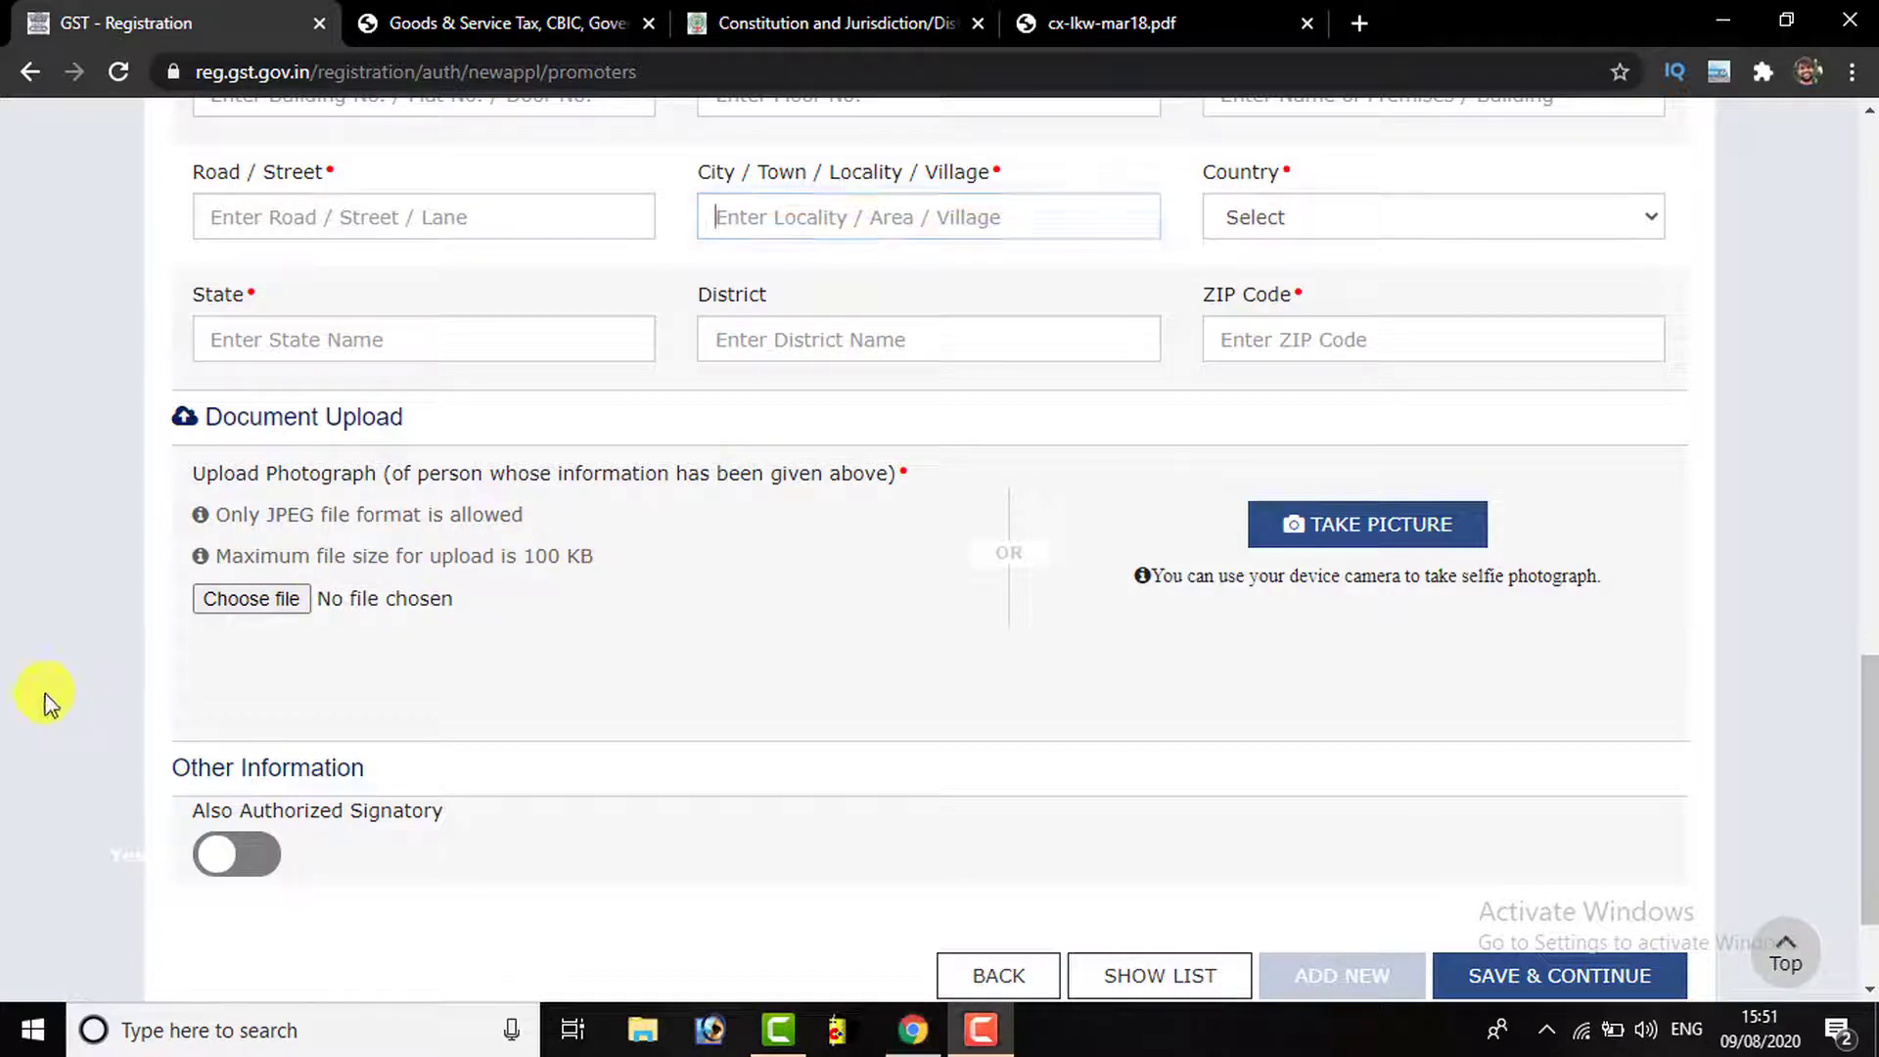
scroll(849, 489, down, 2)
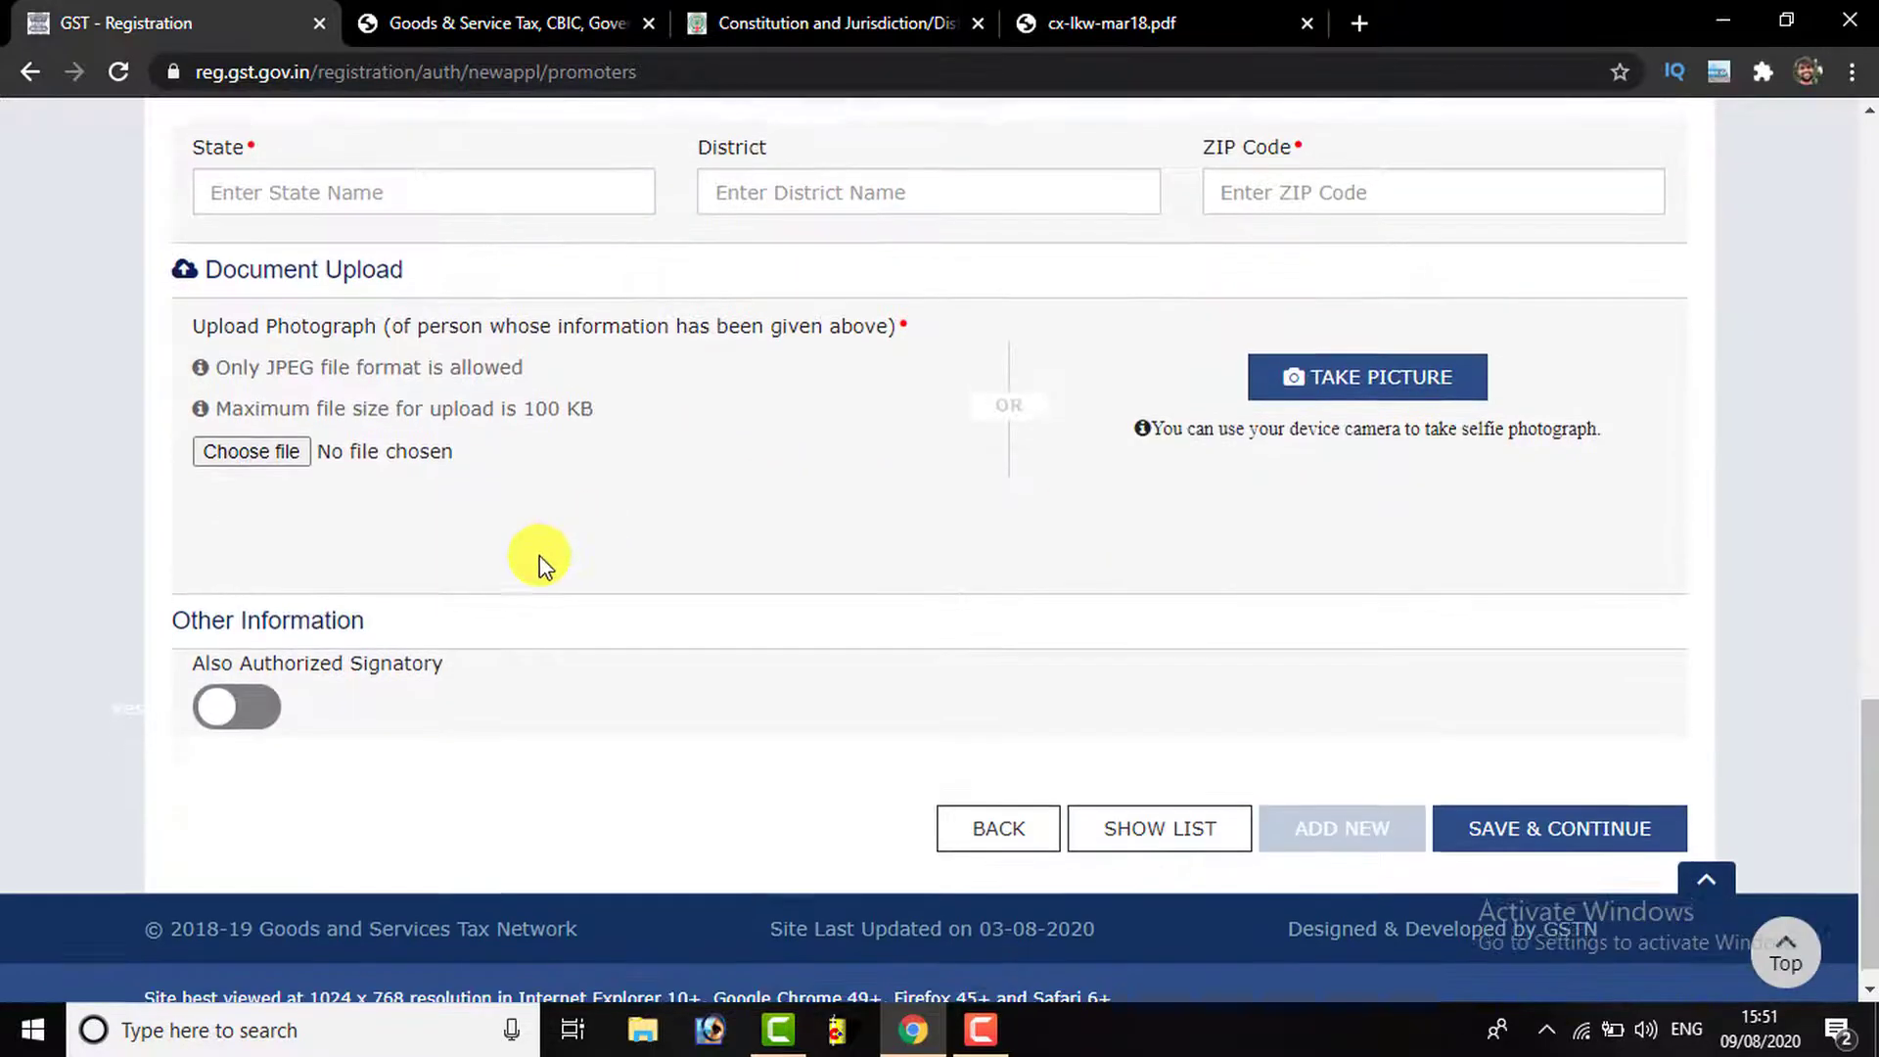
scroll(537, 558, down, 1)
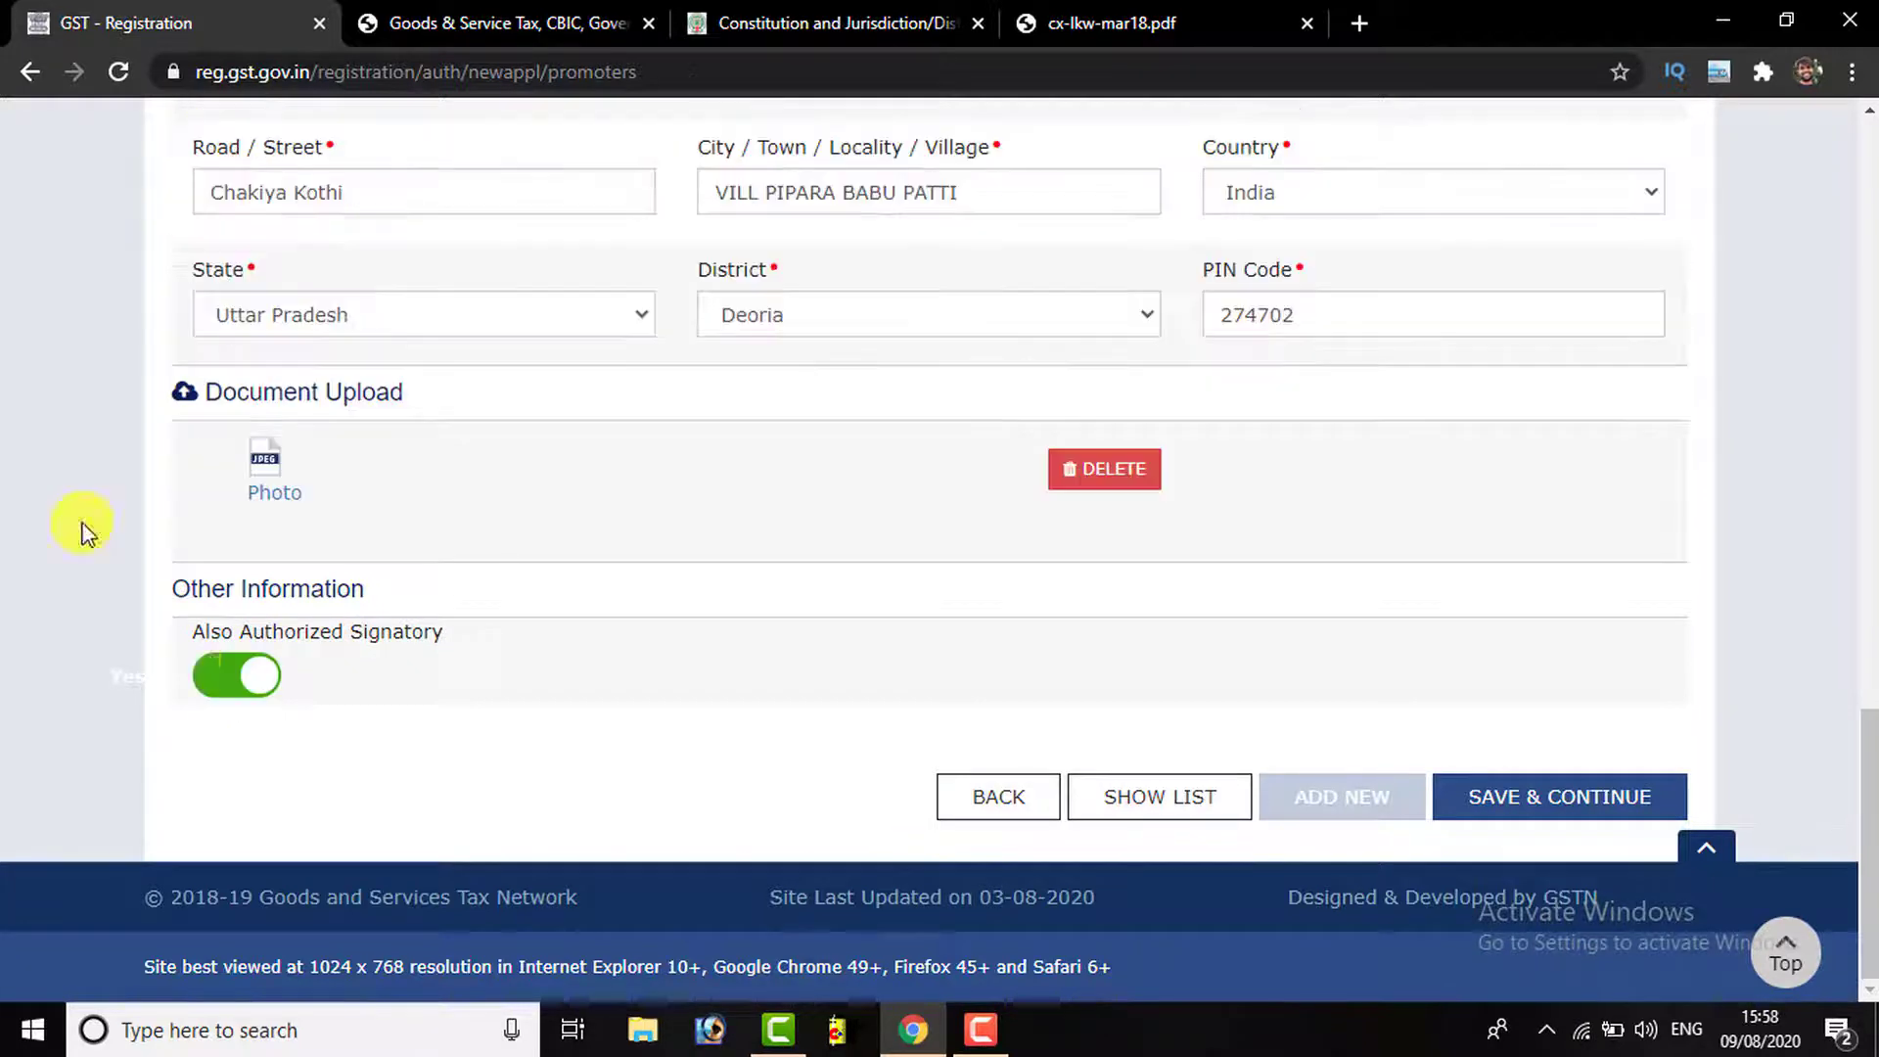
Keep 'Also Authorized Signatory' switched on for the proprietor and save the promoter details
click(247, 680)
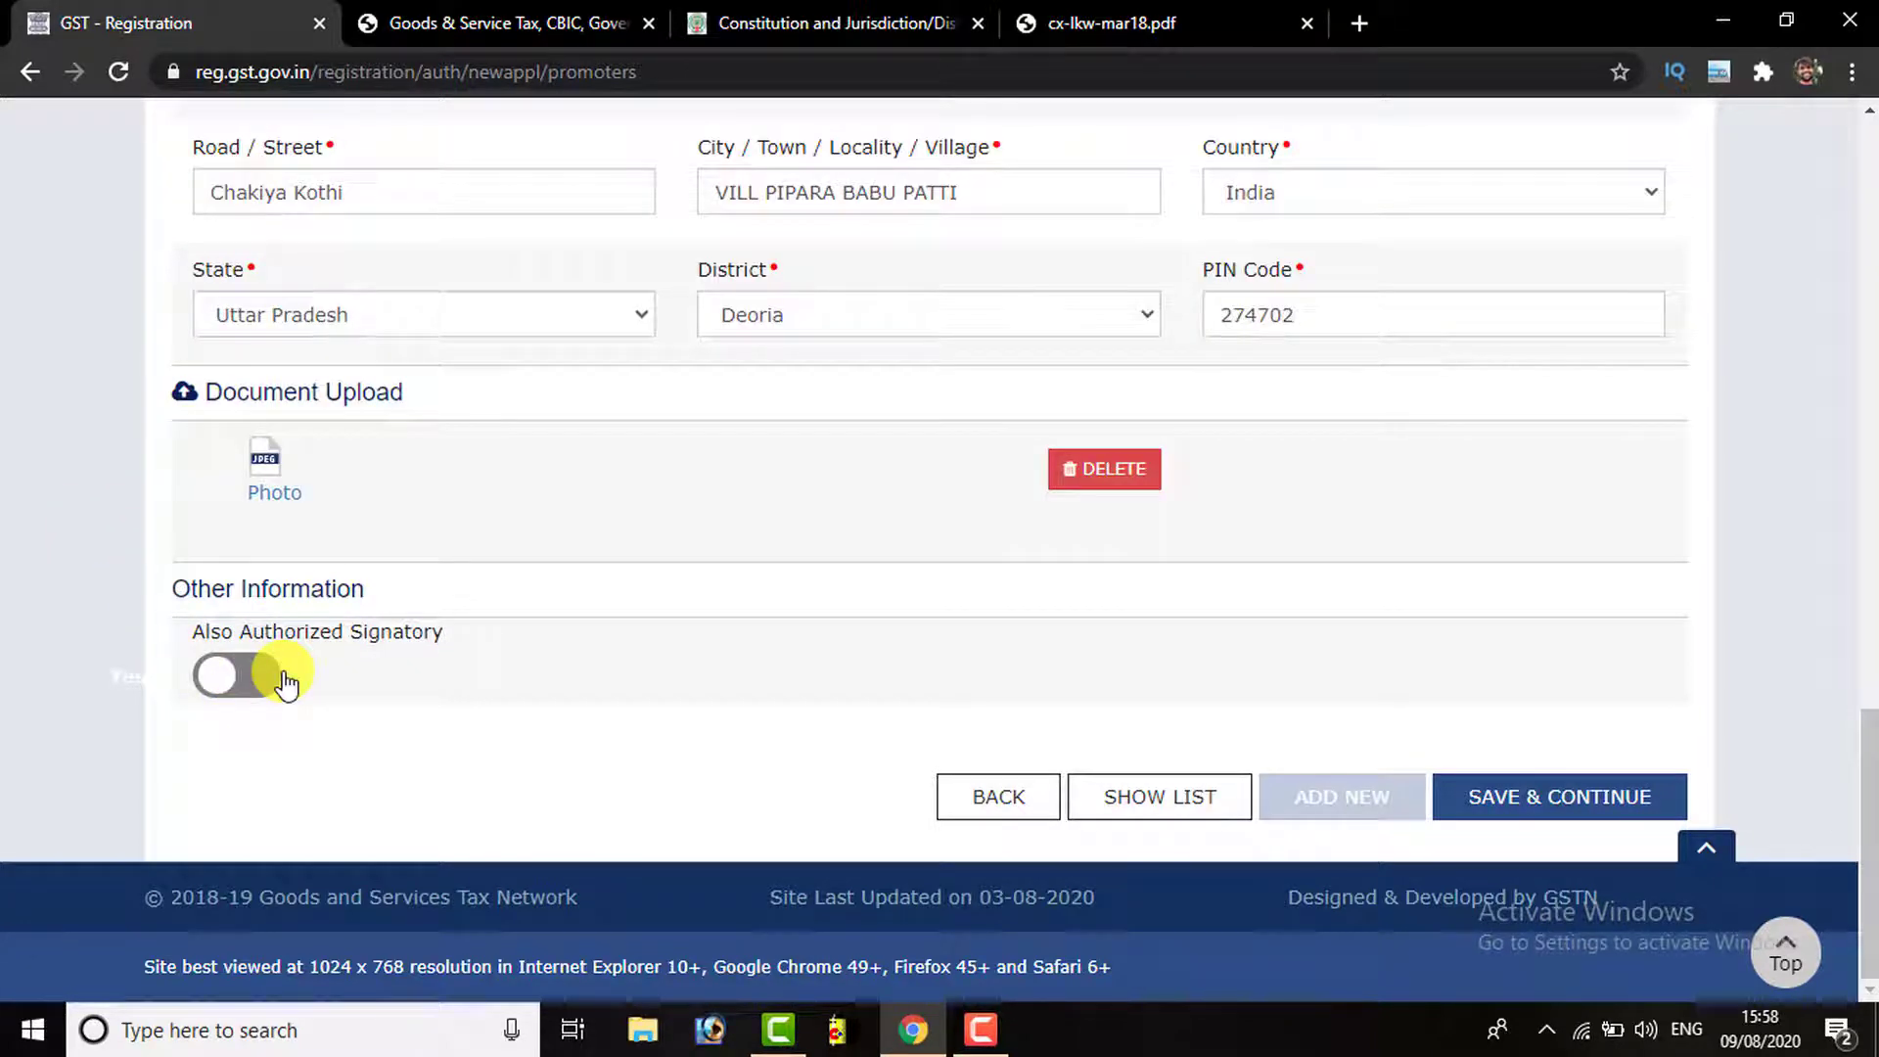
click(274, 680)
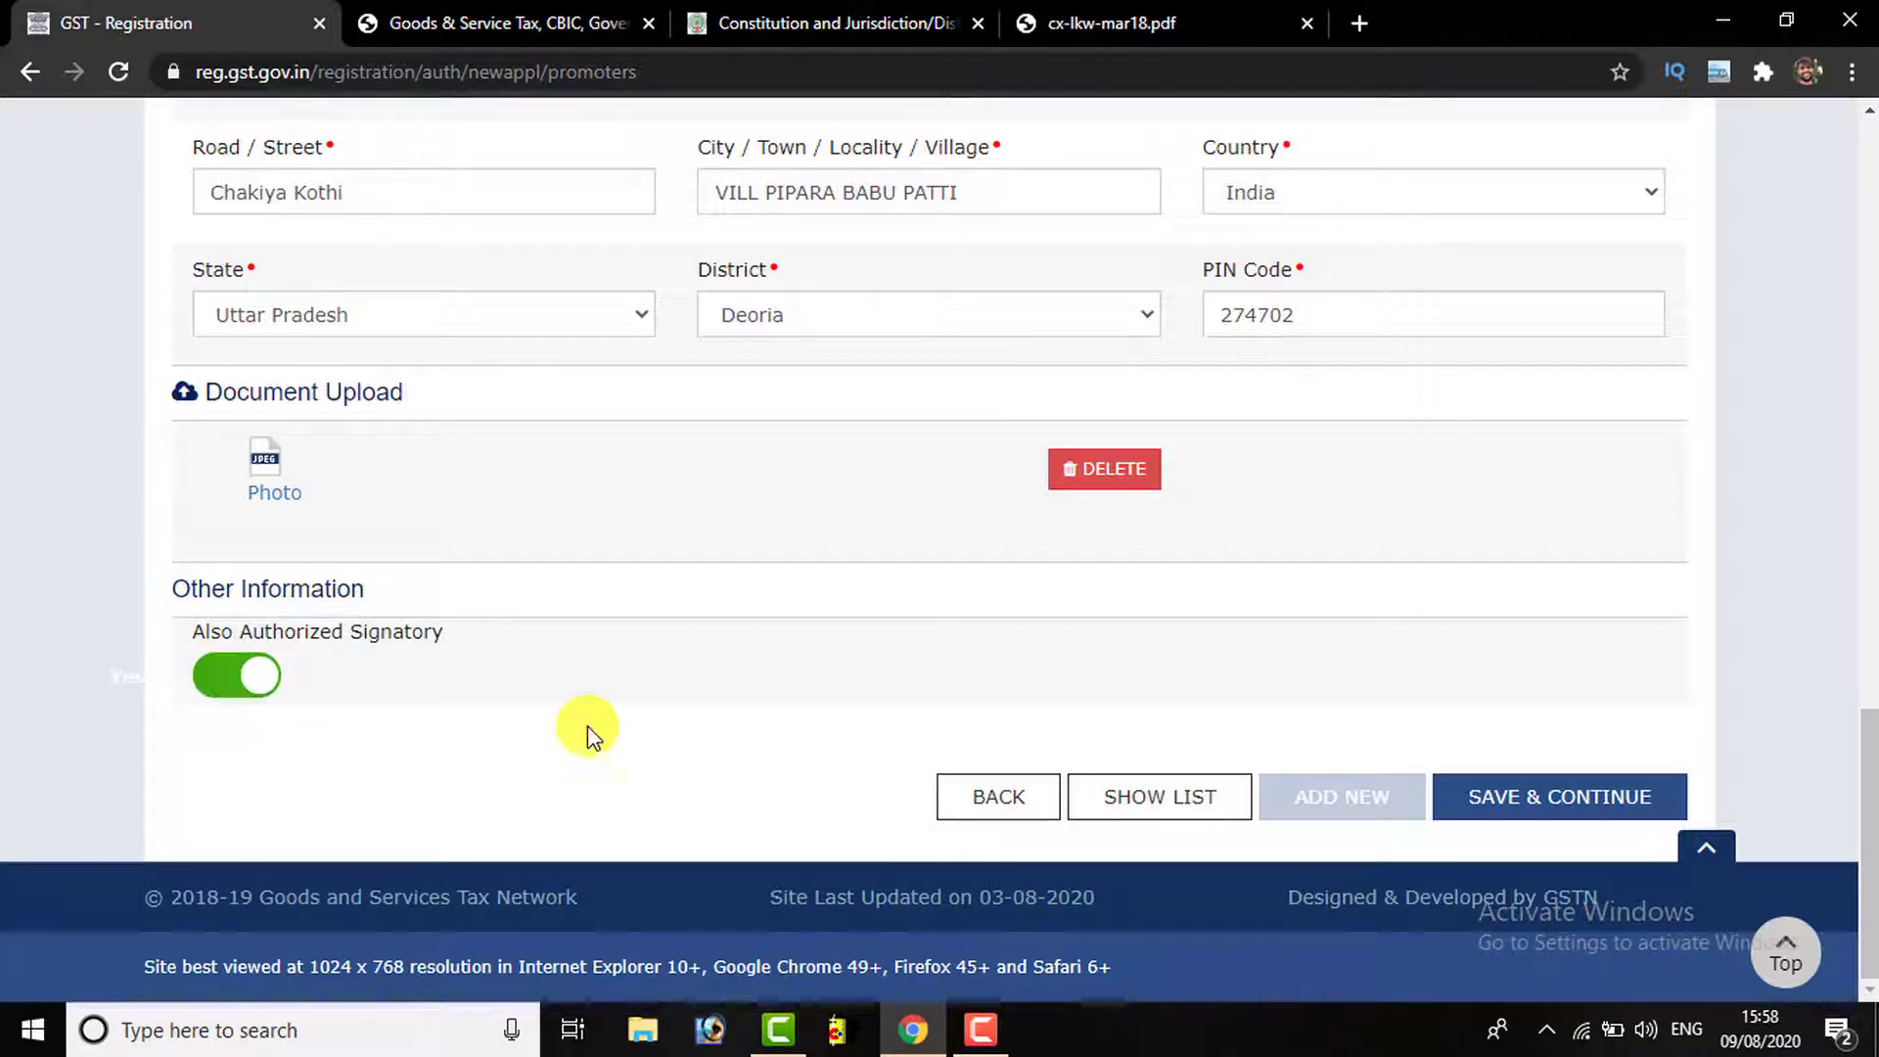
click(1556, 815)
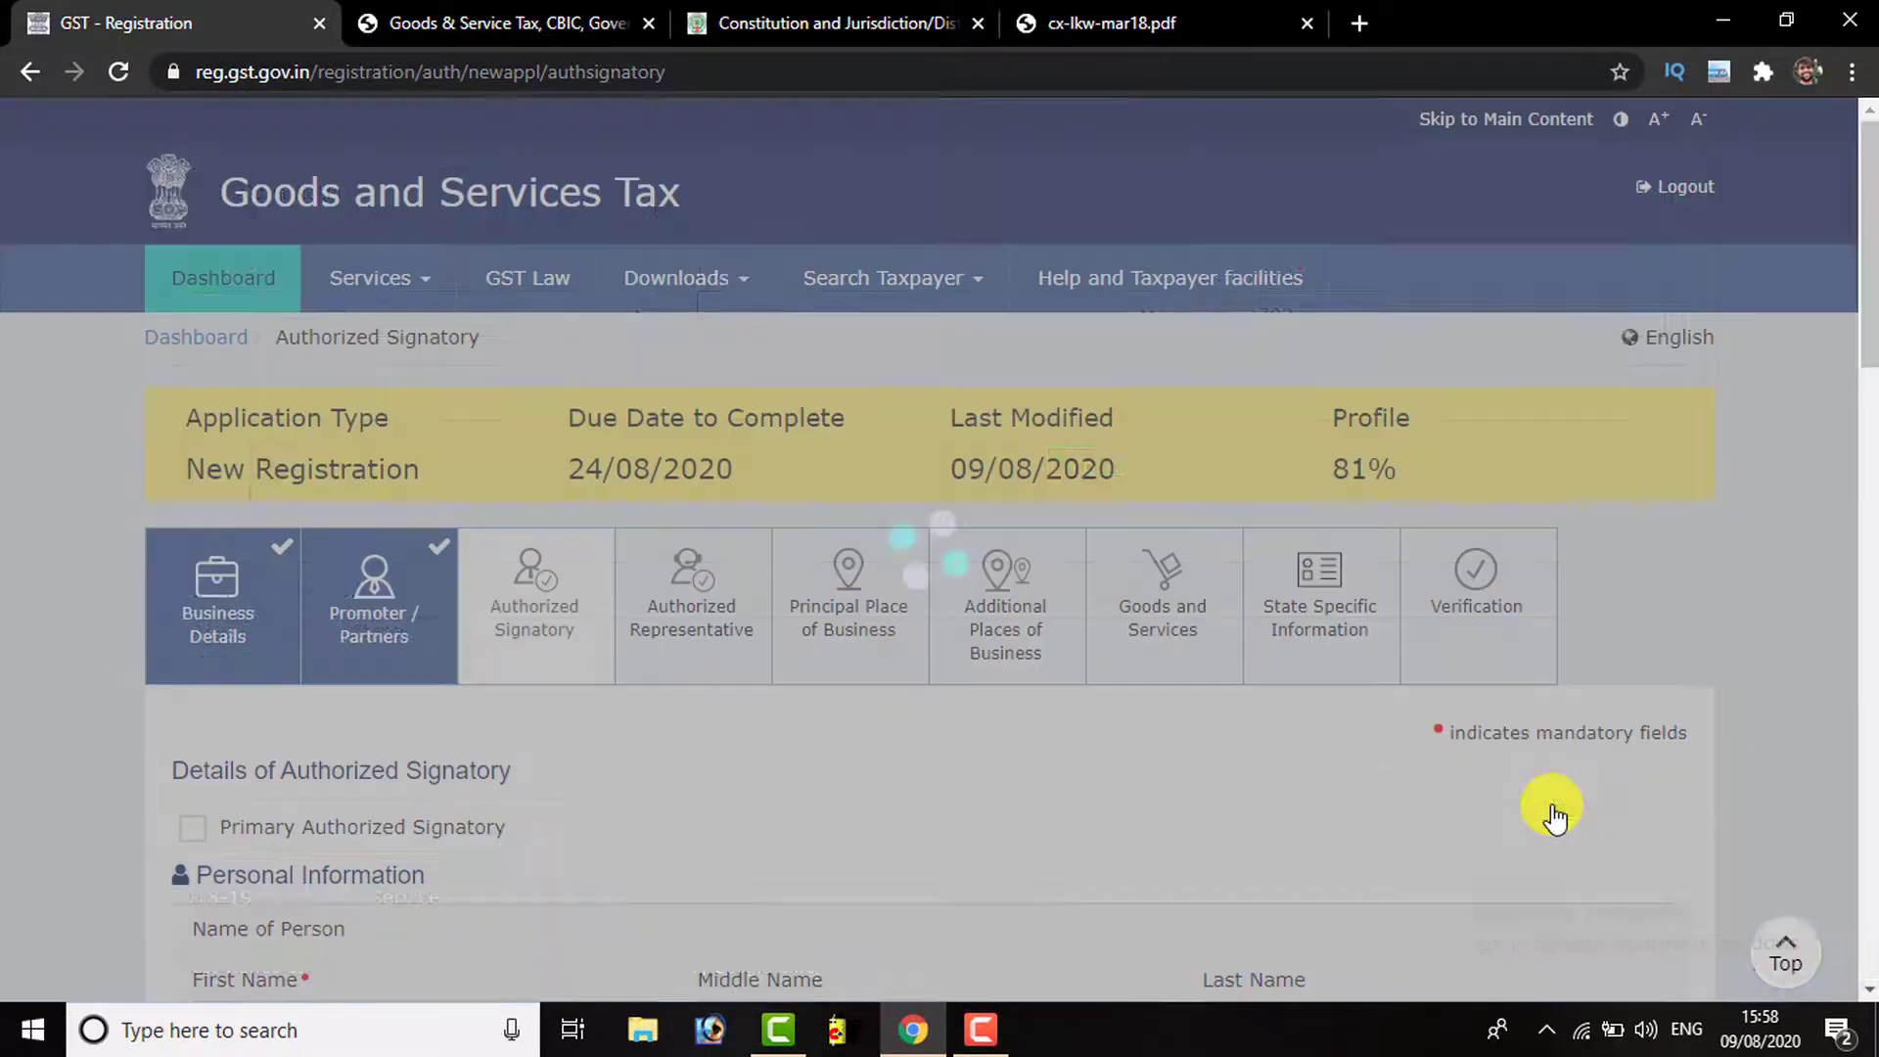
Tick Primary Authorized Signatory for the proprietor, review the prefilled details, and save
scroll(359, 763, down, 3)
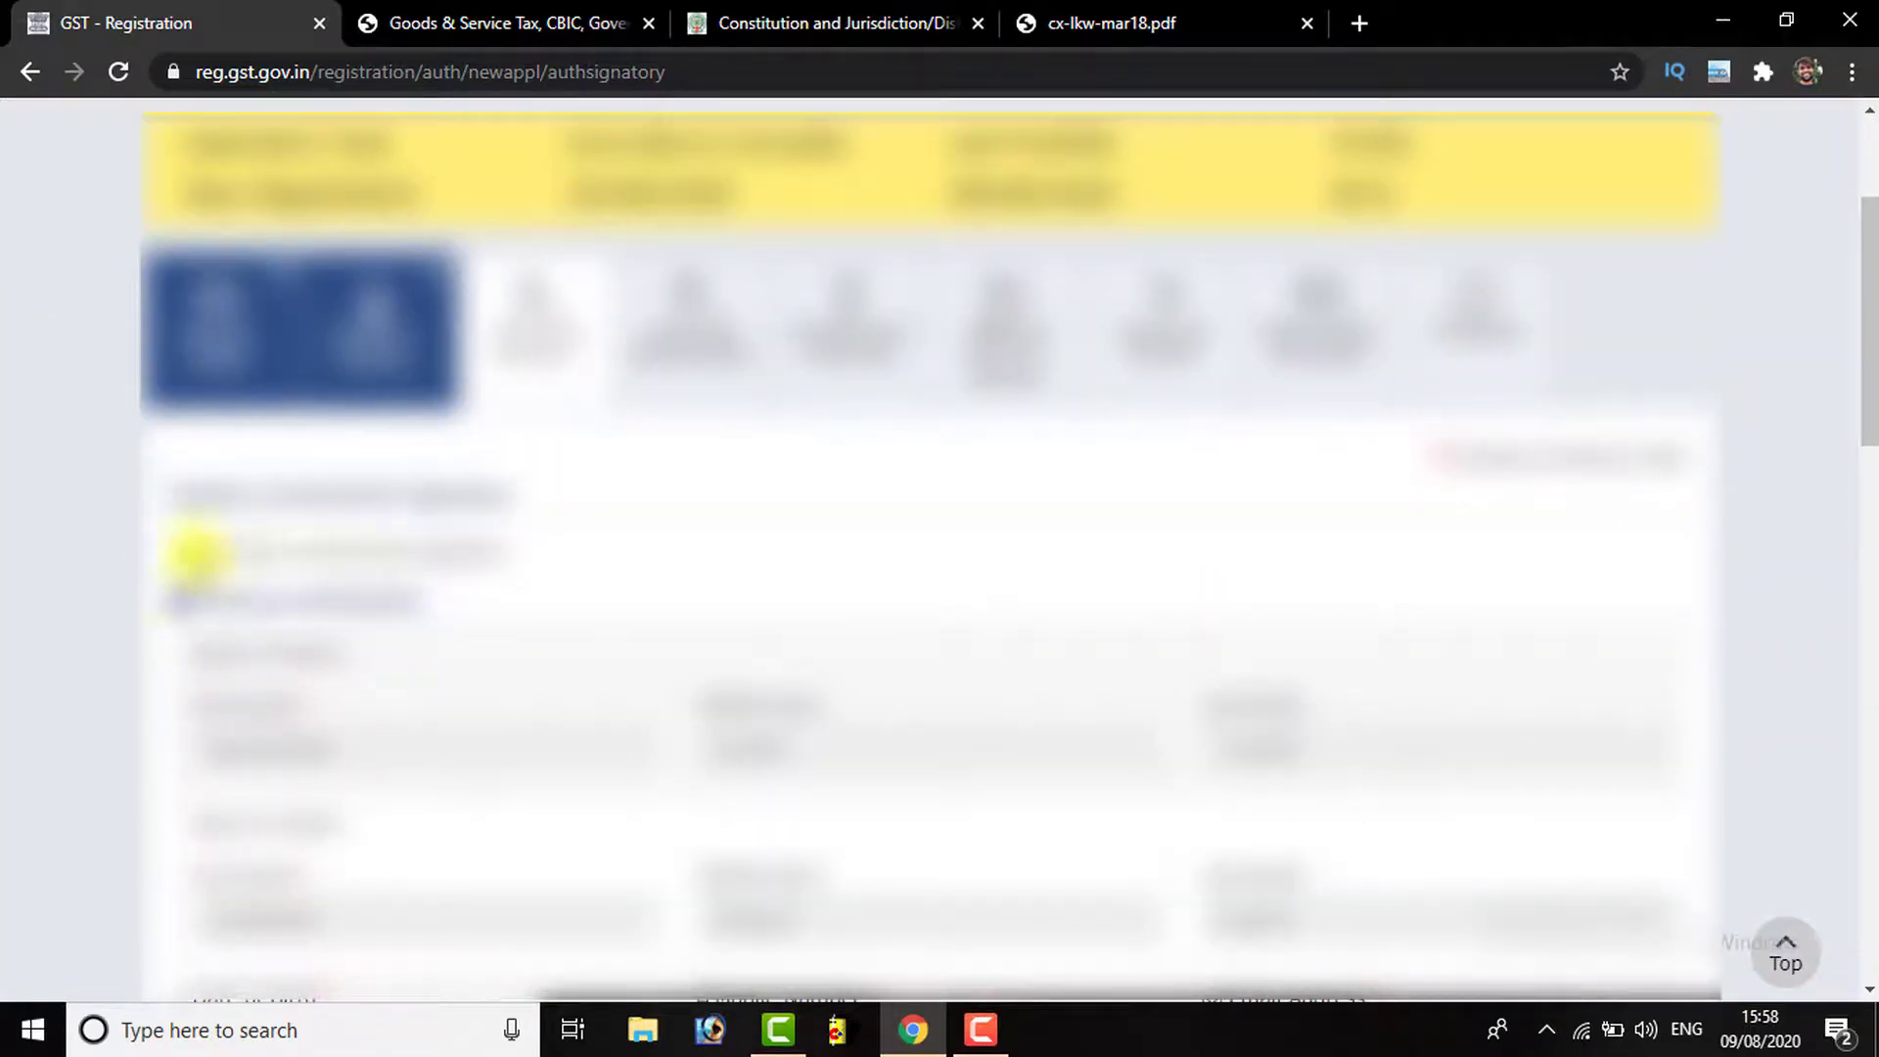
click(193, 553)
scroll(381, 578, down, 2)
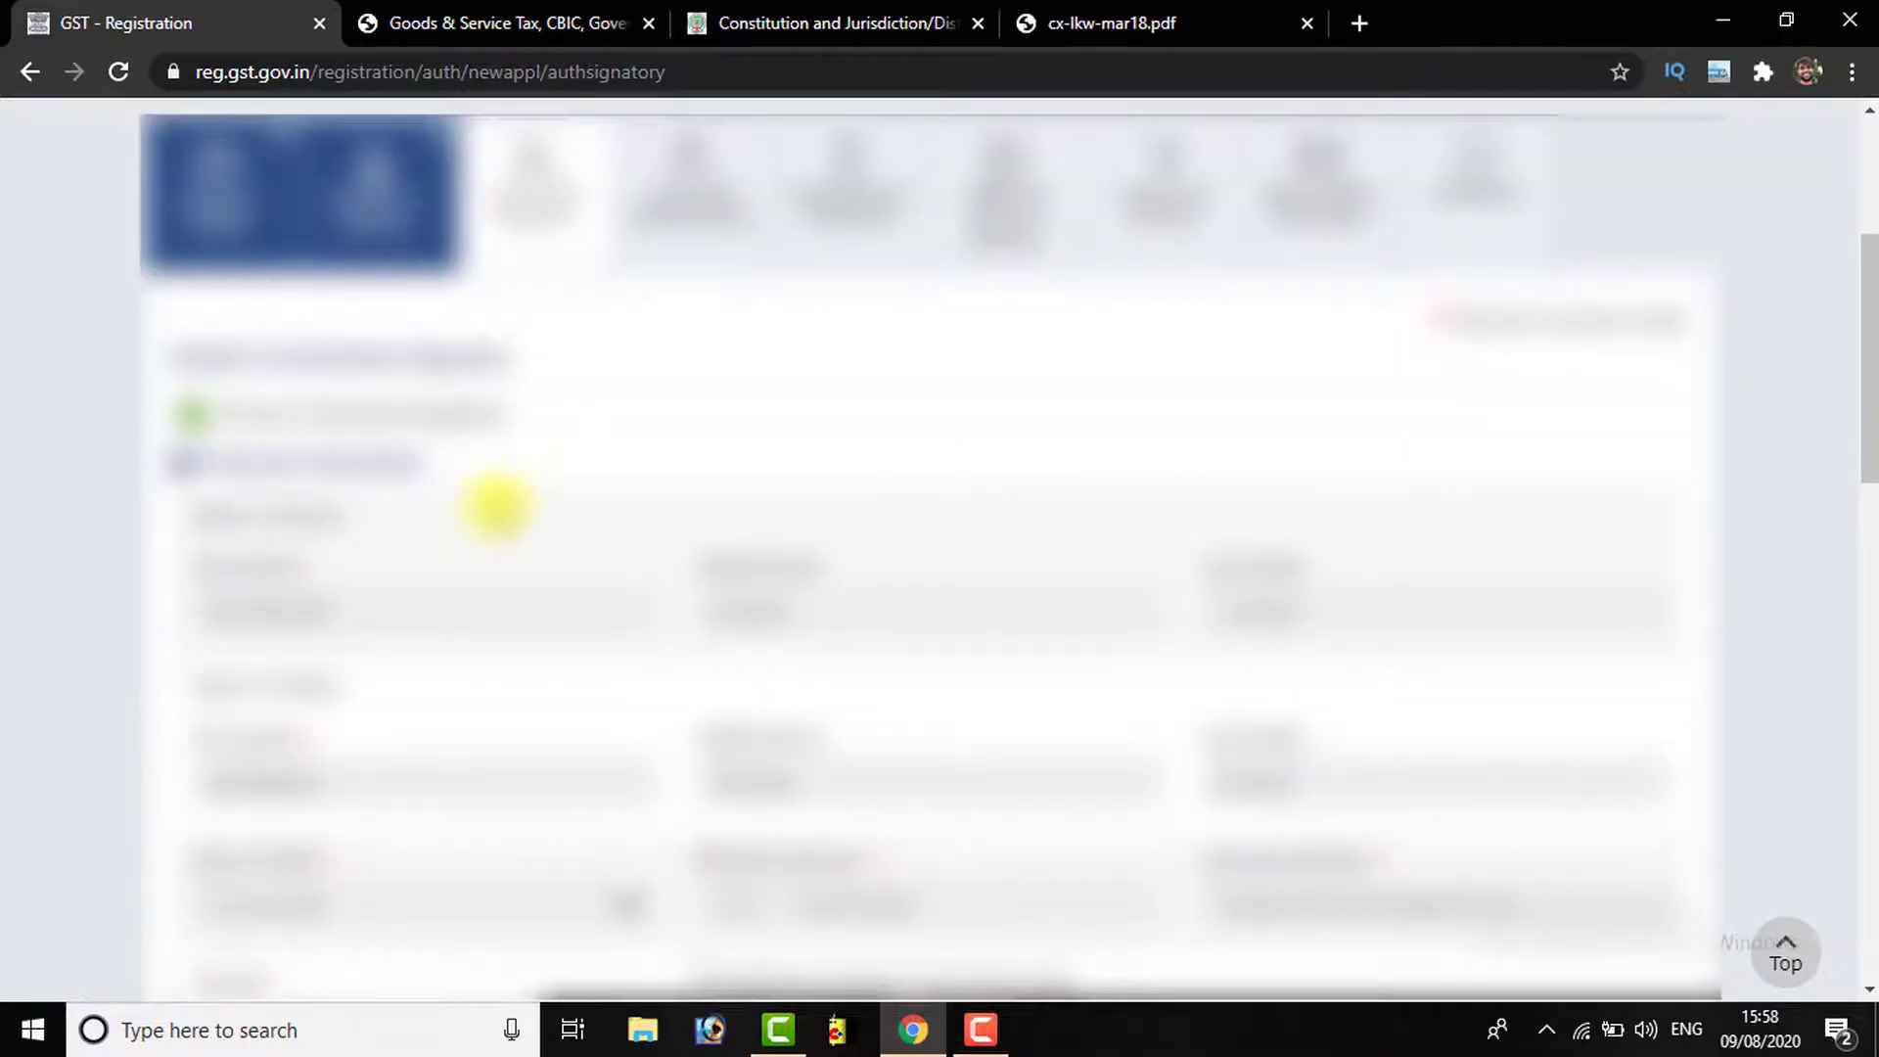
scroll(411, 421, down, 5)
scroll(548, 479, down, 5)
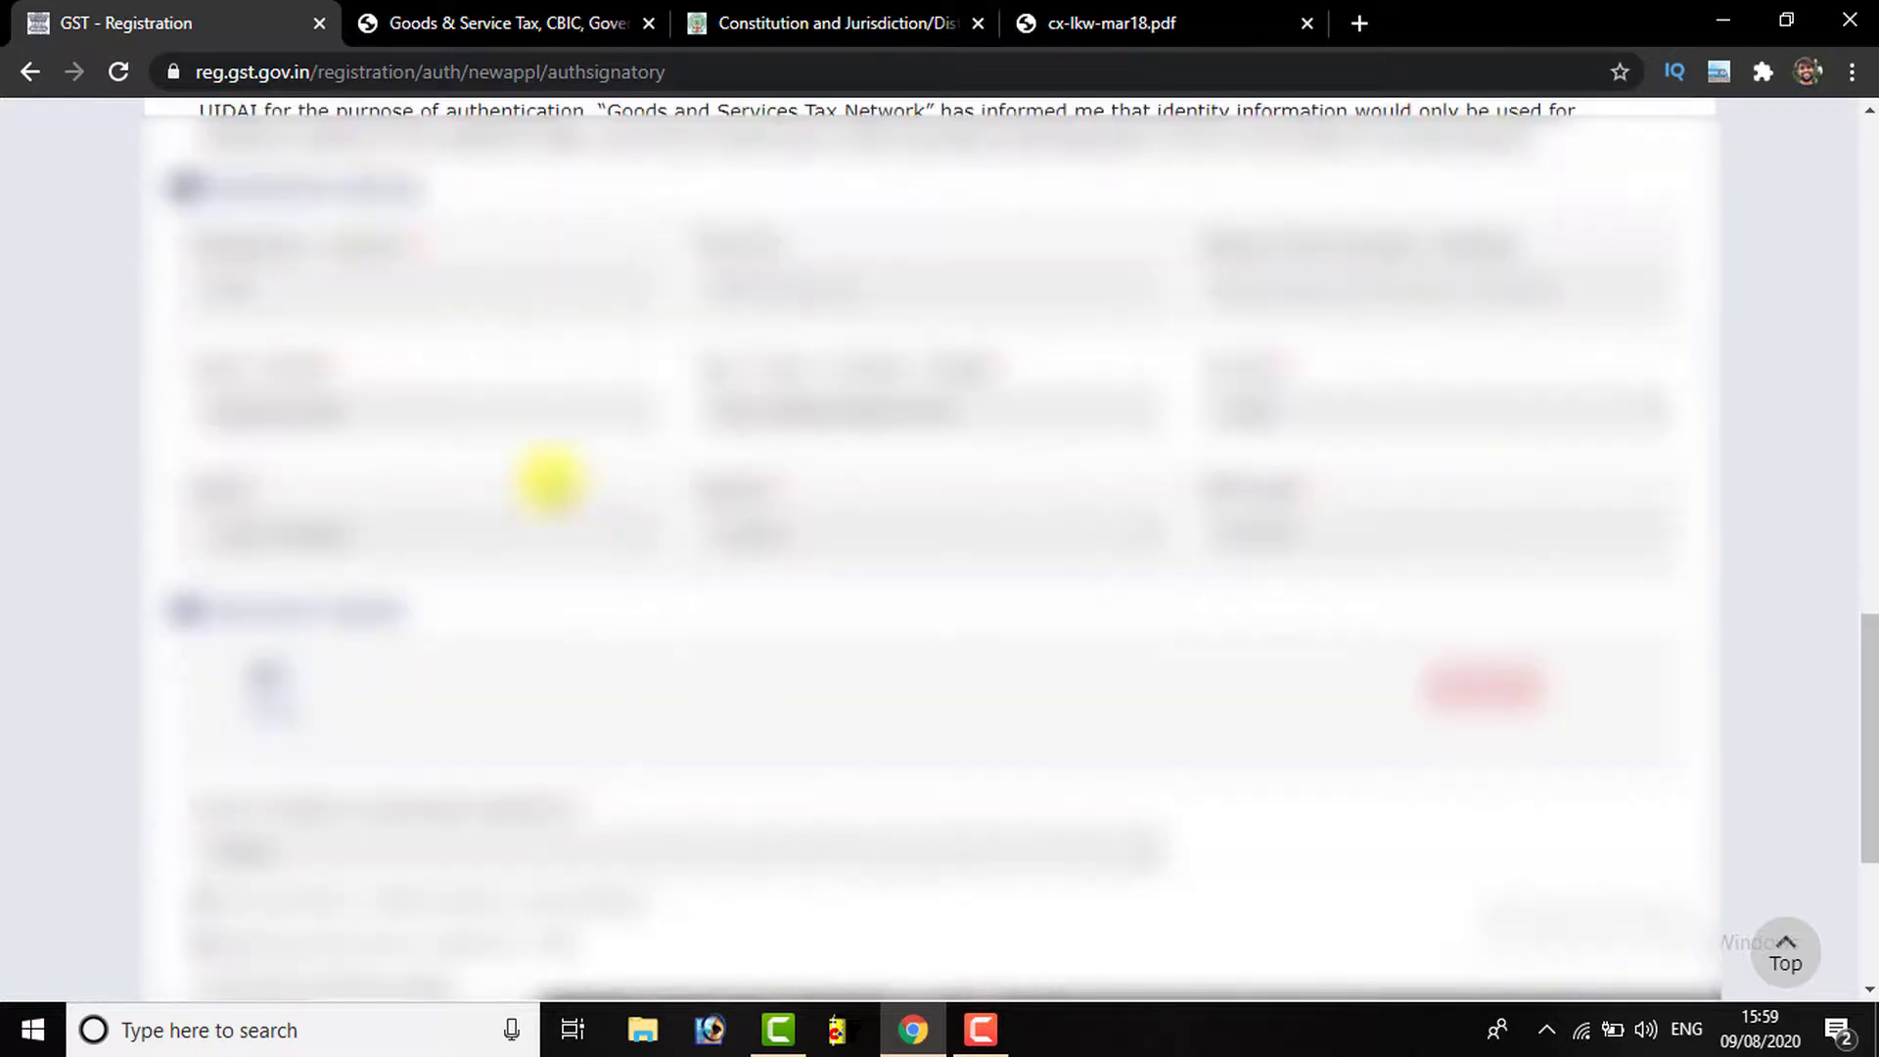
scroll(453, 525, down, 4)
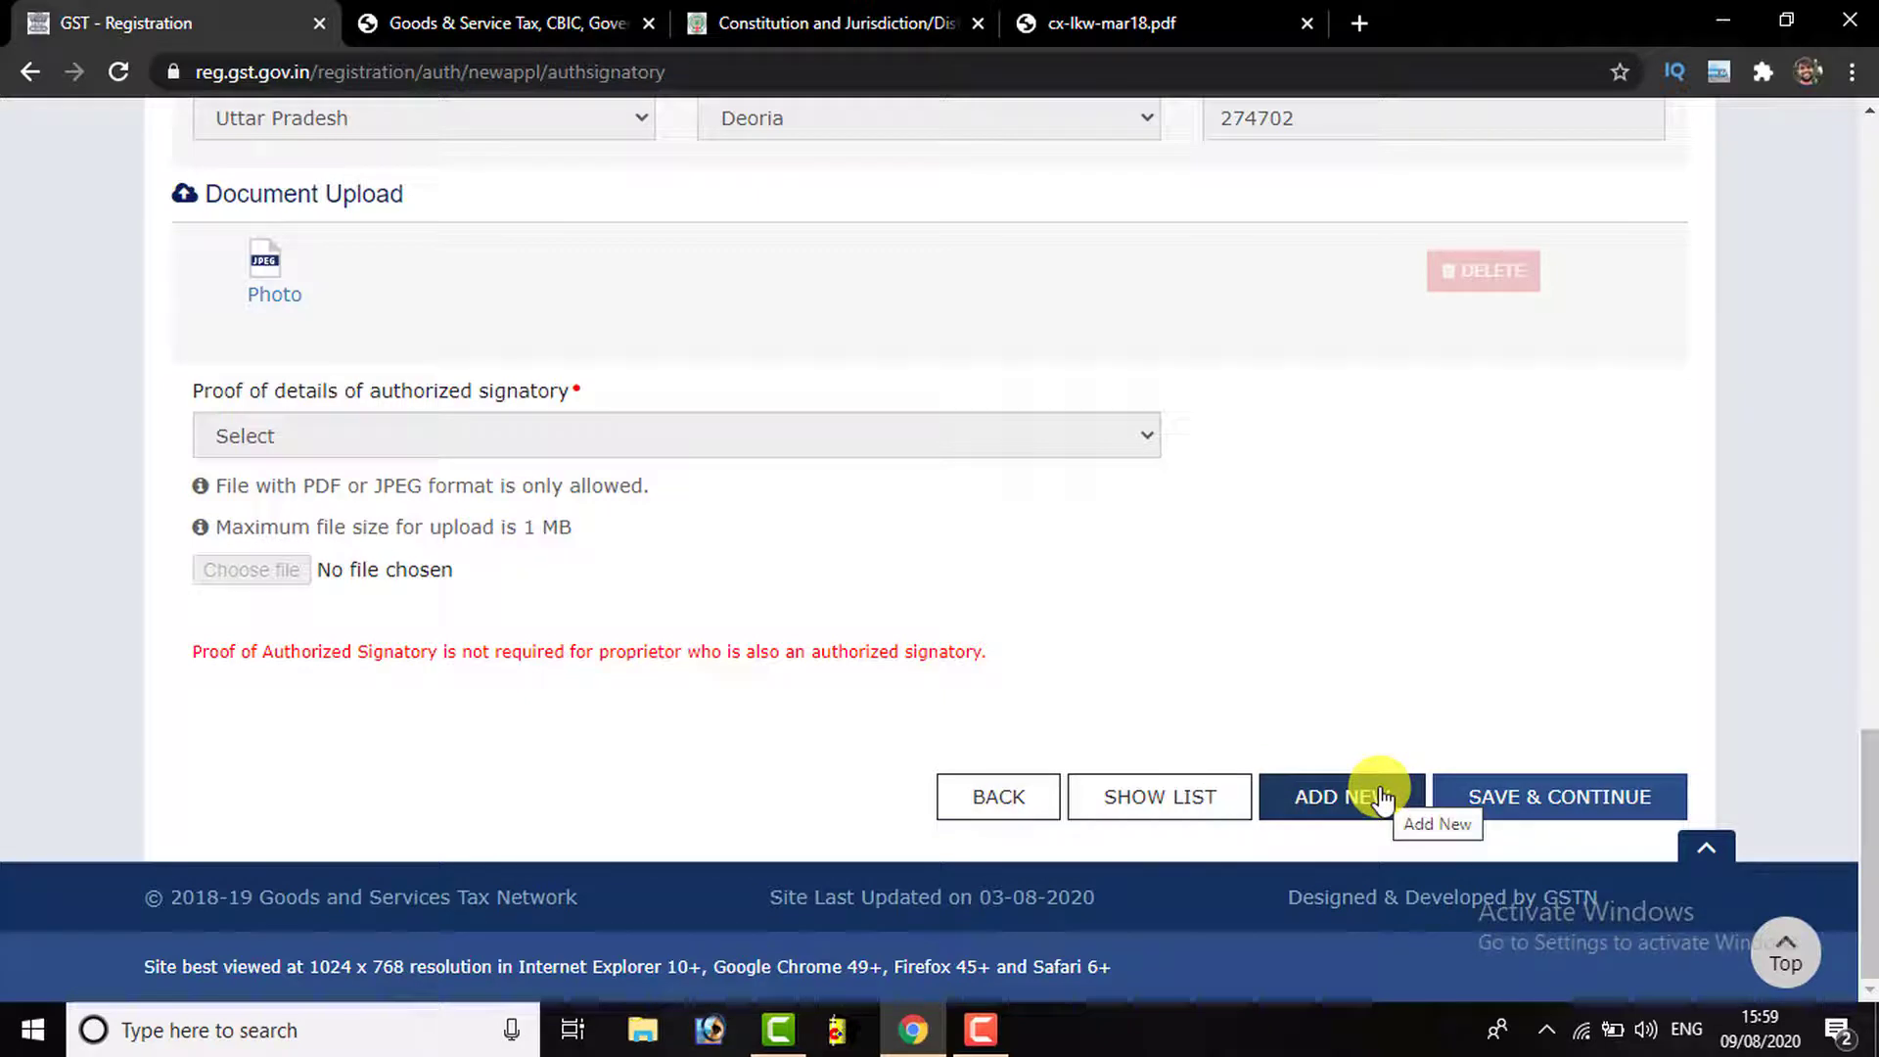
click(1549, 809)
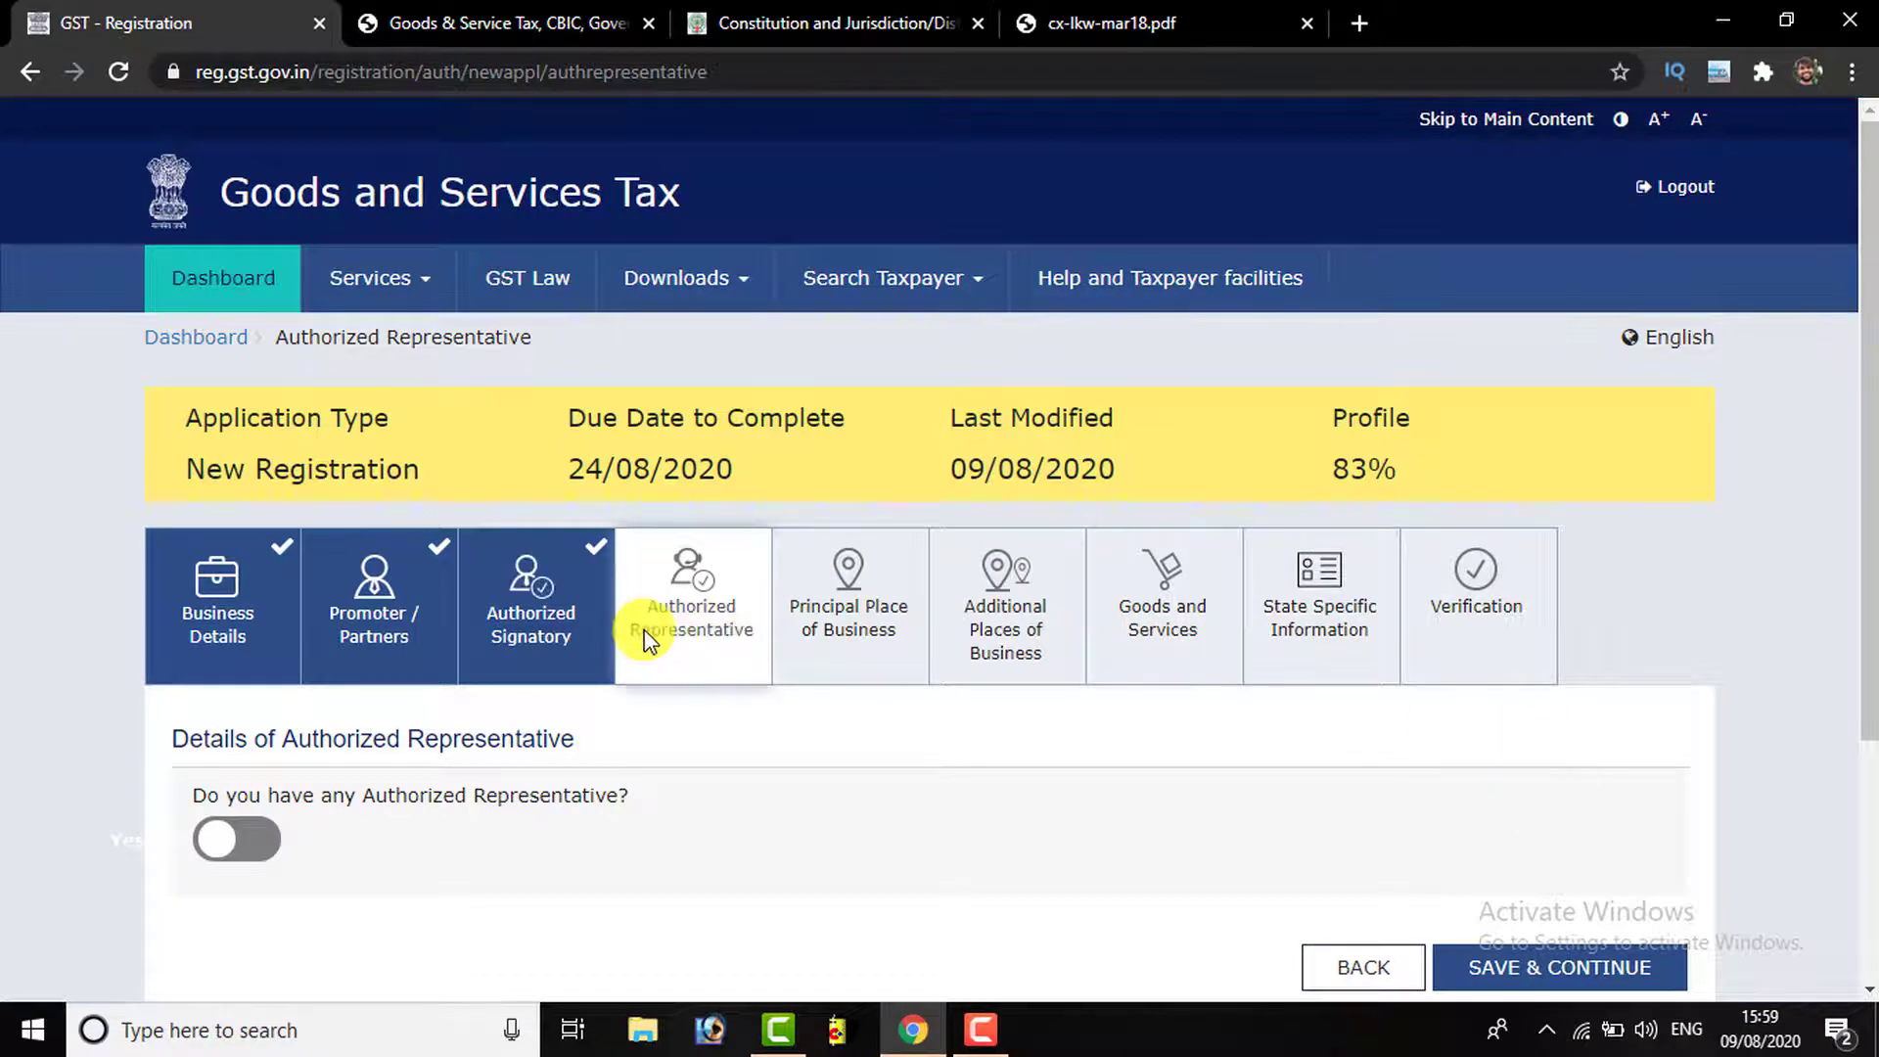
Leave 'any Authorized Representative?' at No and save this step
scroll(260, 629, down, 3)
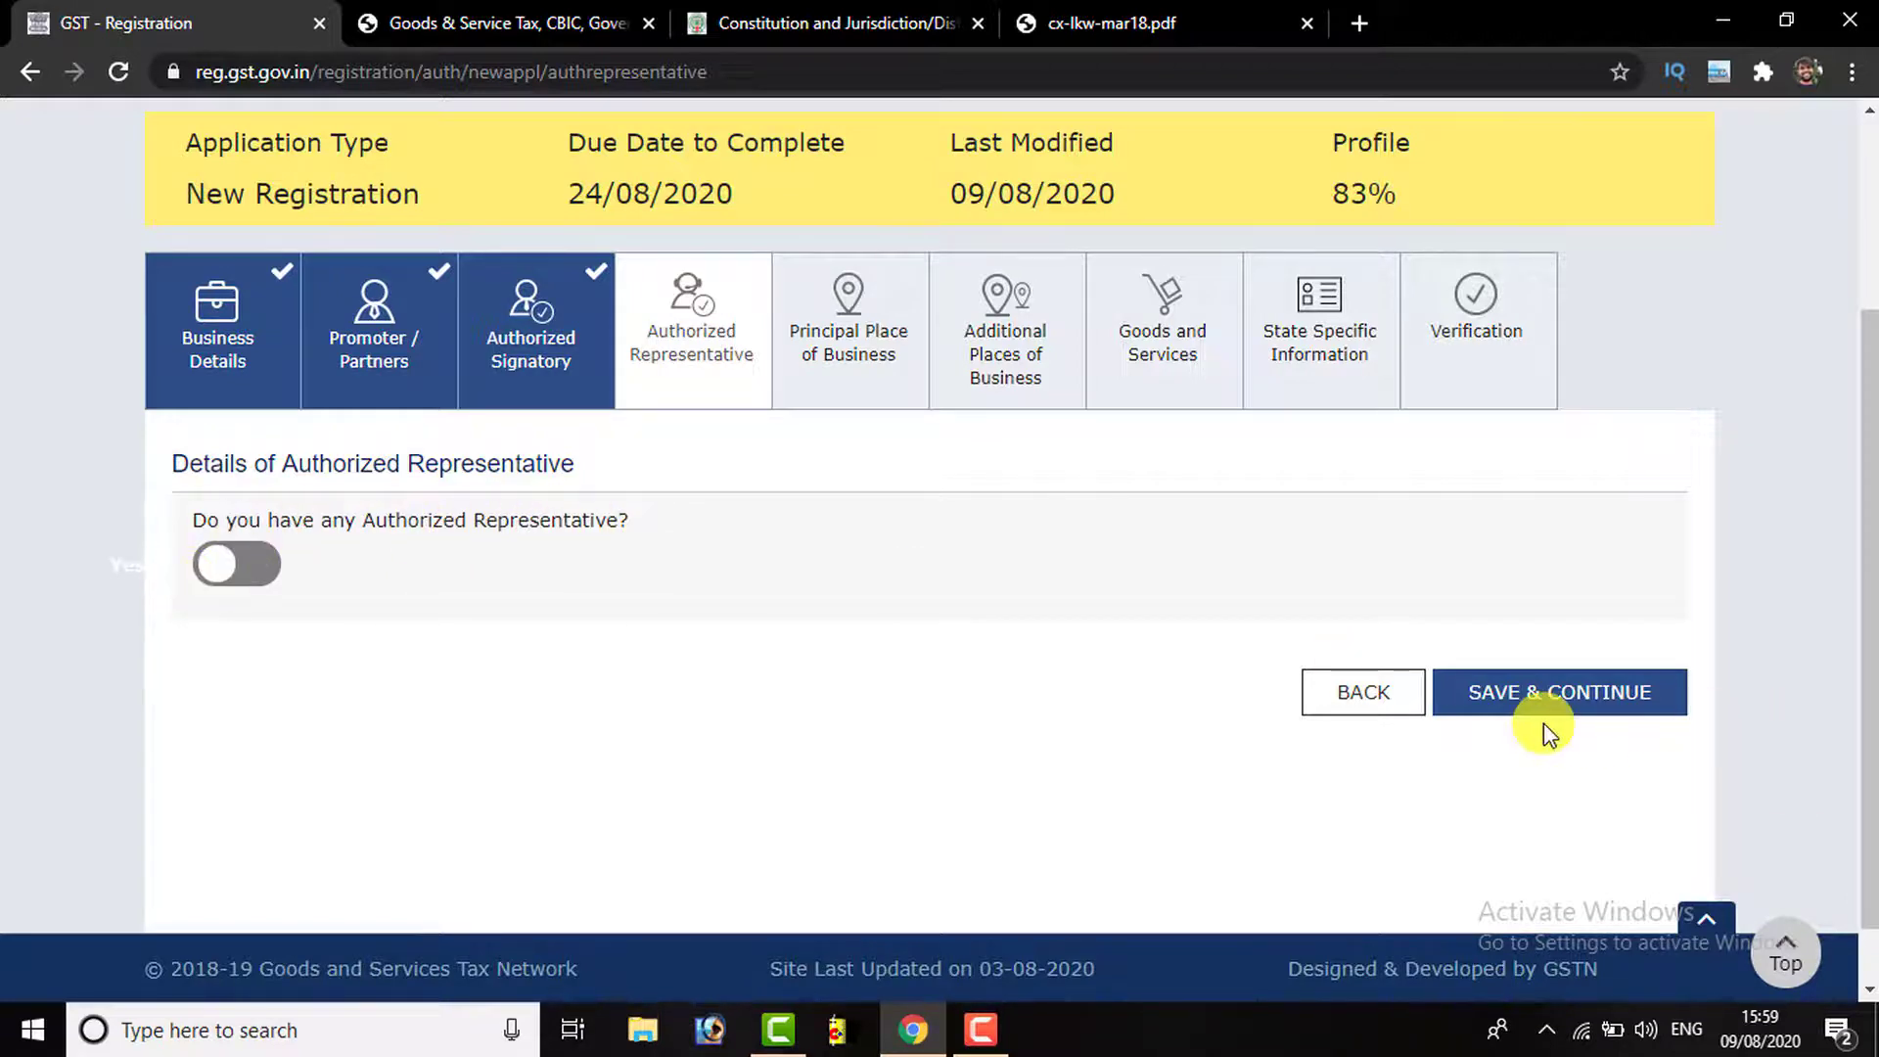
click(1537, 690)
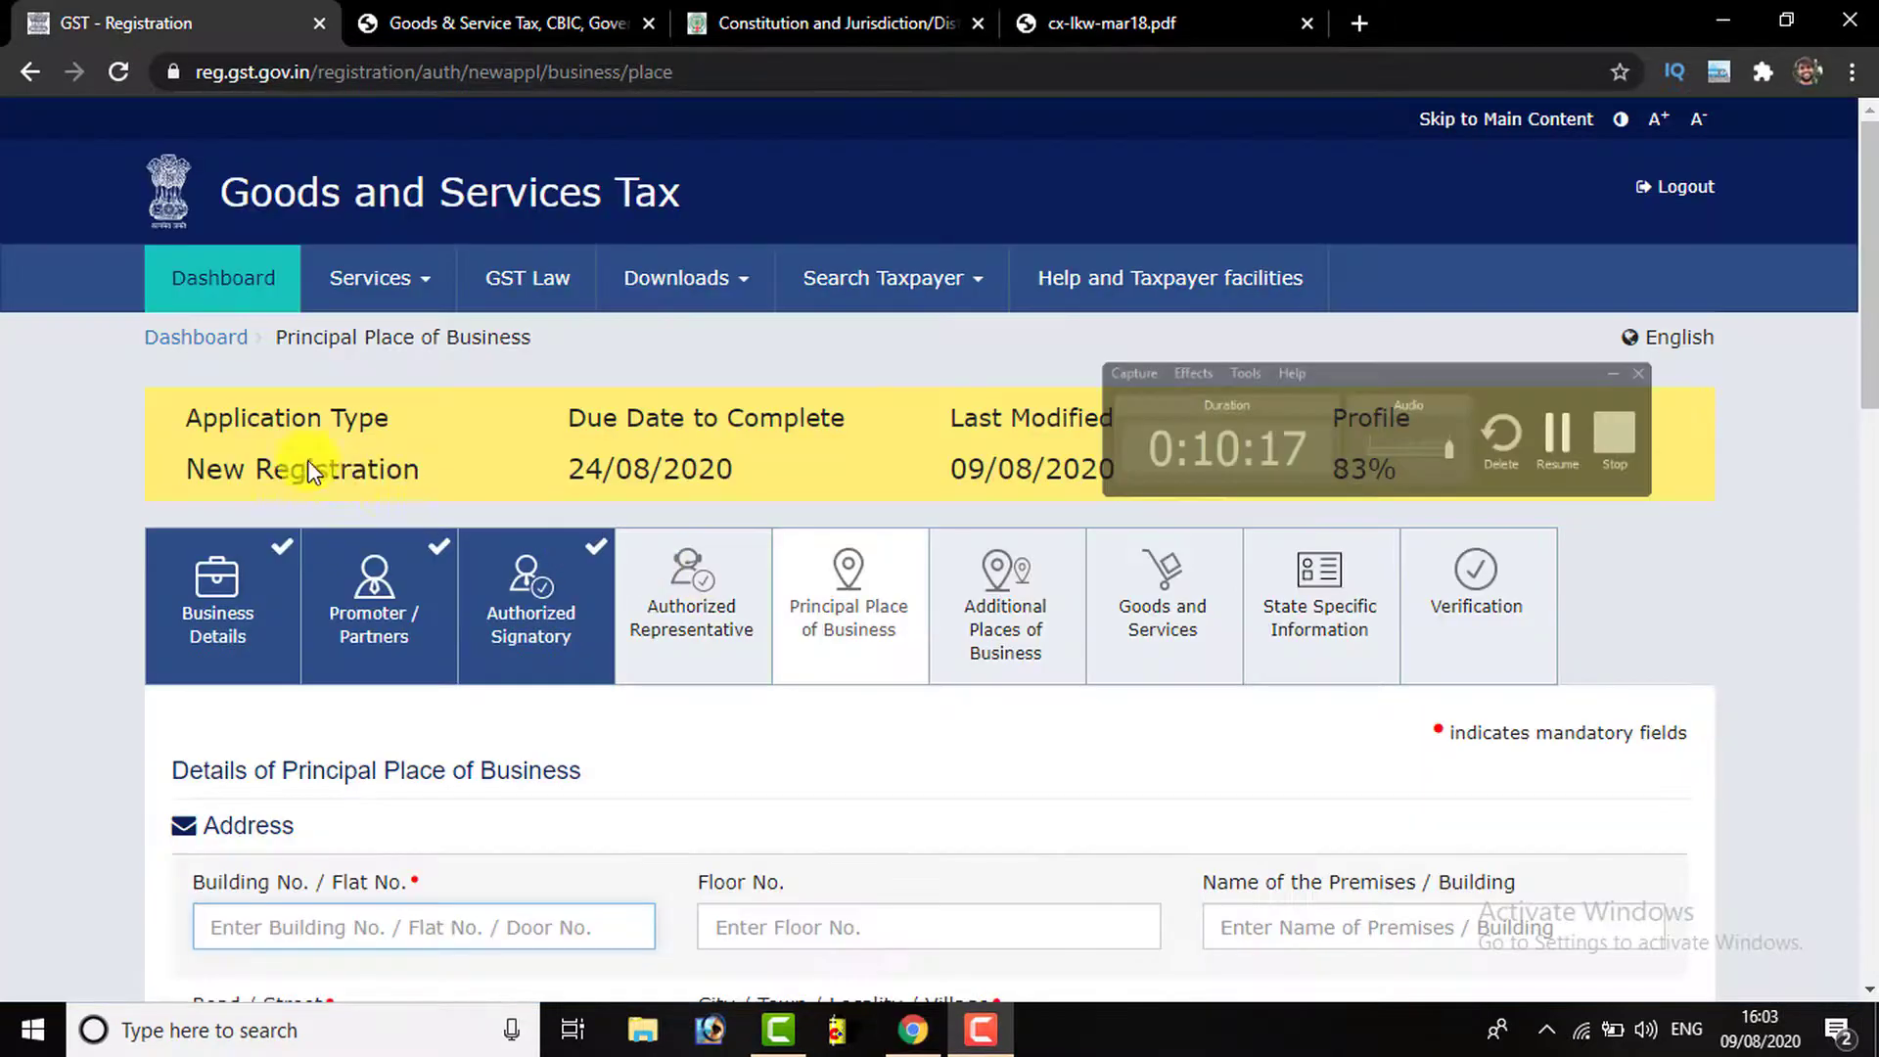
scroll(294, 467, down, 2)
scroll(372, 445, down, 1)
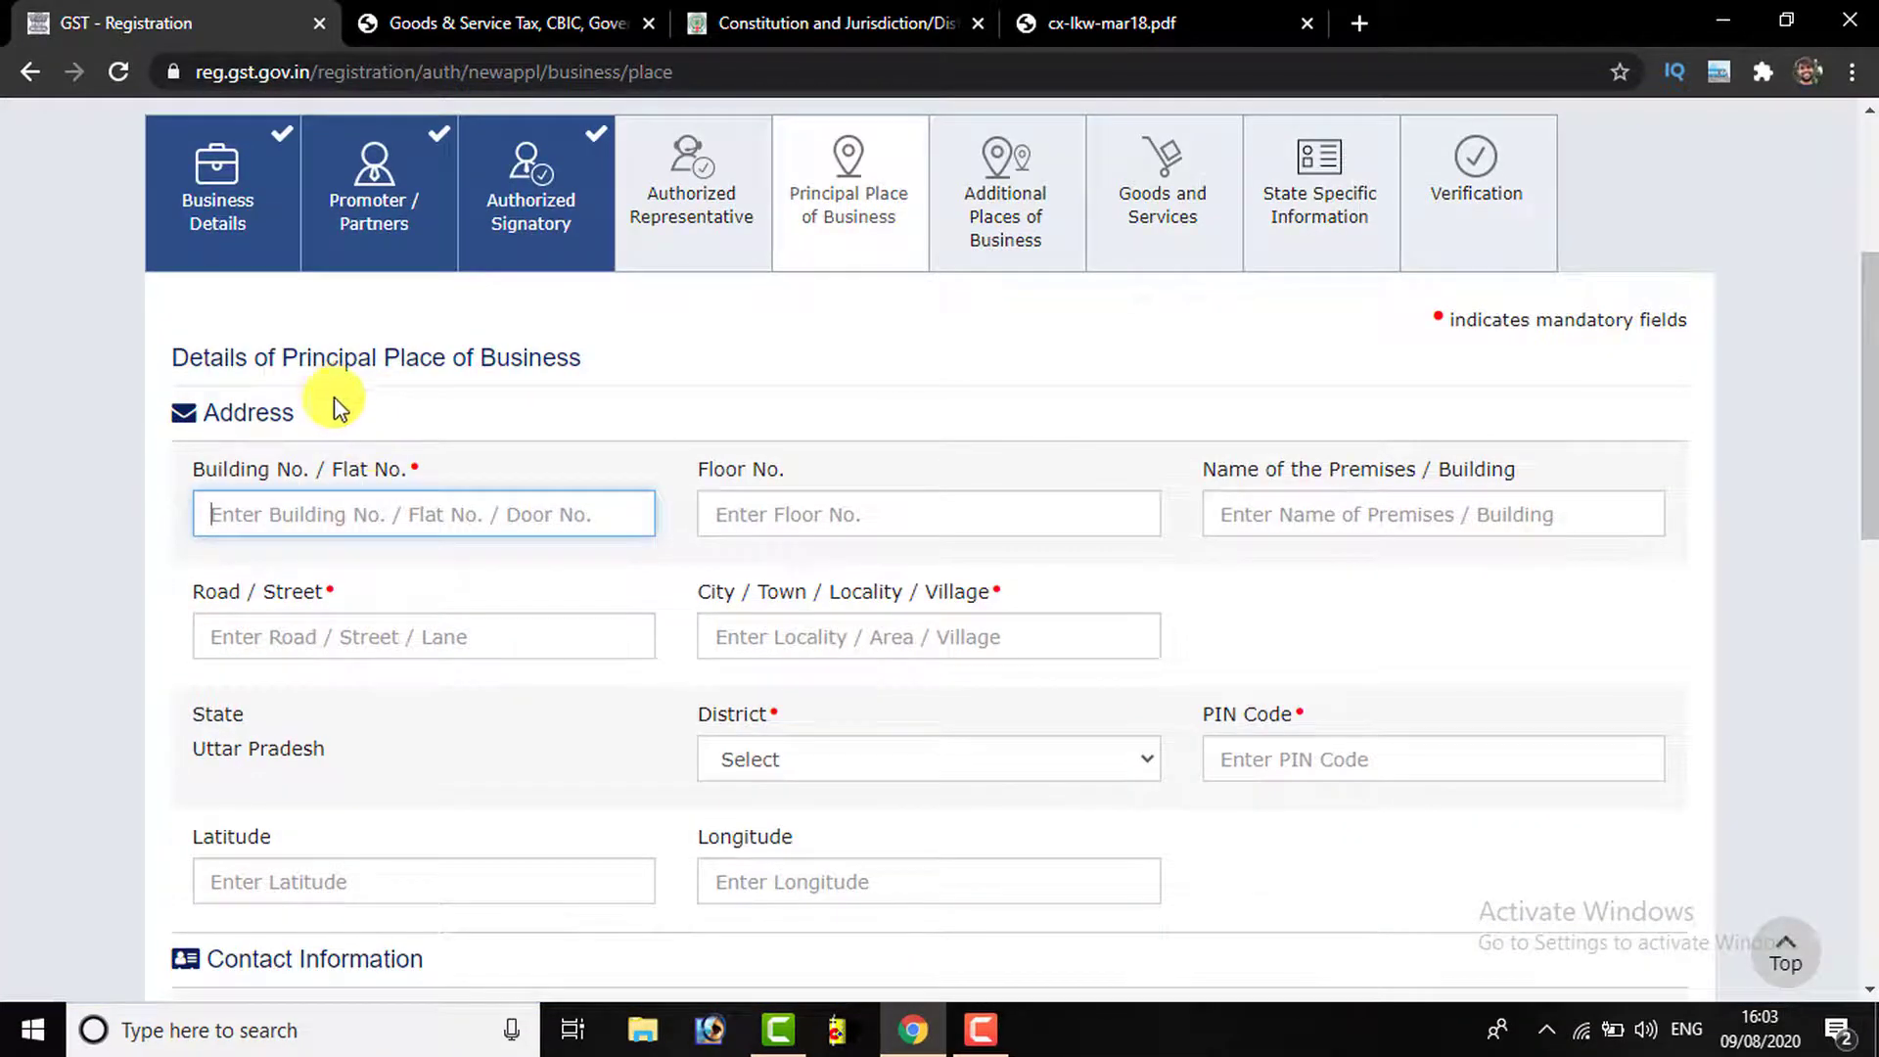
scroll(235, 382, down, 2)
scroll(252, 291, up, 1)
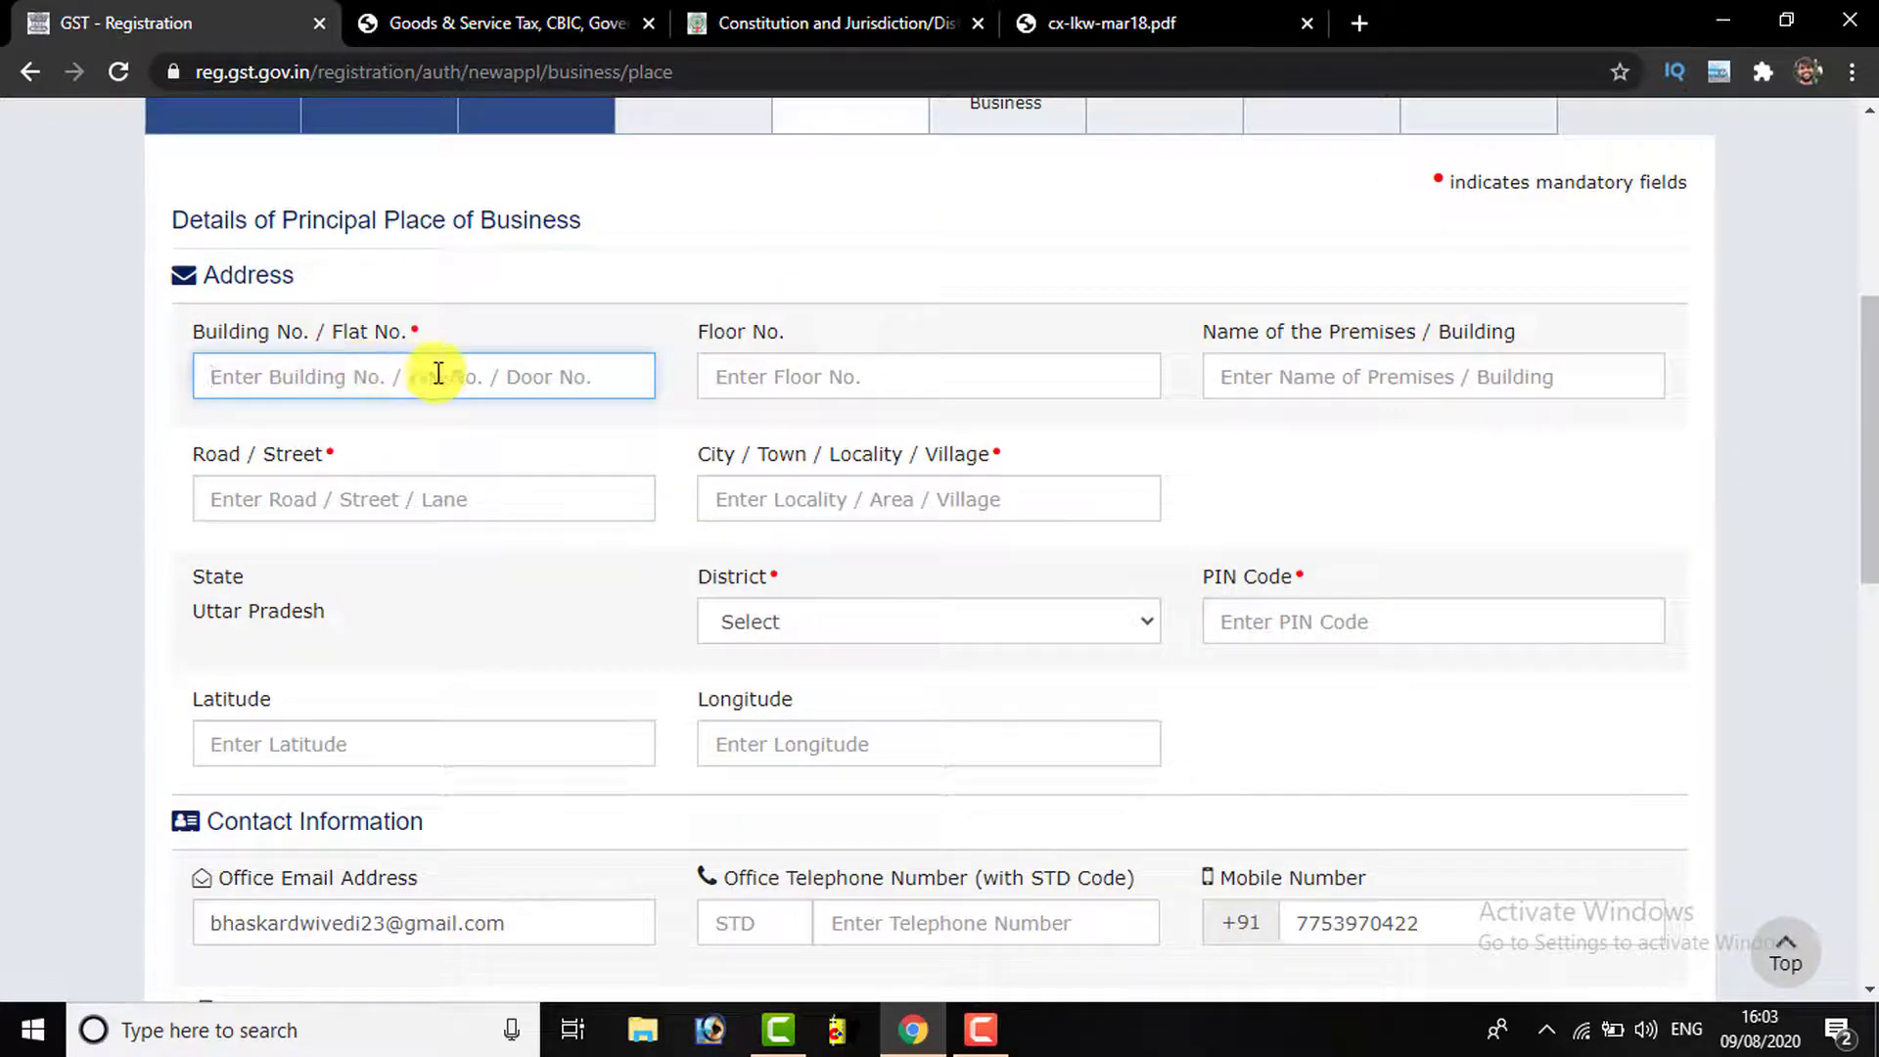
click(859, 375)
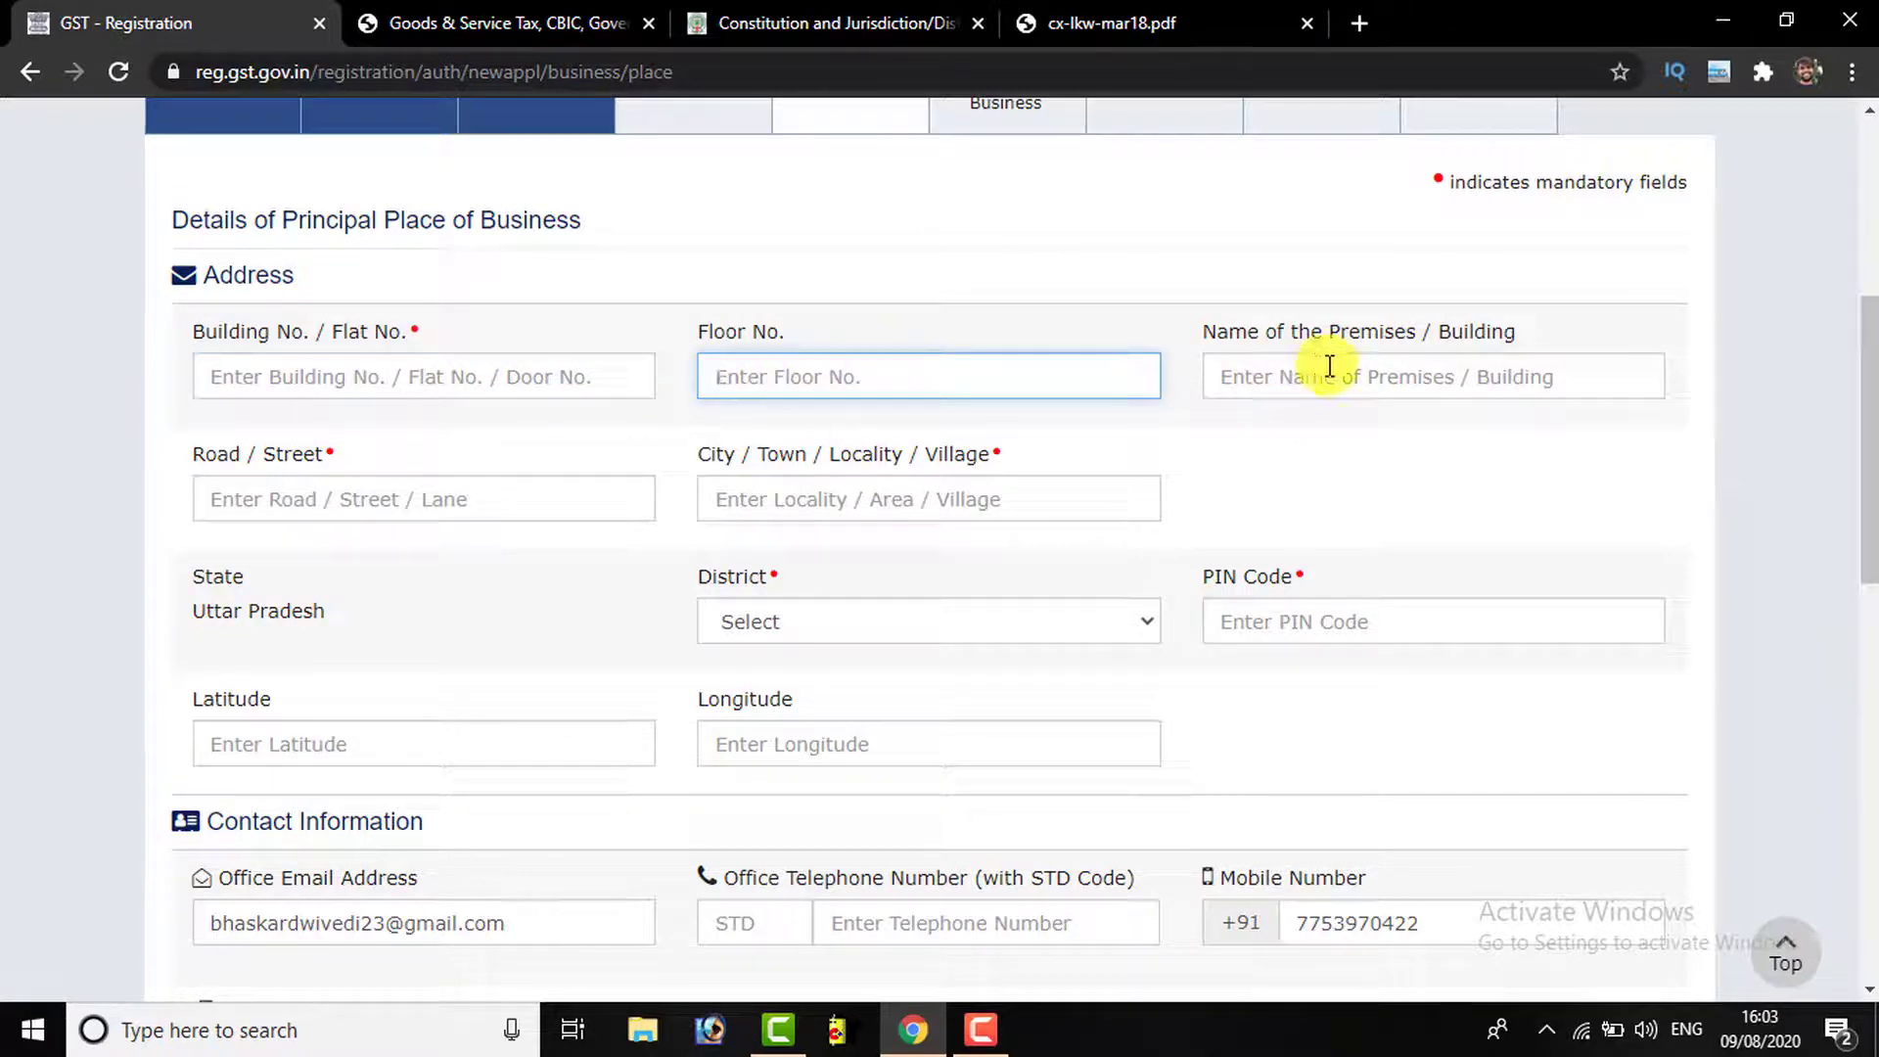
click(1380, 374)
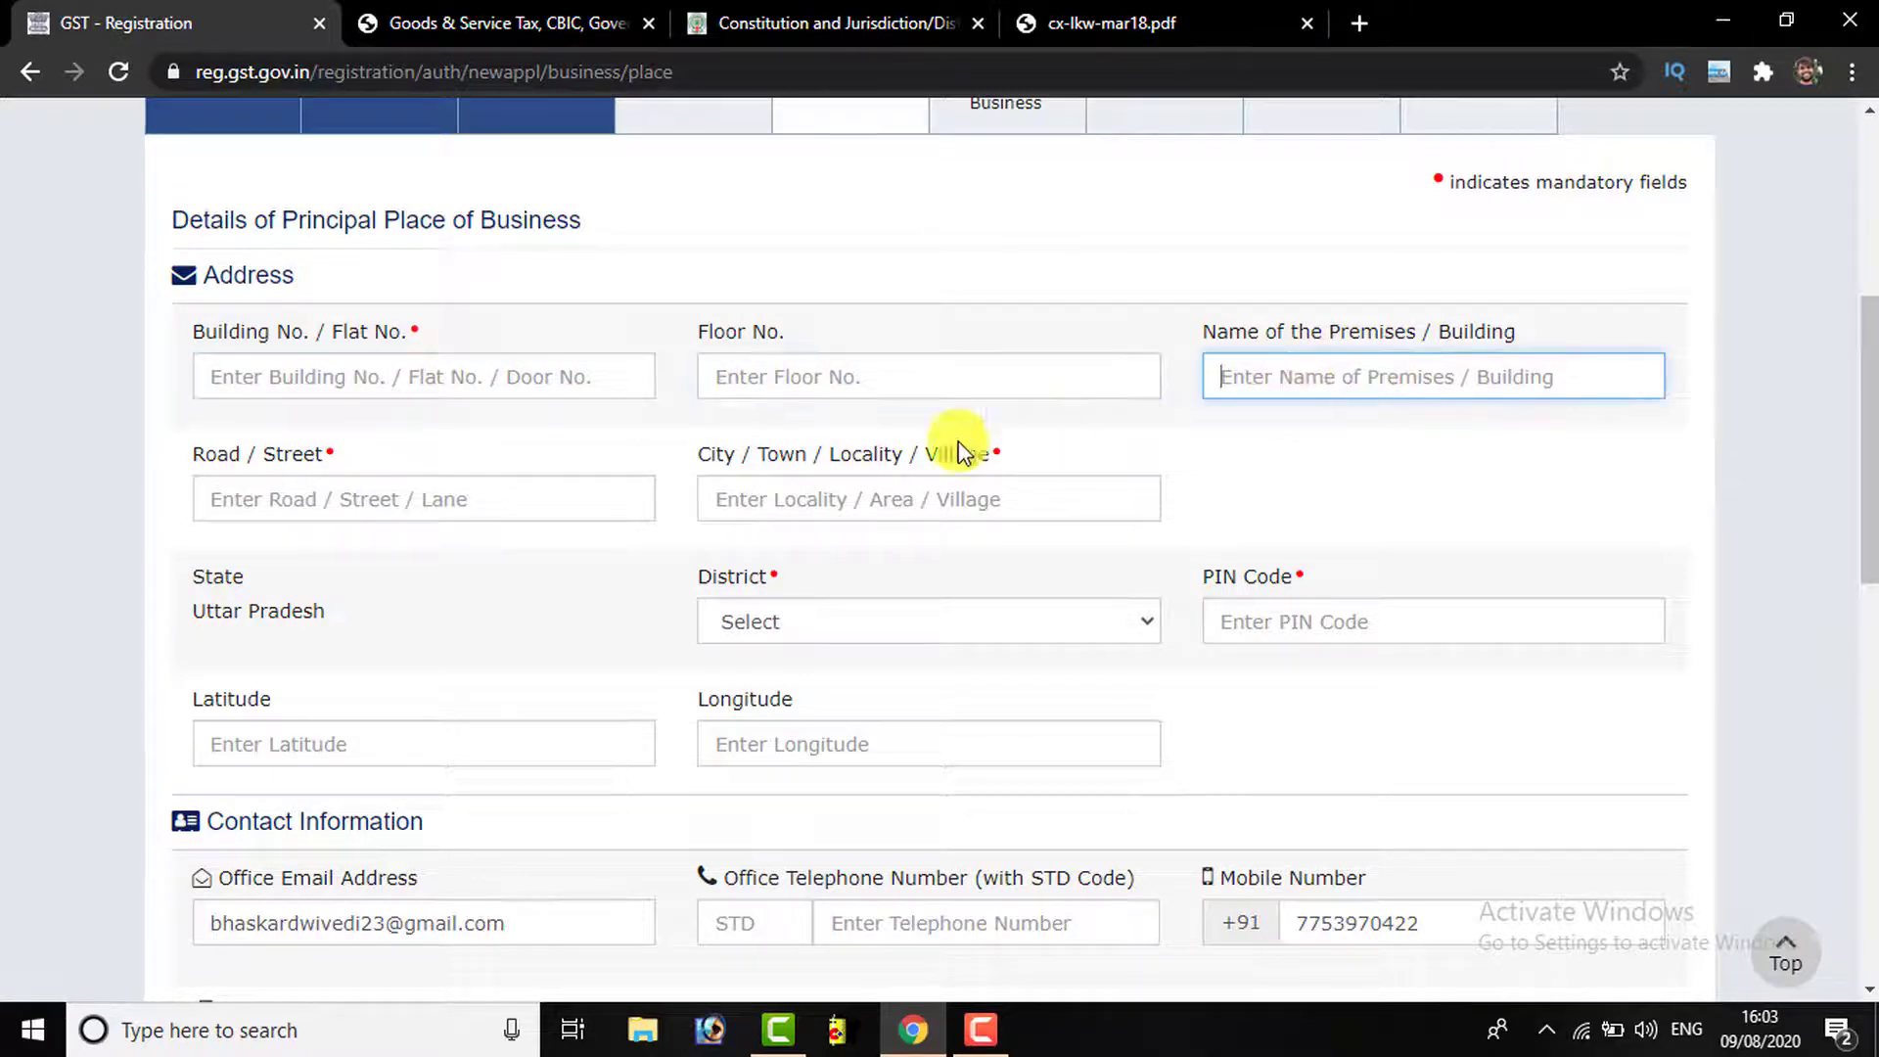
click(364, 503)
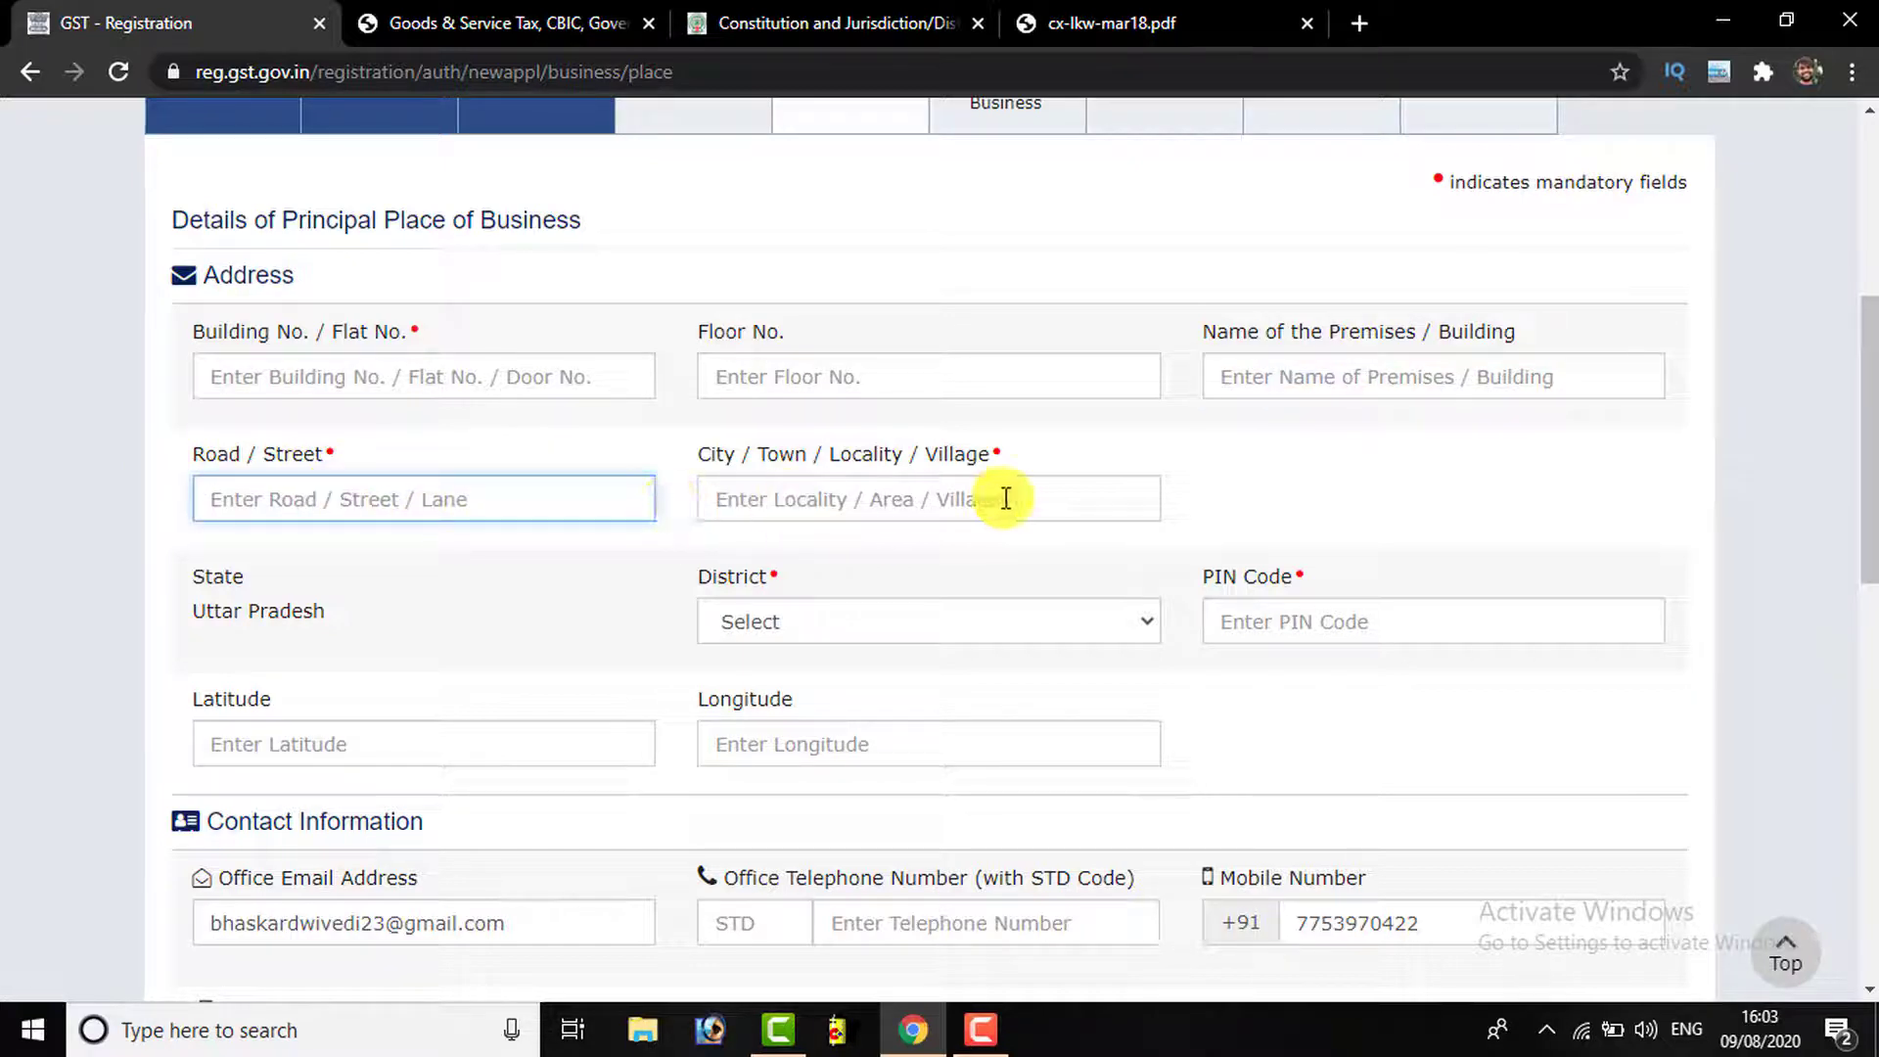
click(929, 498)
scroll(1040, 490, down, 3)
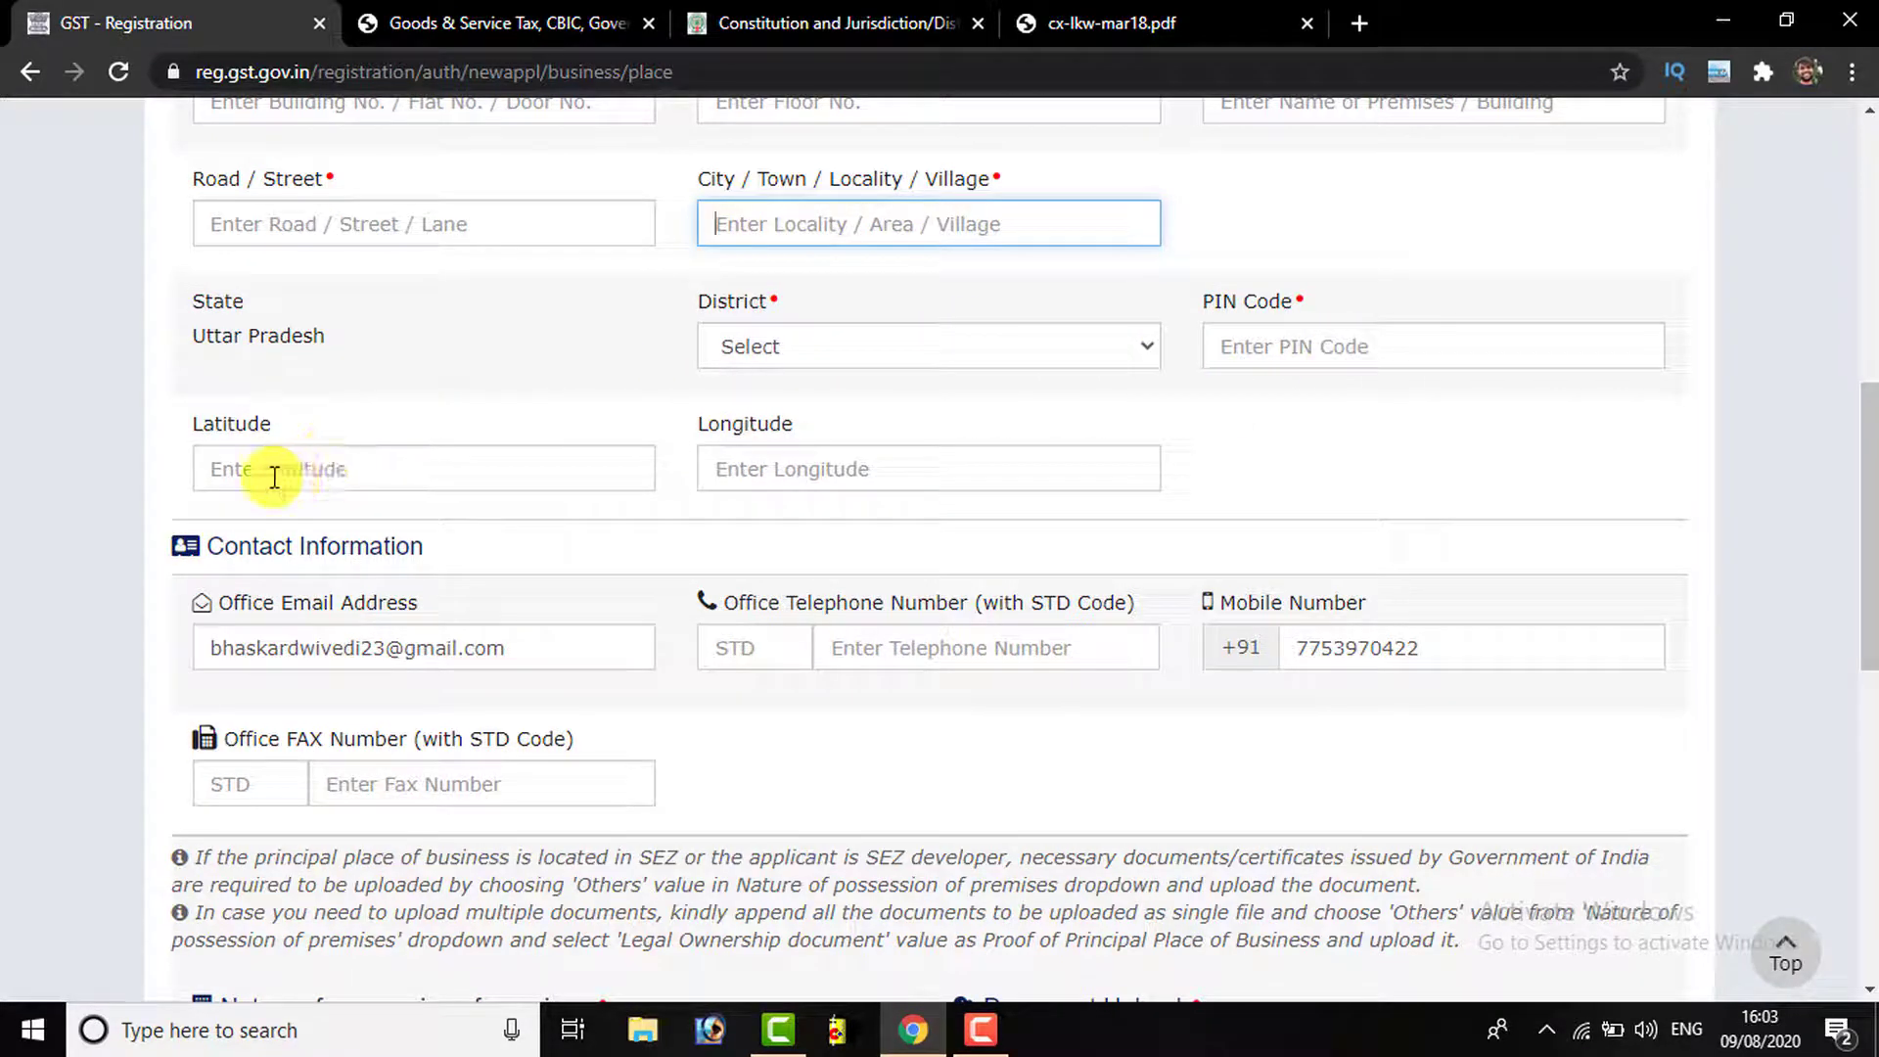
click(832, 468)
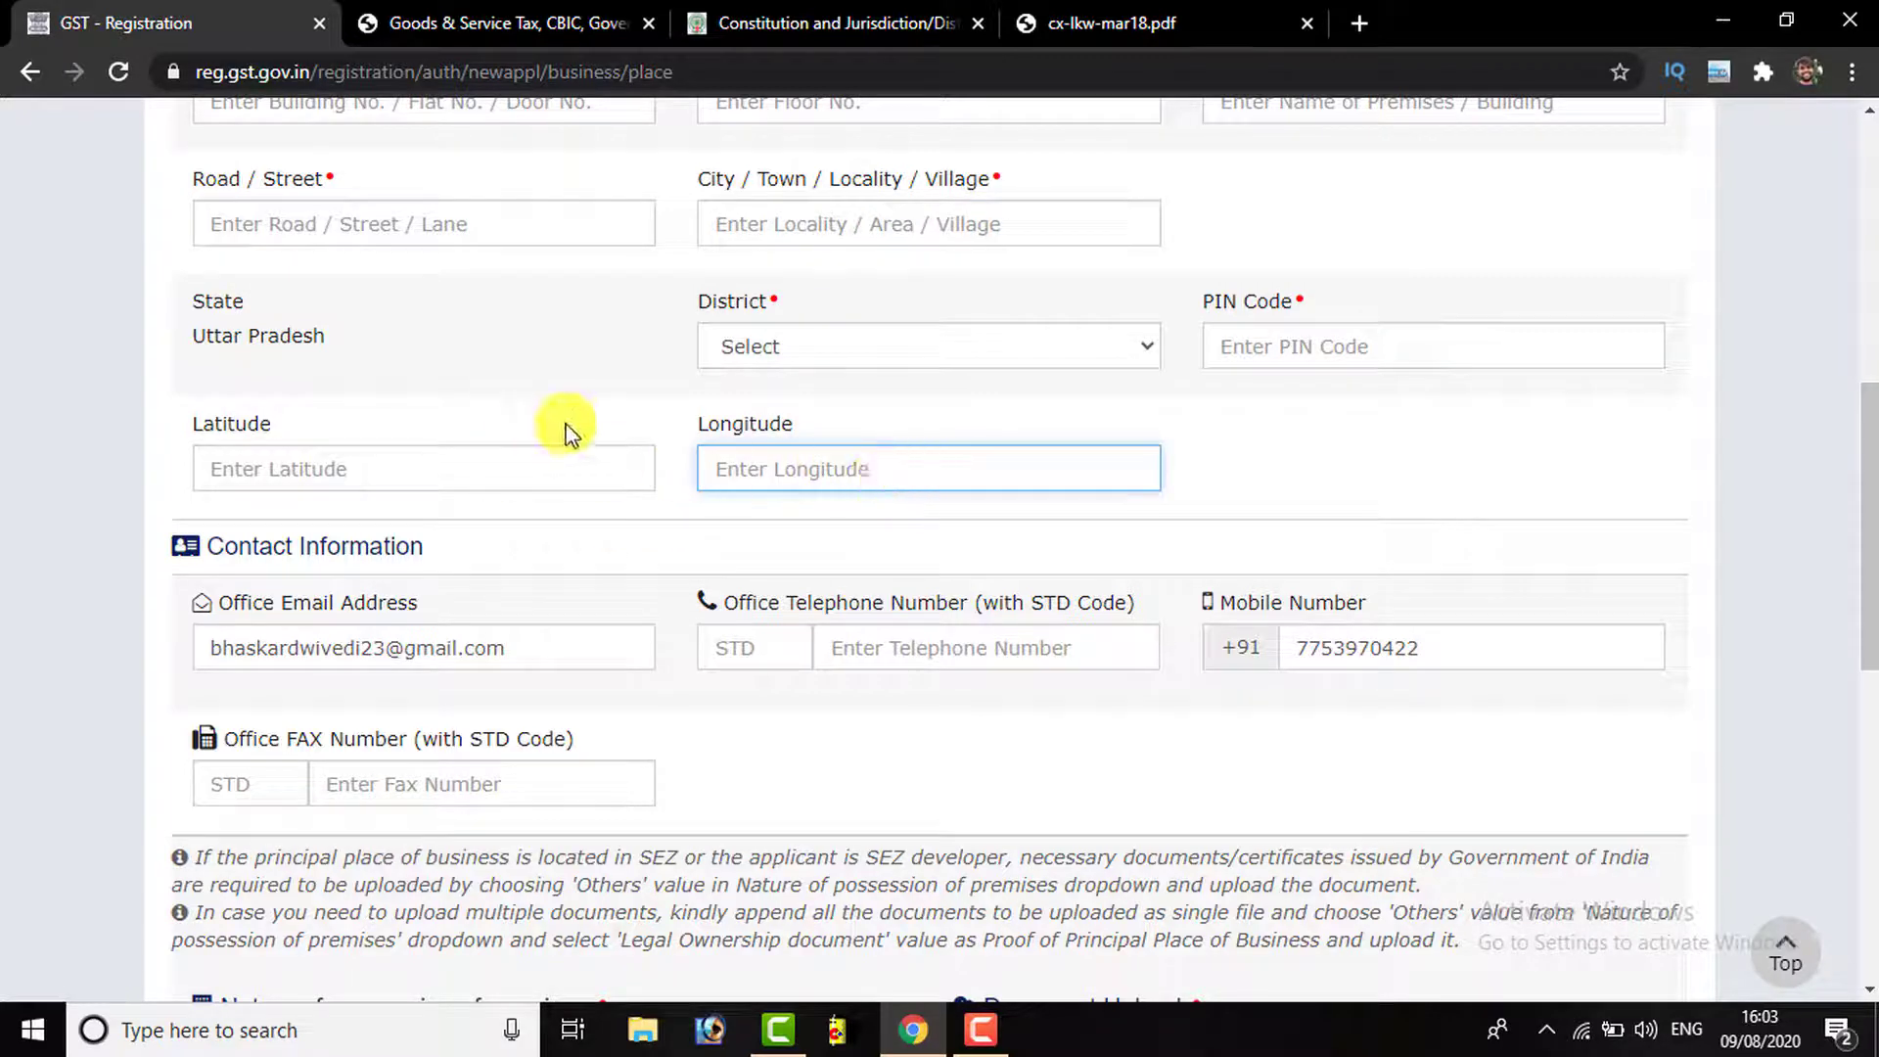
scroll(423, 472, down, 1)
scroll(423, 472, down, 1)
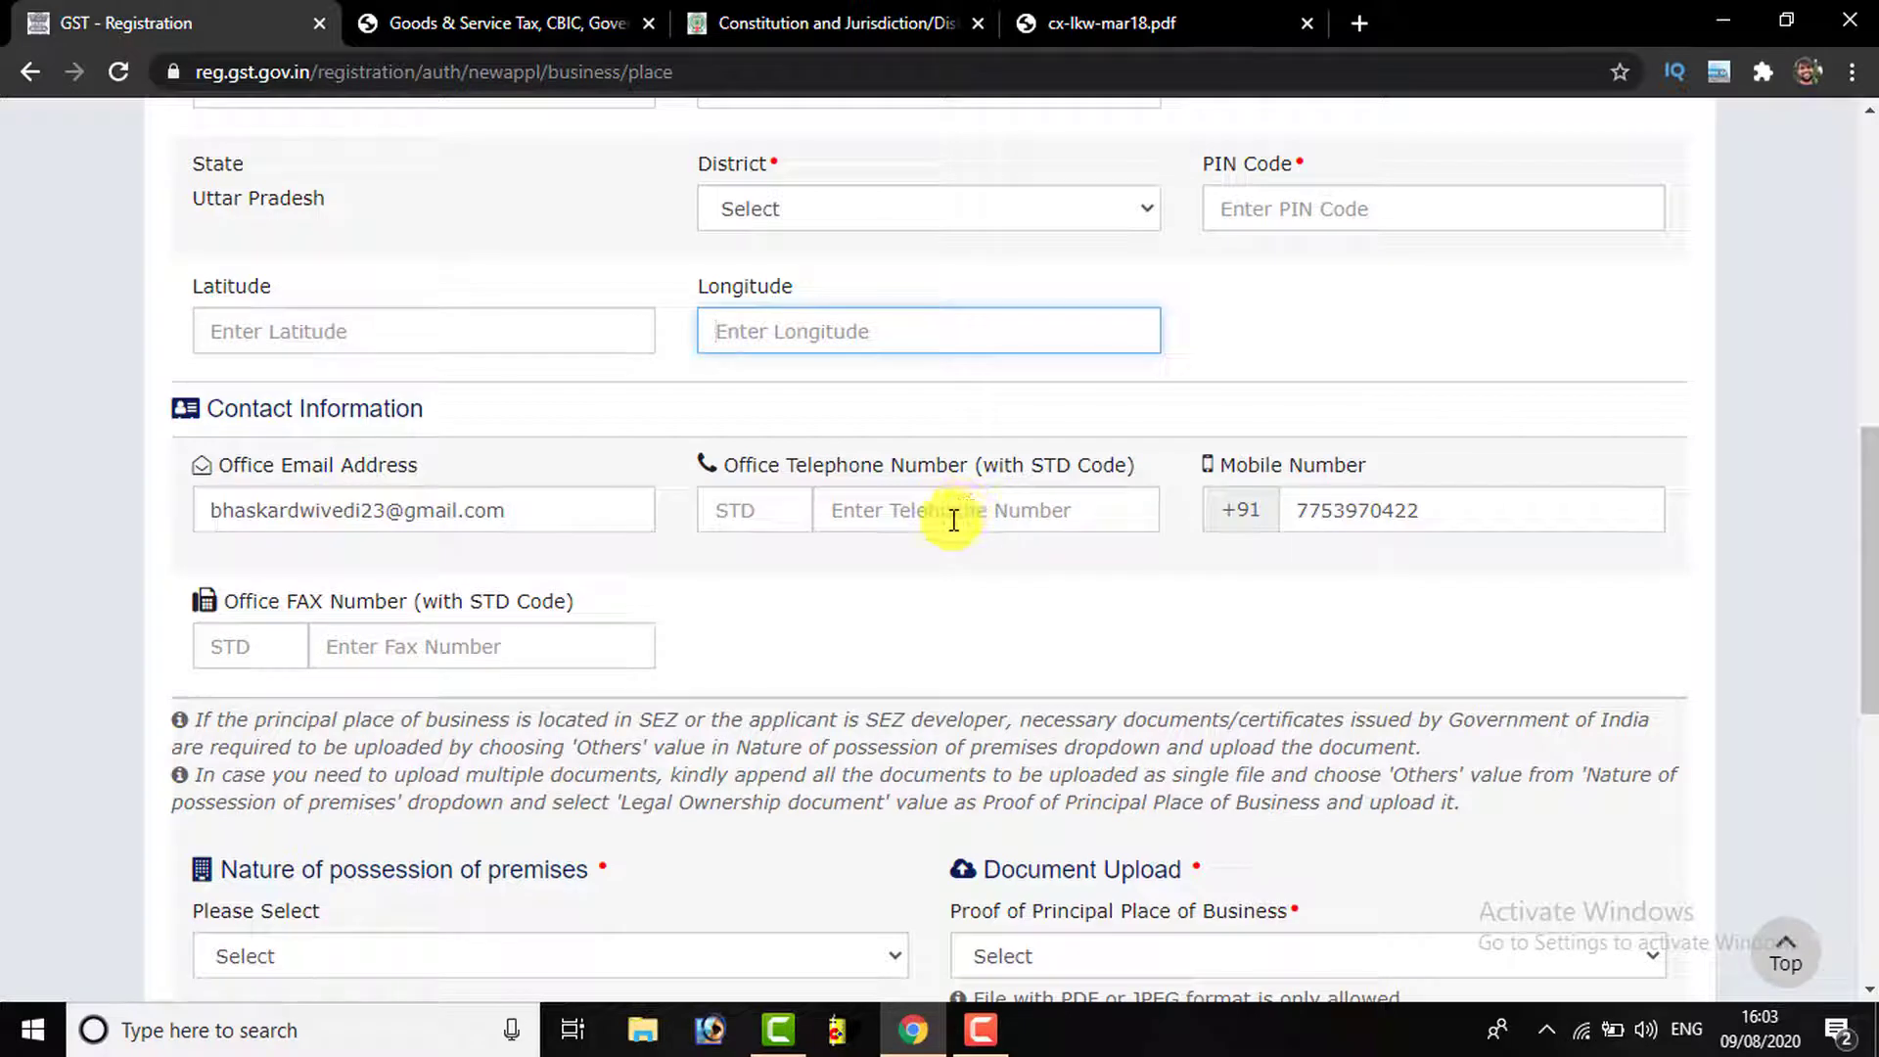
scroll(332, 631, down, 3)
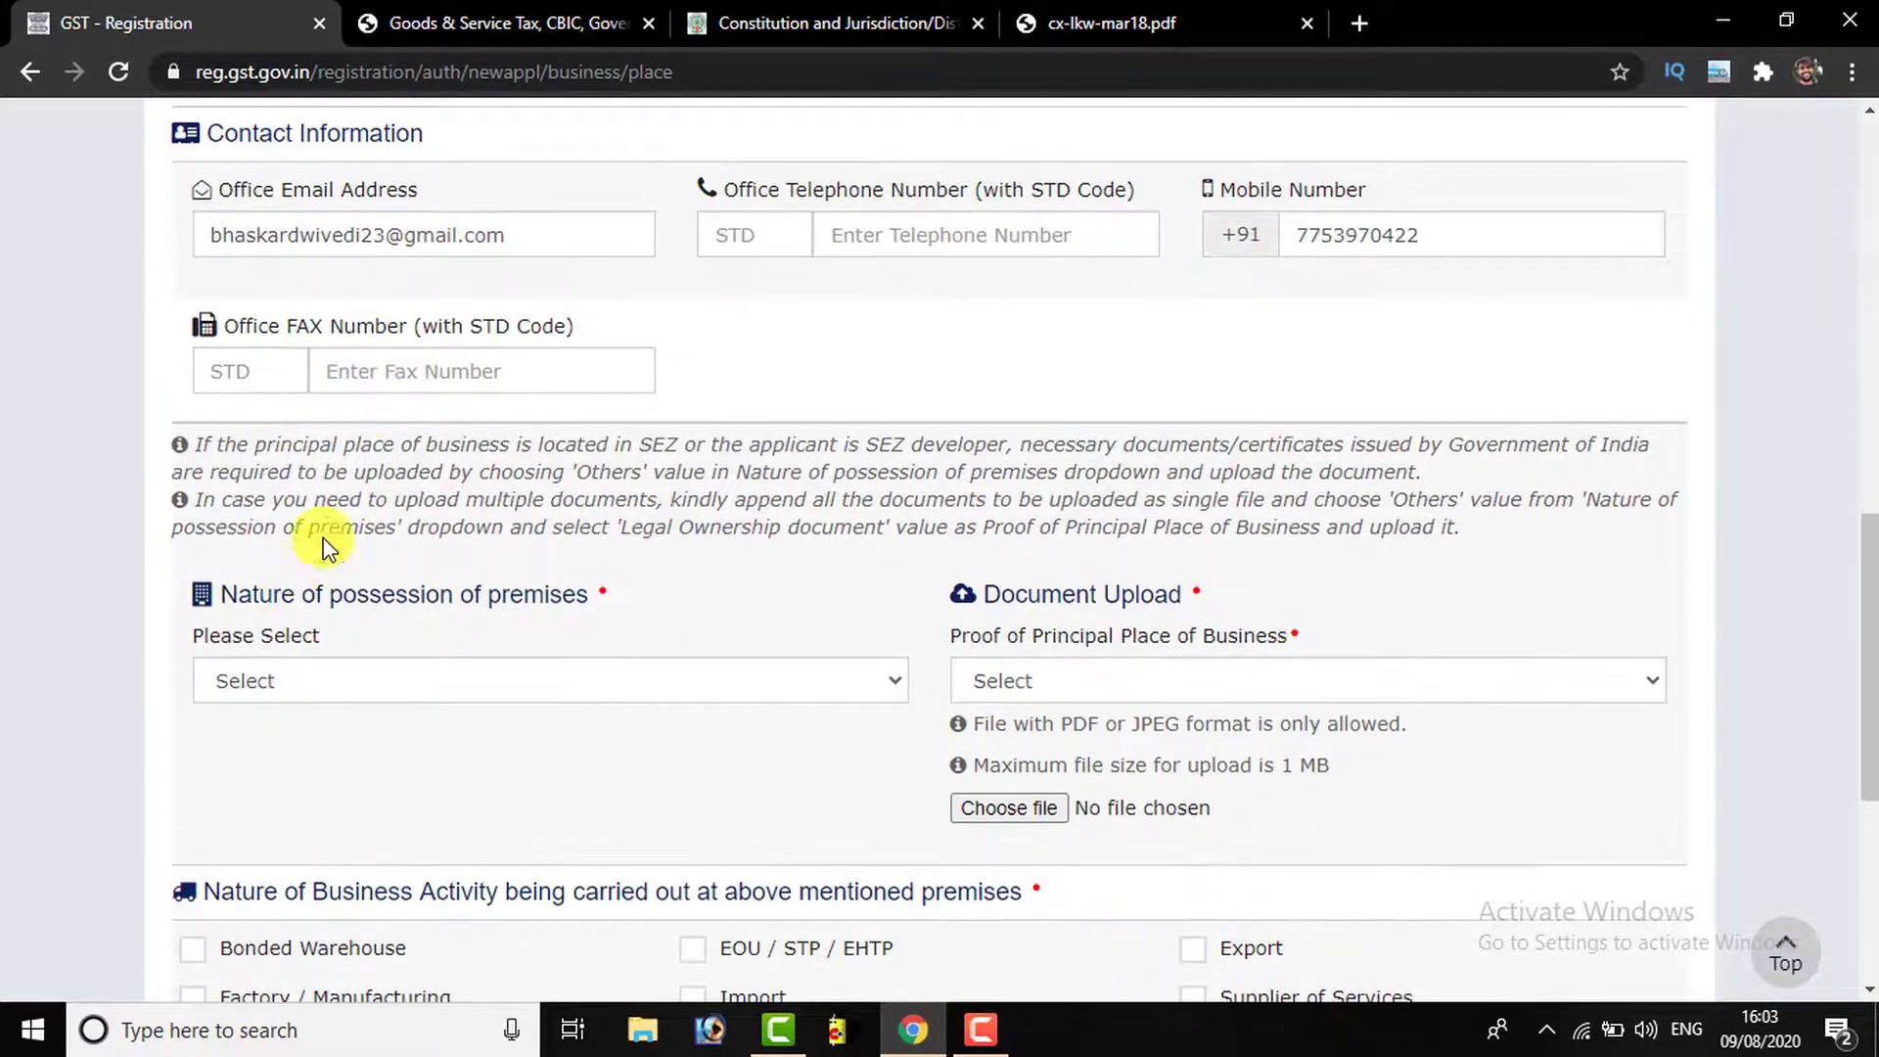
scroll(369, 470, down, 1)
scroll(605, 501, down, 1)
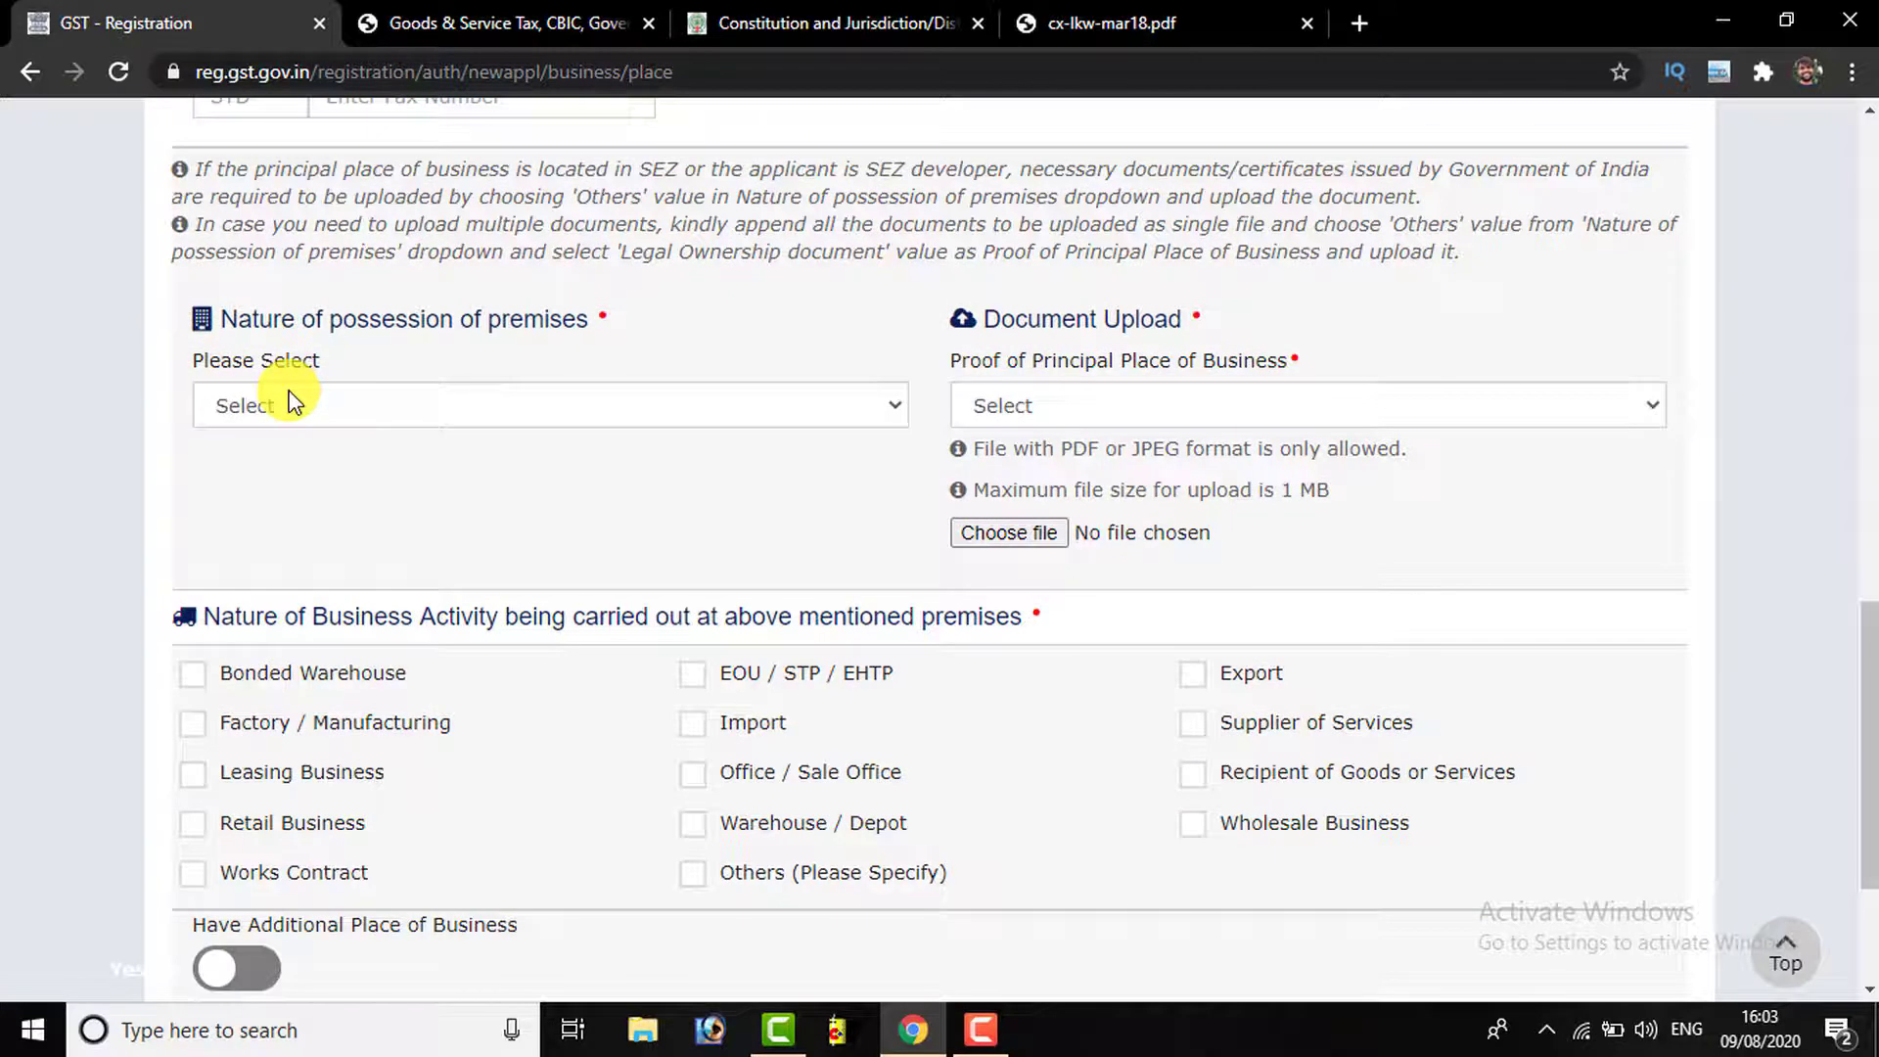
Set Nature of possession to Rented and the proof document type to Electricity Bill
click(429, 409)
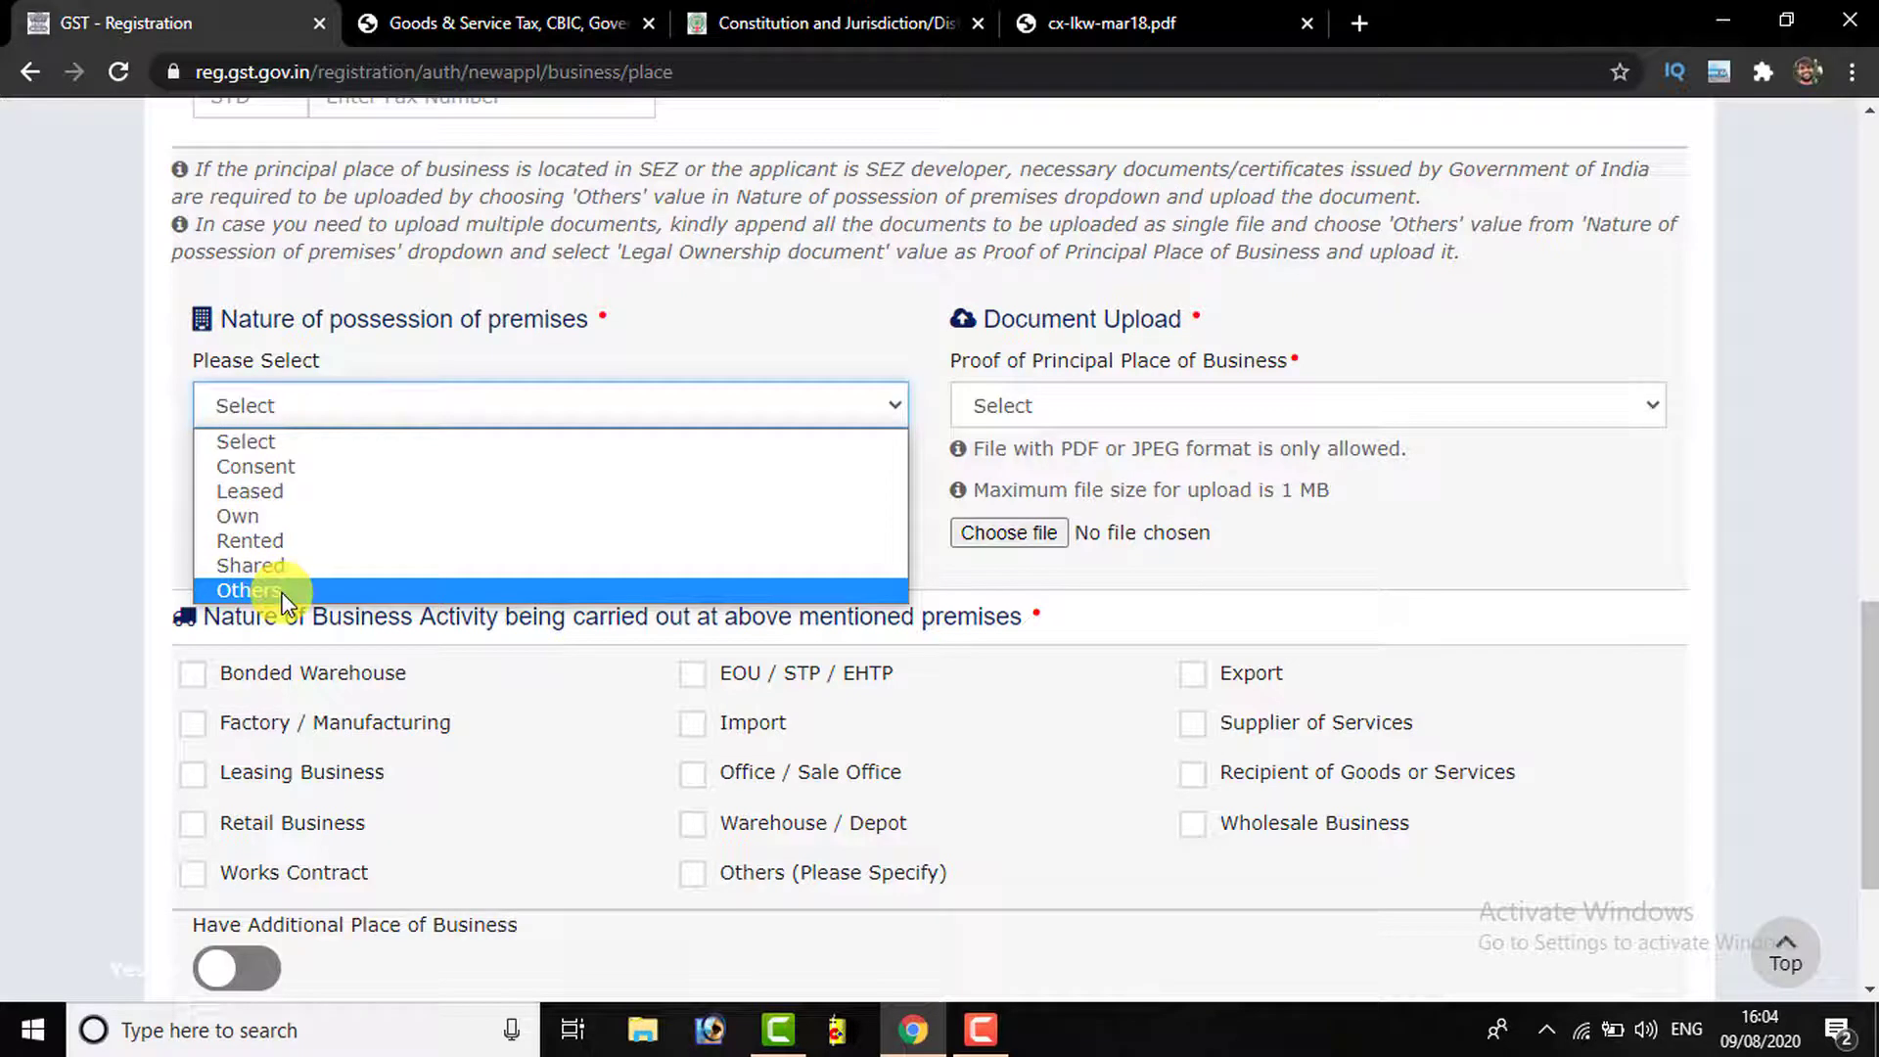
click(285, 542)
click(732, 497)
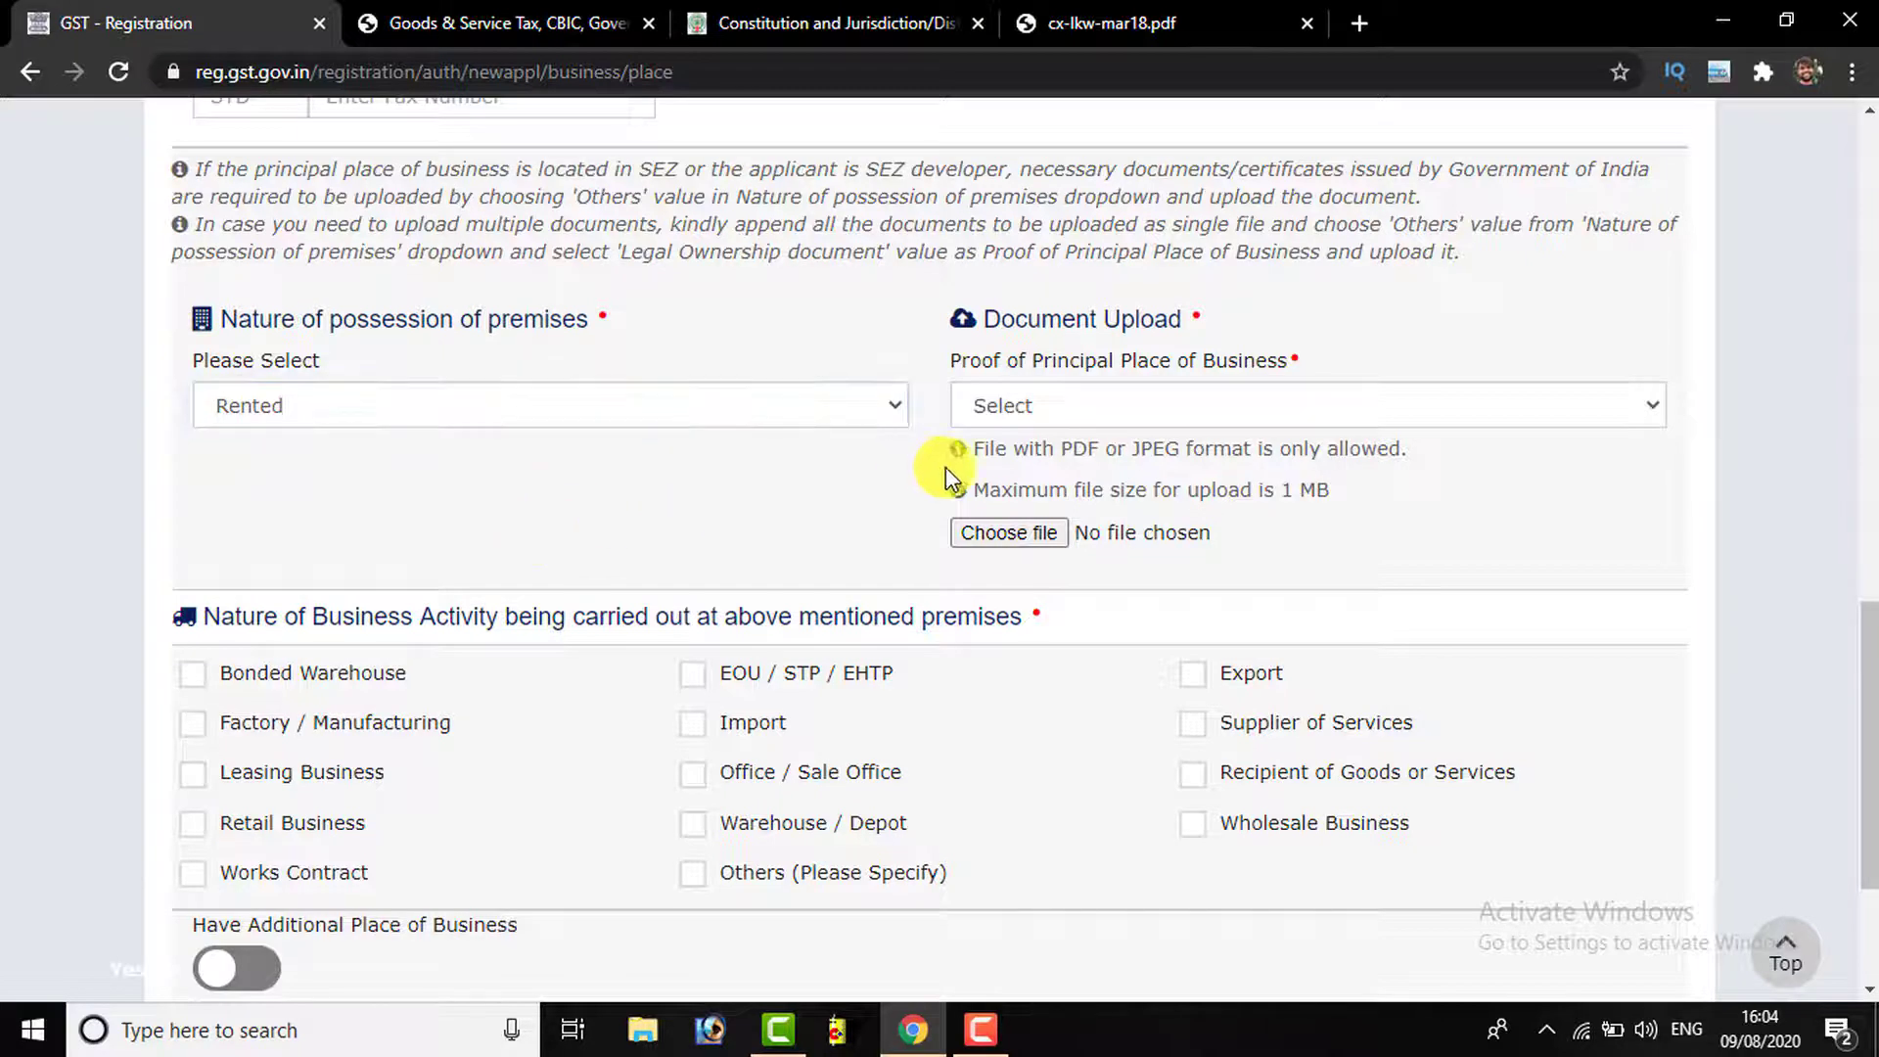
click(1148, 413)
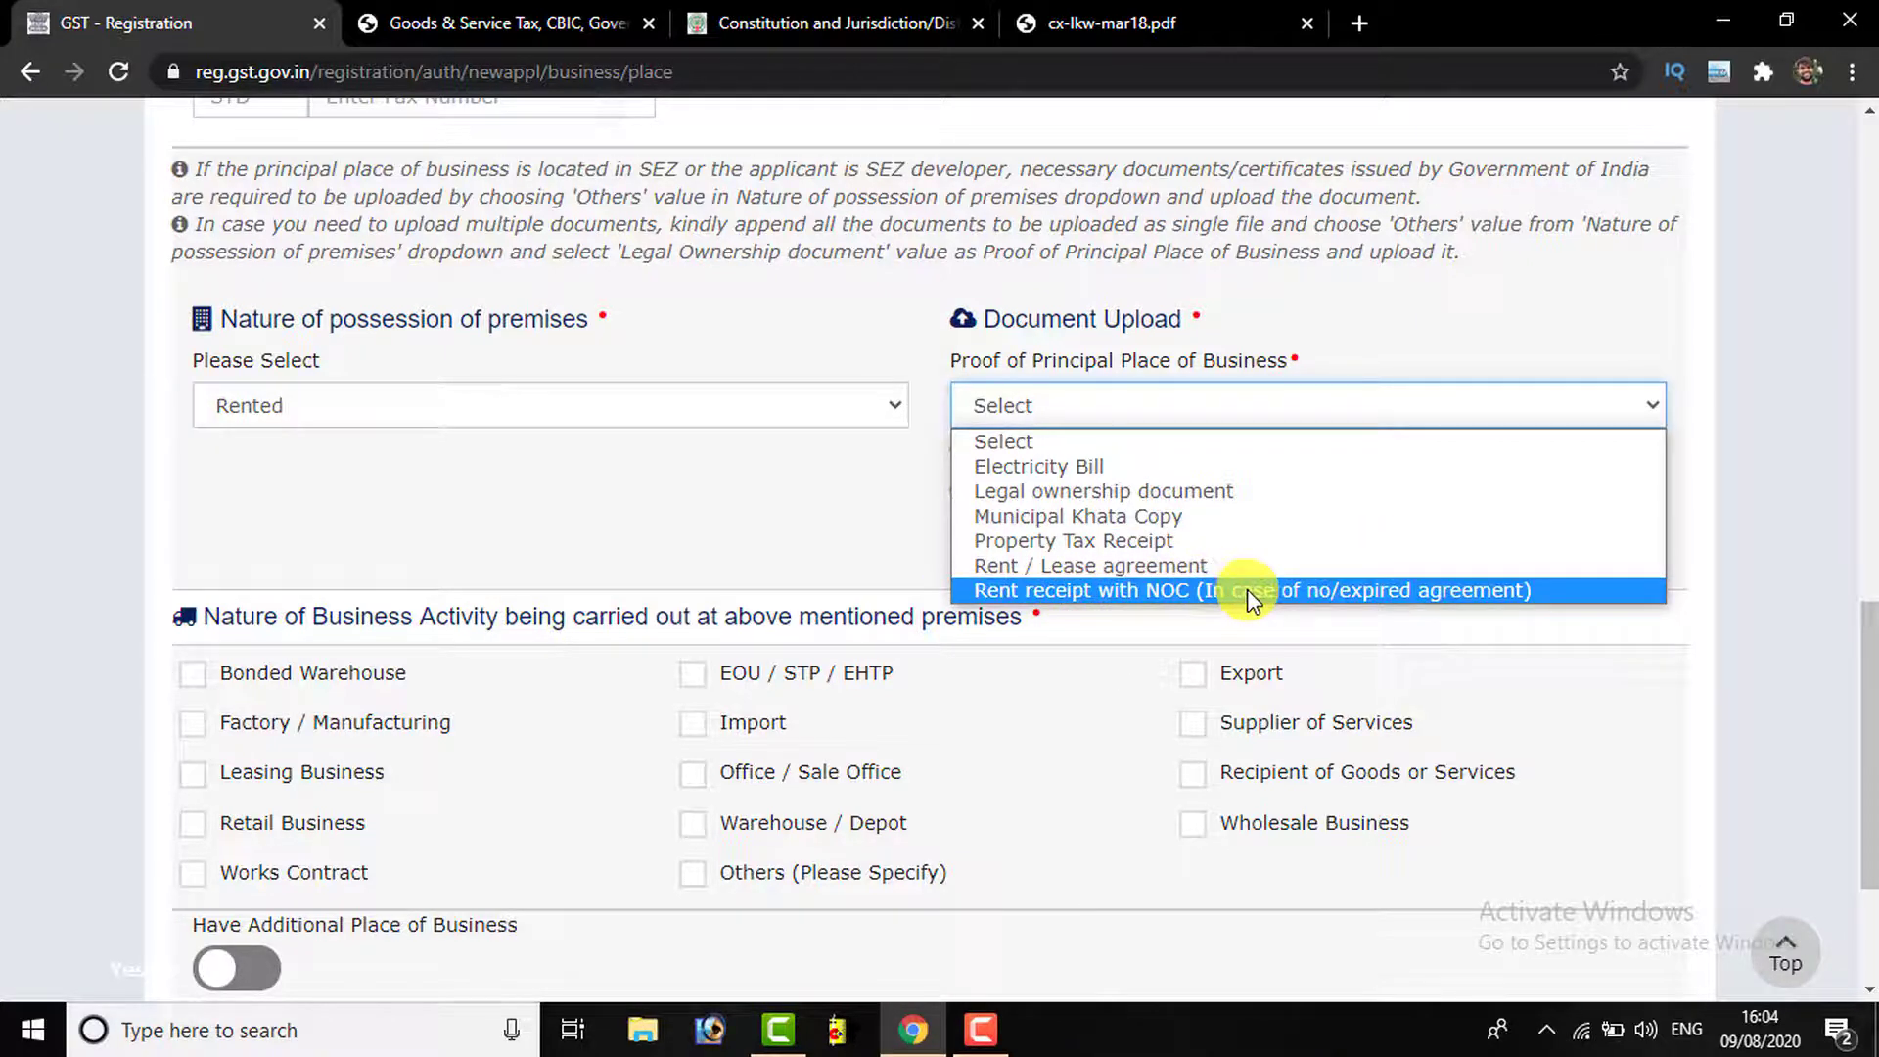
click(1012, 471)
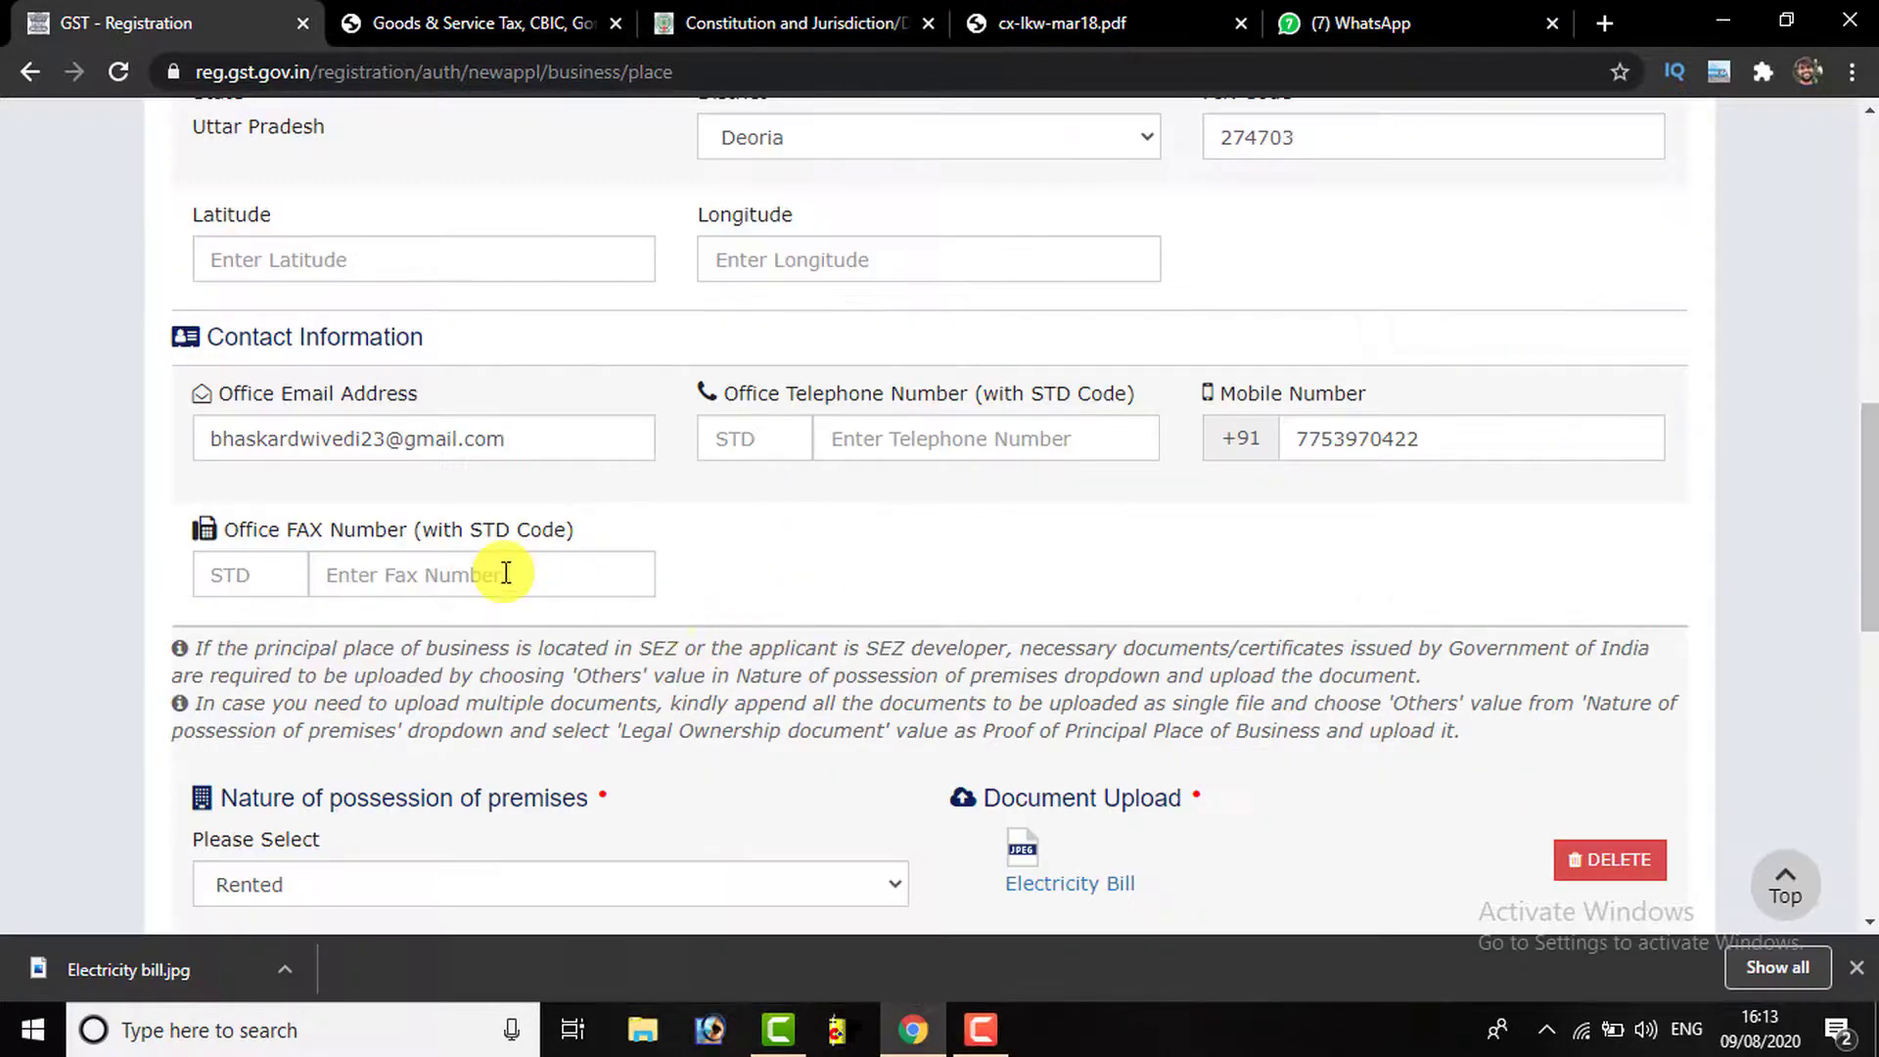
Scroll down past the uploaded Electricity Bill to the business activity checkboxes
scroll(503, 576, down, 5)
scroll(361, 600, down, 1)
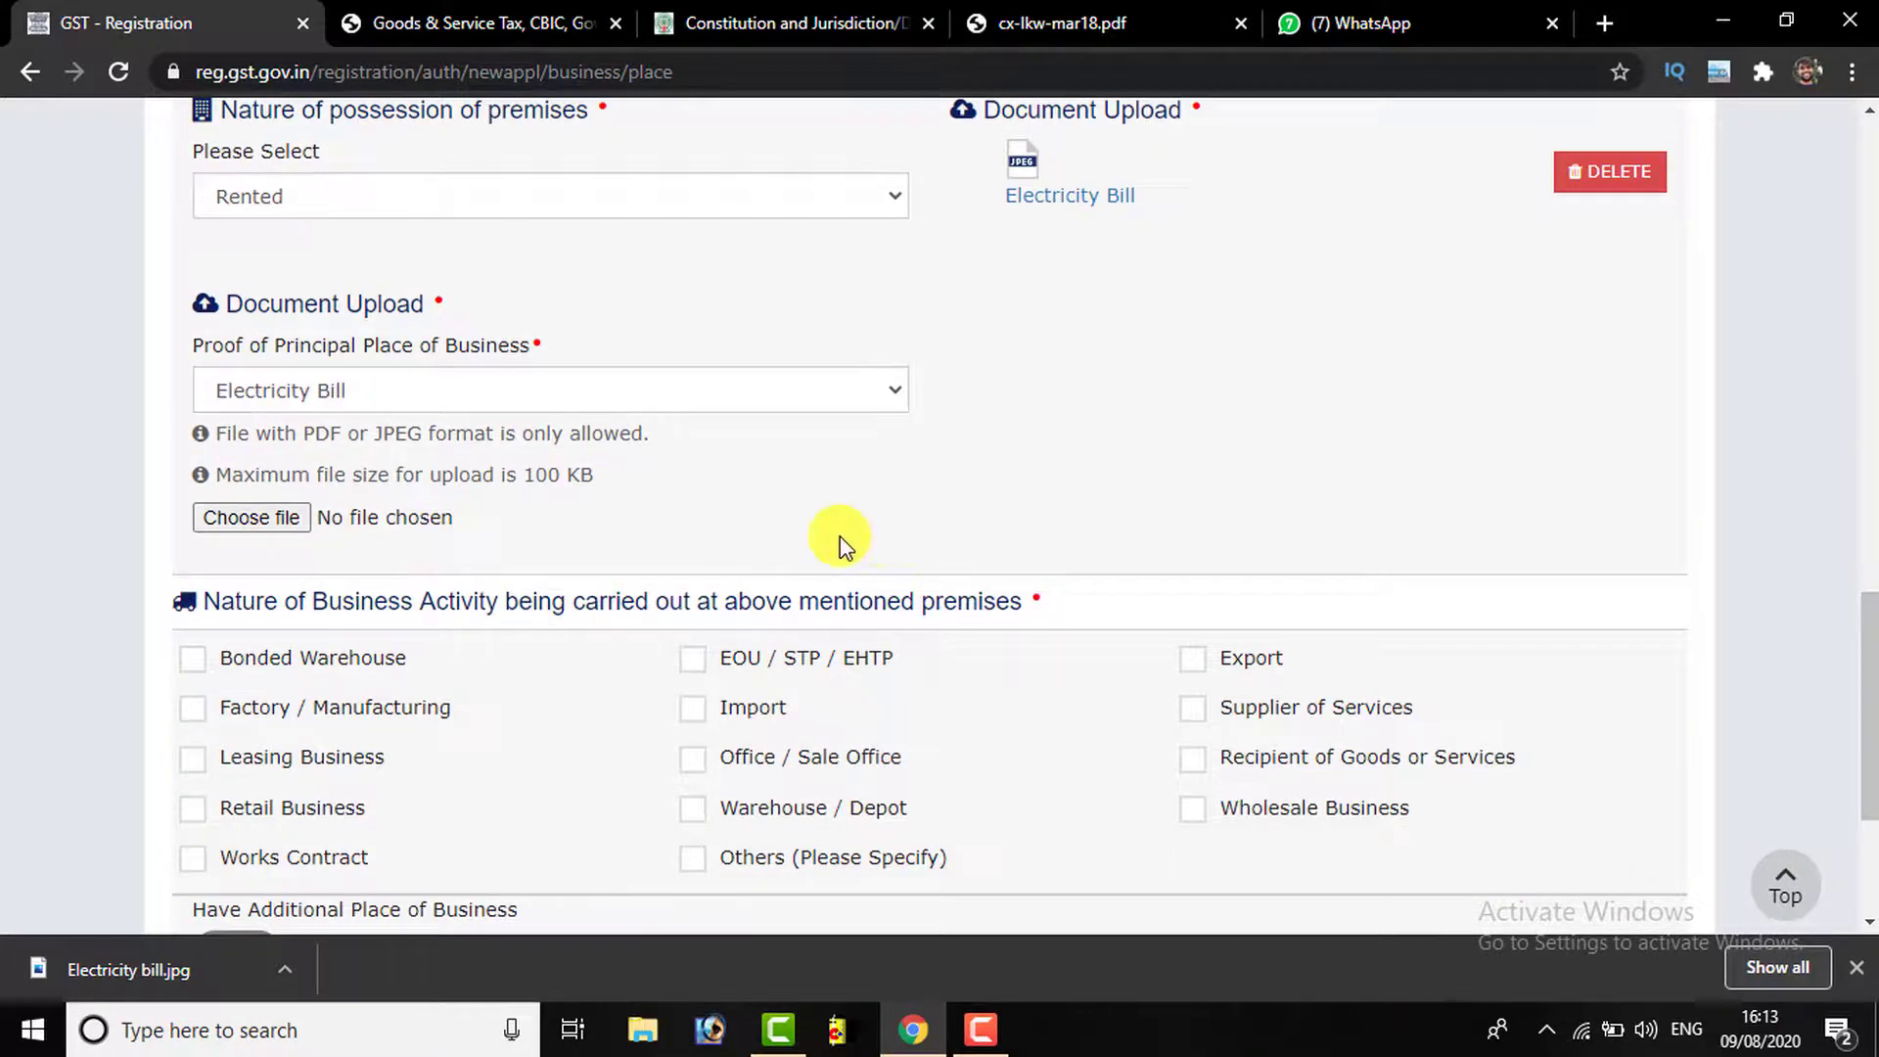
scroll(462, 537, up, 2)
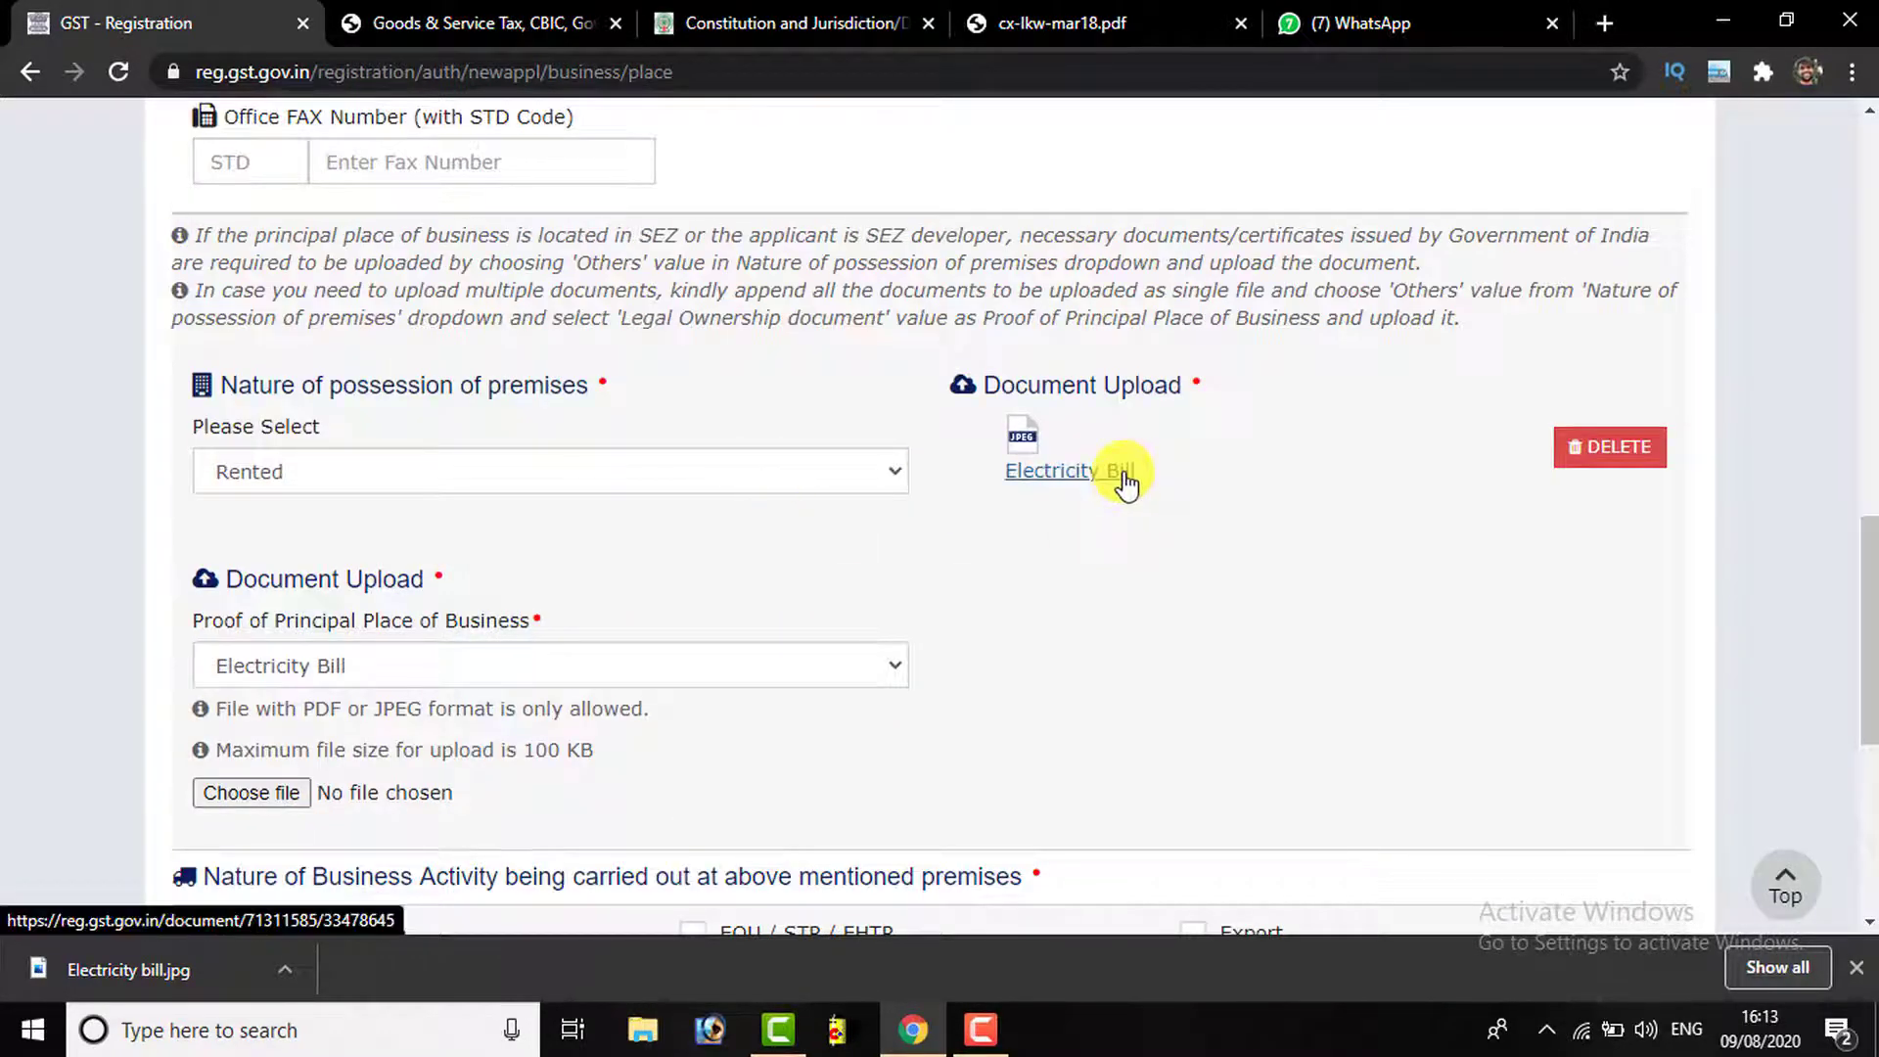
scroll(297, 575, down, 2)
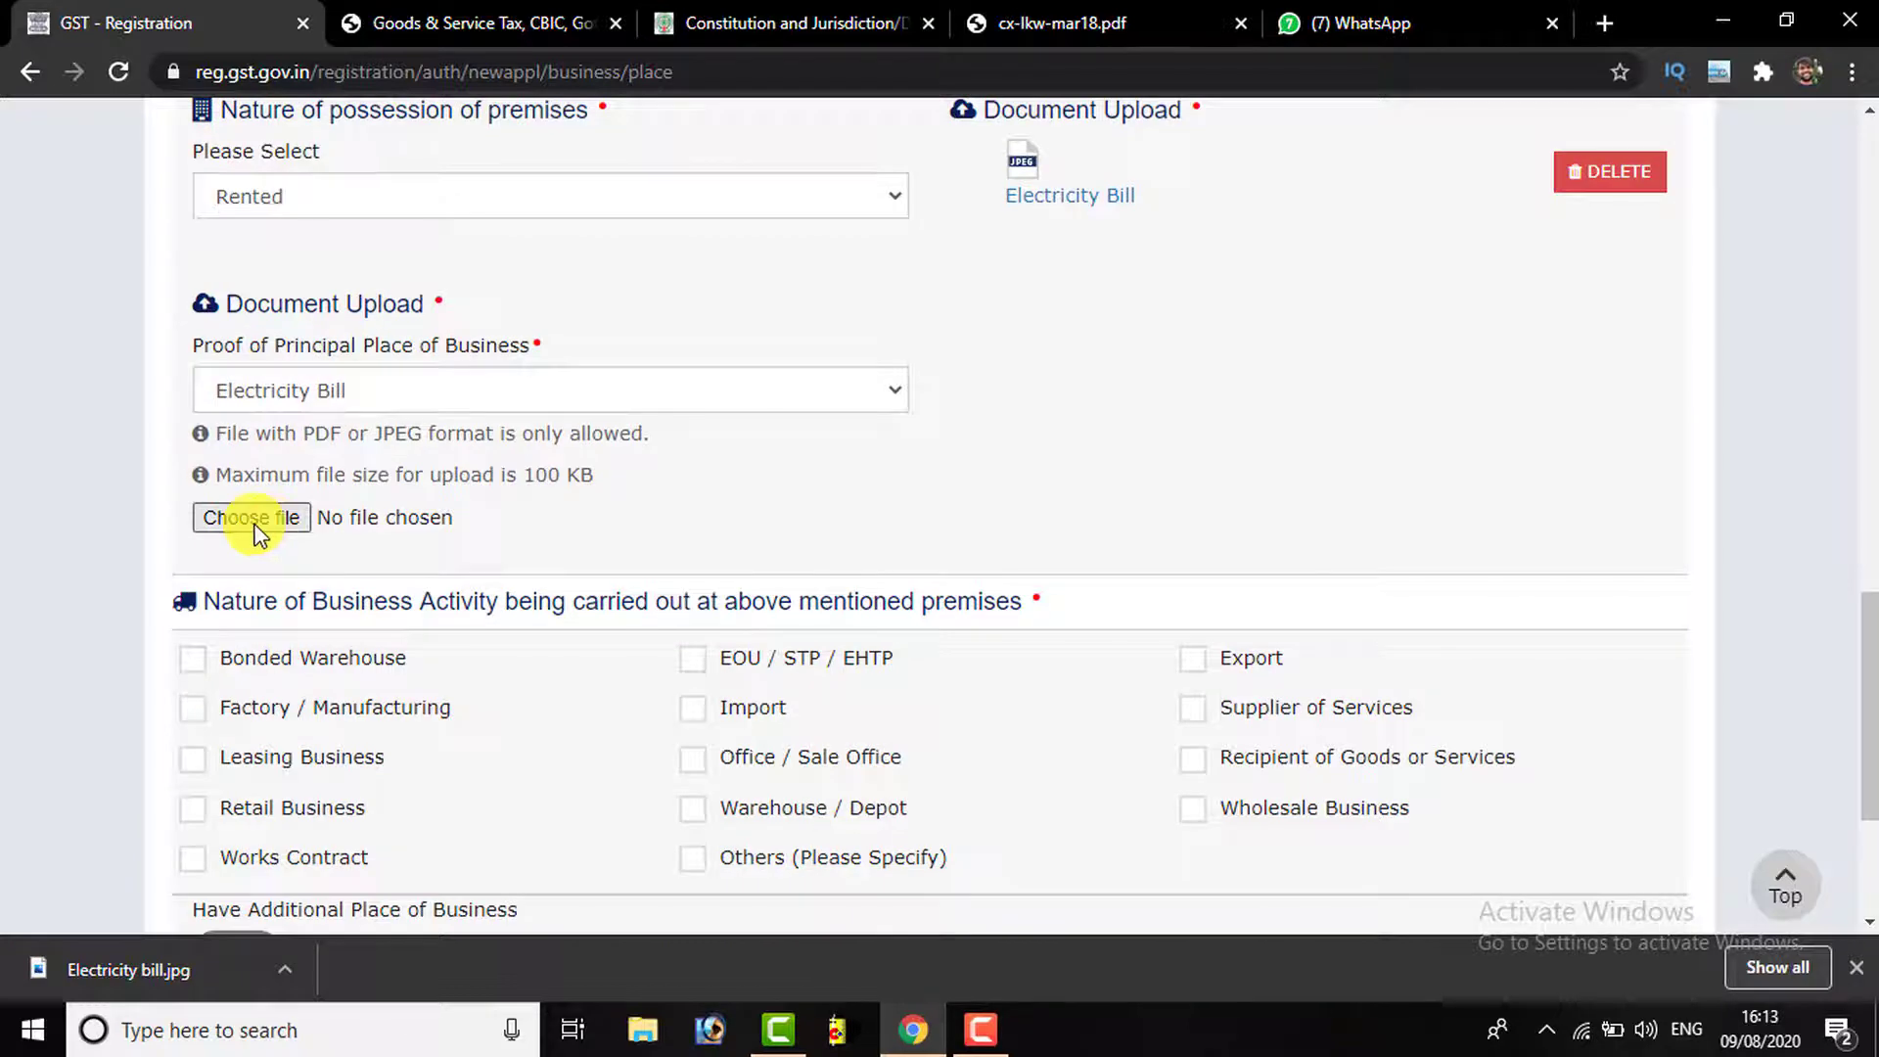
scroll(494, 514, down, 2)
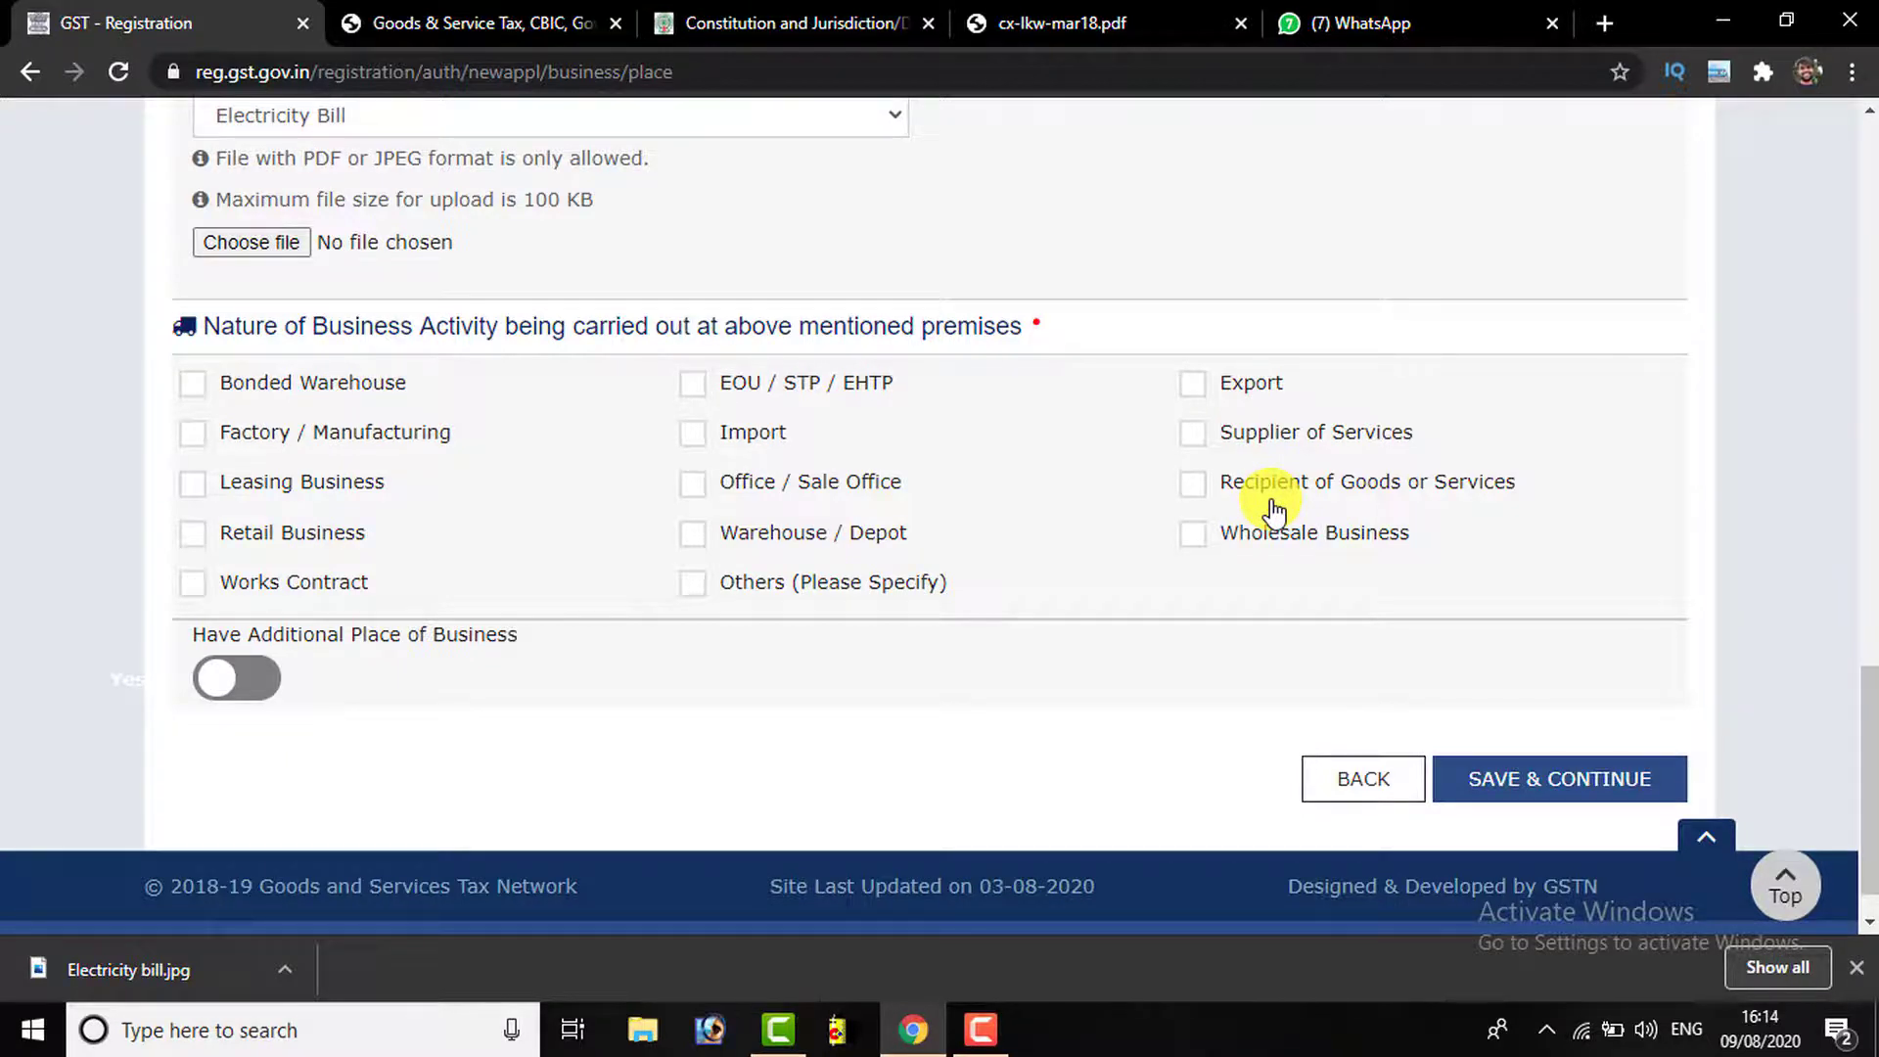
Keep Retail Business as the only premises activity, leave Additional Place off, and save
click(692, 481)
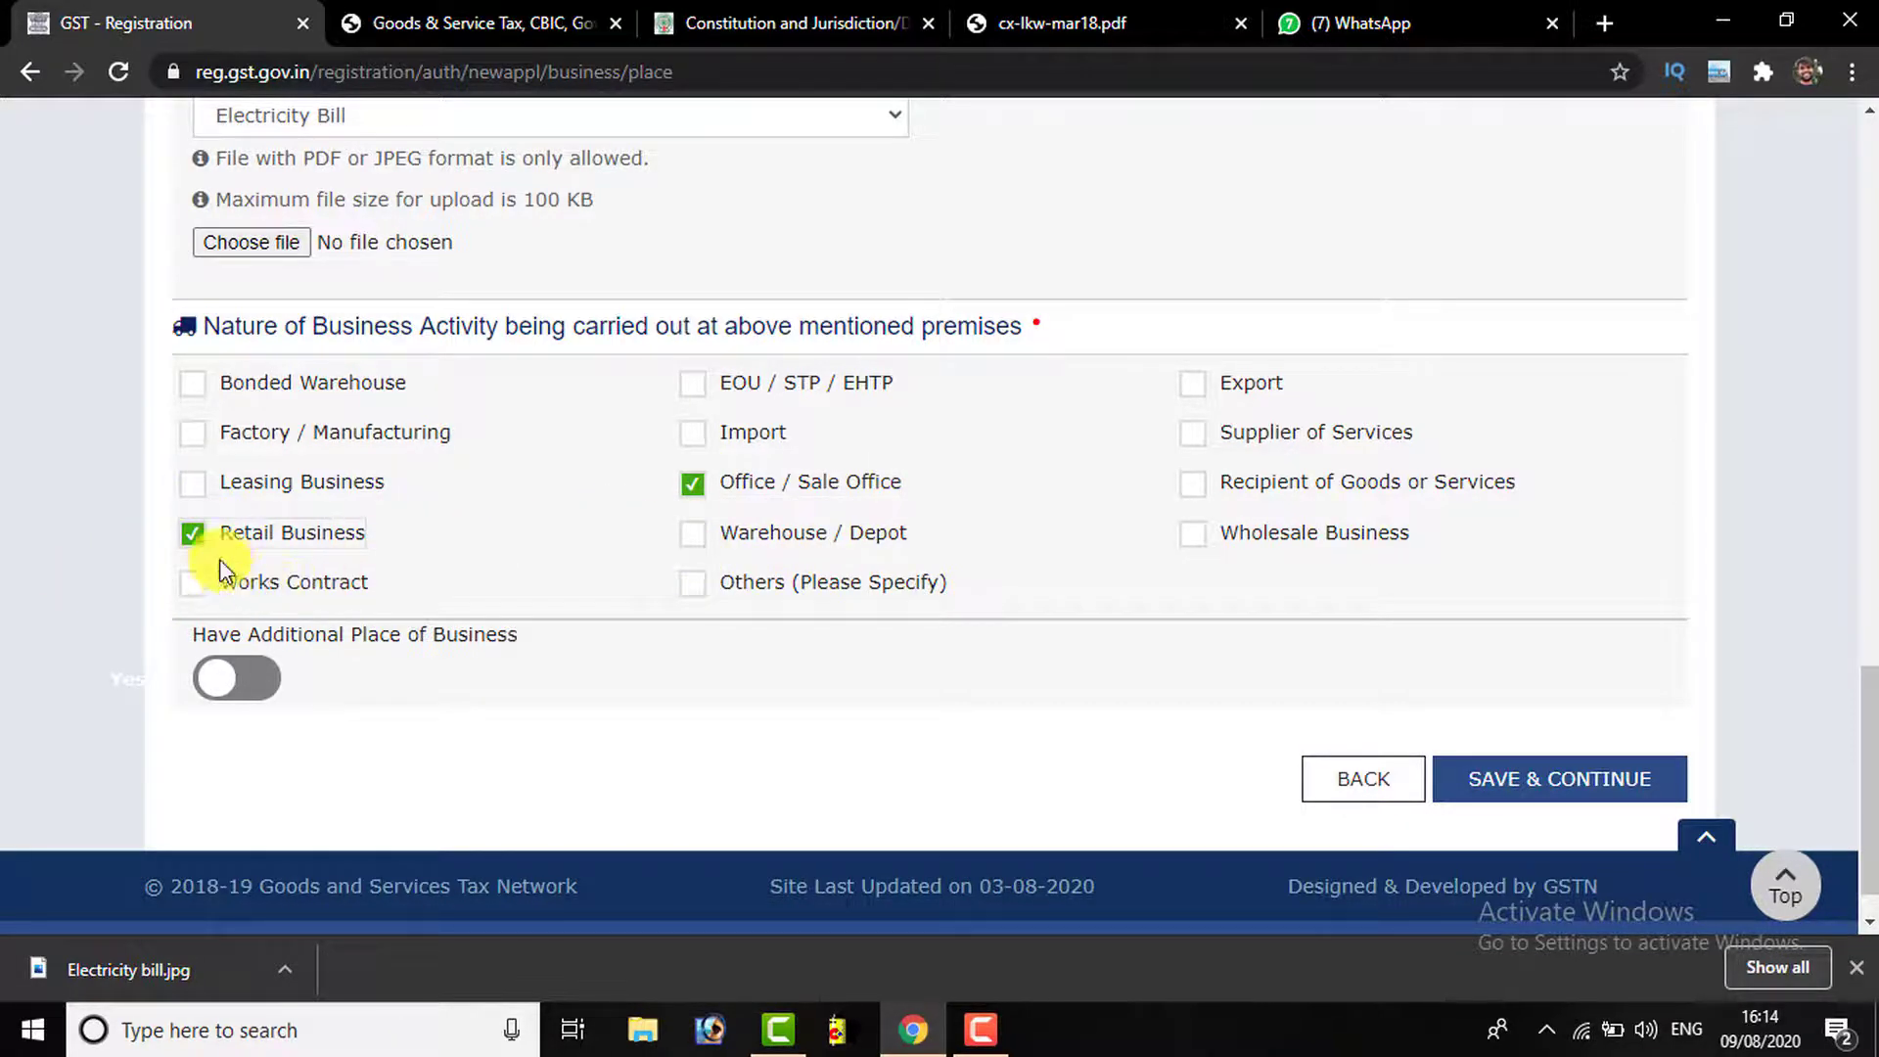
click(698, 497)
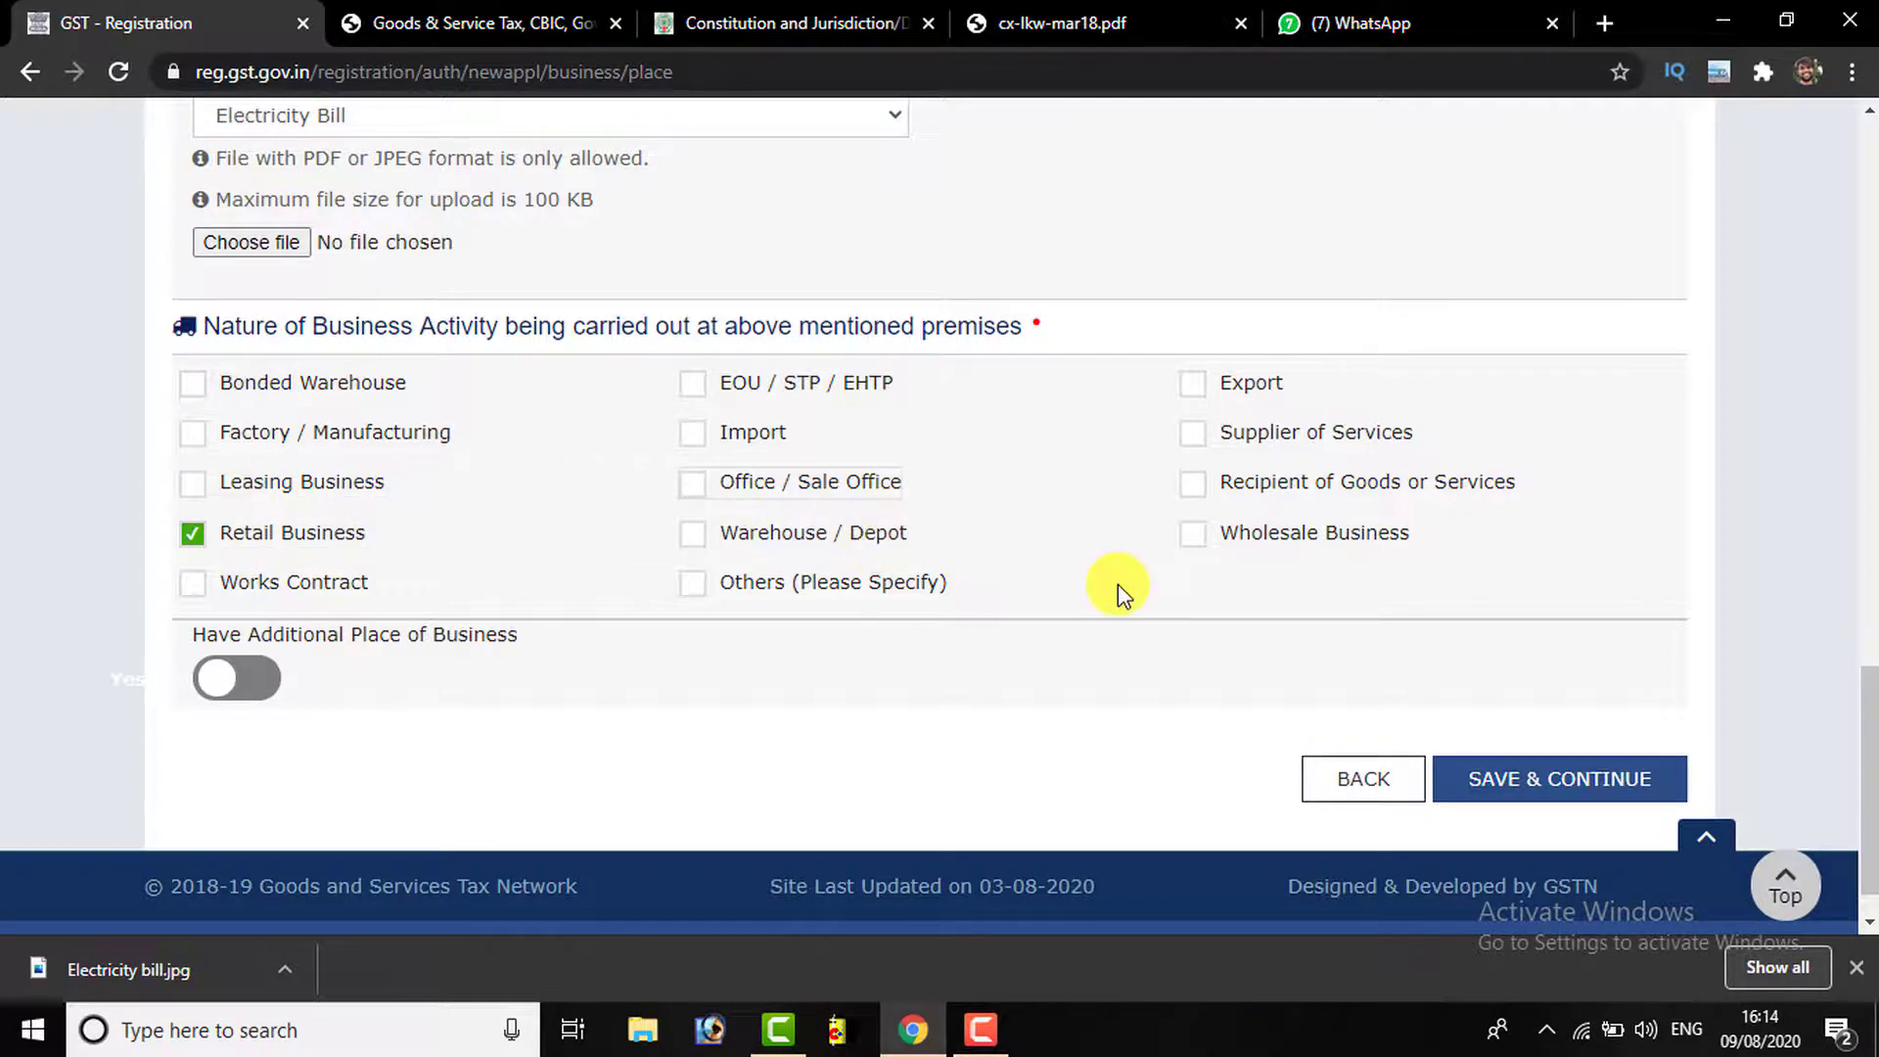
scroll(783, 614, down, 1)
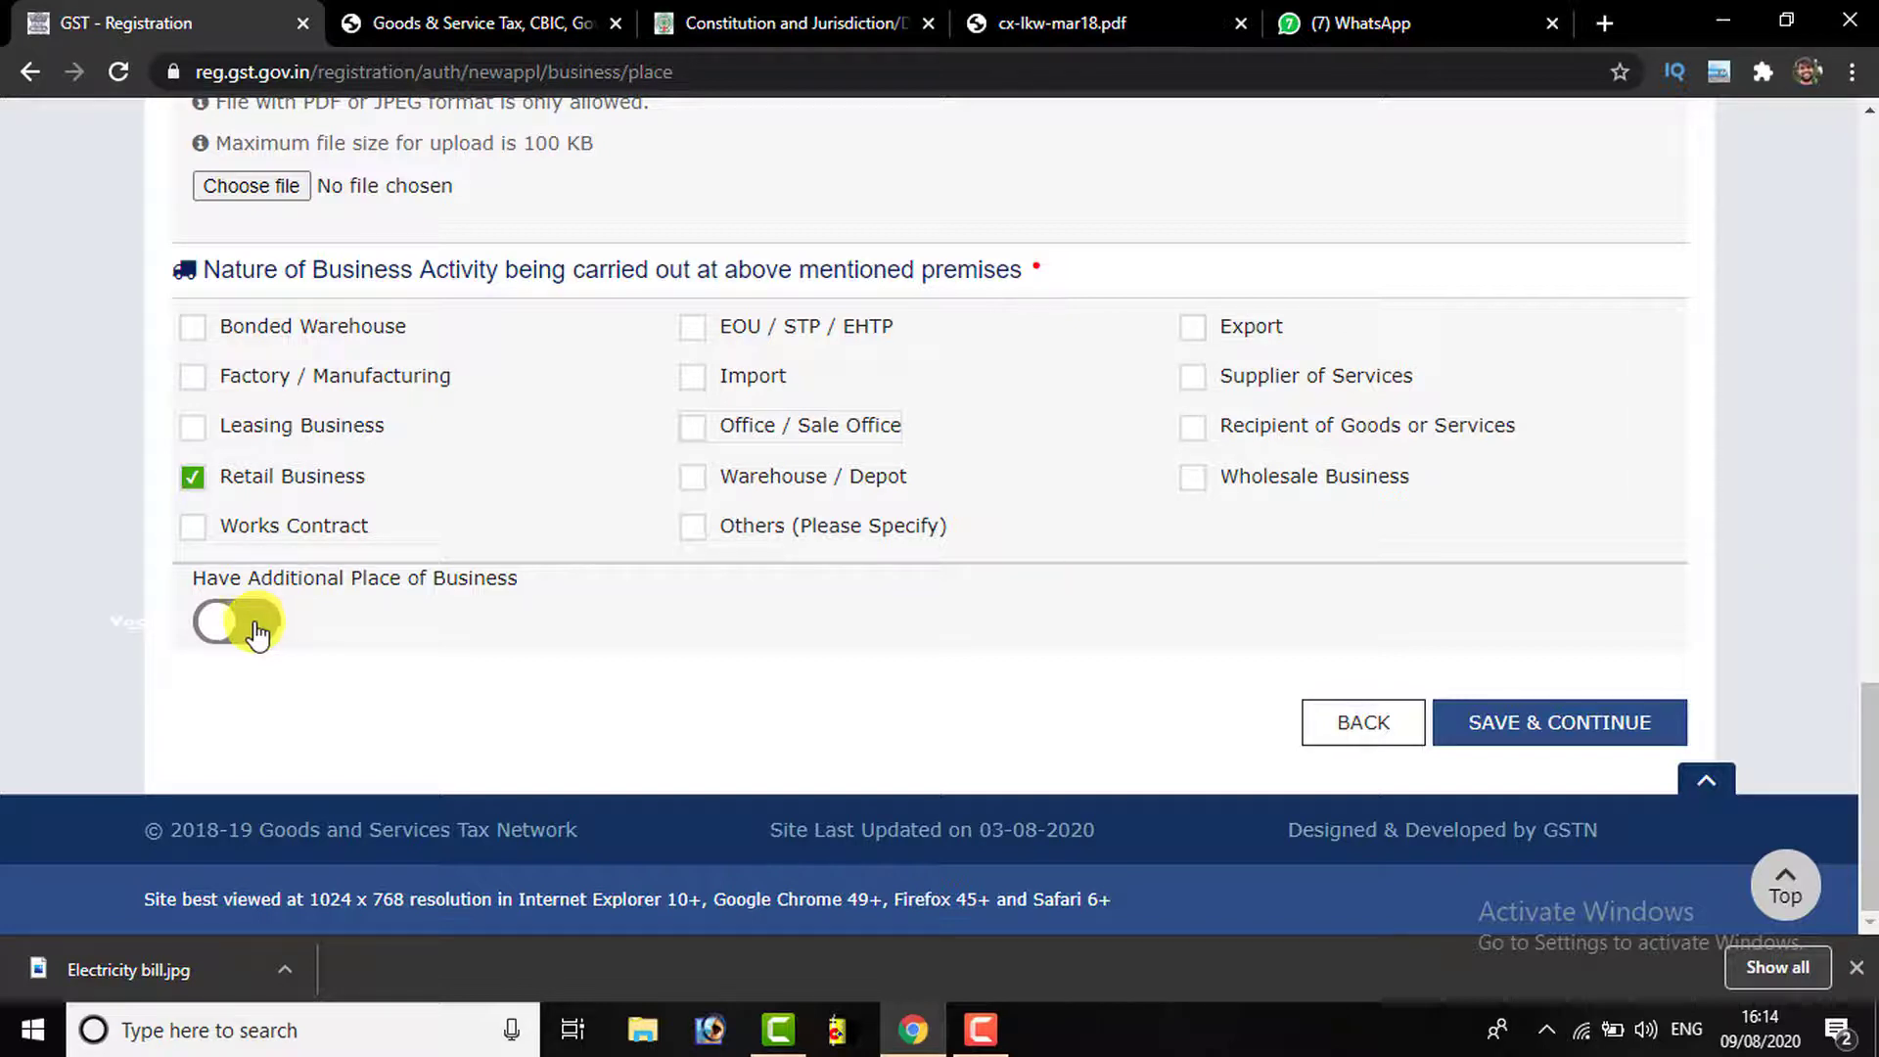
click(257, 631)
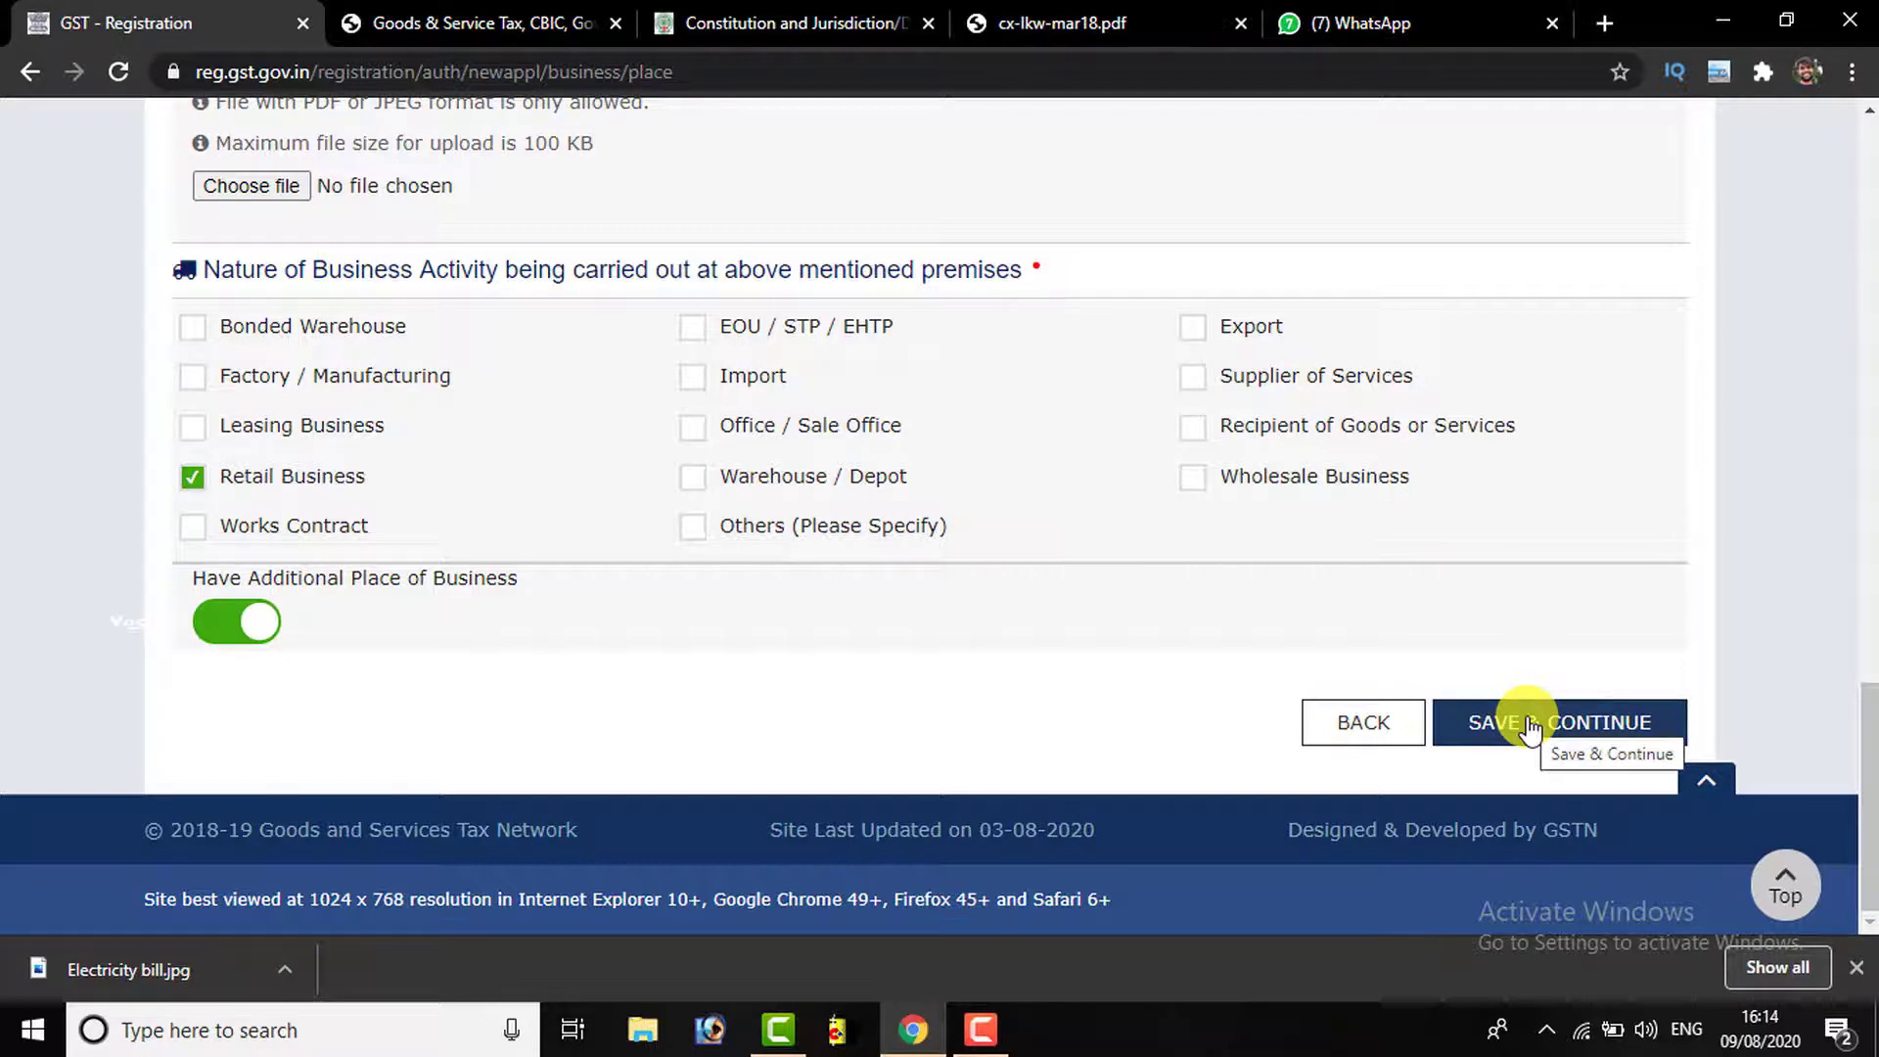
click(227, 645)
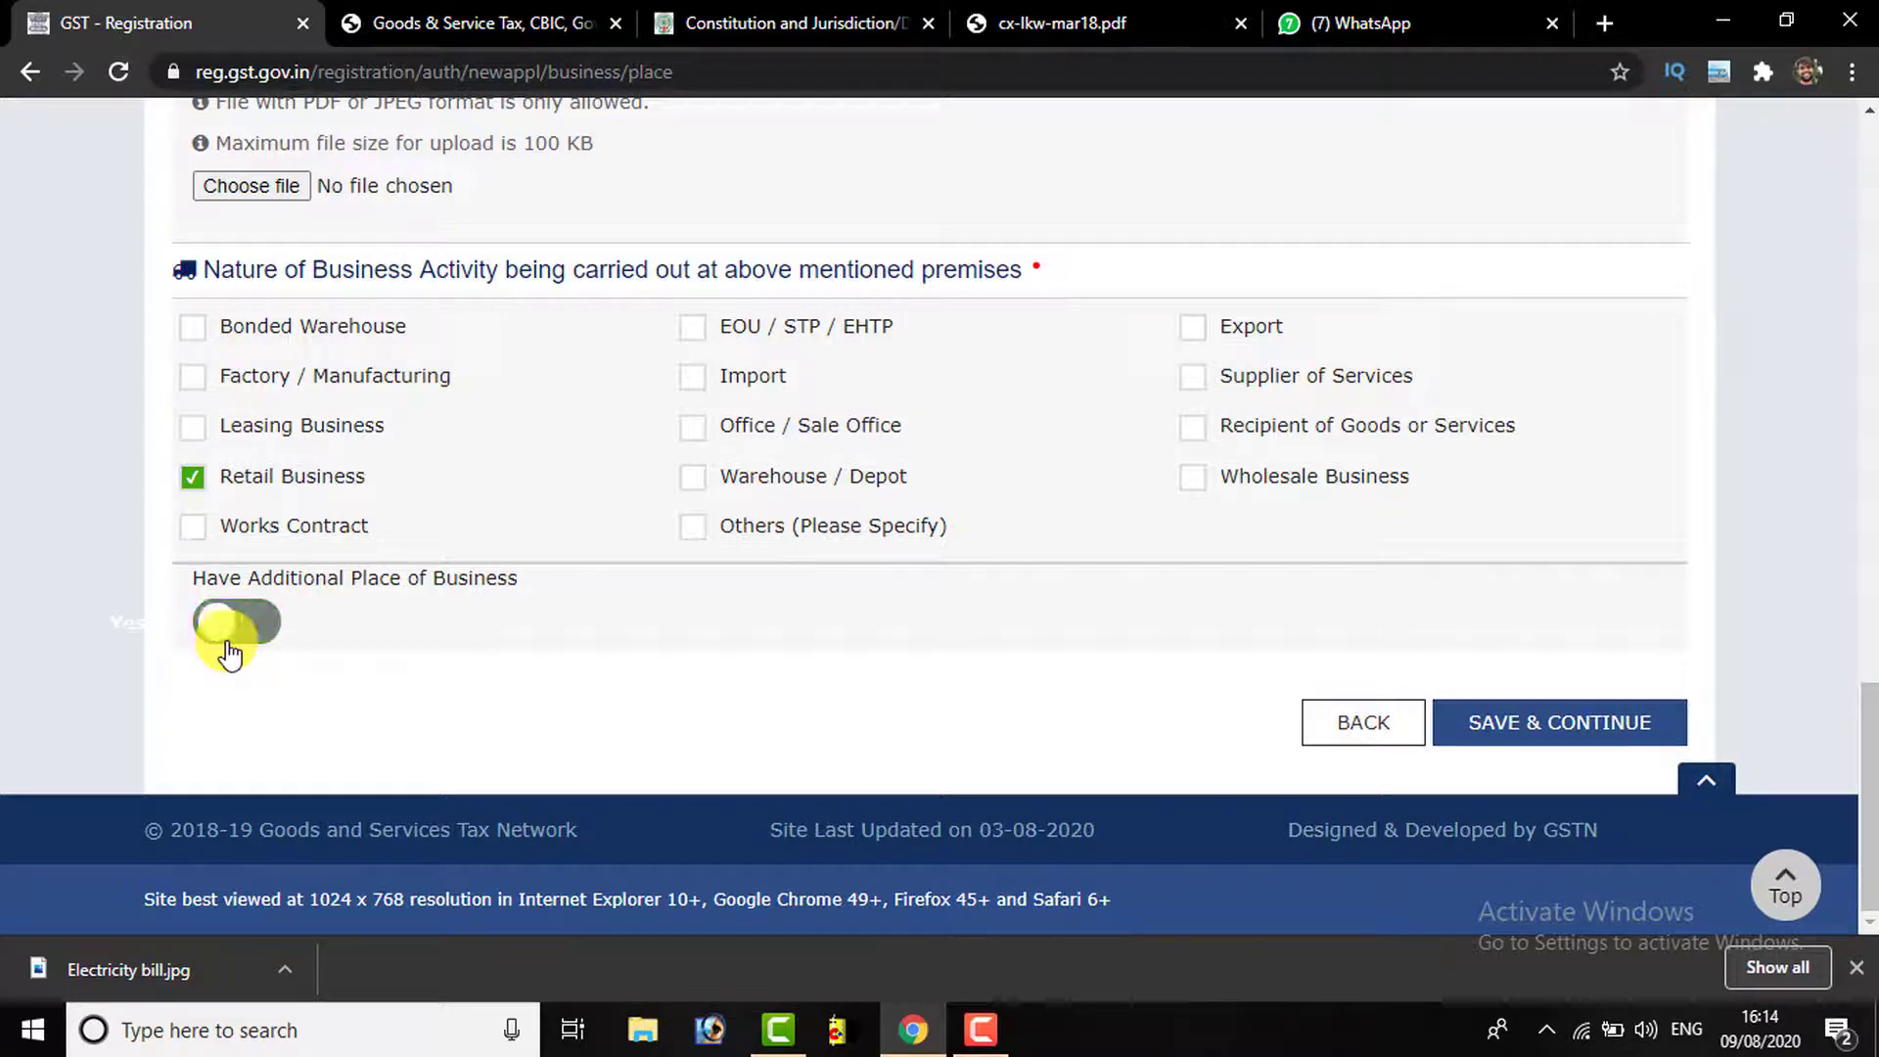
click(1554, 724)
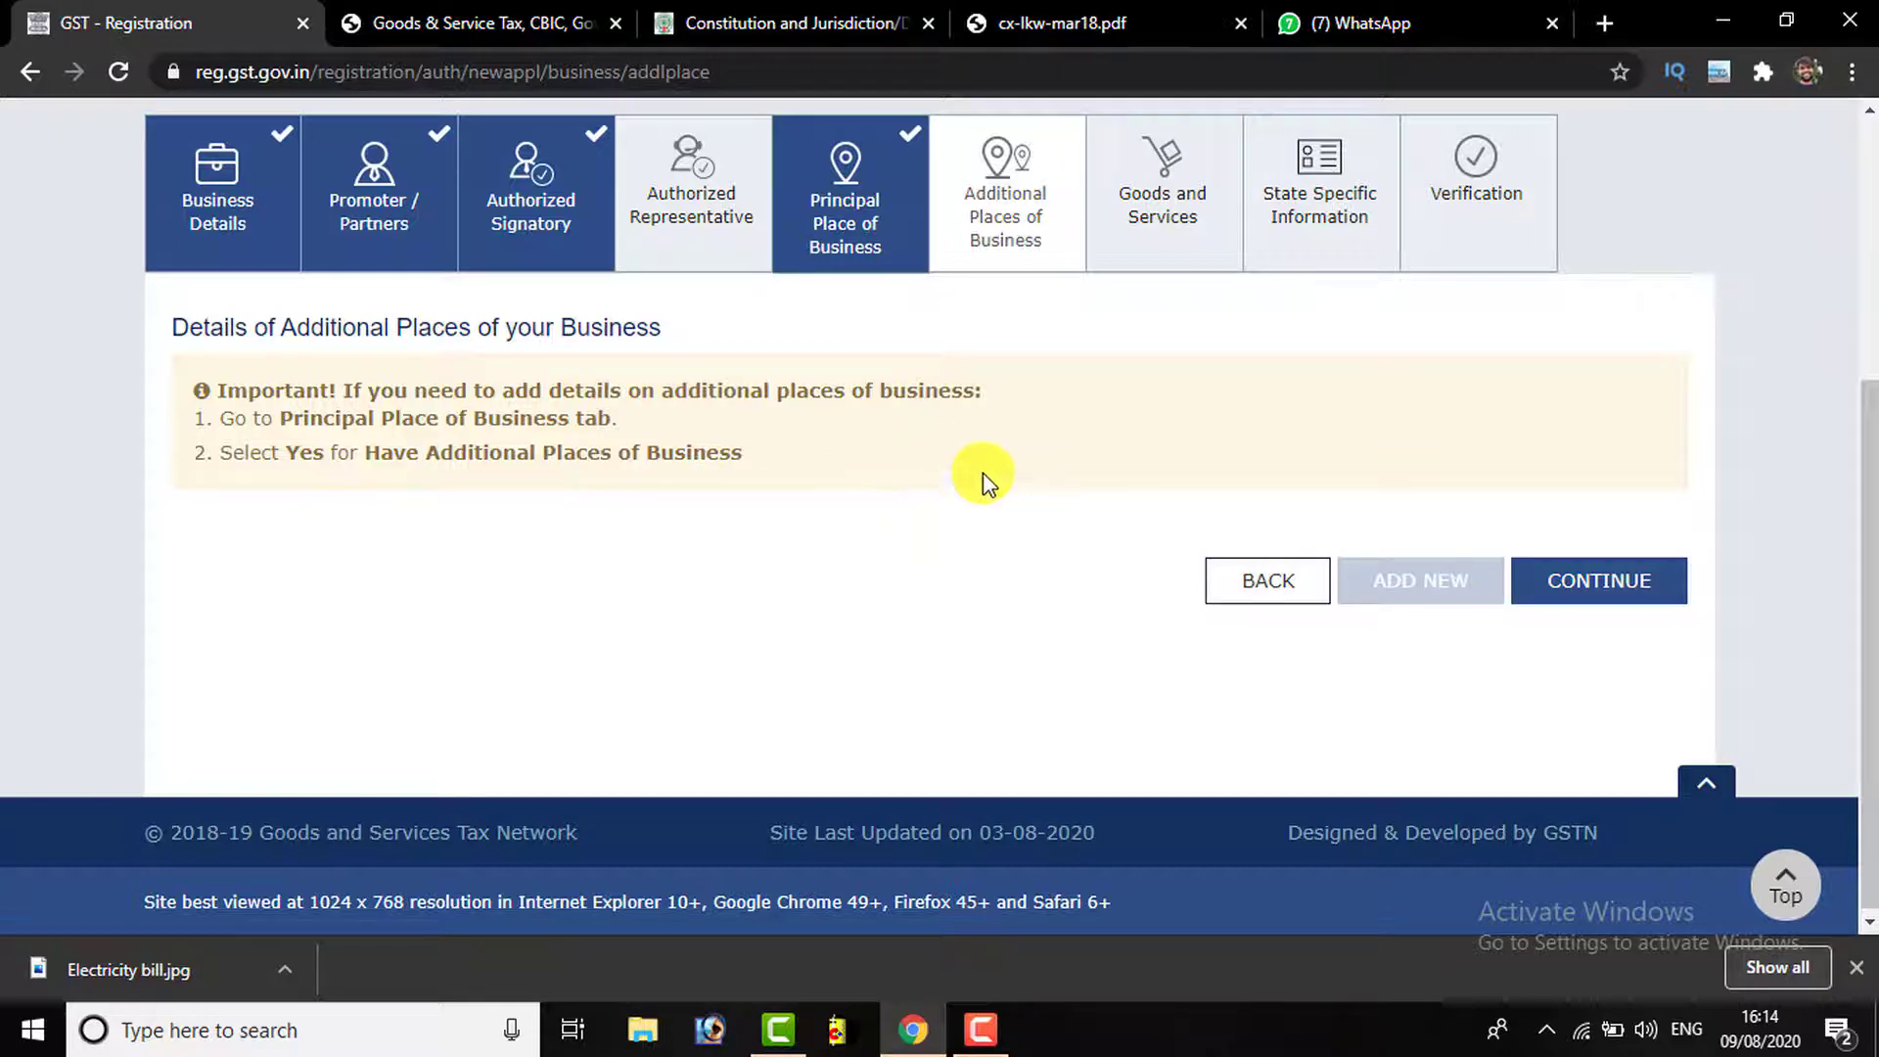
Continue past Additional Places of Business without adding any extra premises
click(1624, 590)
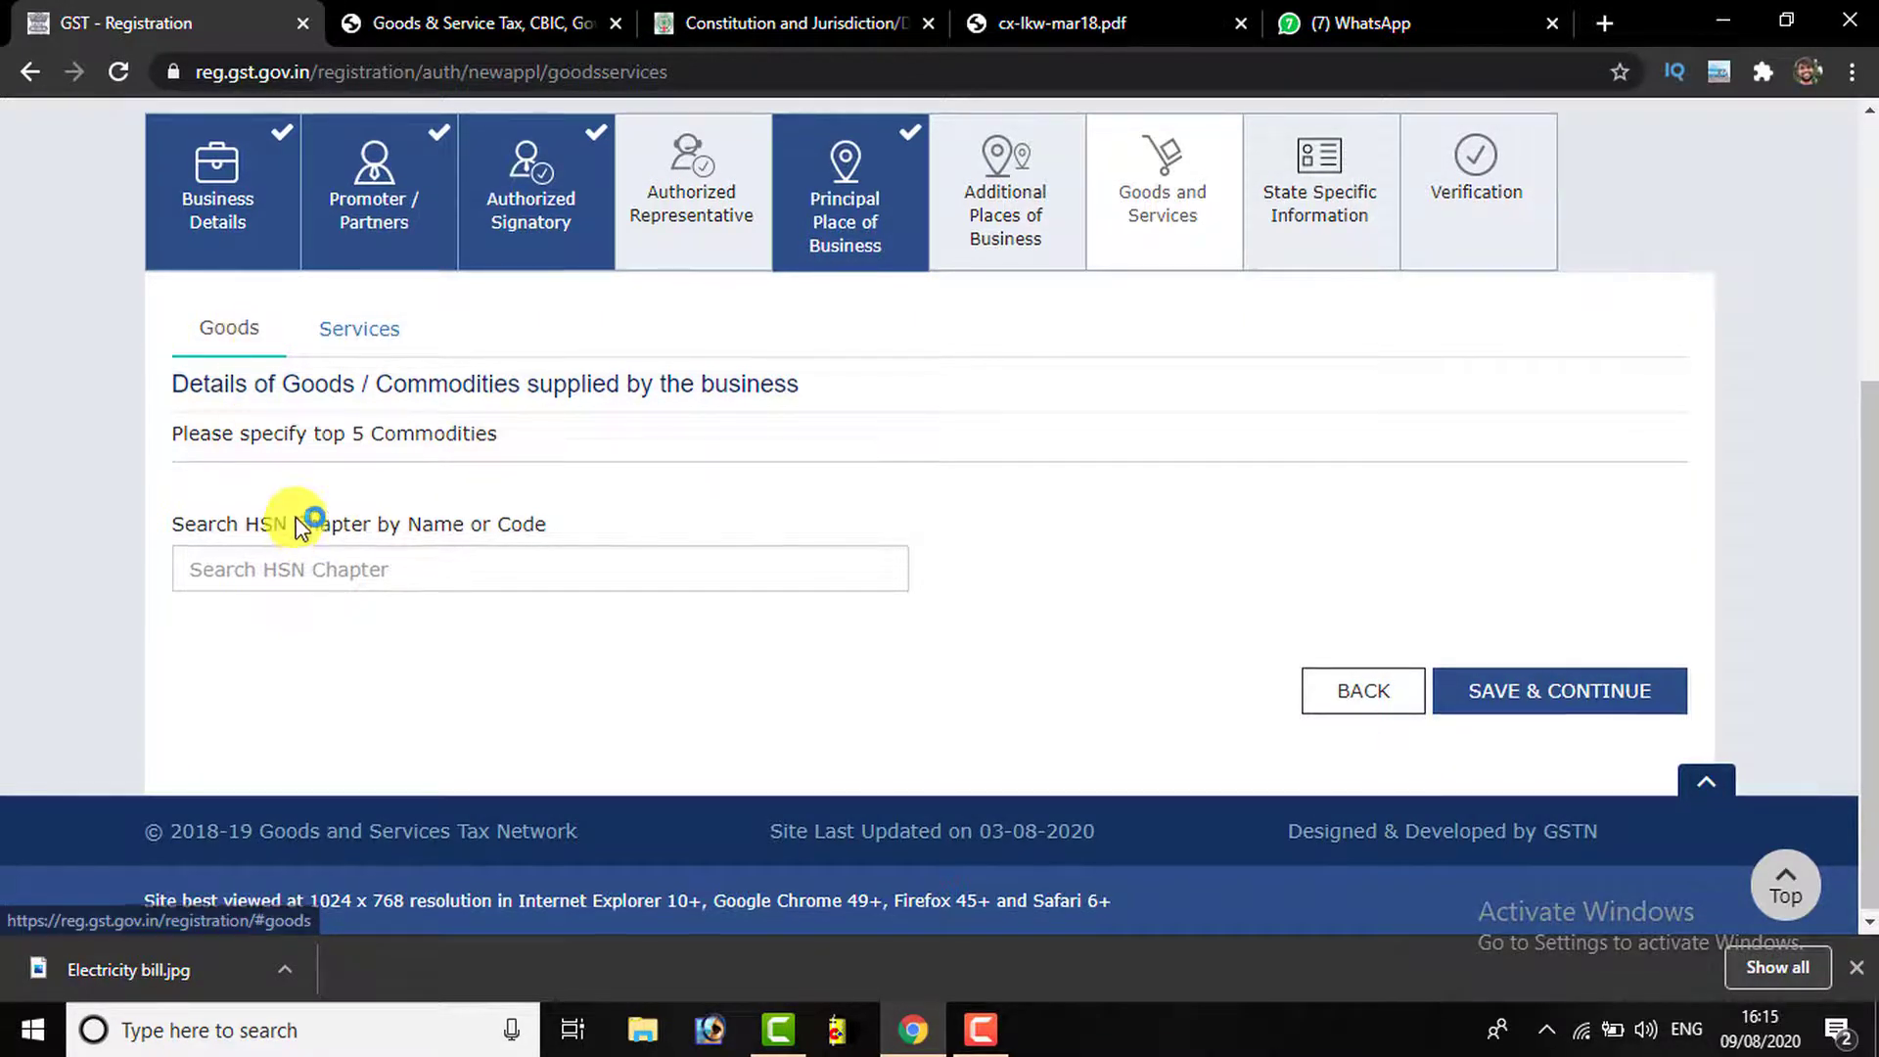
Search the HSN chapter for 'Book' to find 48203000 registers and note books
click(243, 567)
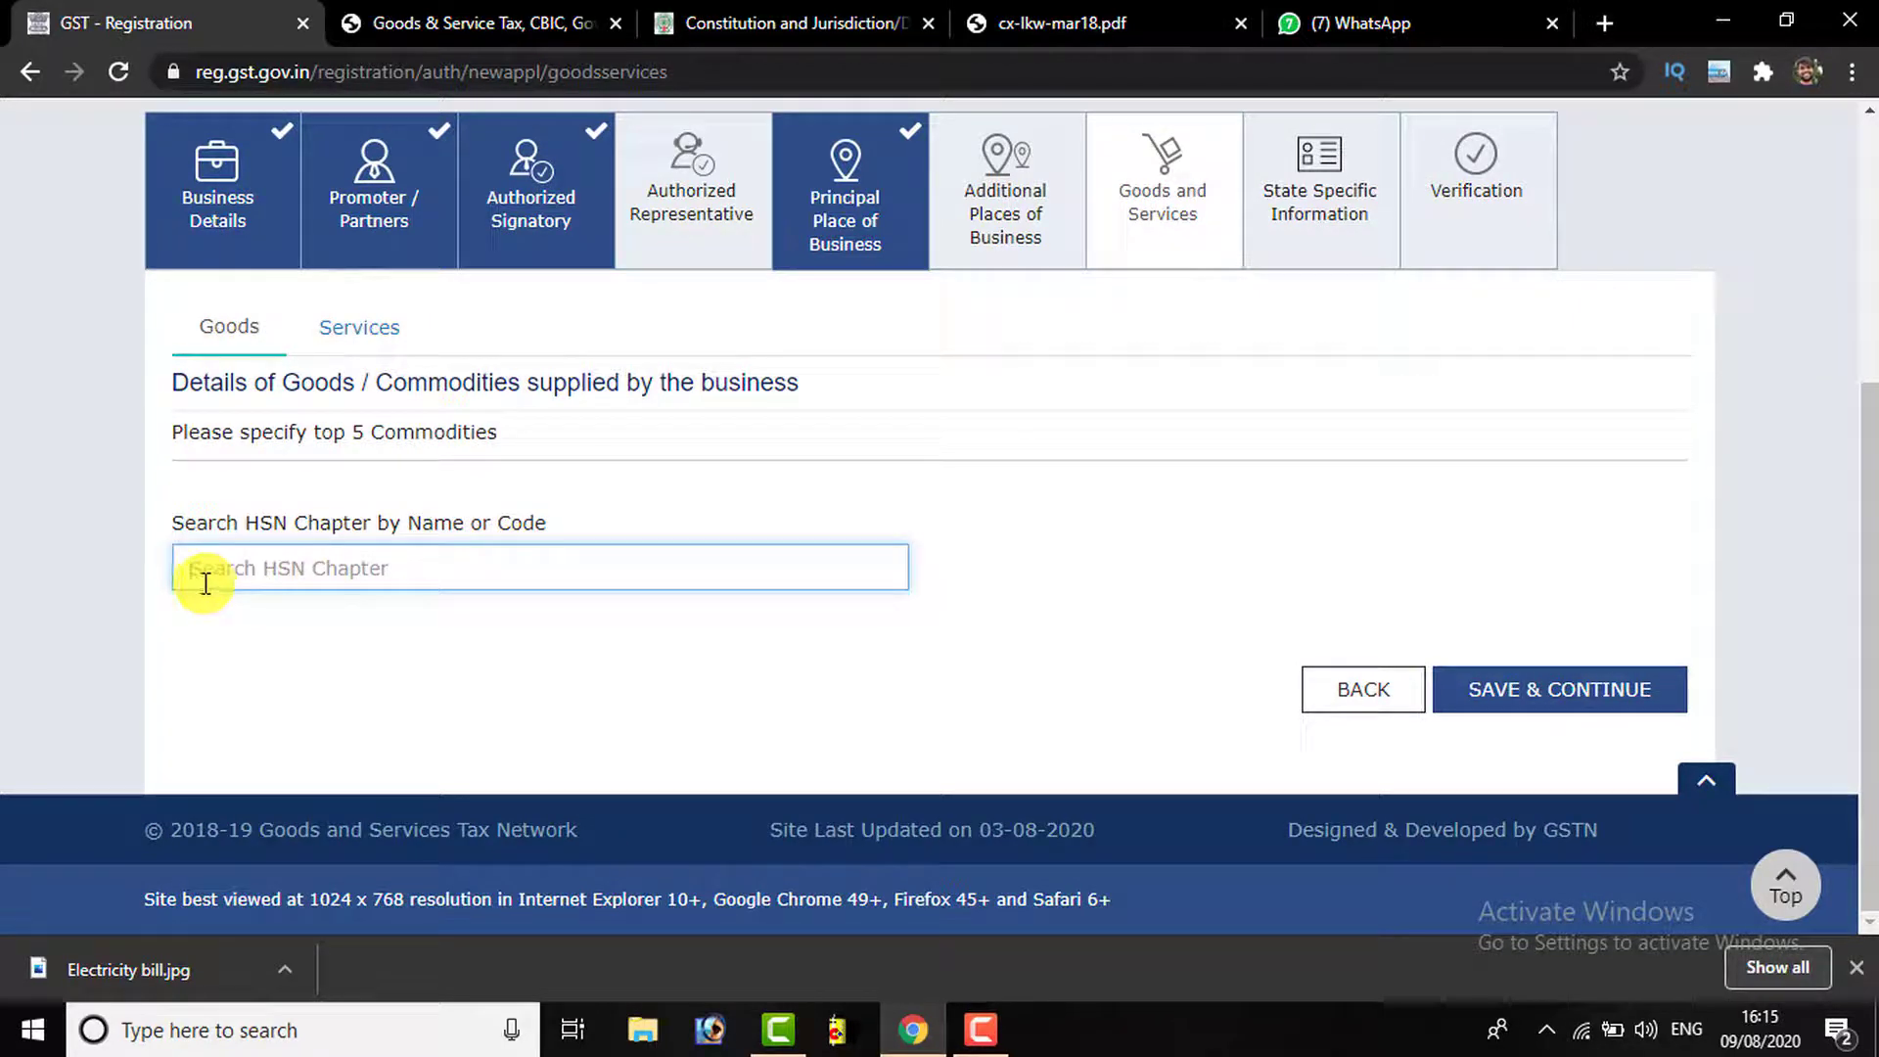
text(Books)
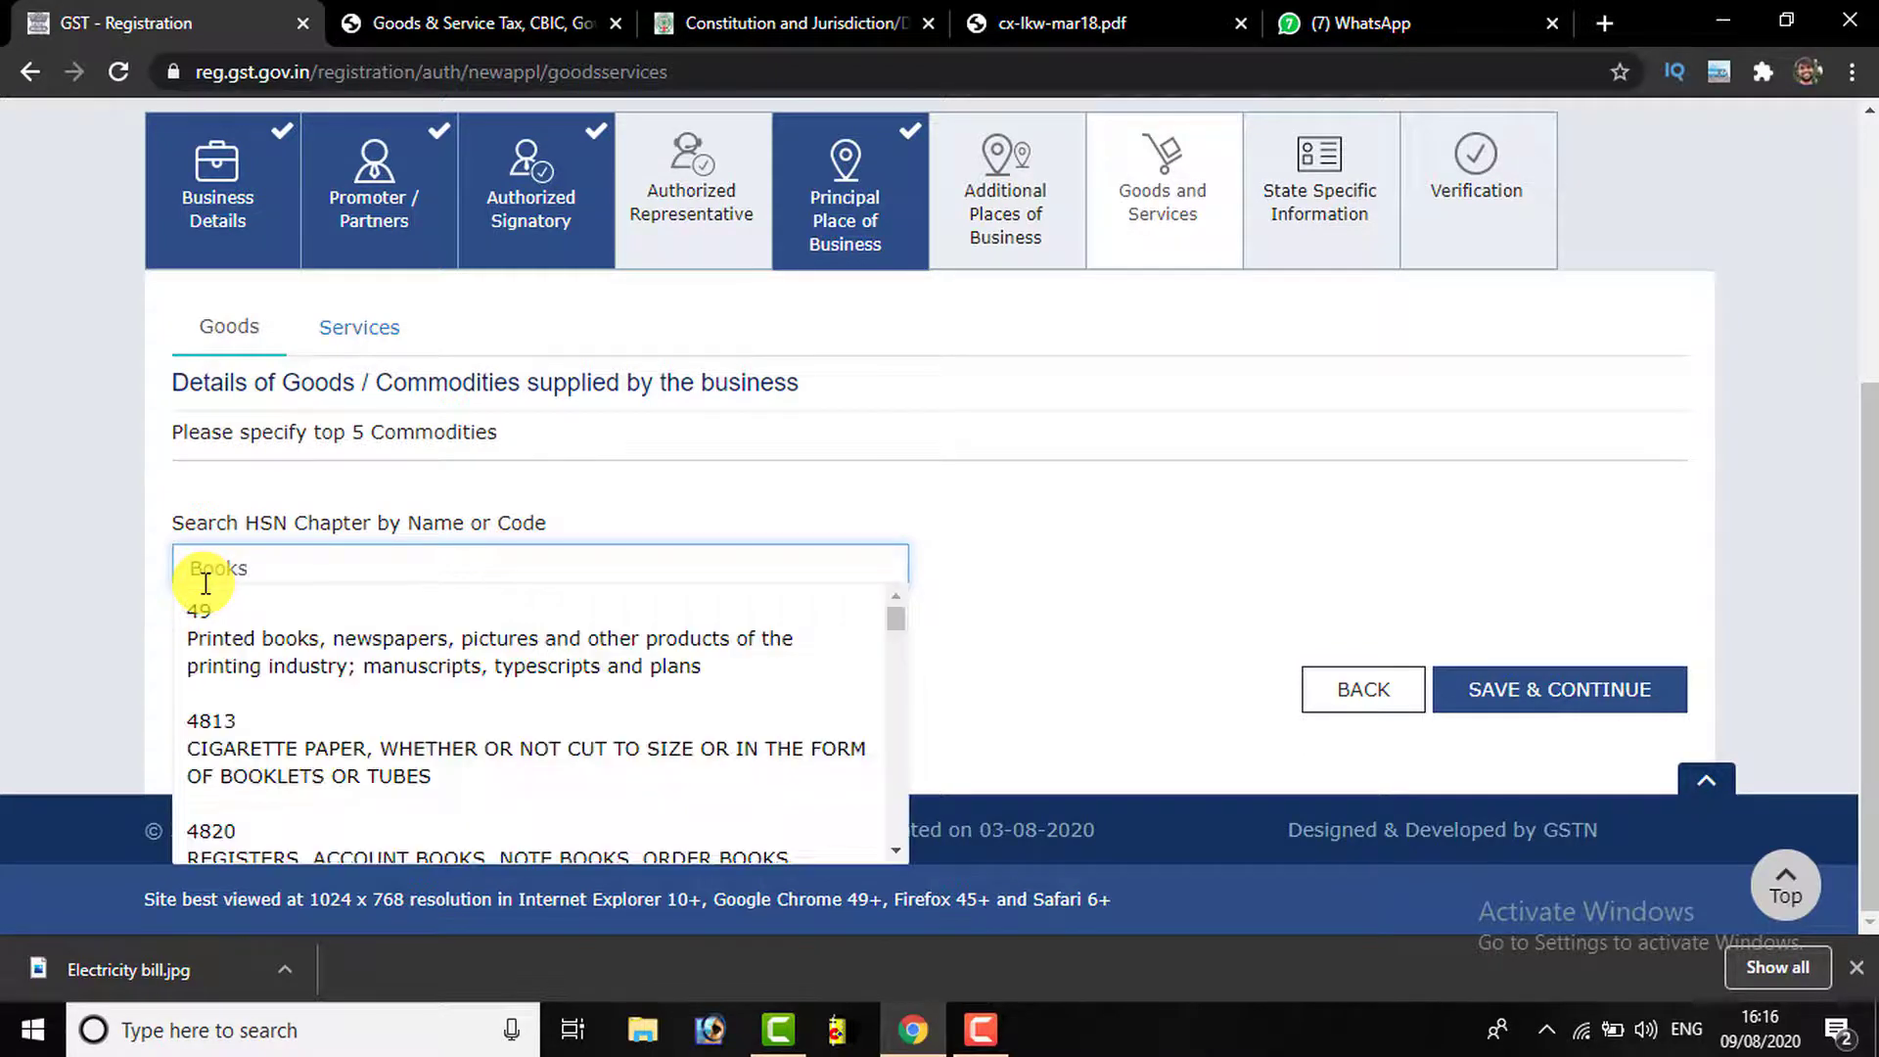
scroll(352, 685, down, 6)
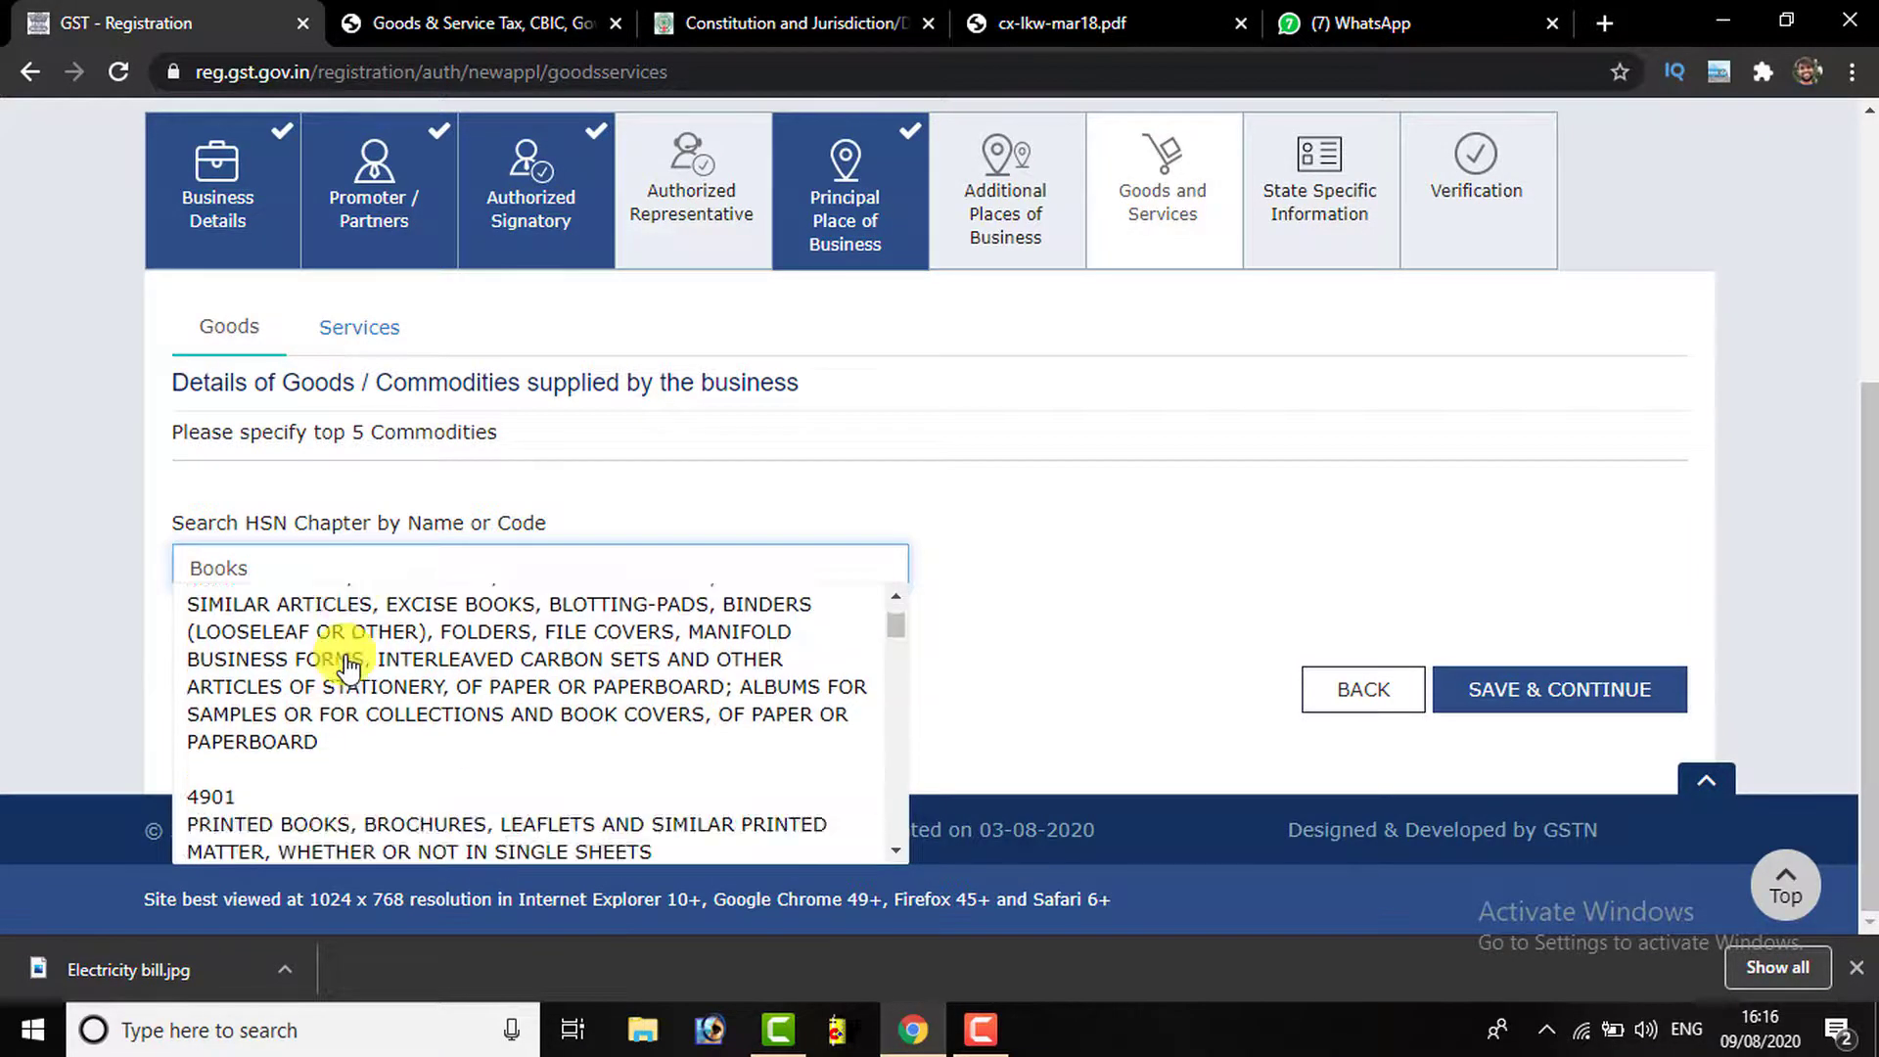
scroll(375, 778, up, 1)
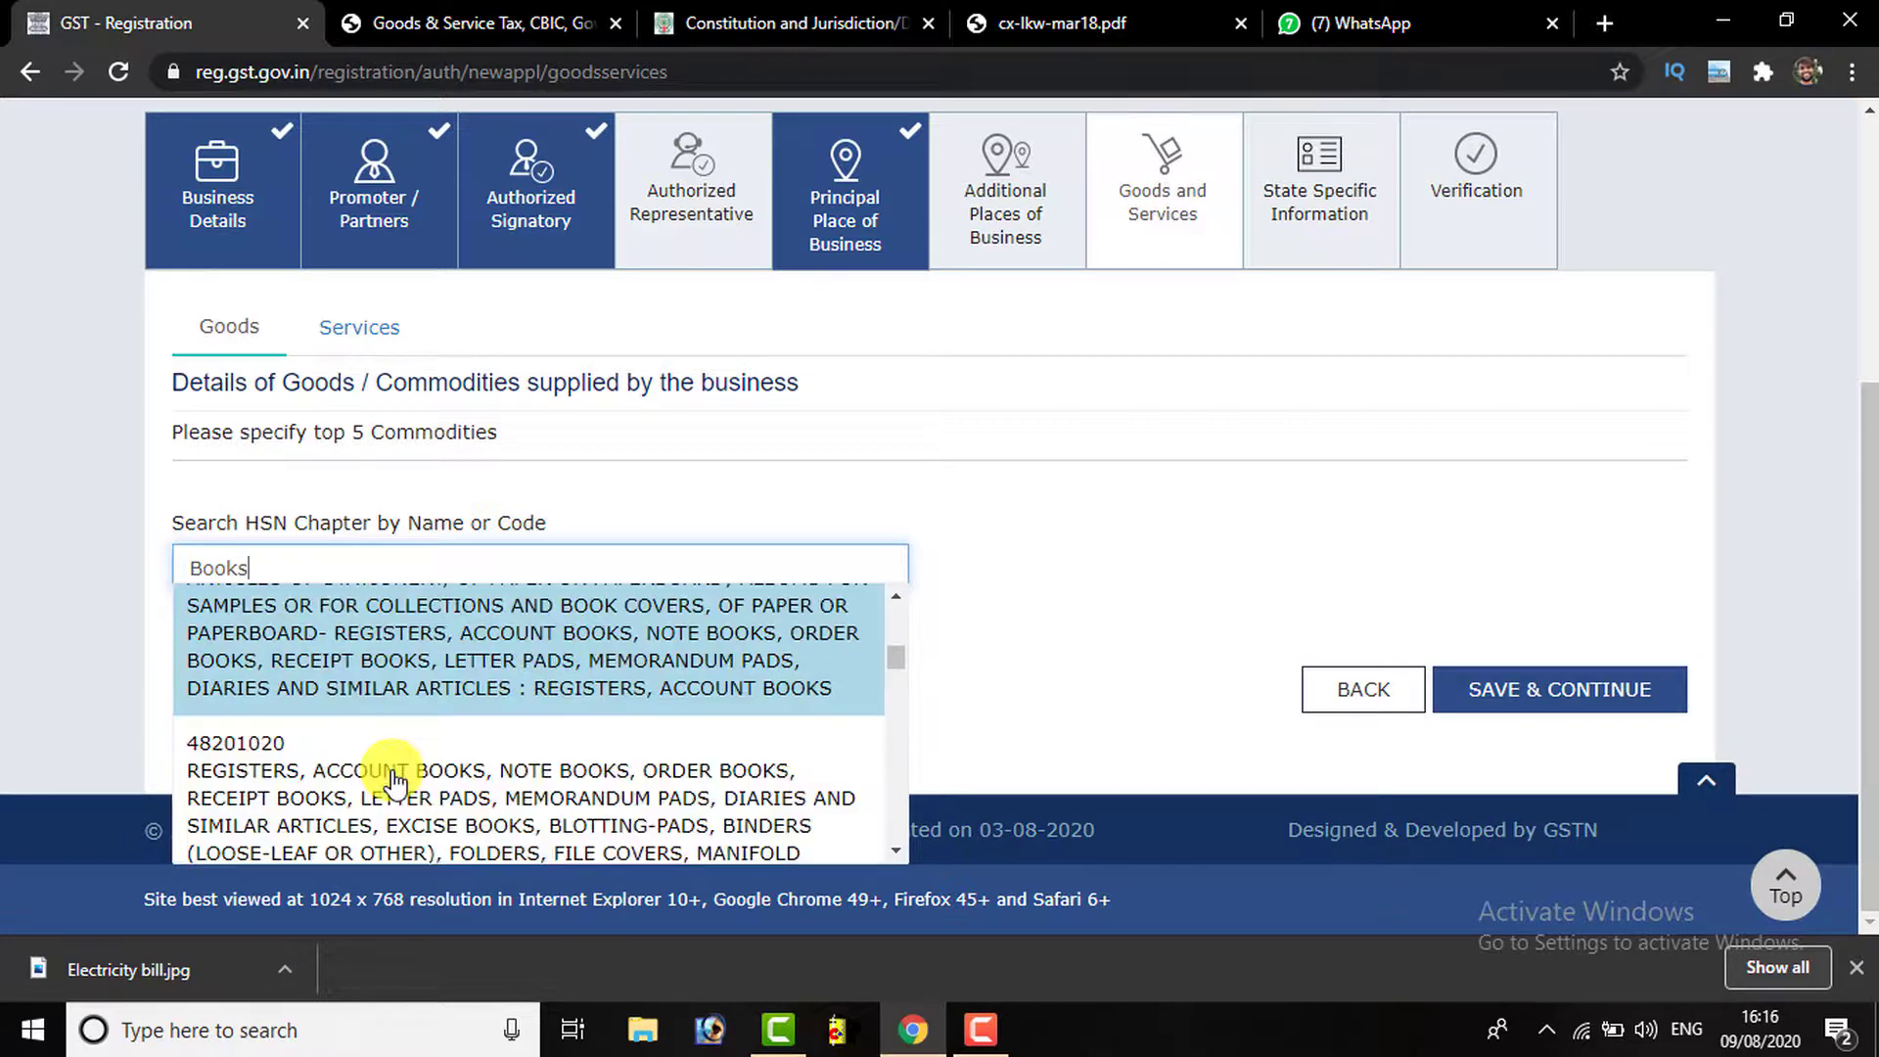
scroll(377, 768, down, 2)
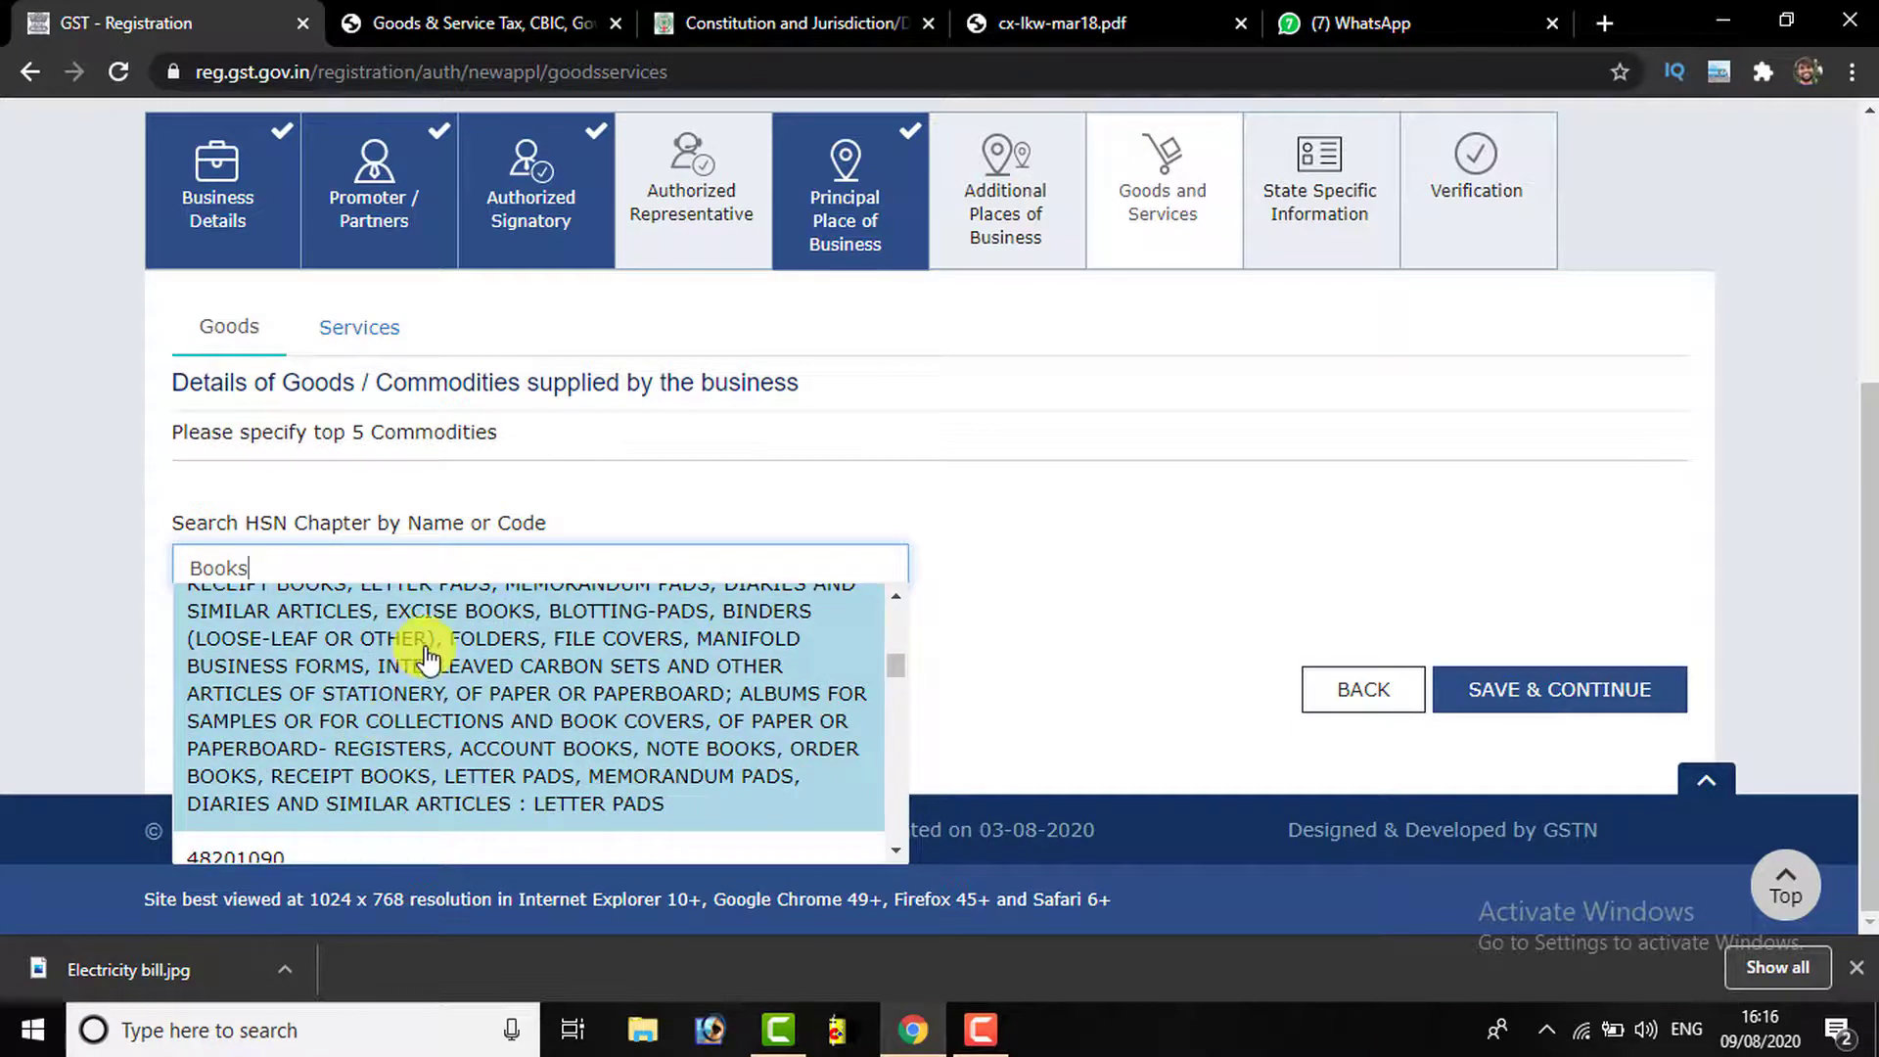
scroll(420, 705, down, 4)
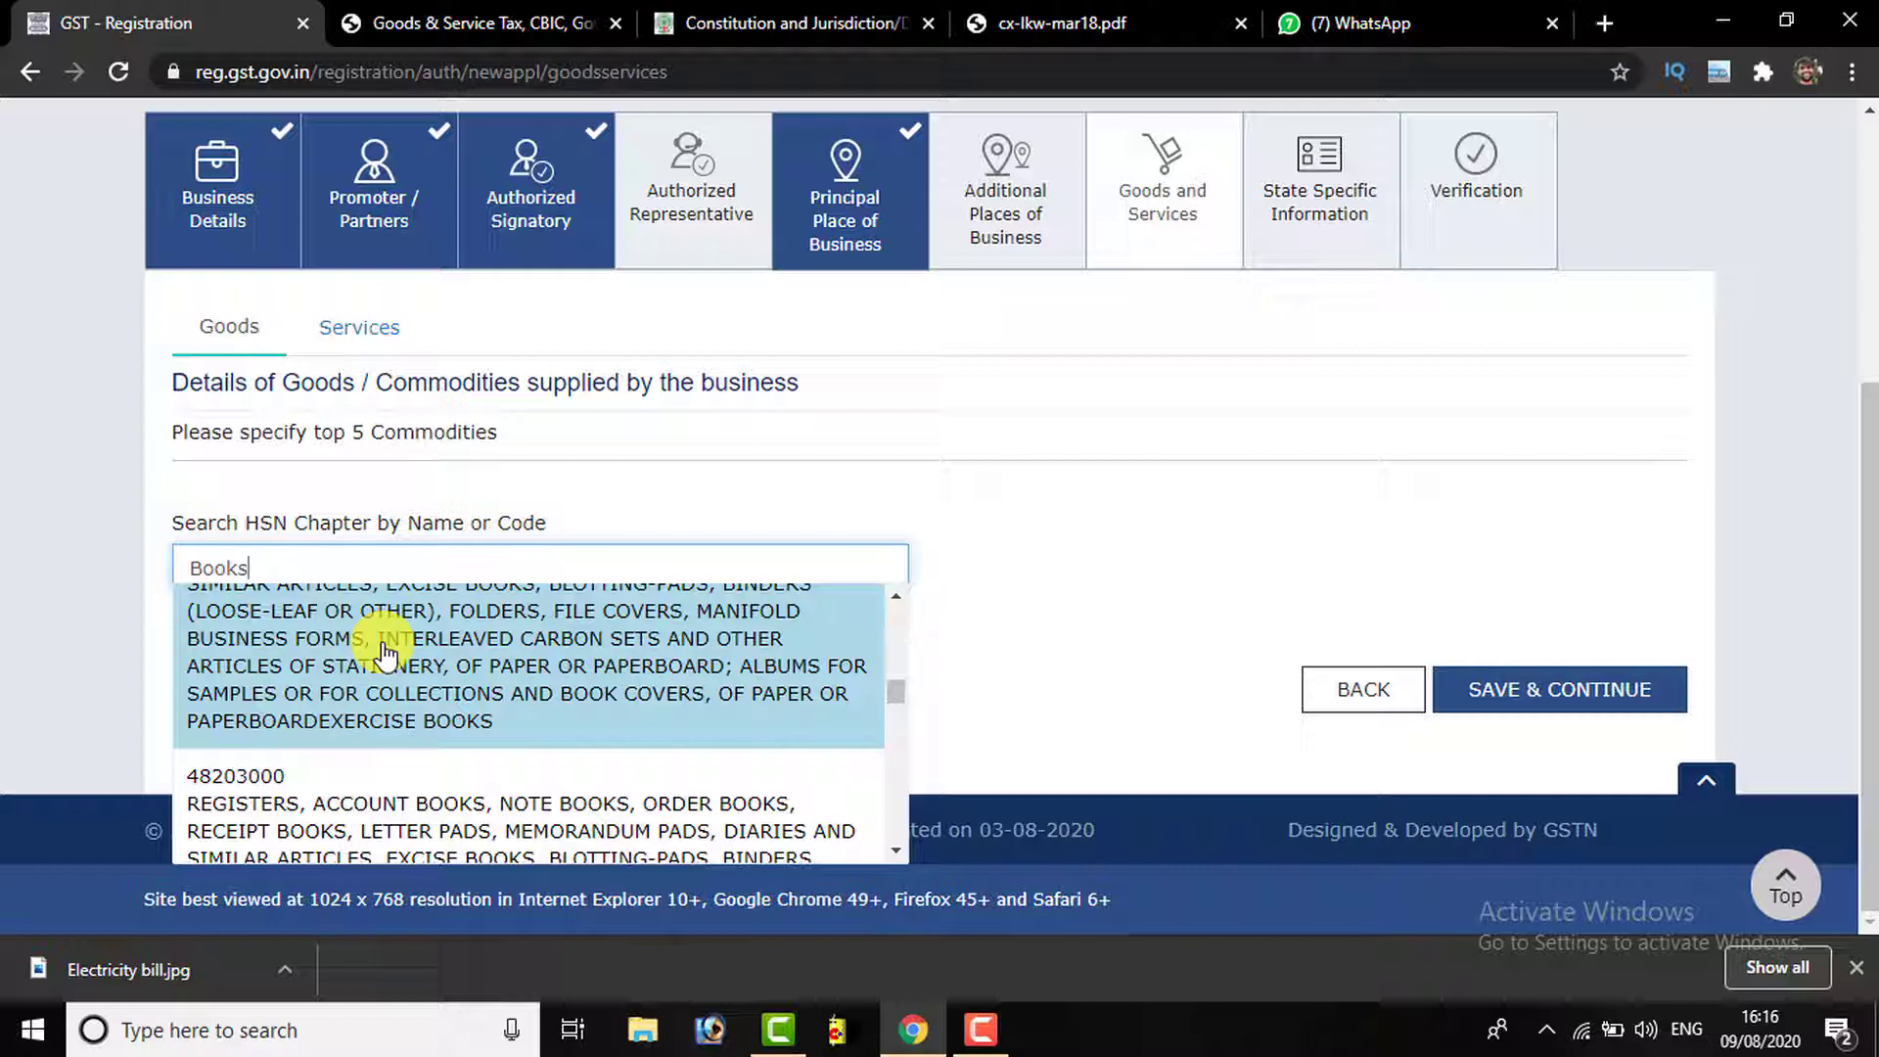
Switch to Services and search for 'Online' among the service codes
click(396, 330)
click(313, 581)
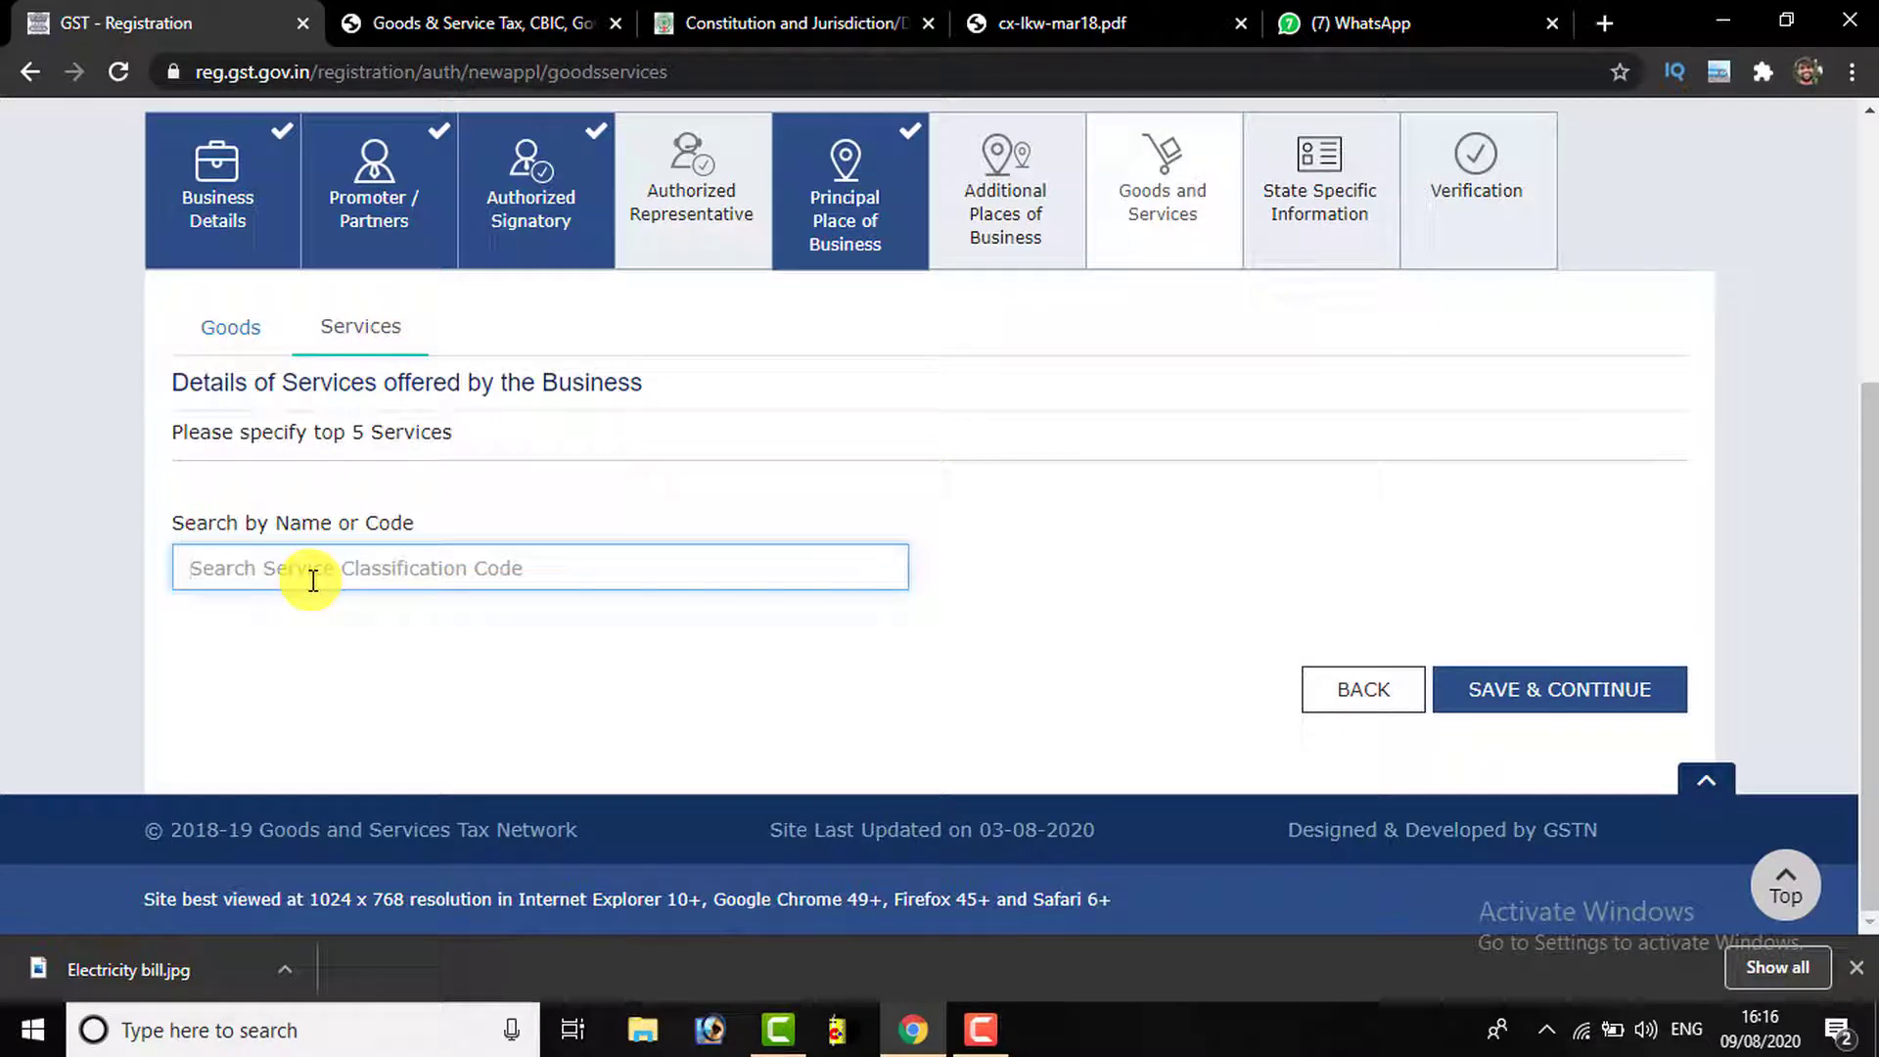
text(Online)
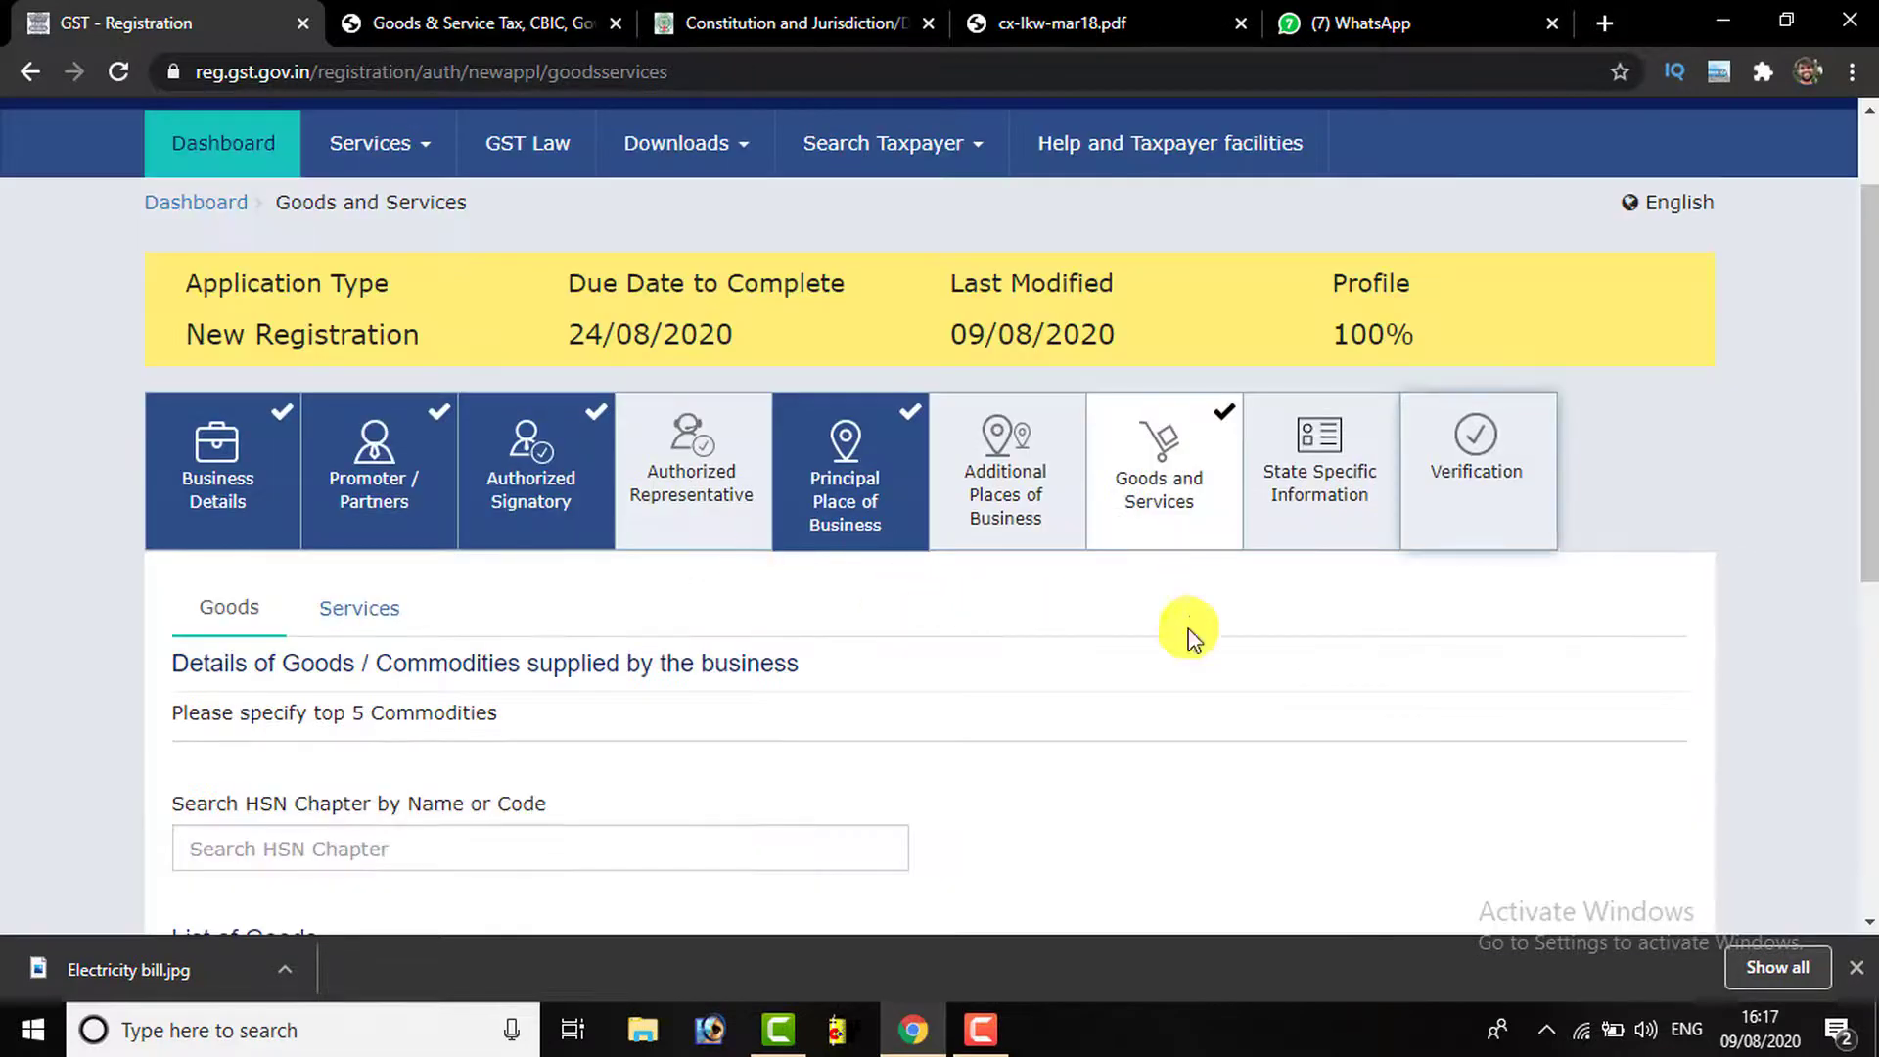
scroll(1187, 630, down, 6)
scroll(955, 470, up, 6)
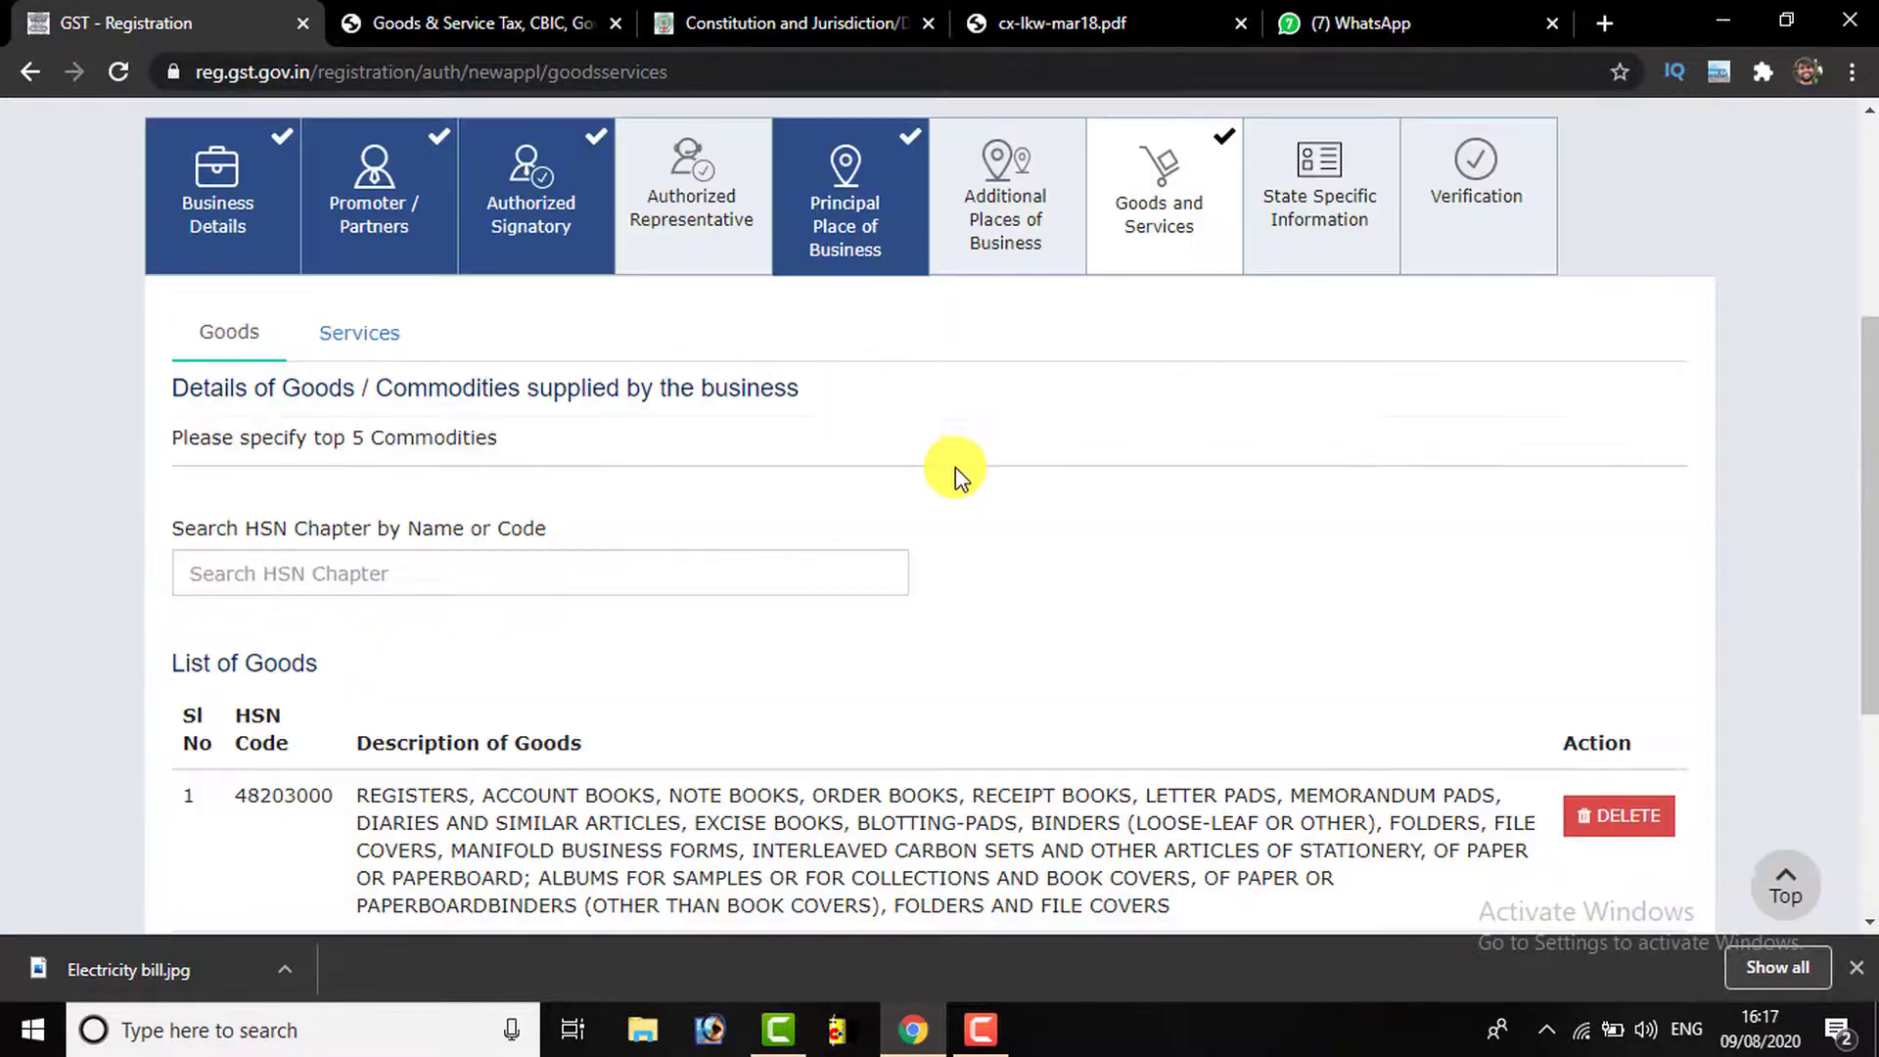
scroll(1174, 587, down, 6)
Save the Goods and Services details, then save State Specific Information with all four fields left blank
click(1480, 742)
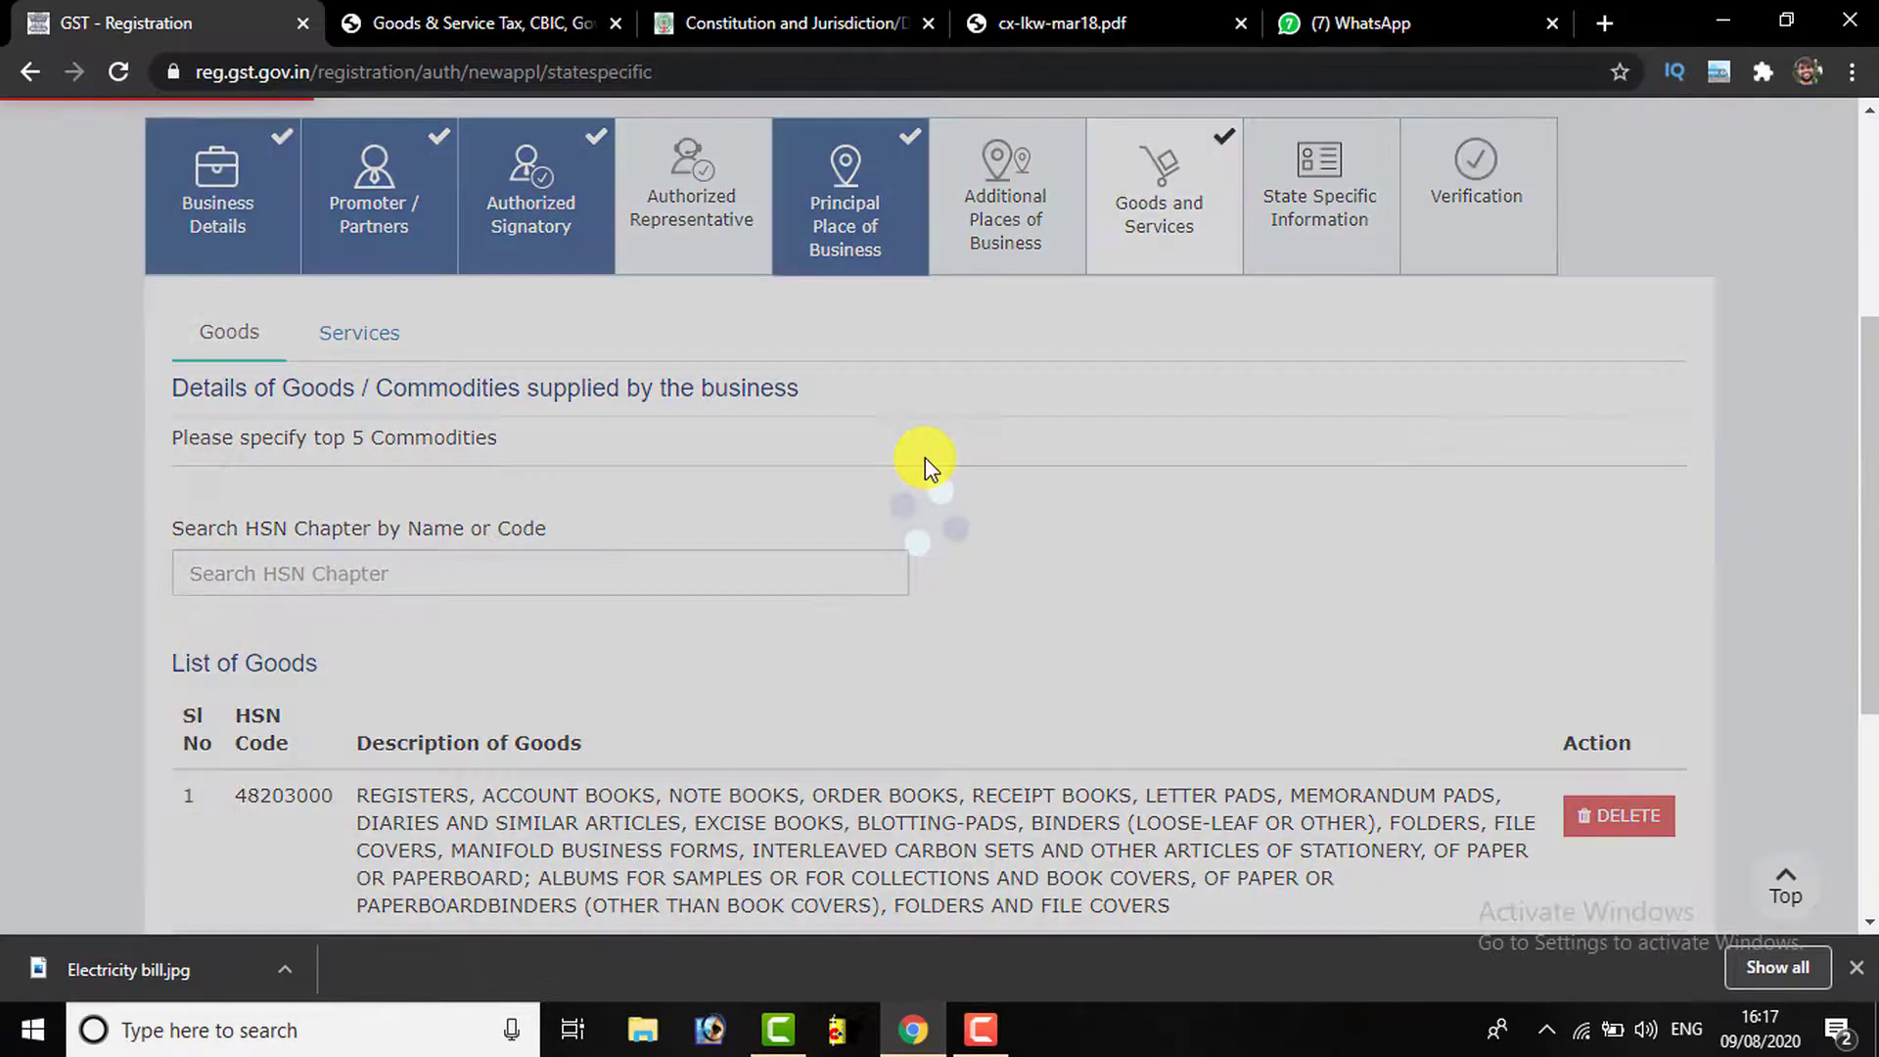
scroll(1077, 543, down, 3)
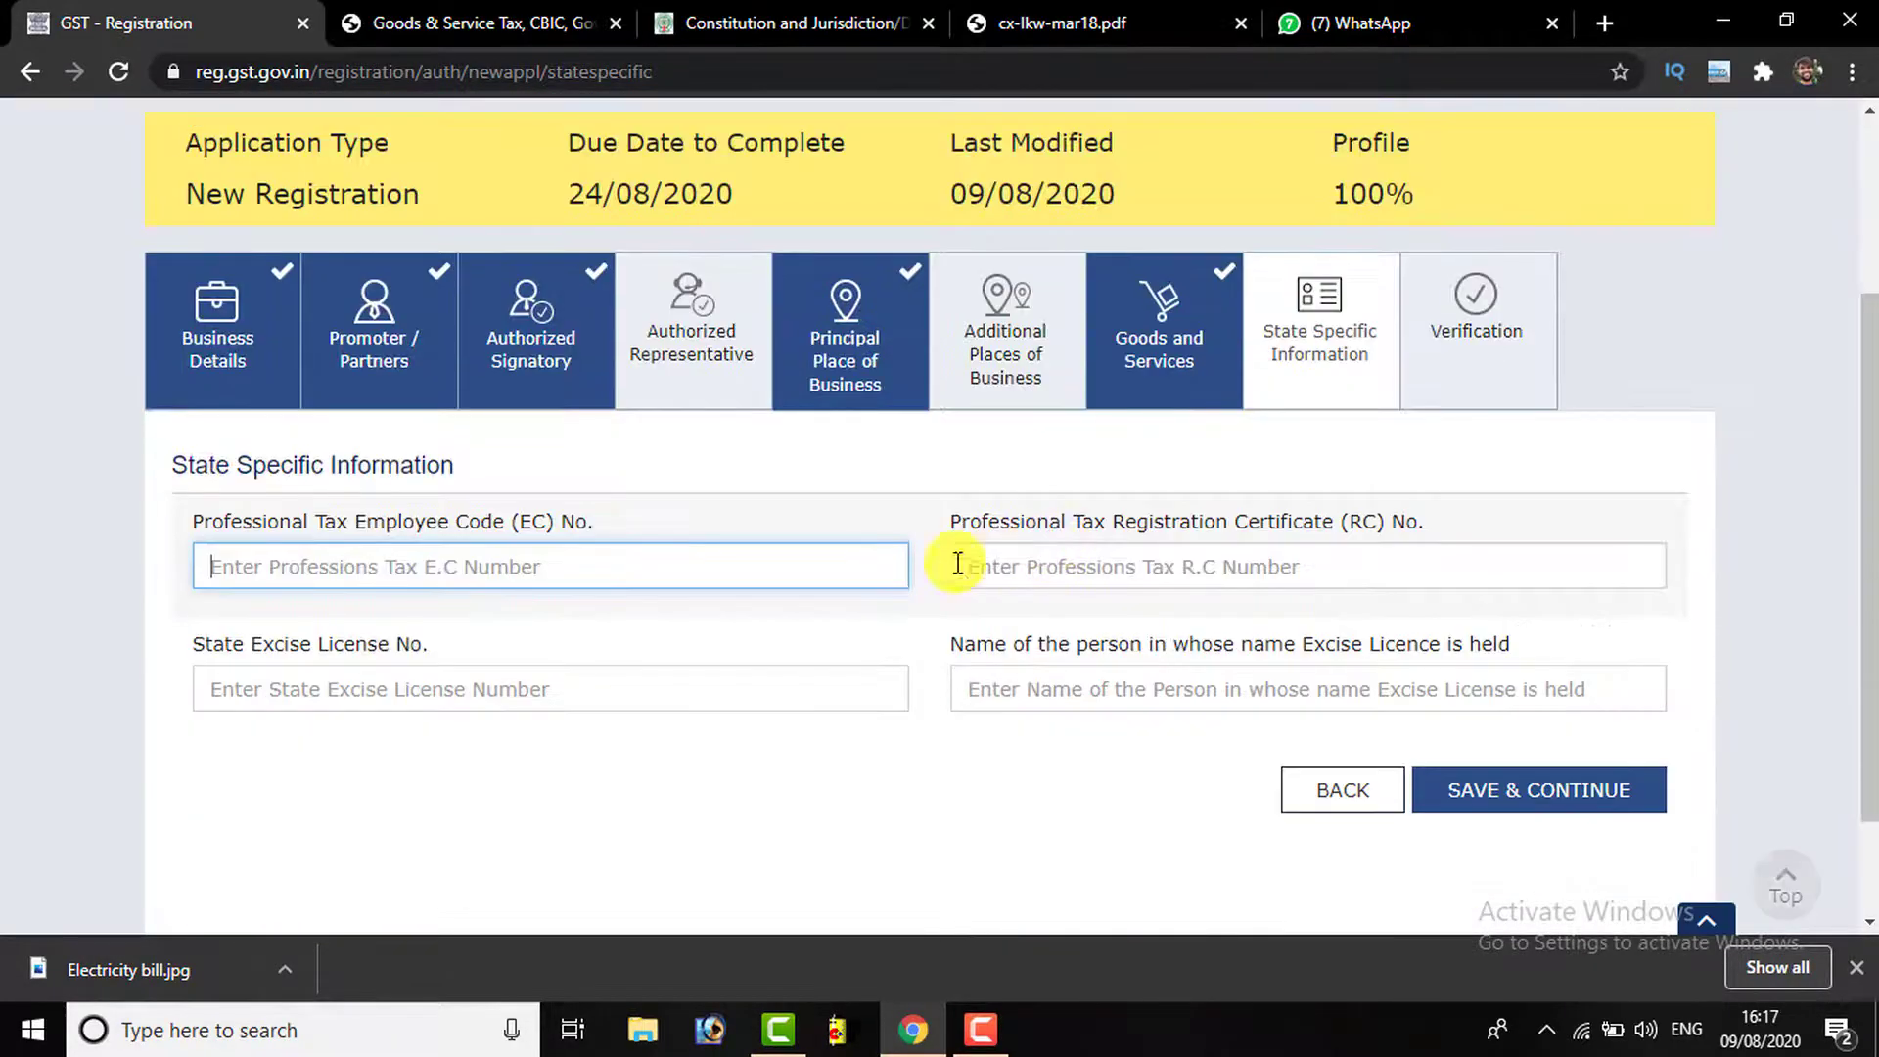
click(906, 515)
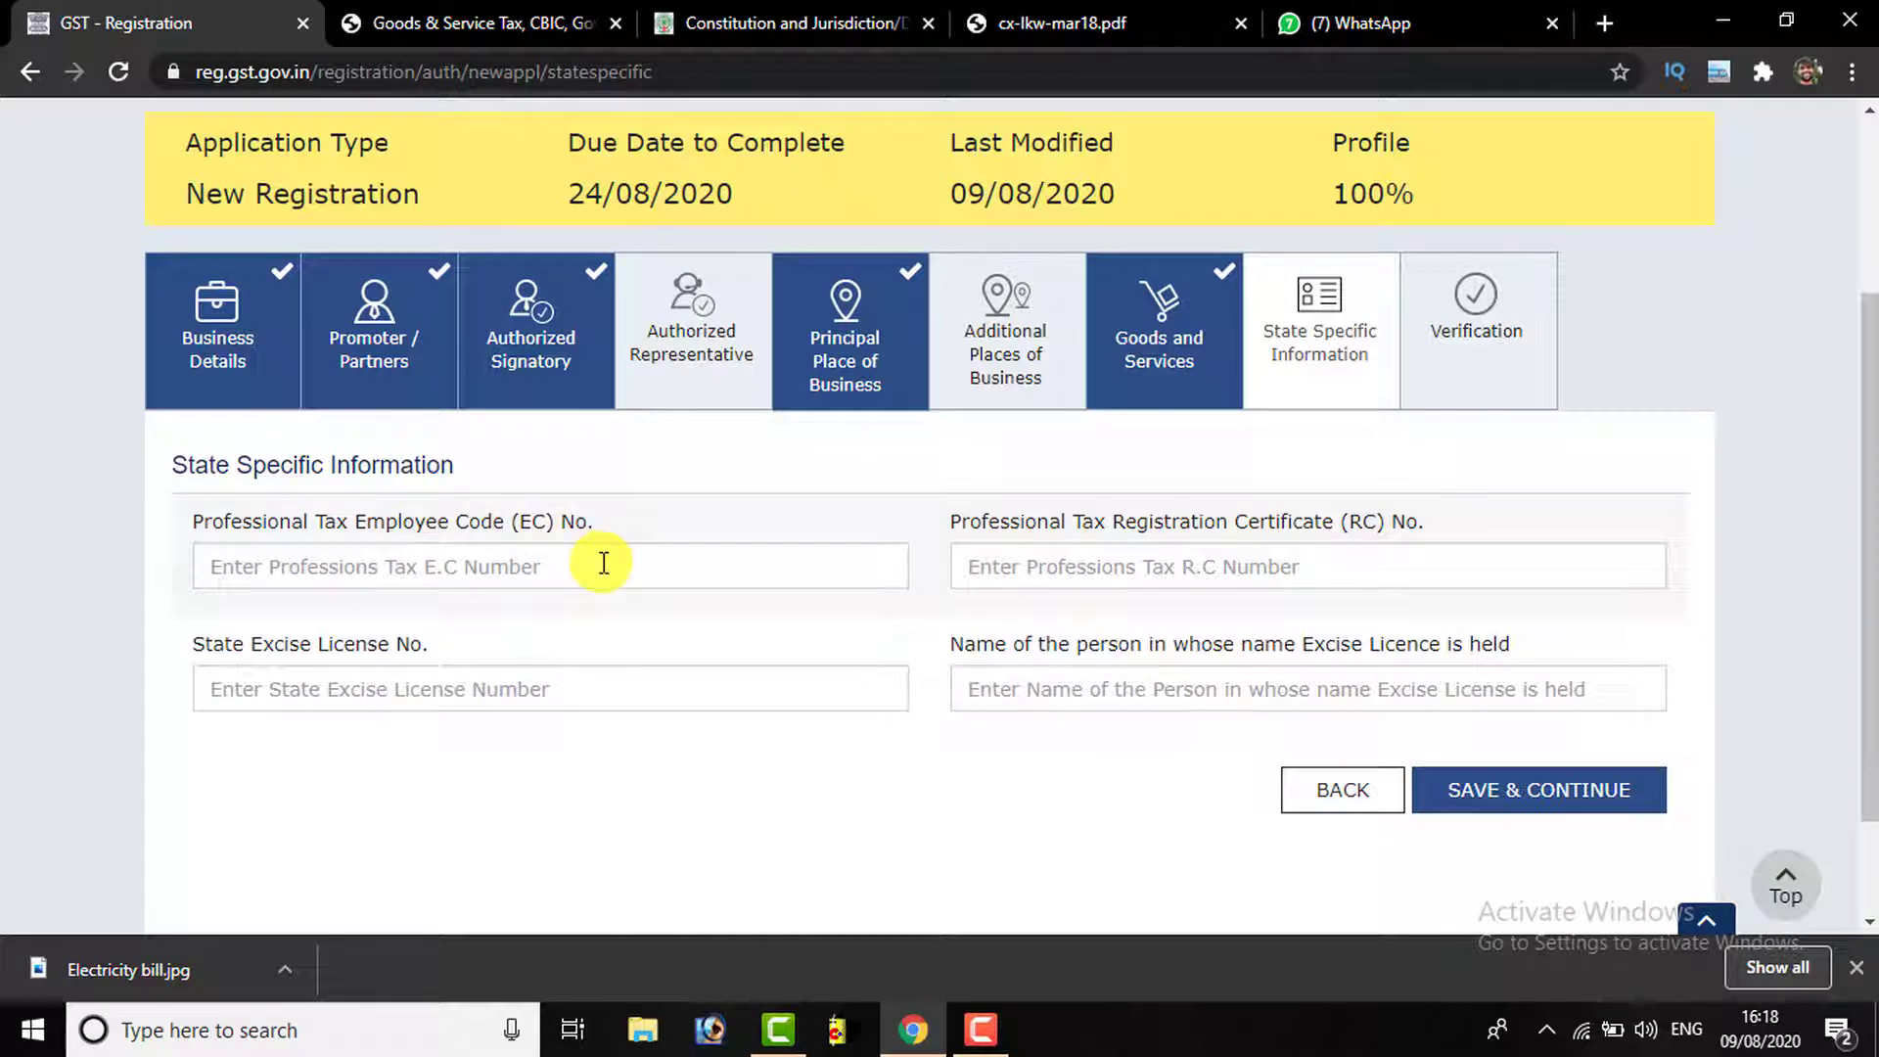
click(1531, 795)
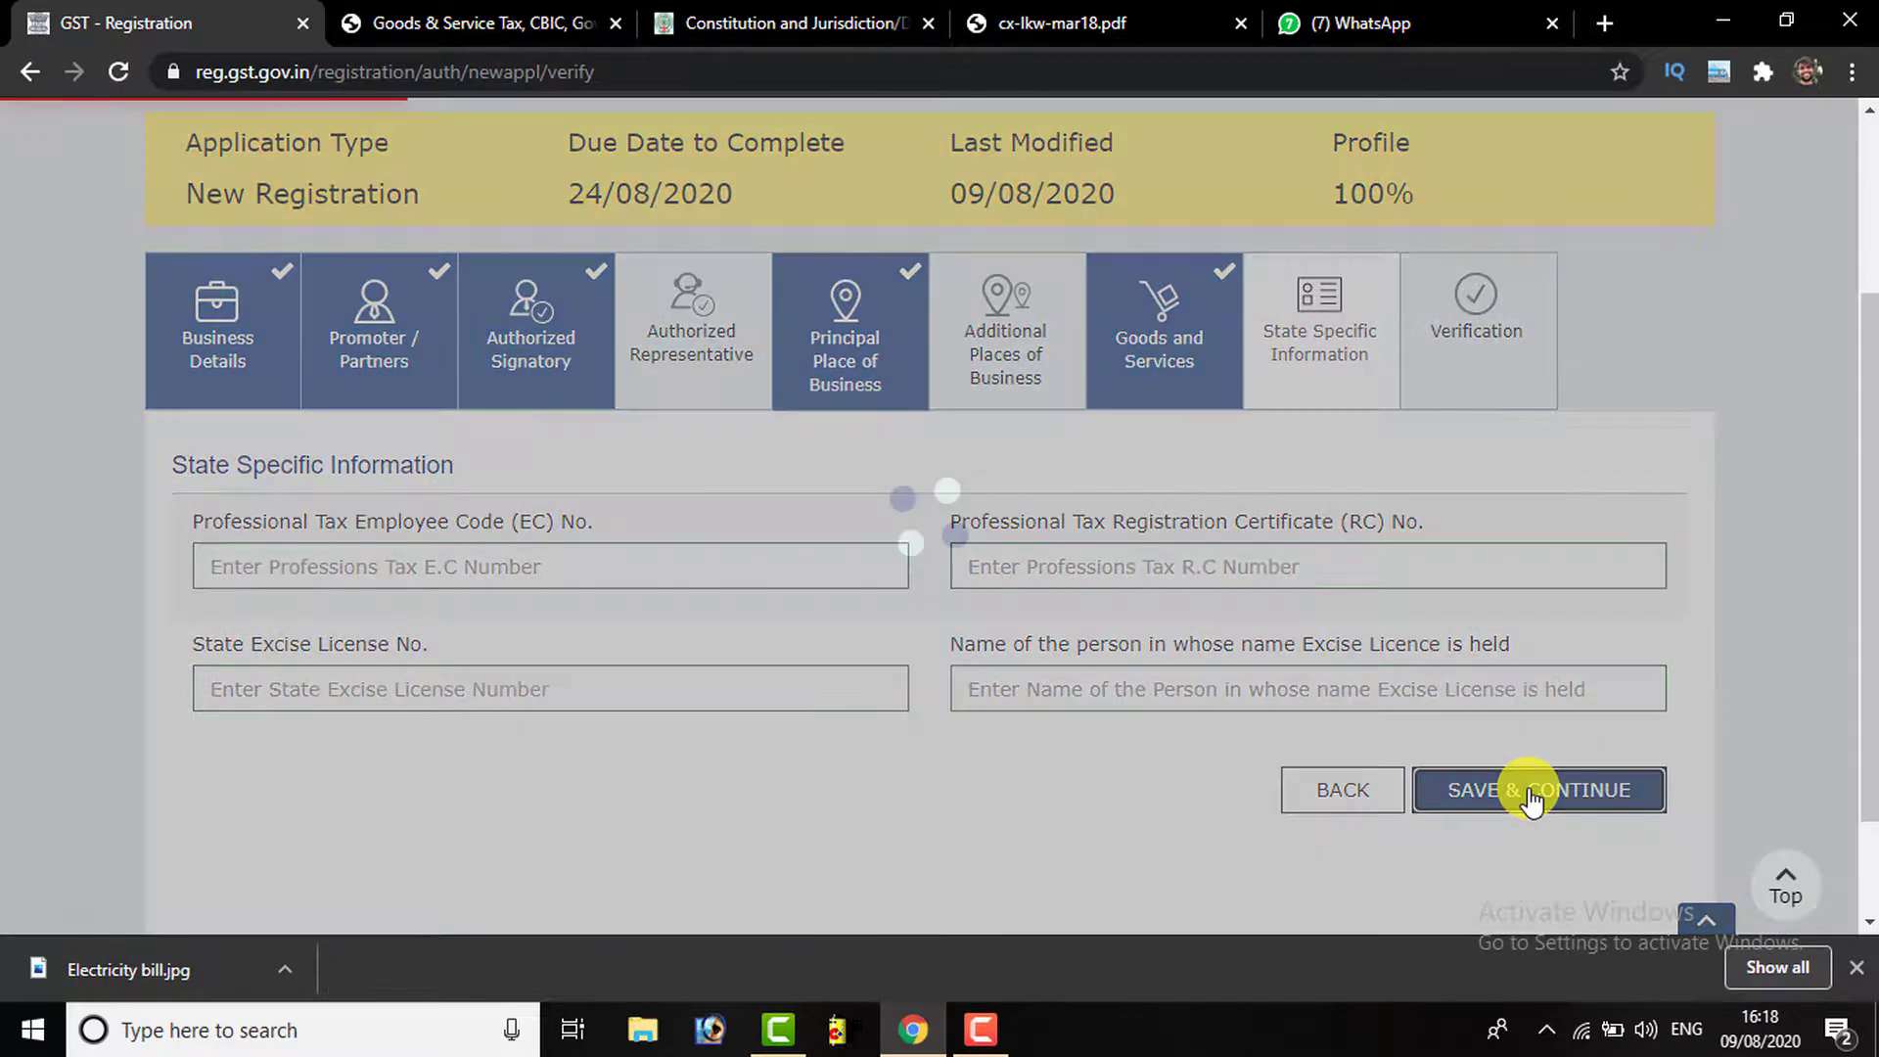
Affirm the verification declaration on the Verification page
scroll(490, 480, down, 4)
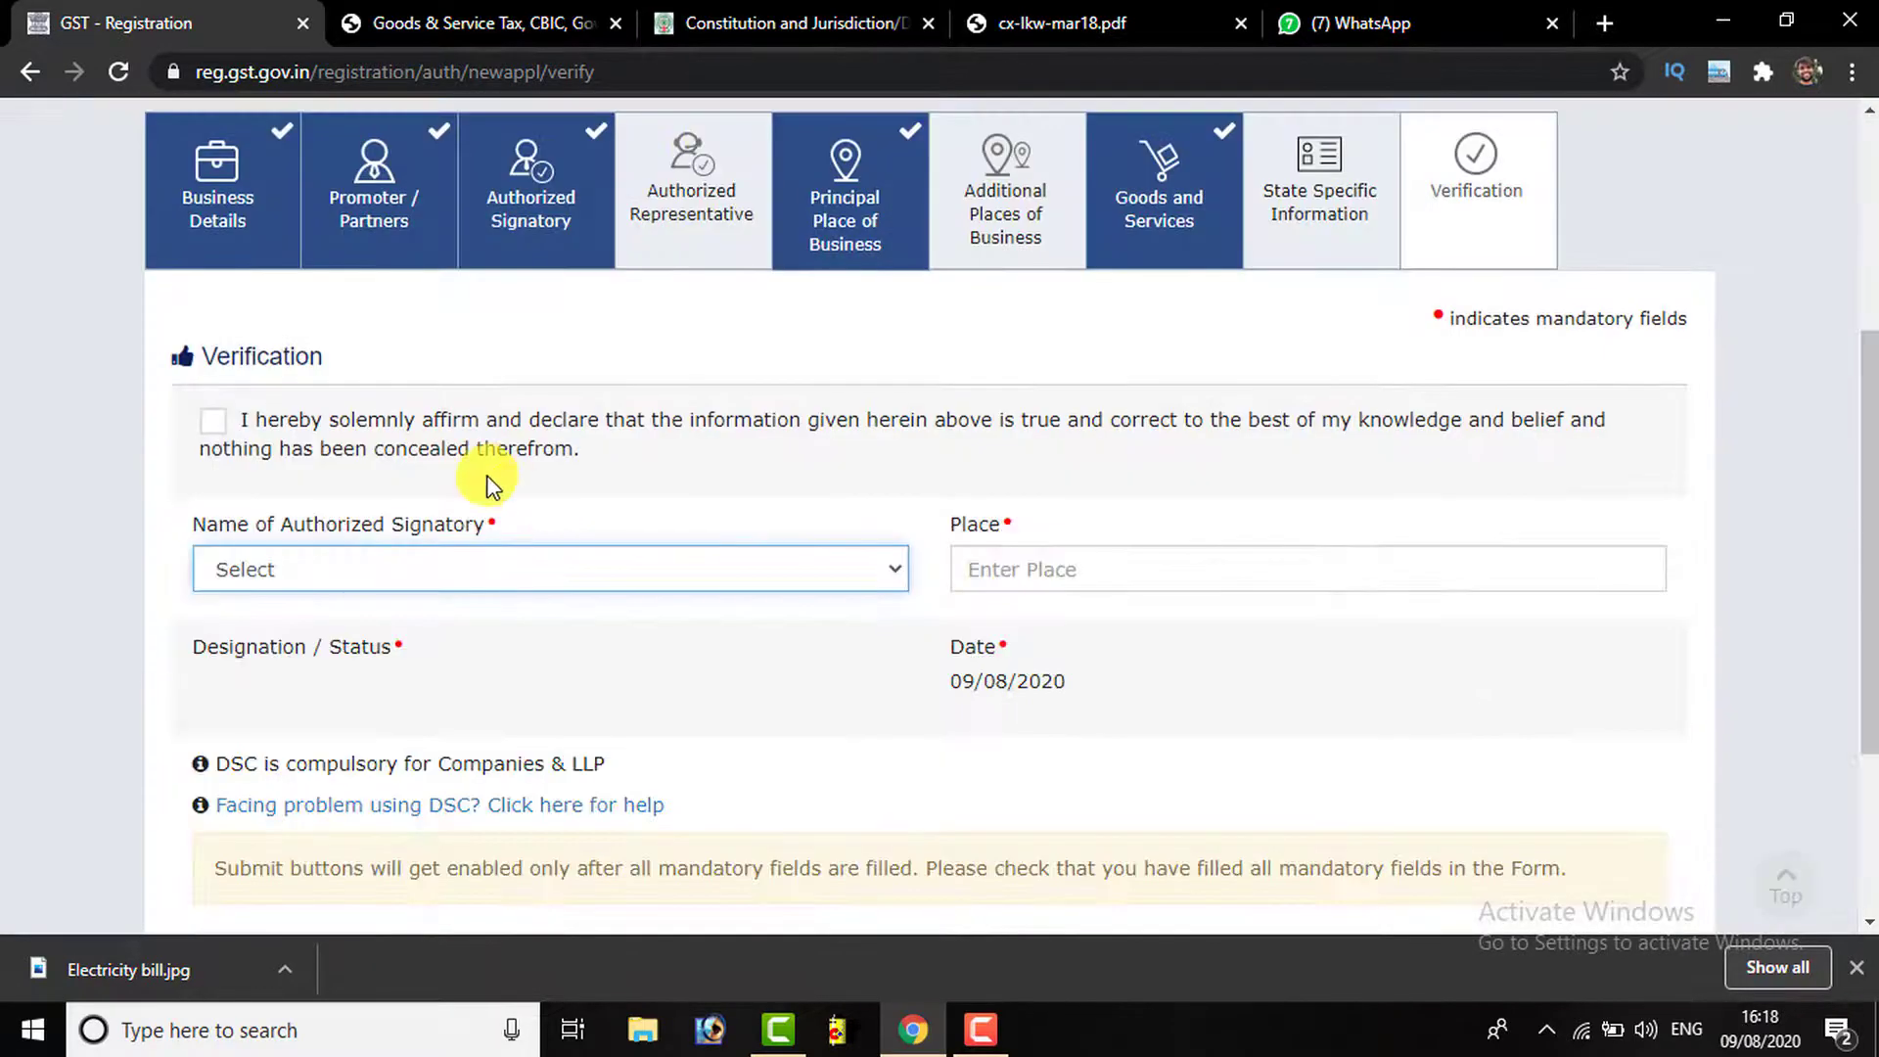
scroll(485, 473, down, 3)
scroll(485, 474, up, 3)
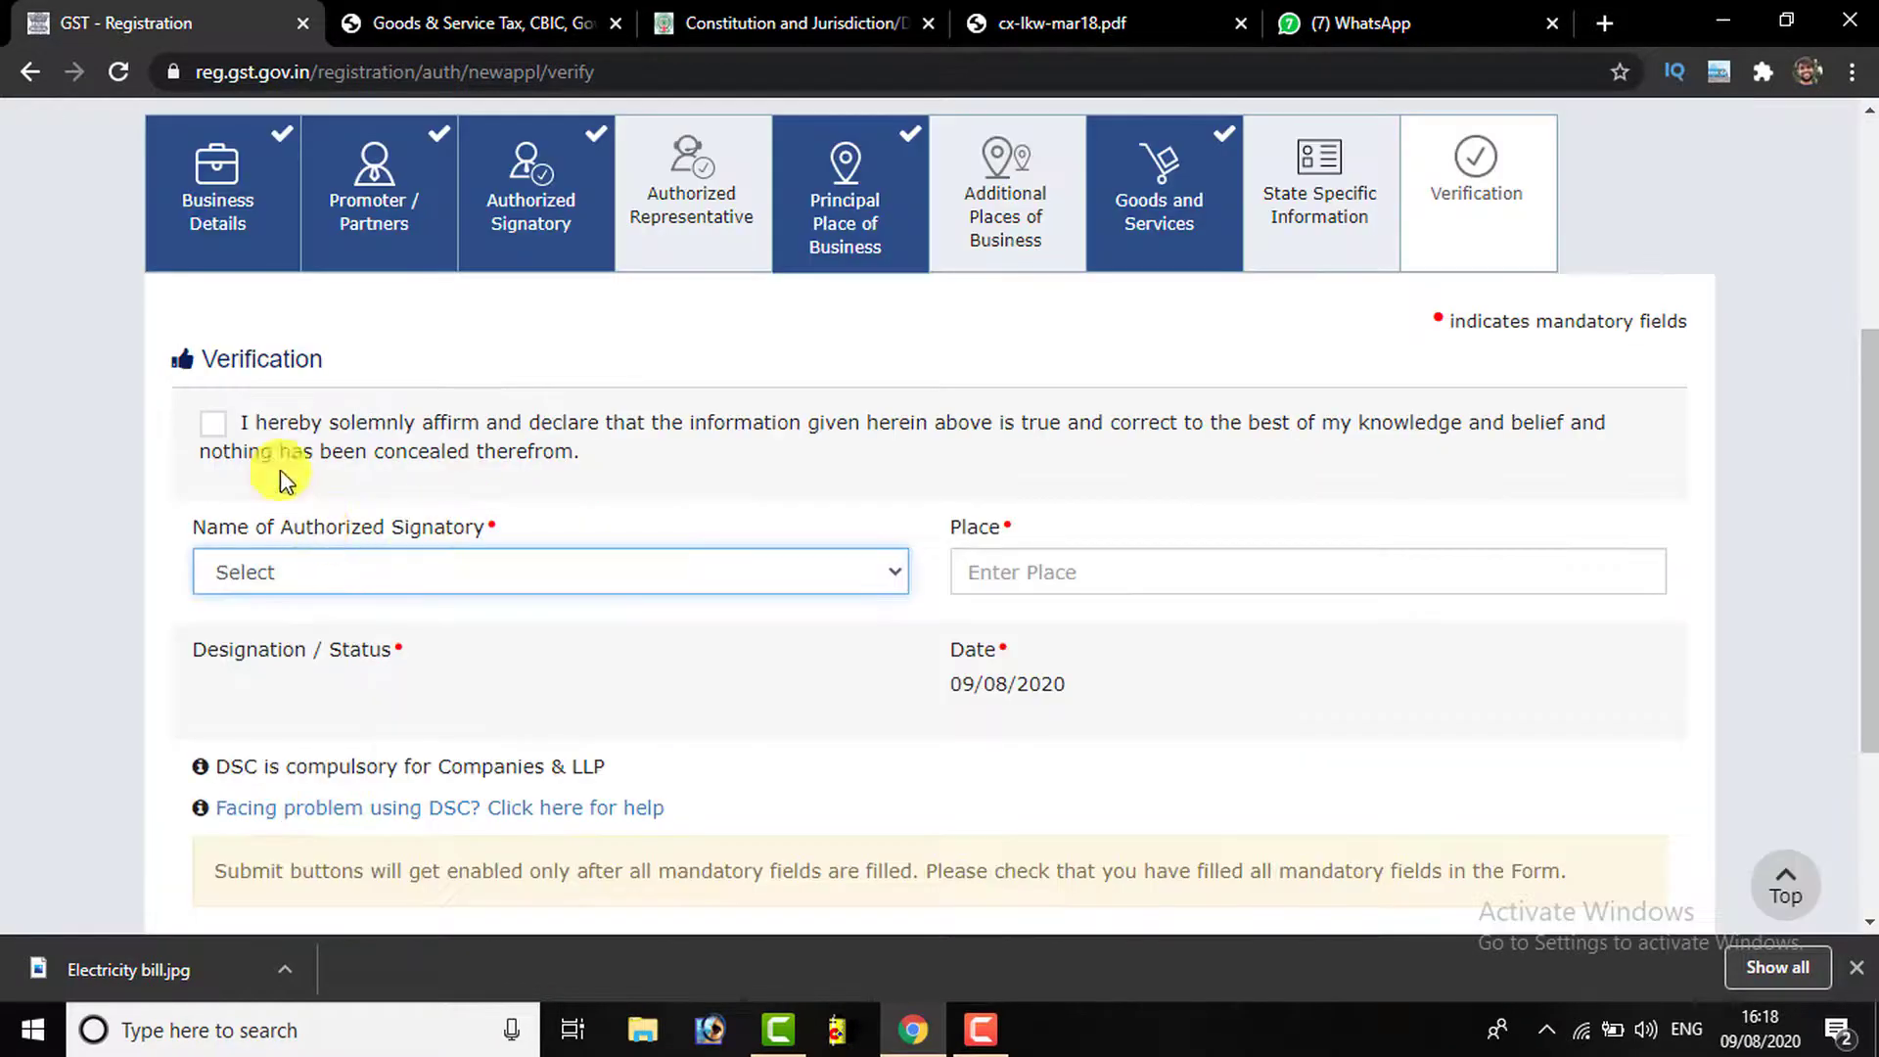
click(213, 424)
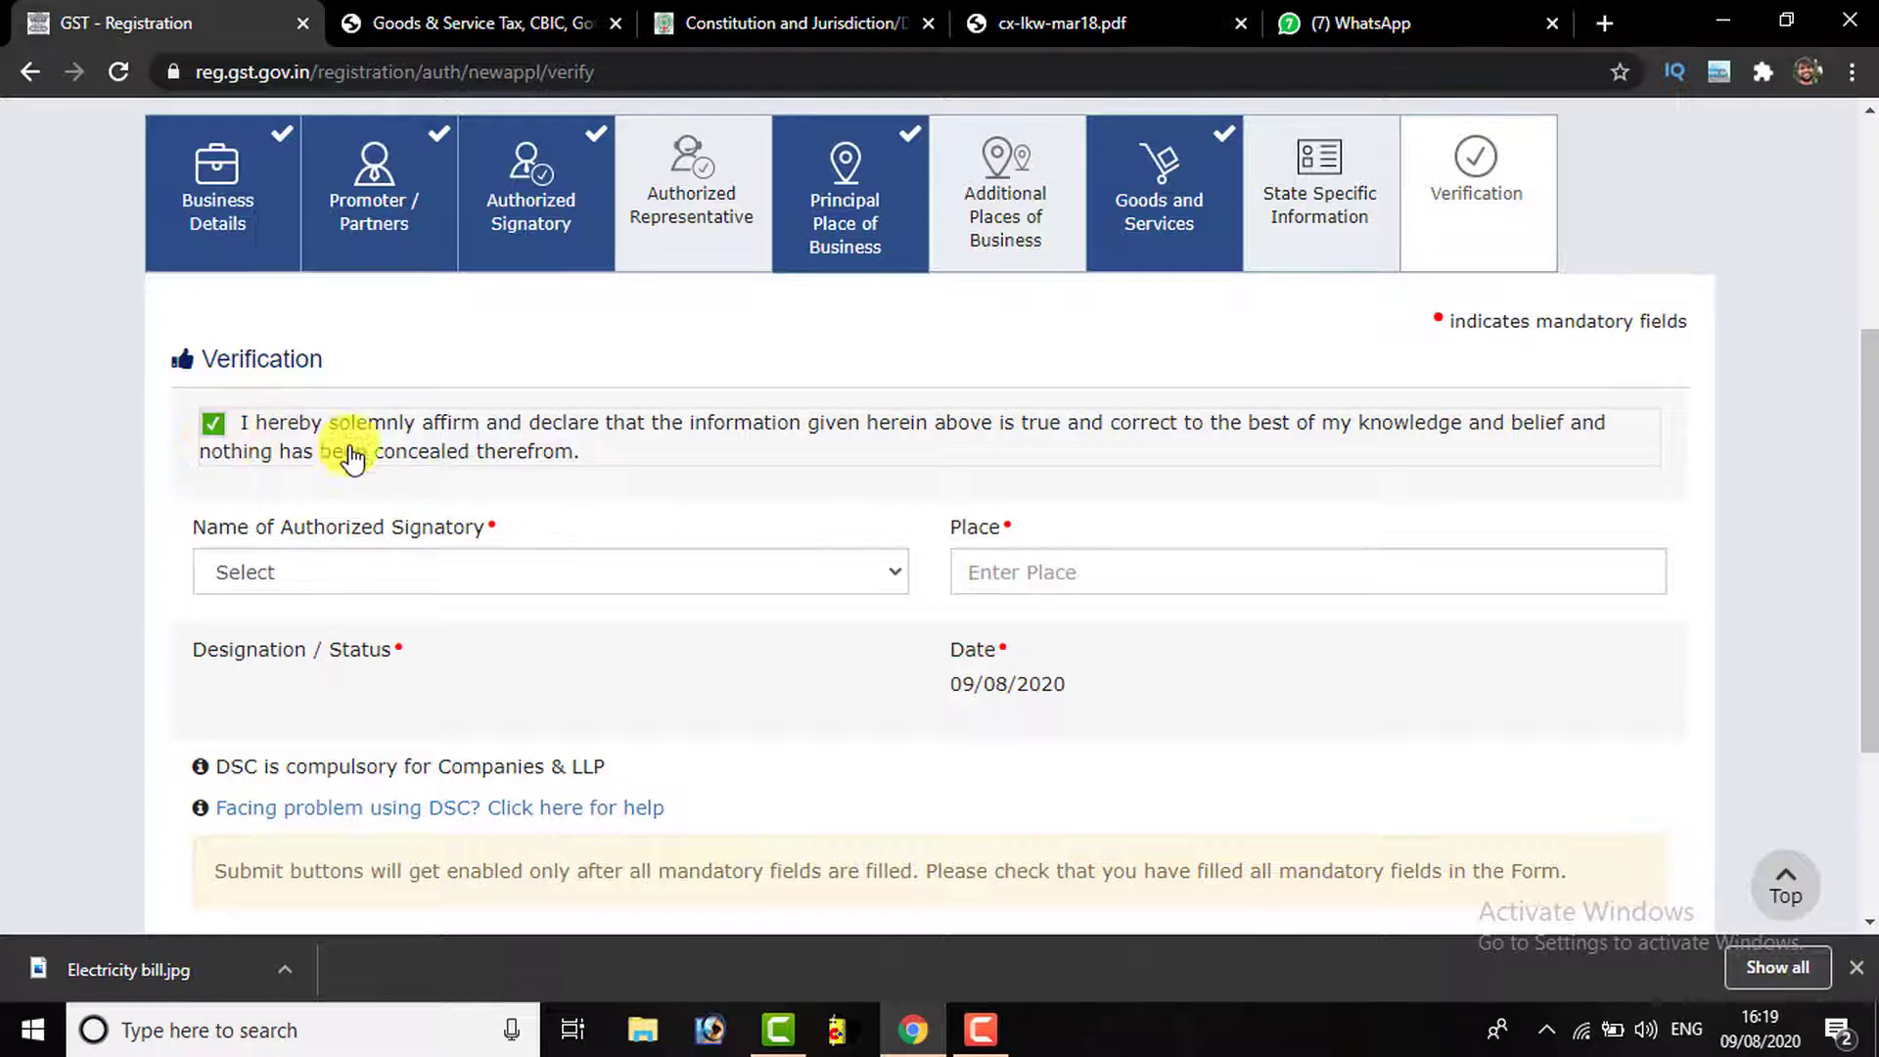
Choose the only listed person as Name of Authorized Signatory (designation OWNER)
scroll(359, 493, down, 2)
scroll(359, 492, down, 1)
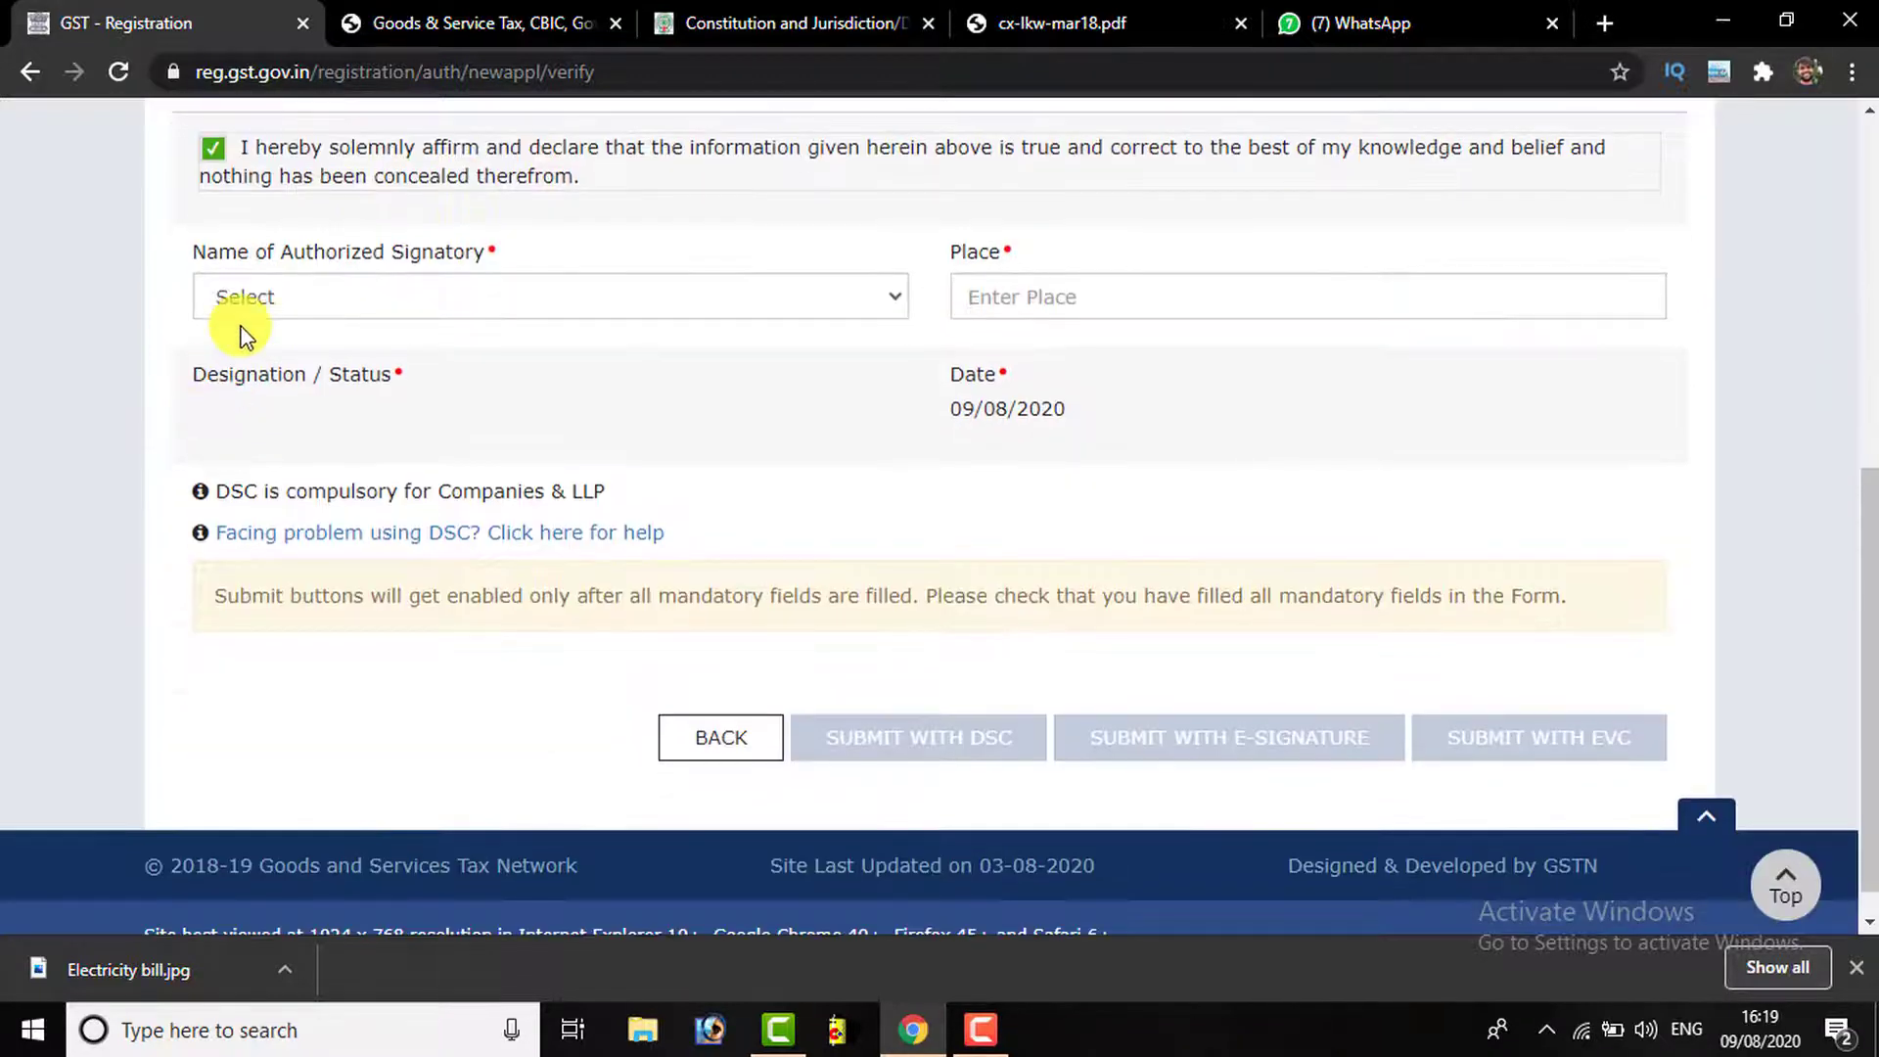
click(306, 303)
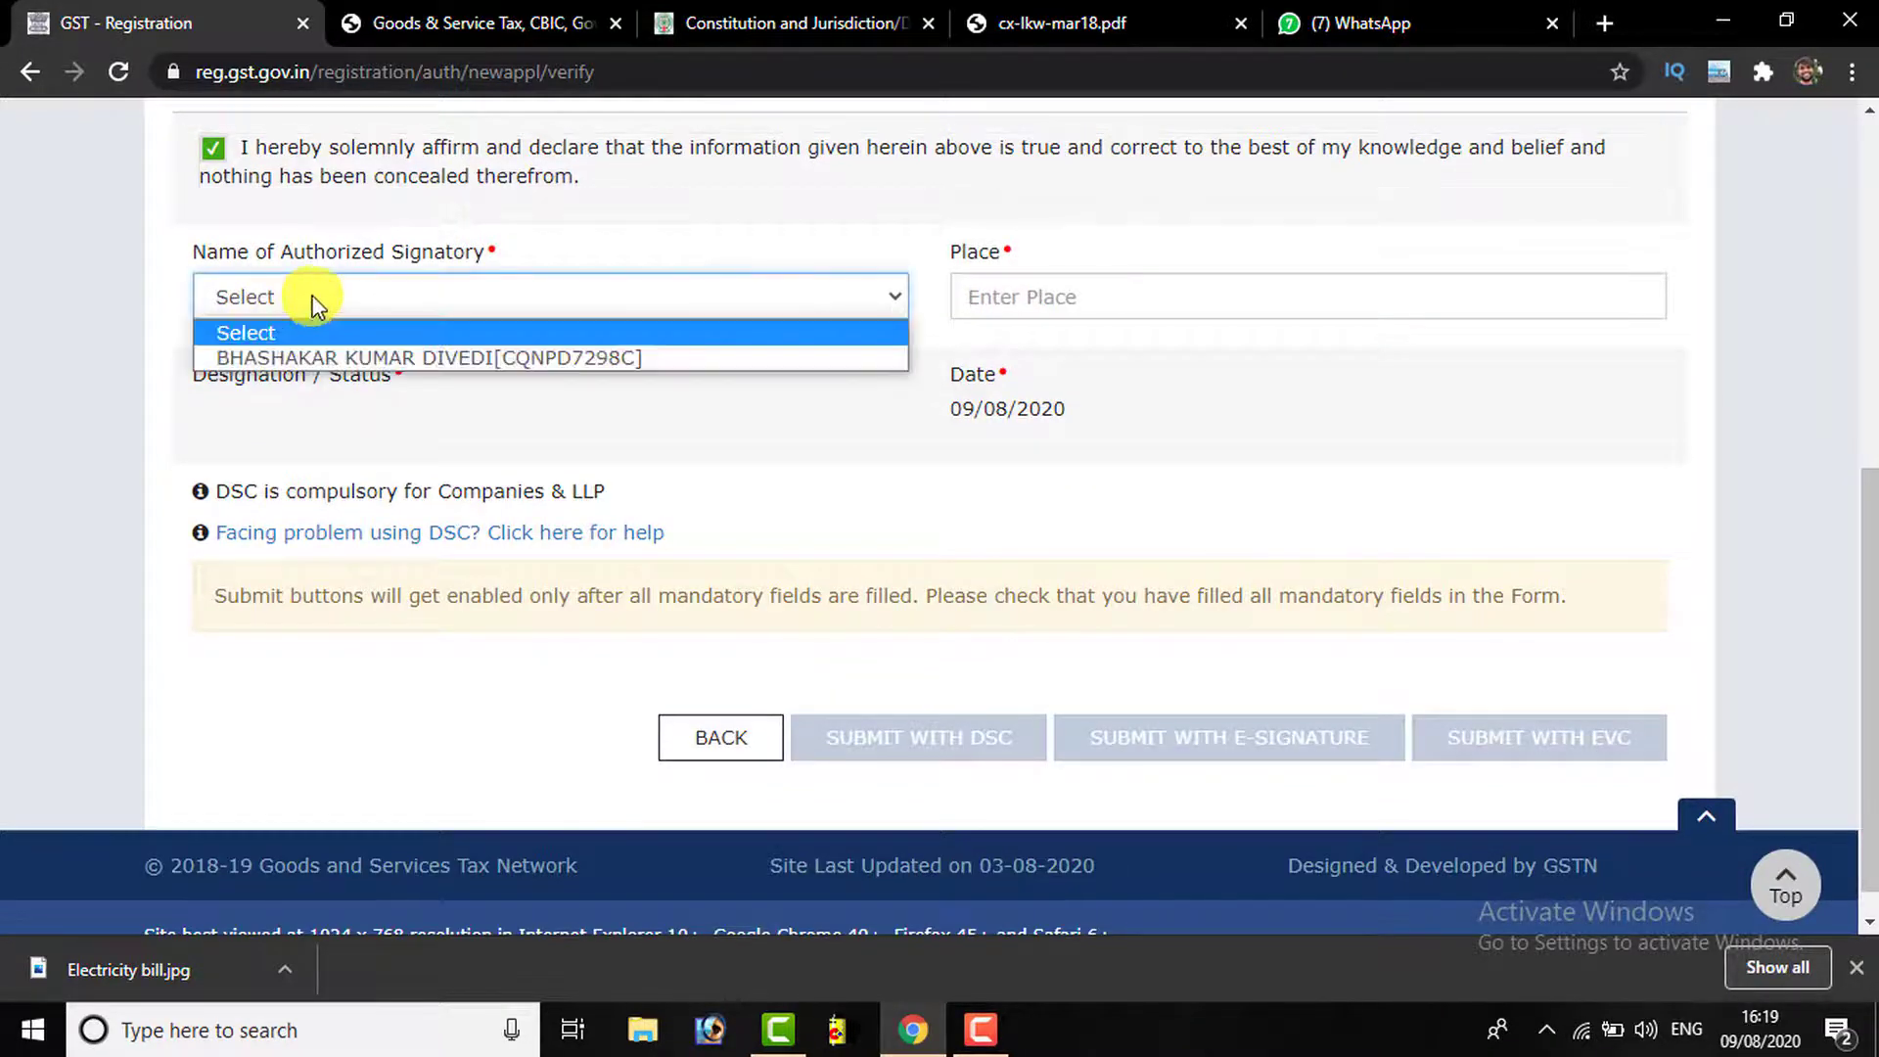
click(405, 357)
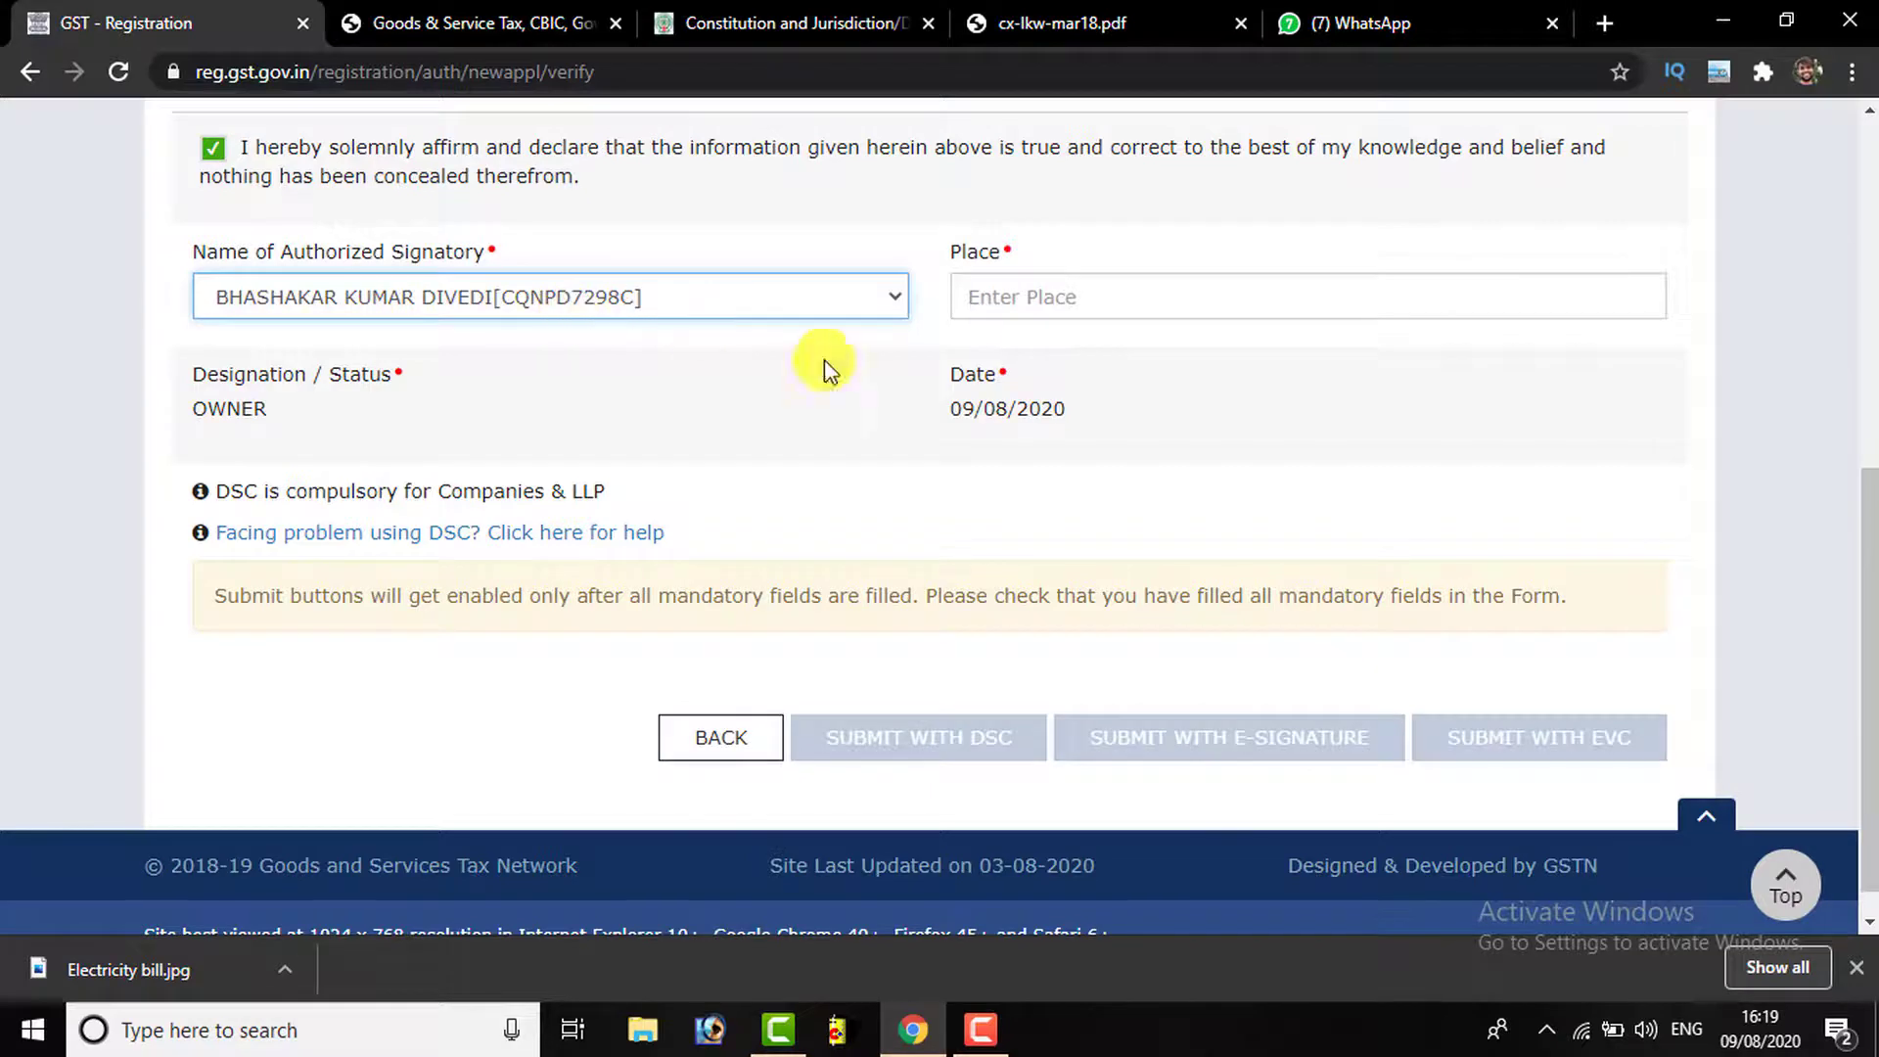
Paste the place of verification into the Place field
click(1020, 288)
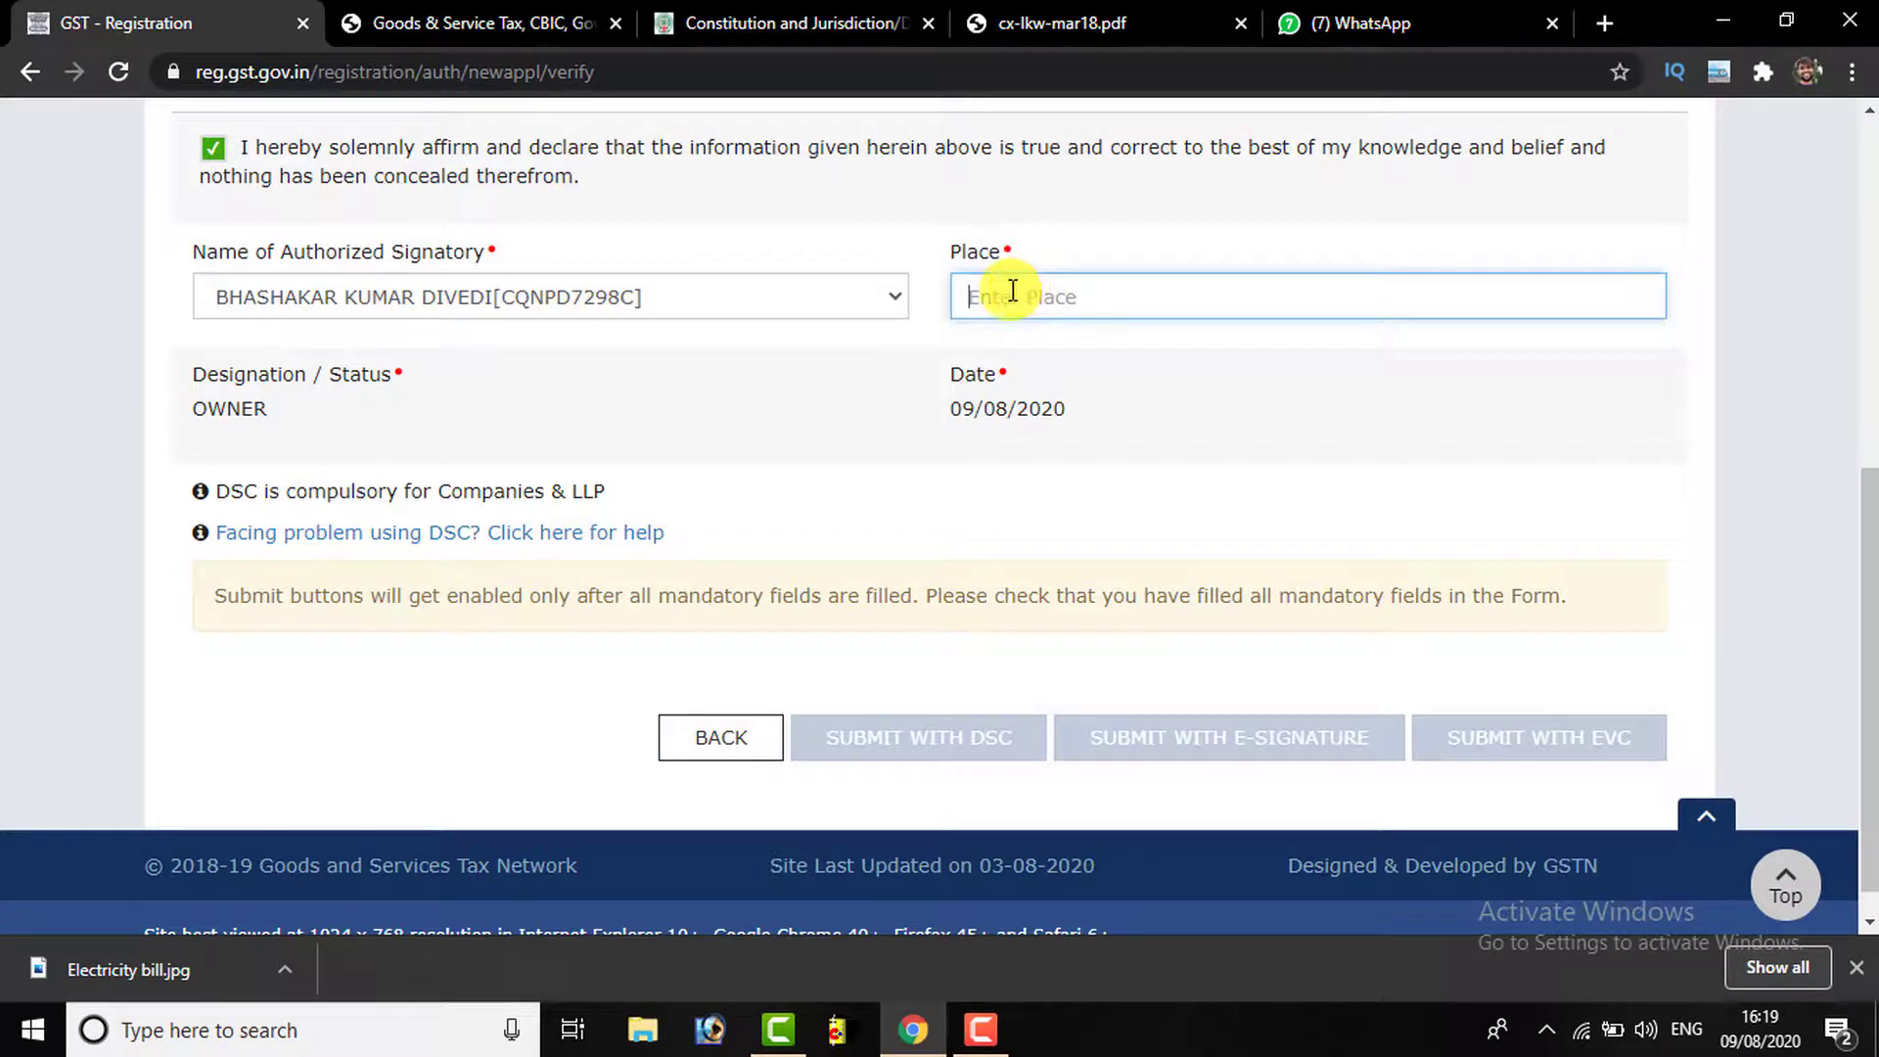
text(D)
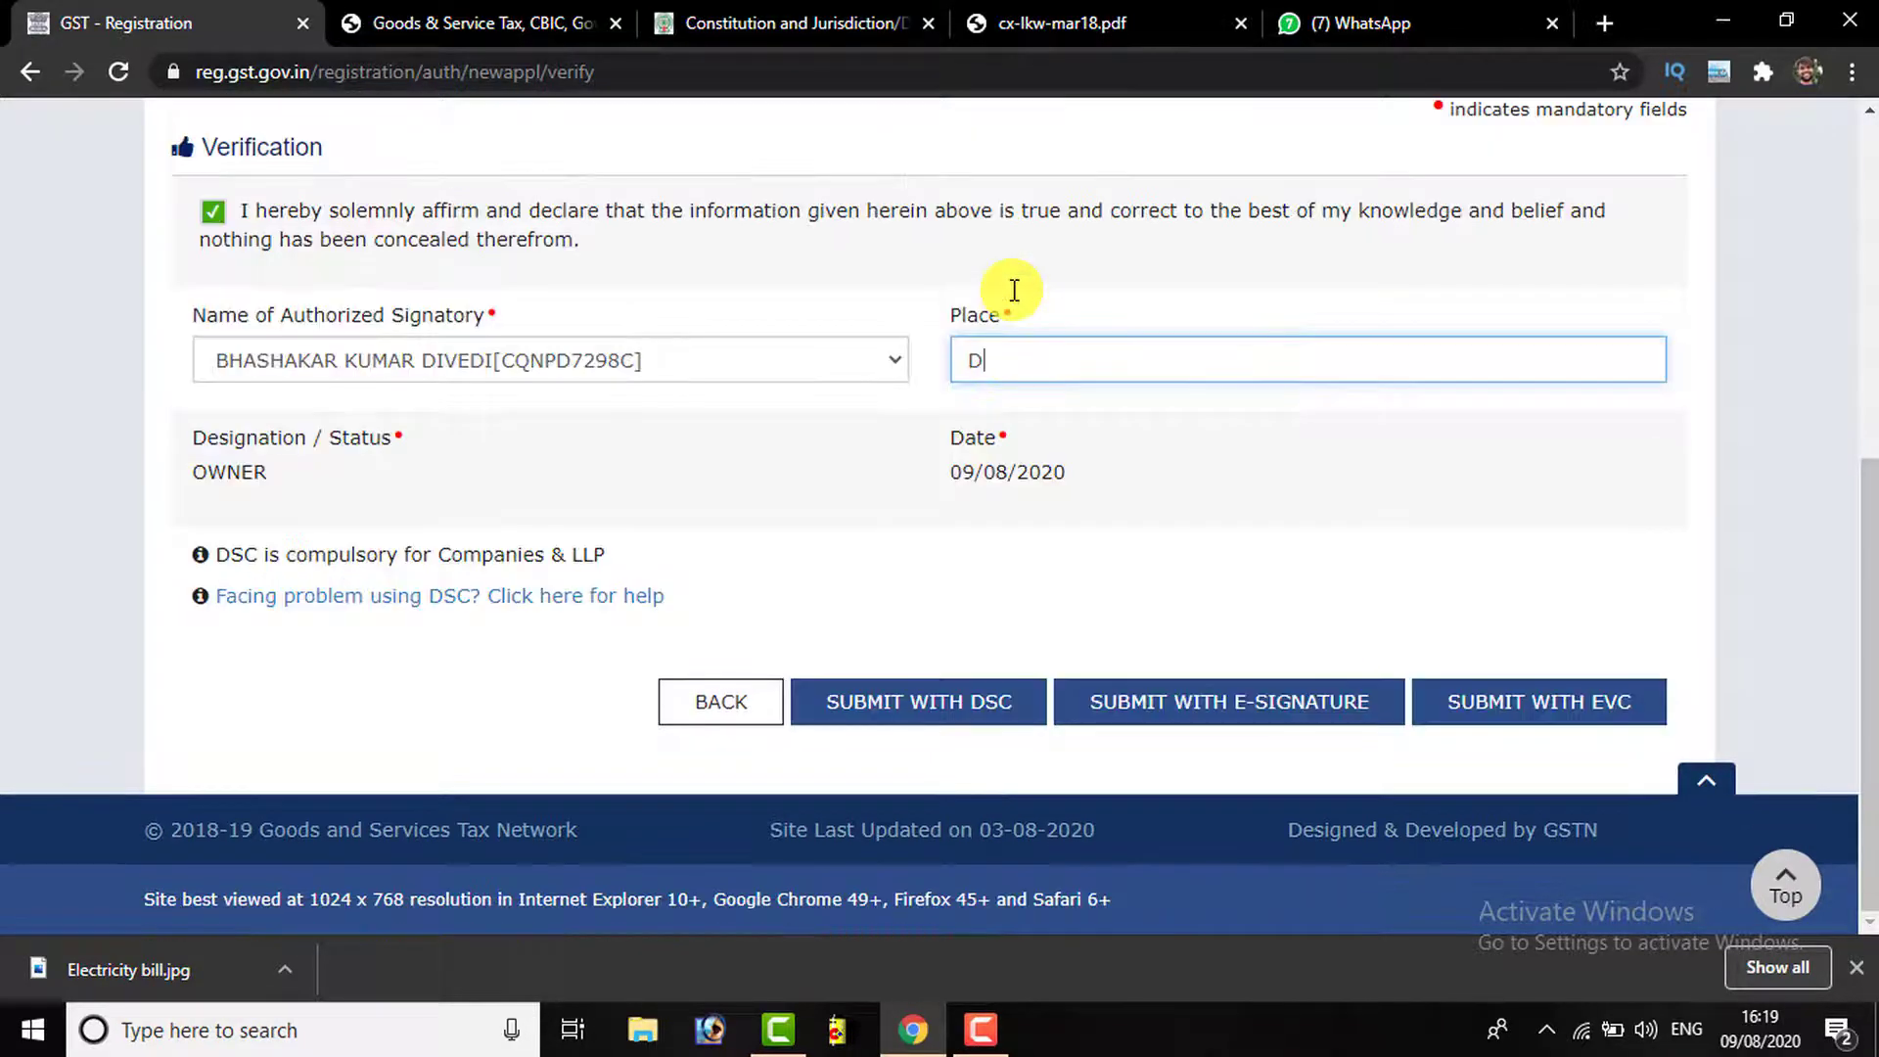
key(BackSpace)
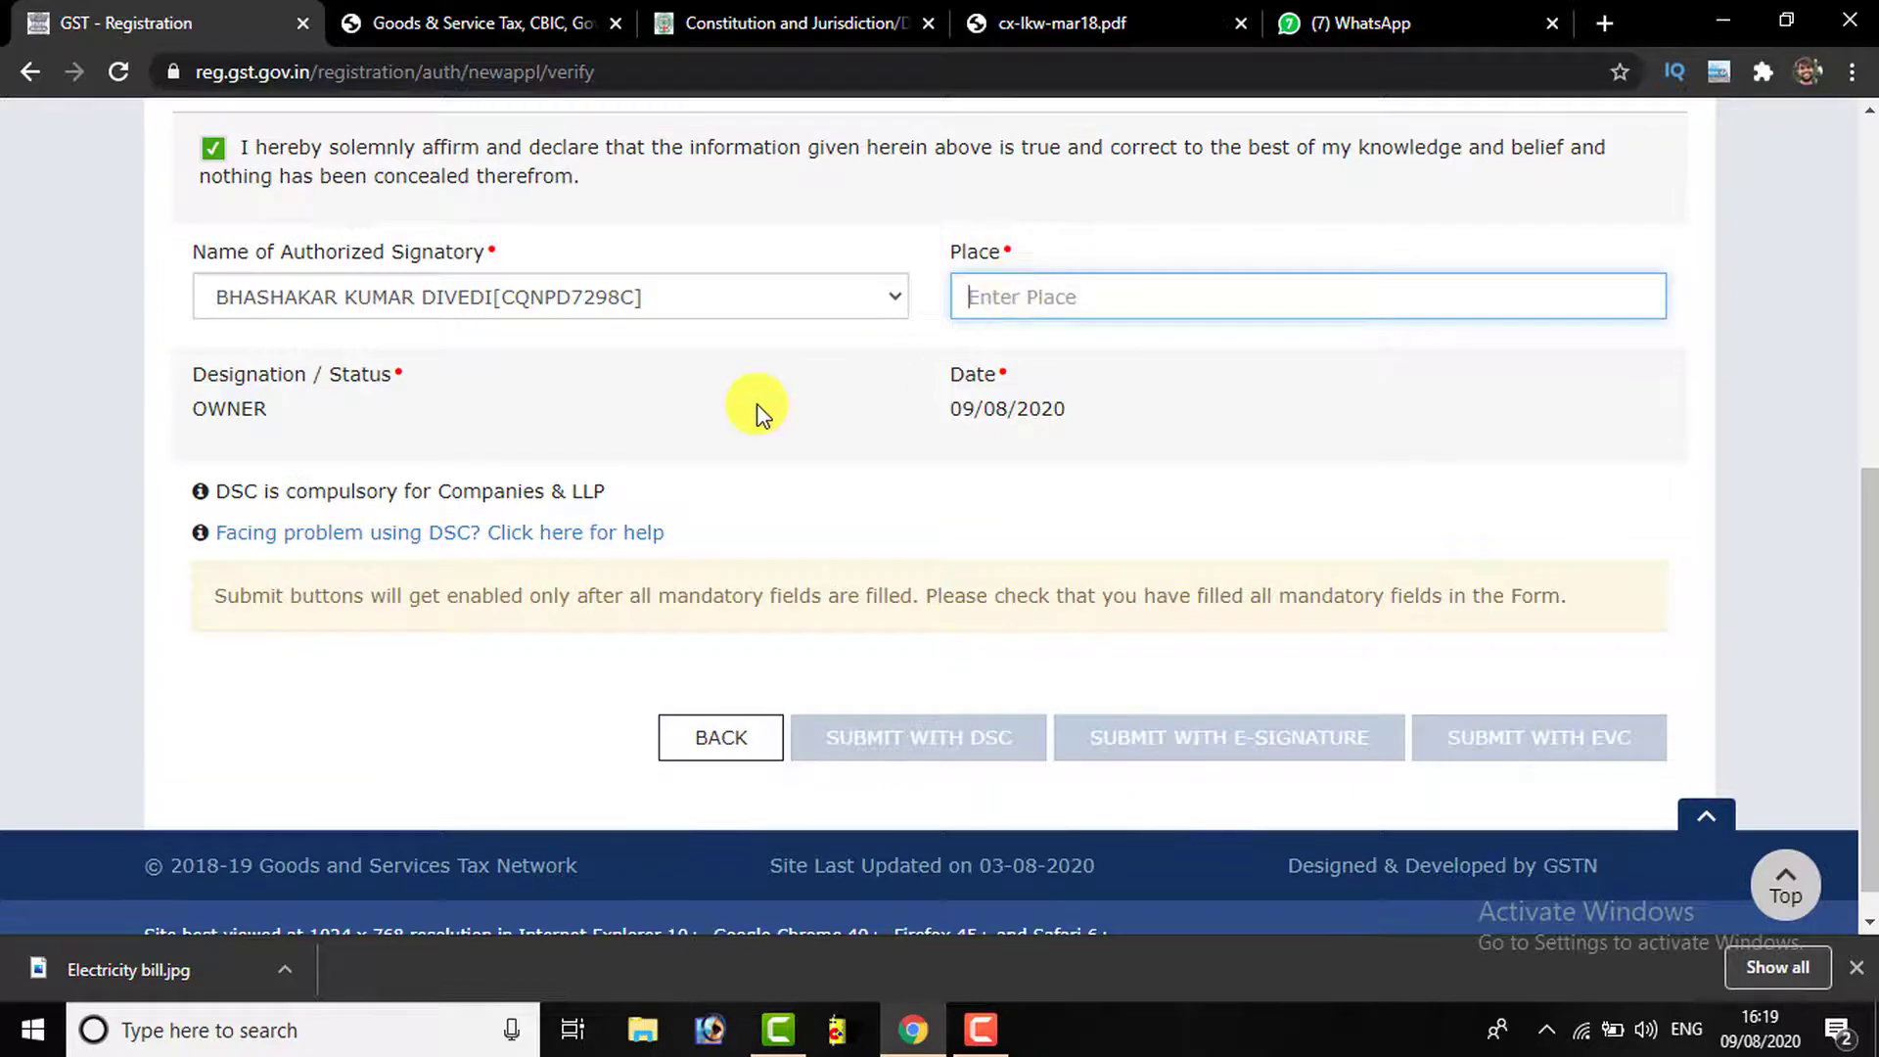
text(CHAKIYA KOTHI)
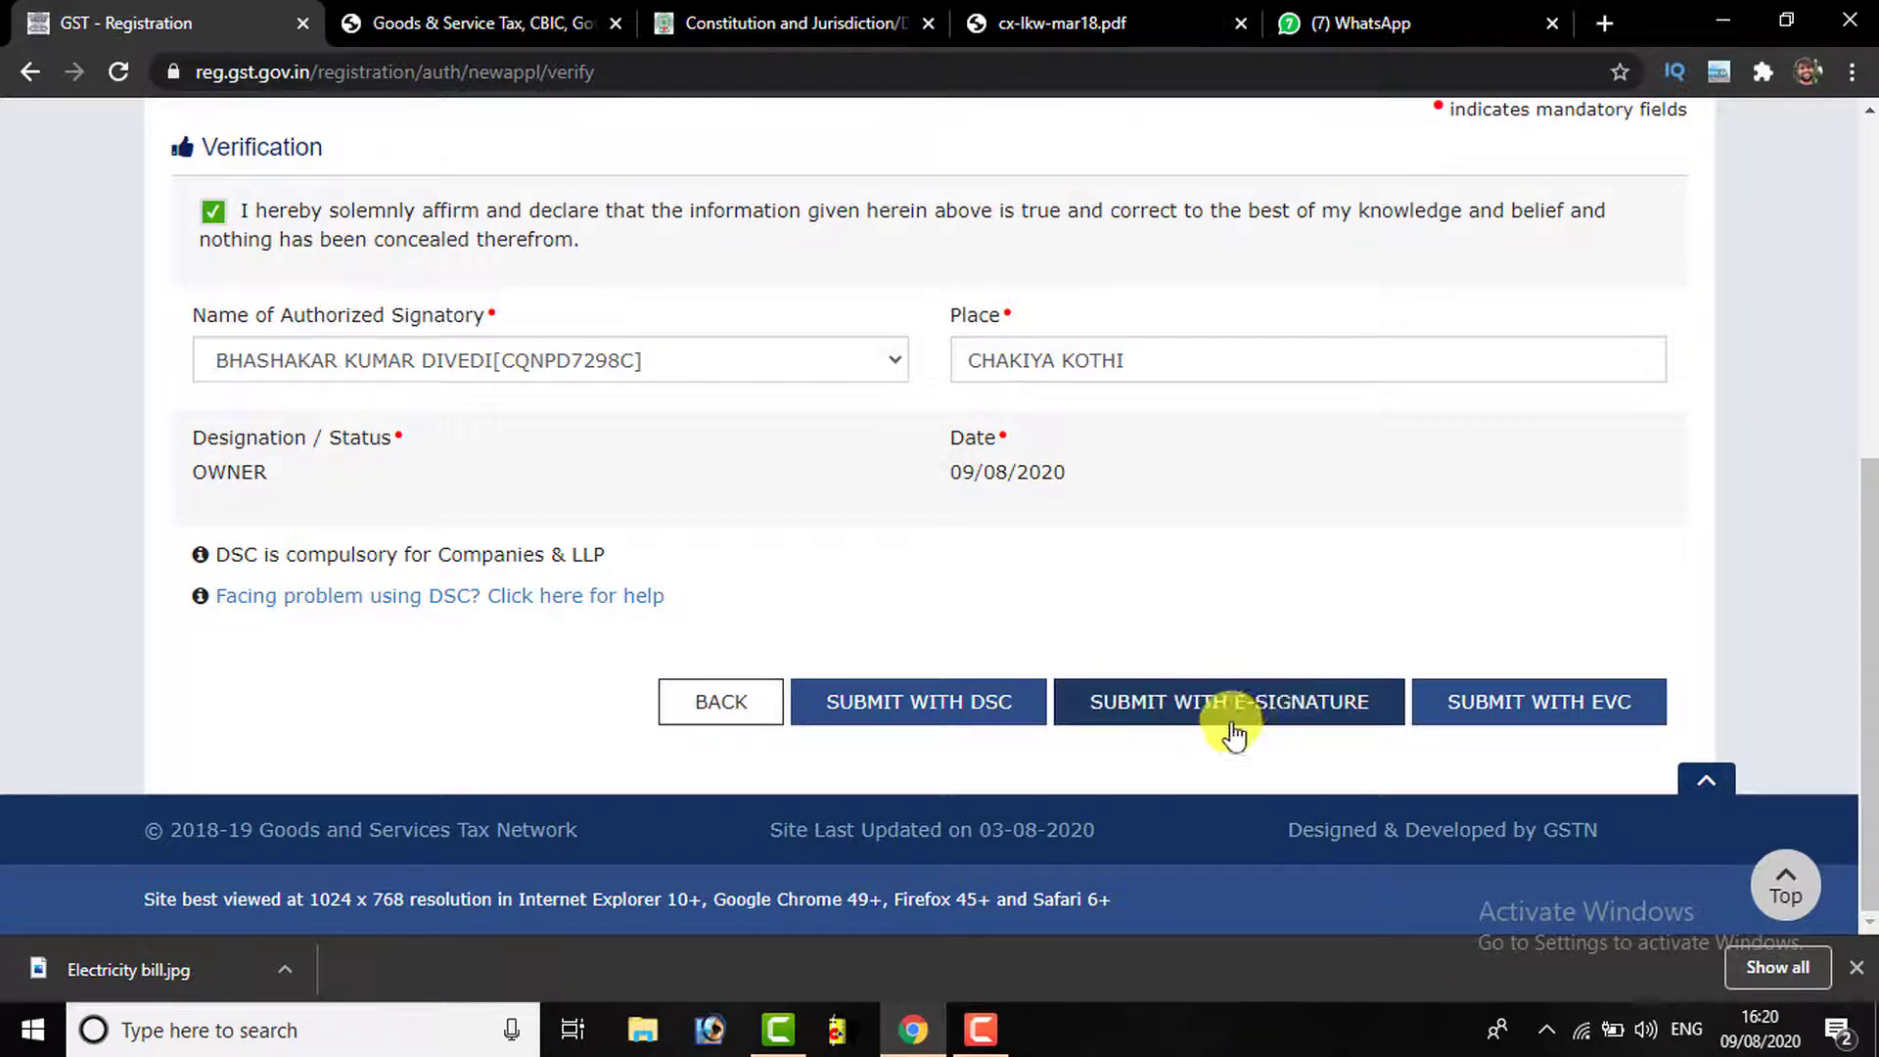
Submit the application with EVC, skipping the e-signature option, and validate the OTP
scroll(1517, 734, up, 2)
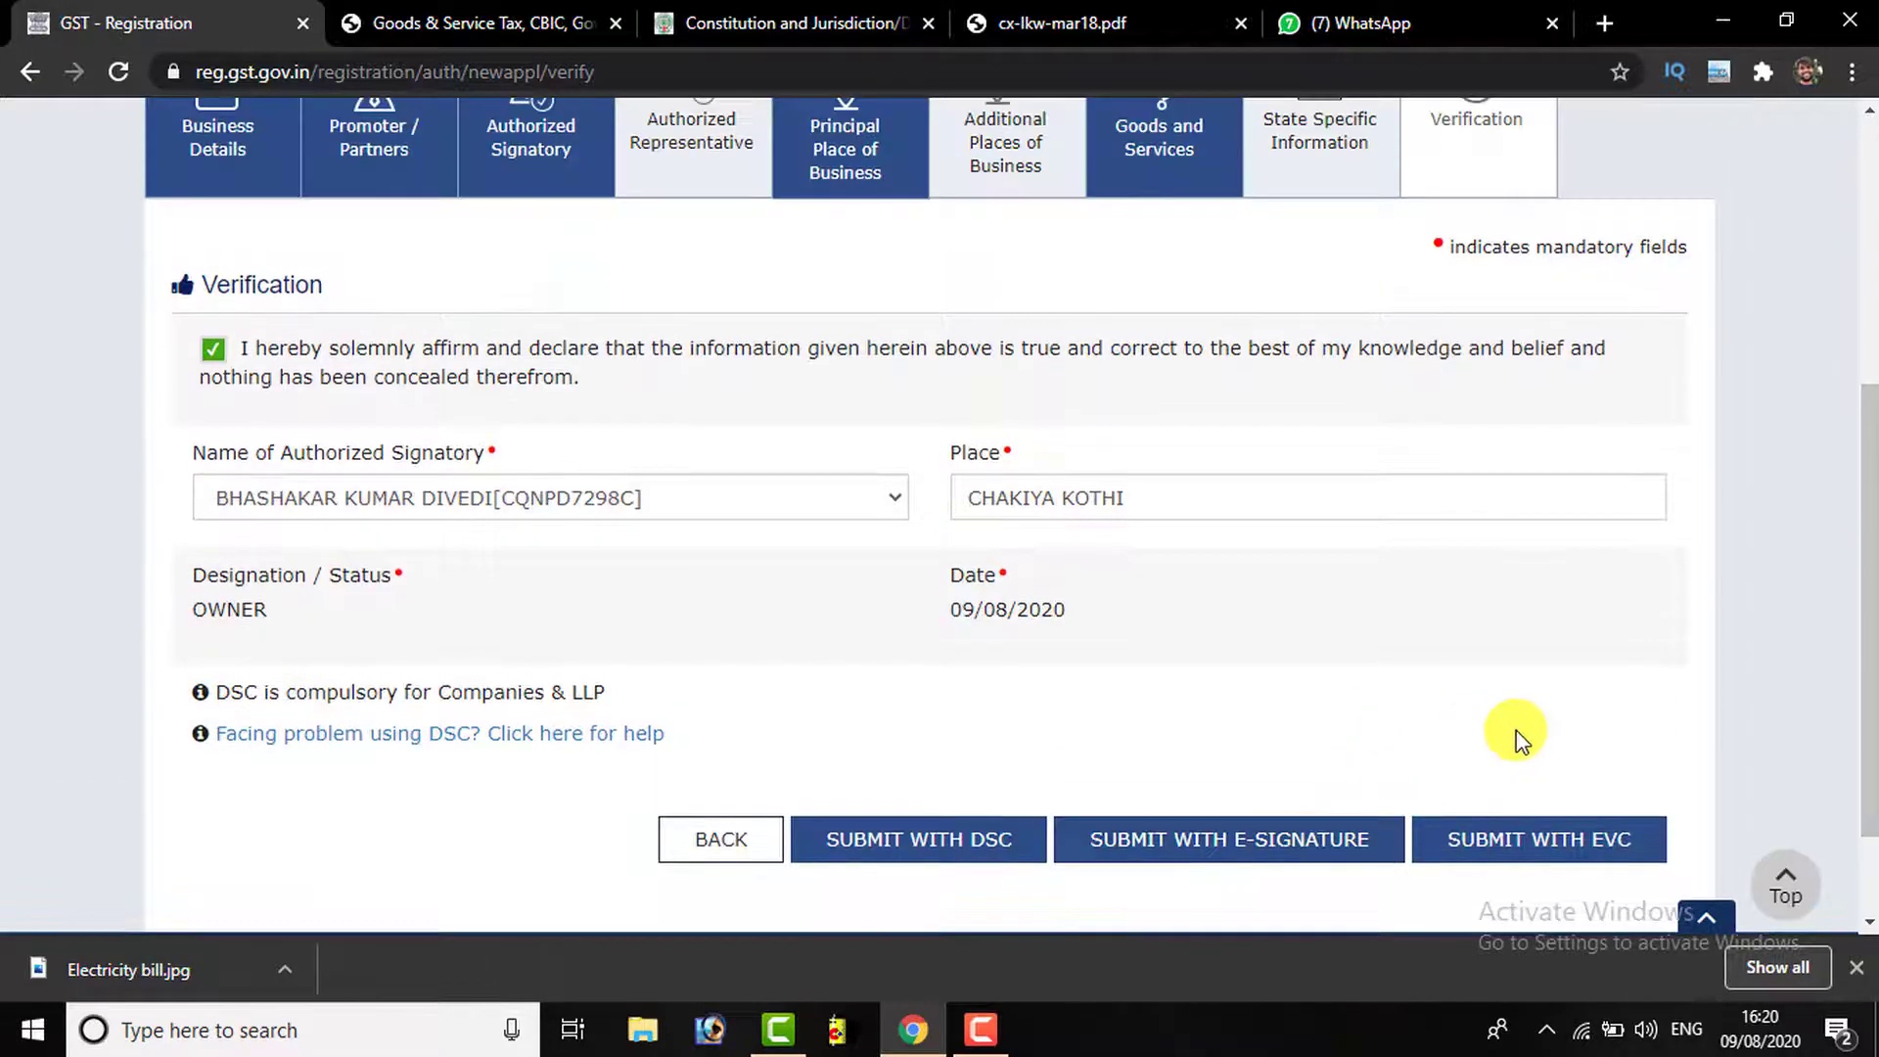
scroll(1512, 704, down, 2)
click(1502, 706)
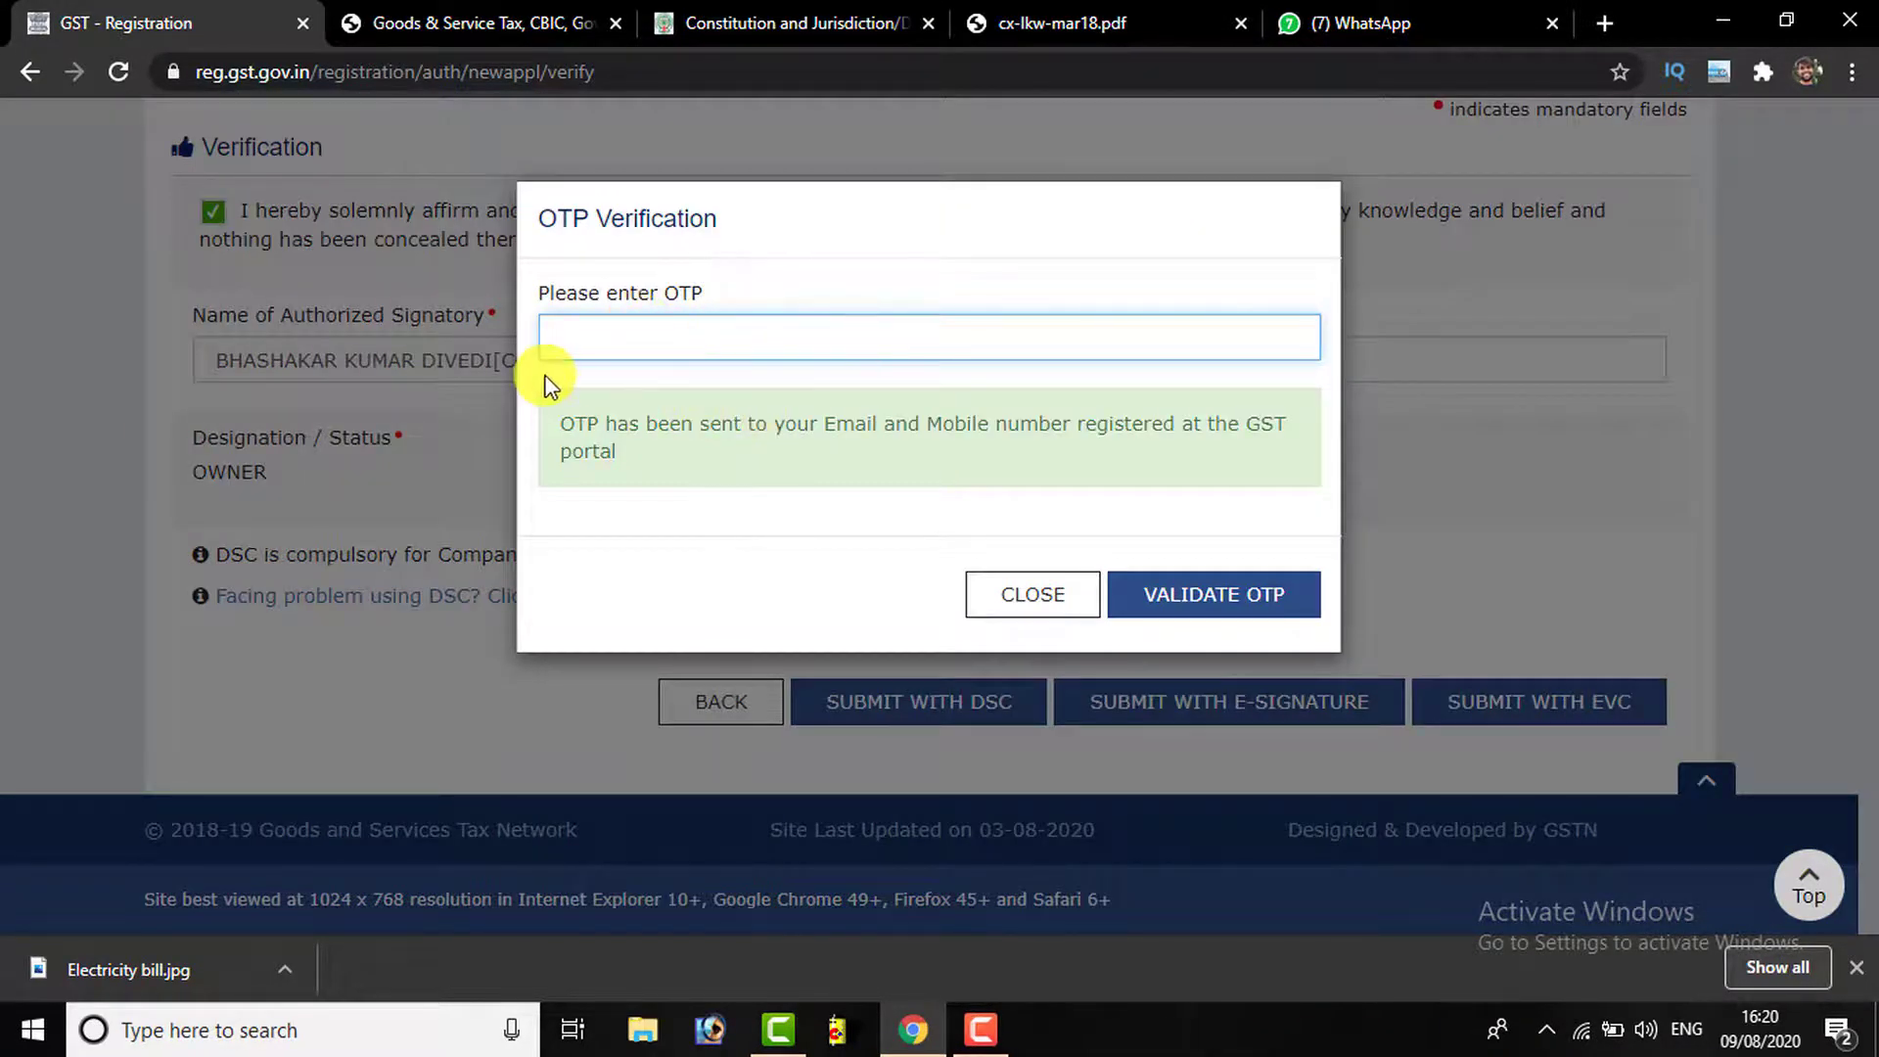
click(1074, 600)
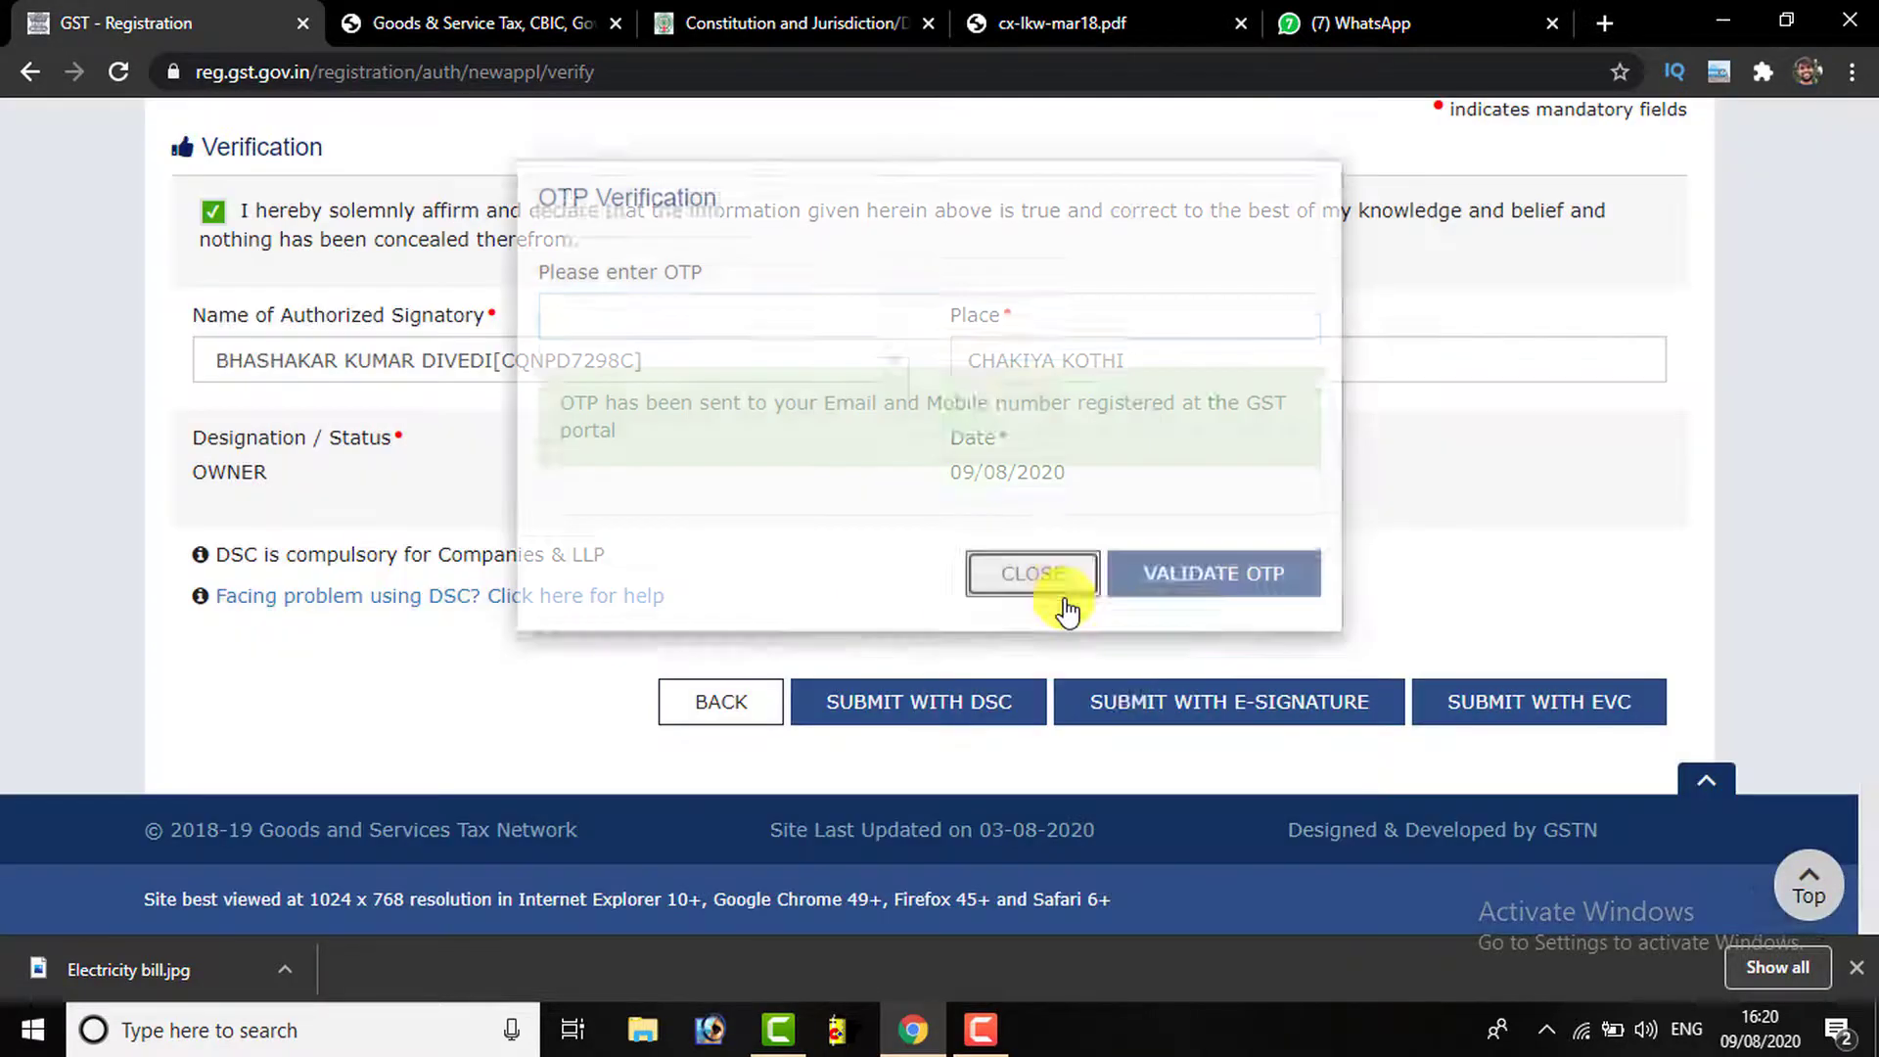
click(1140, 691)
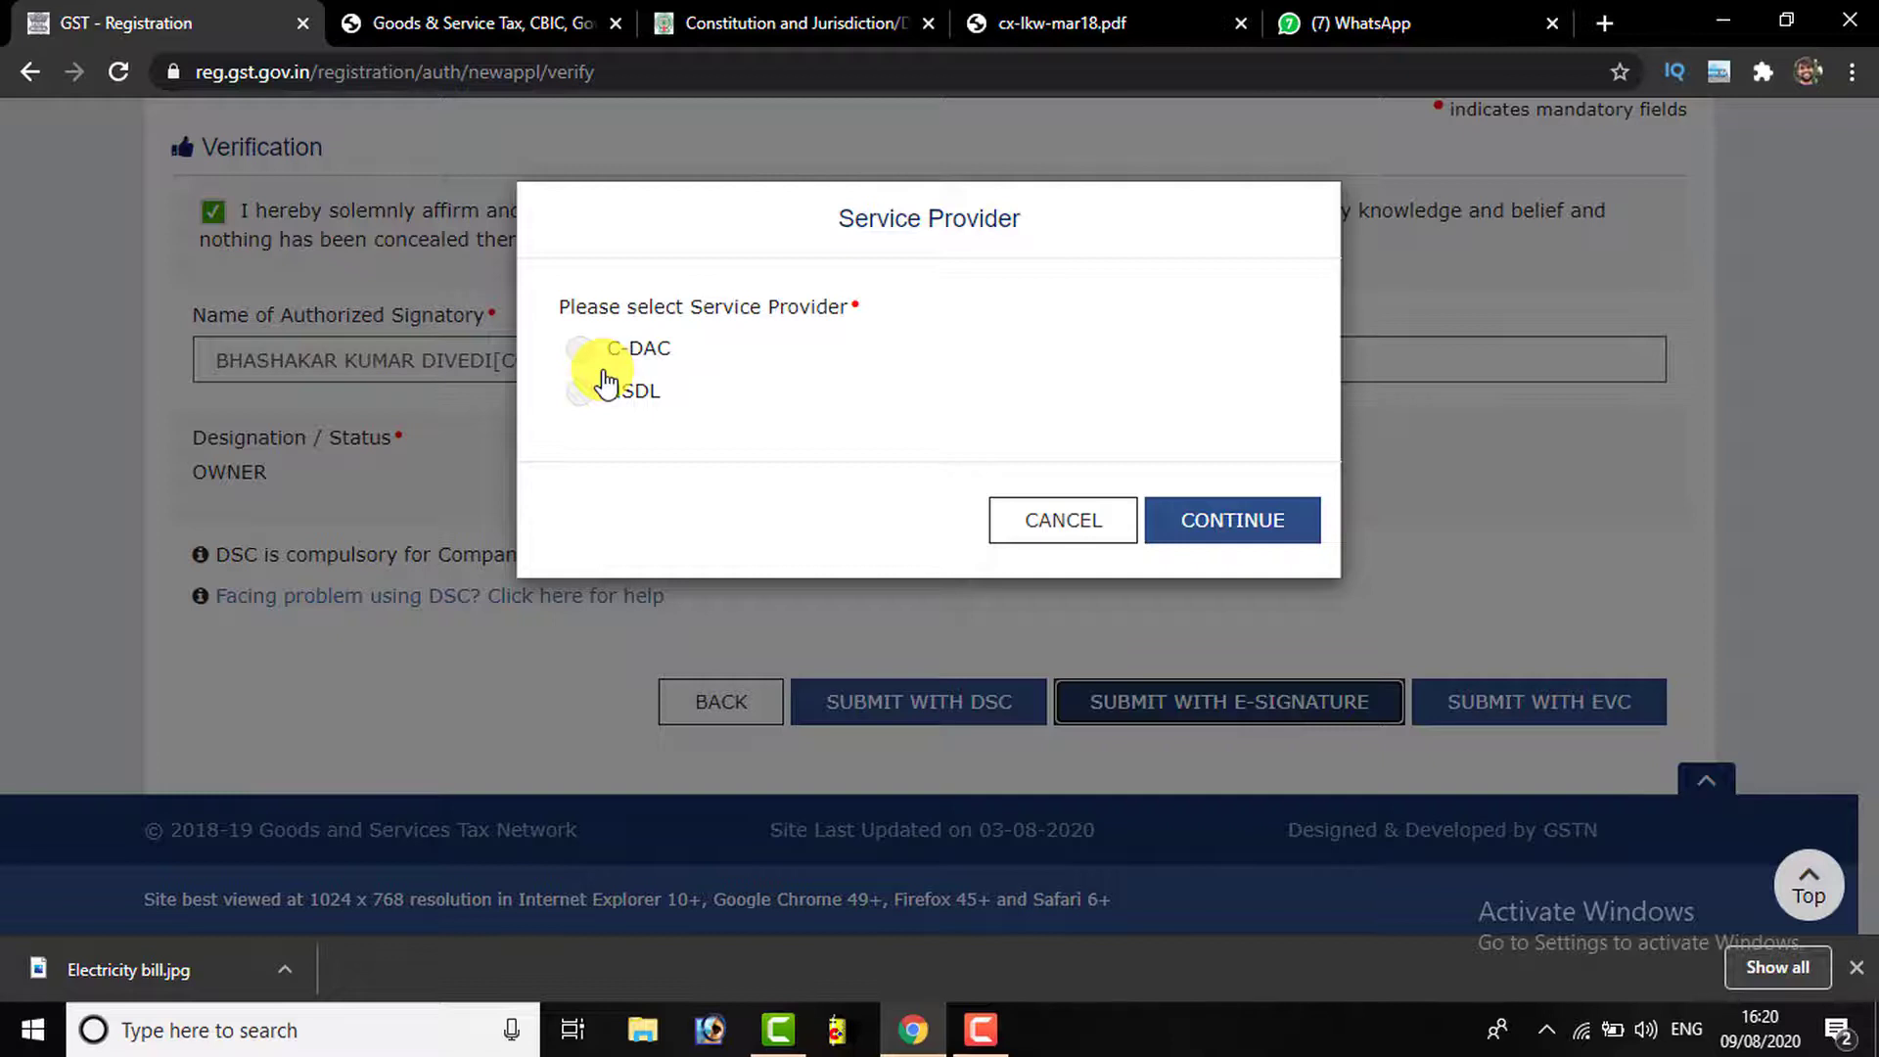
click(1014, 544)
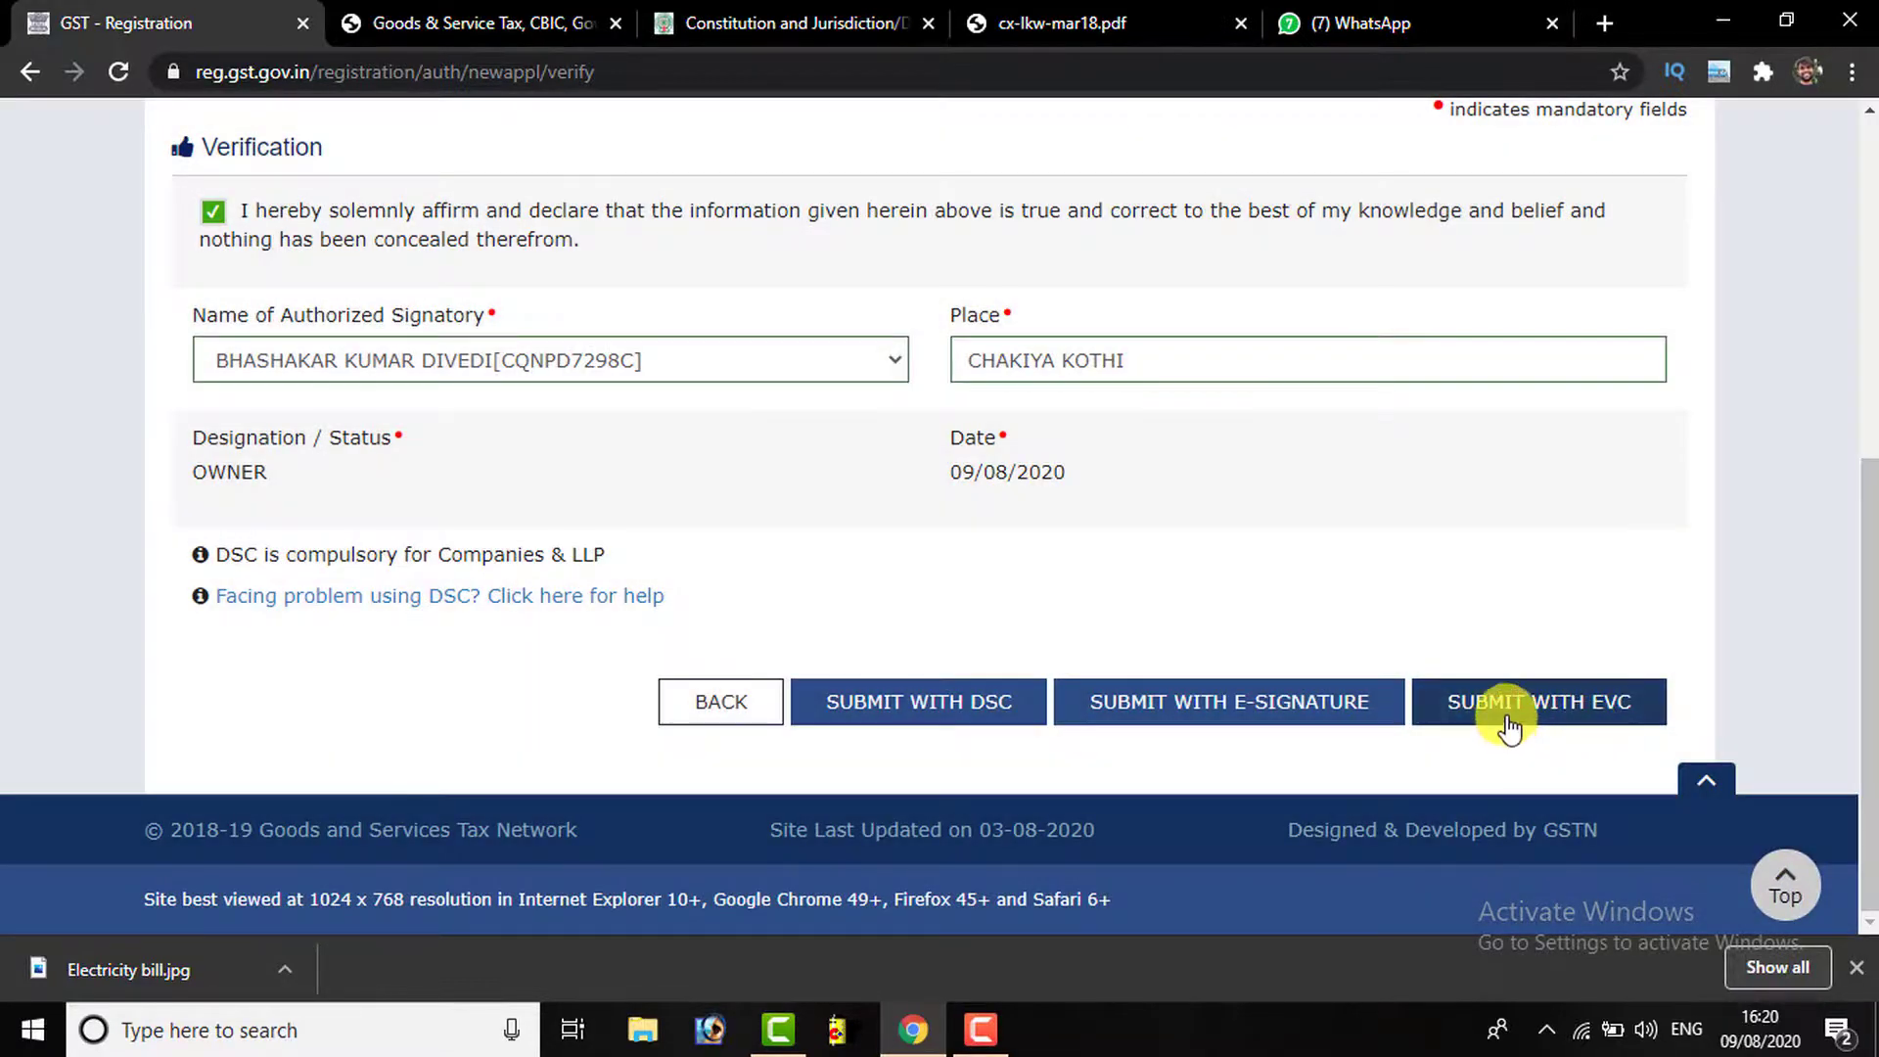
click(1508, 724)
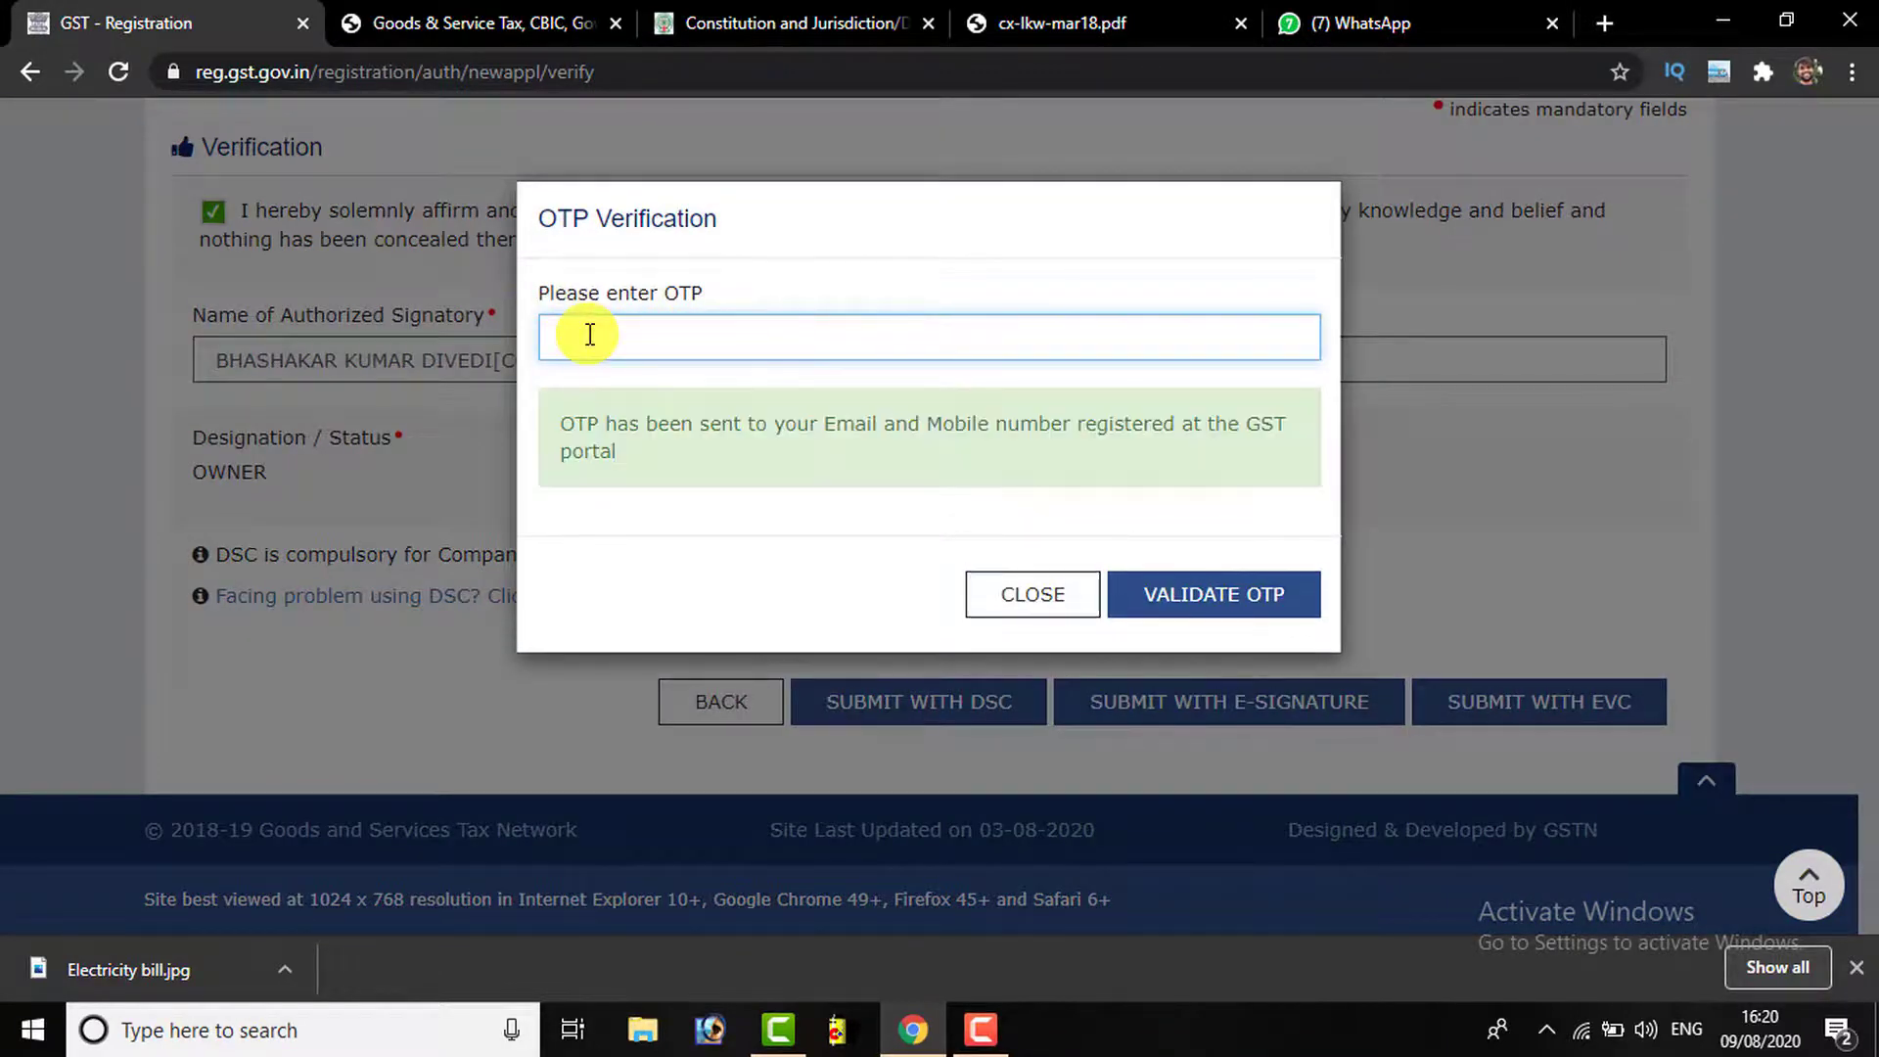
click(1218, 596)
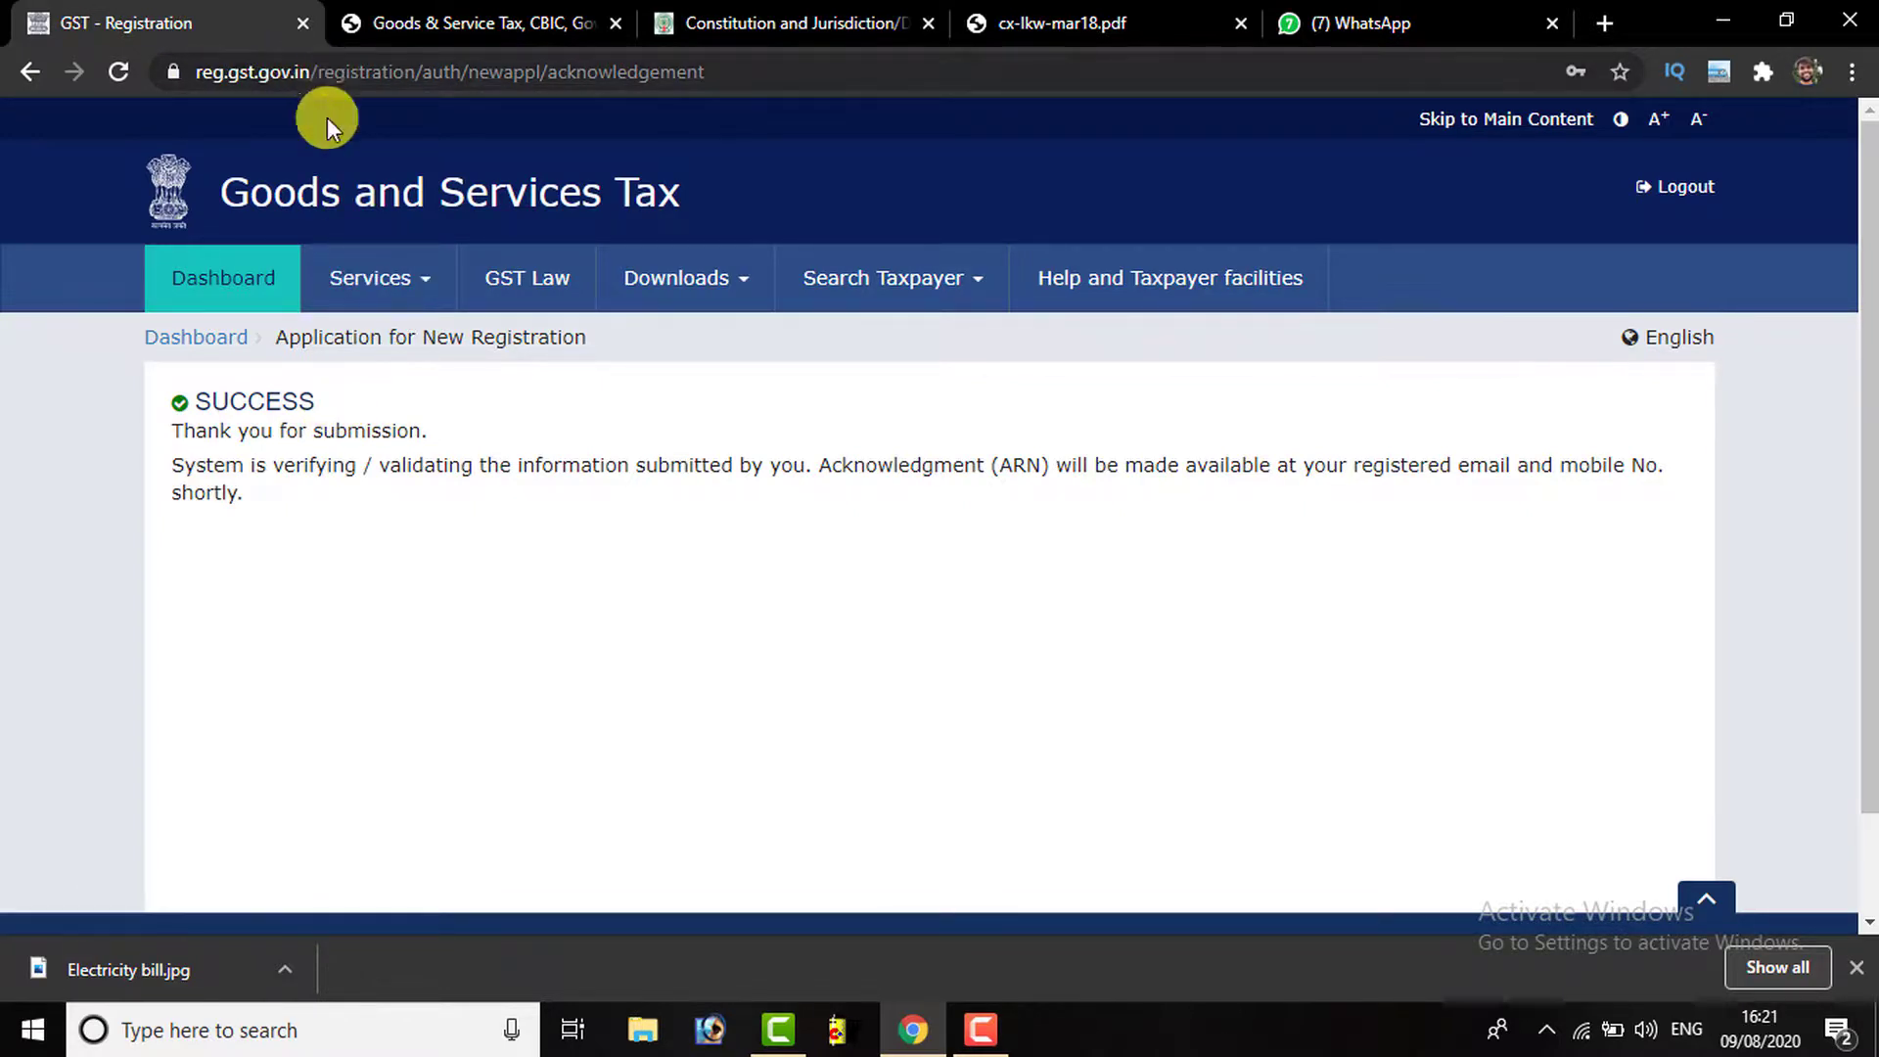
Go to Services > Registration > Track Application Status
click(412, 277)
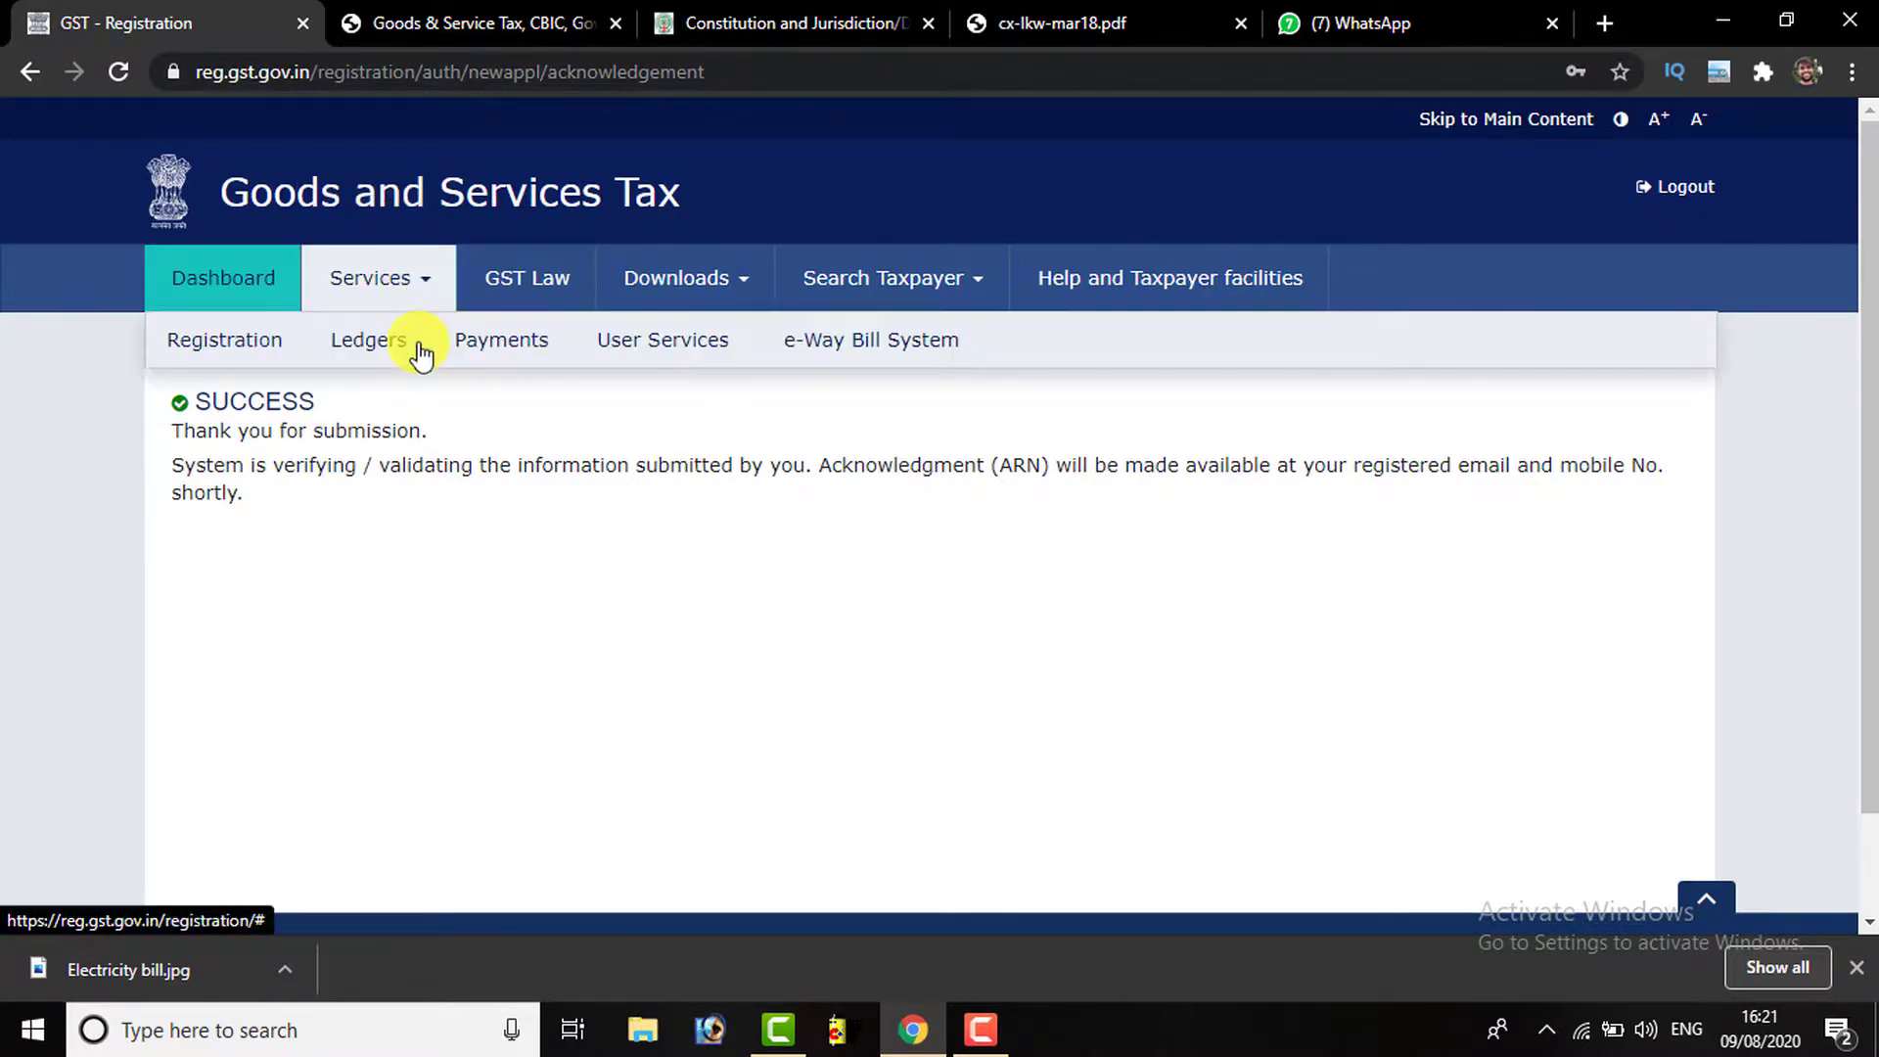
mouse_move(242, 342)
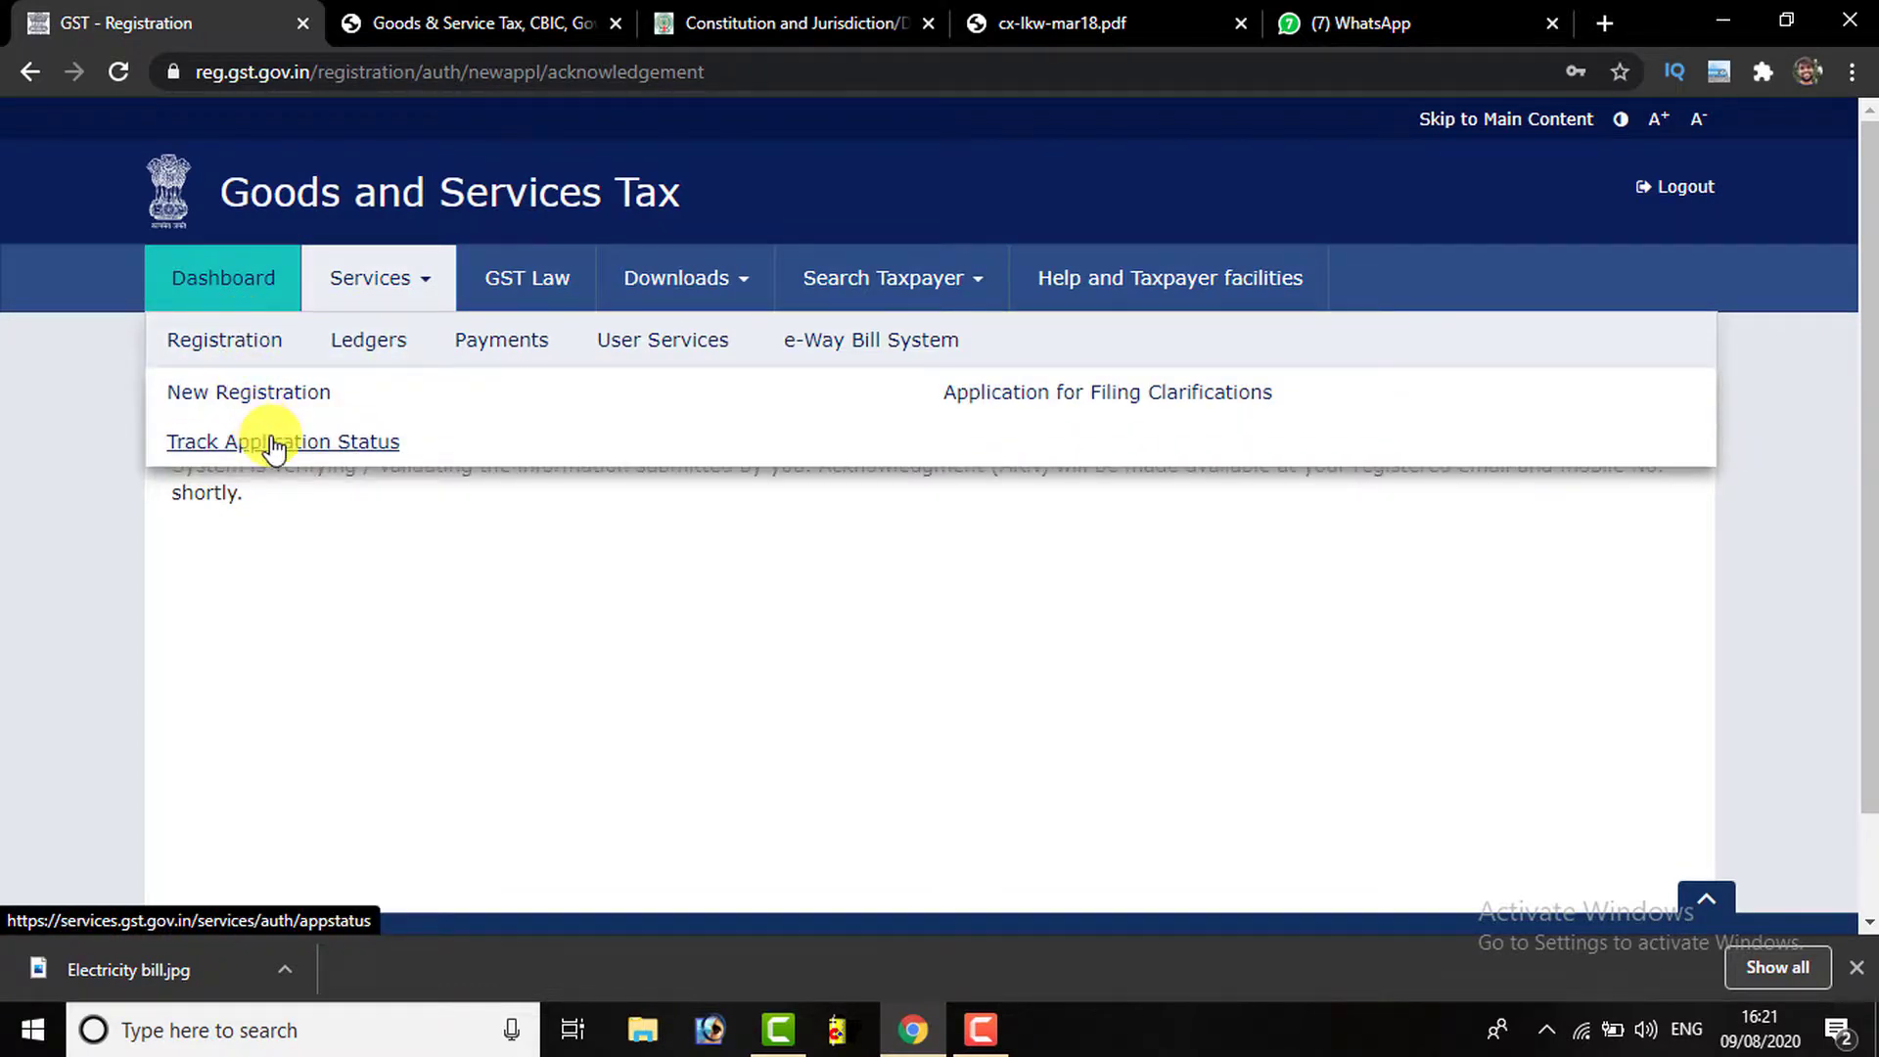
click(262, 440)
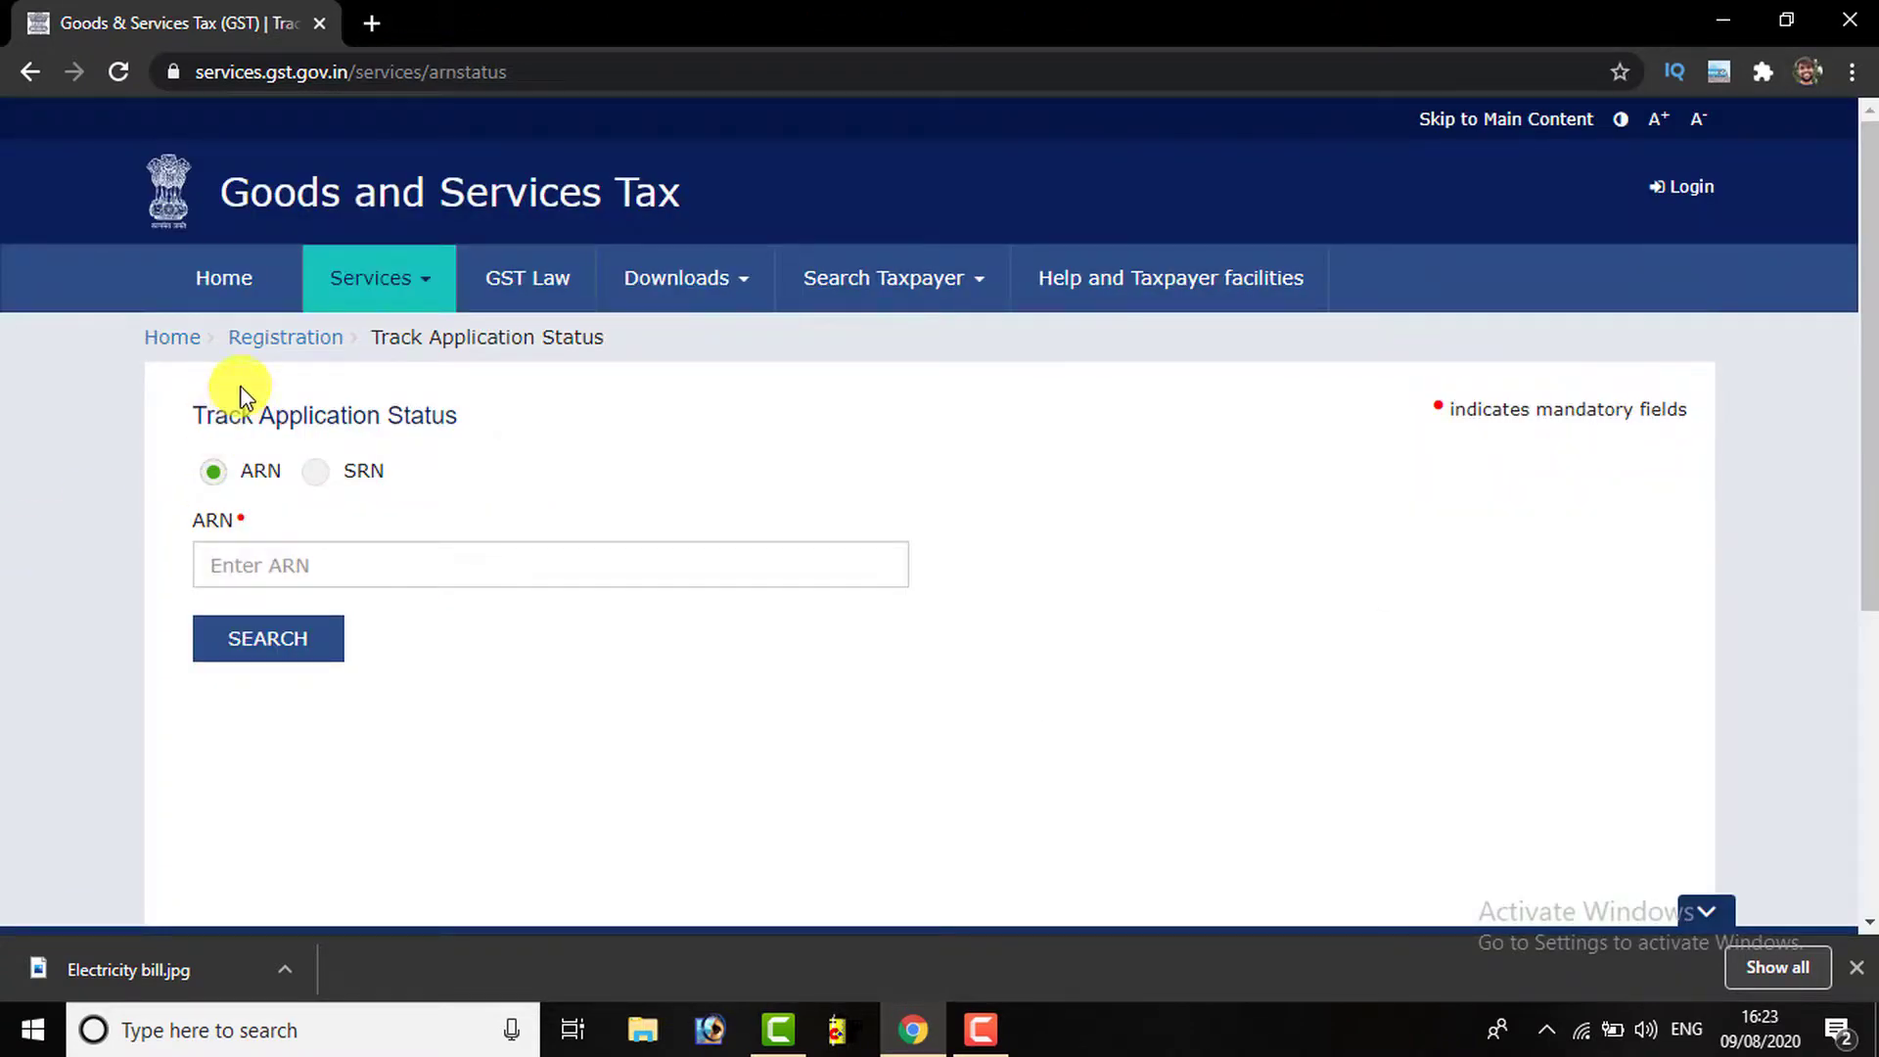
click(253, 571)
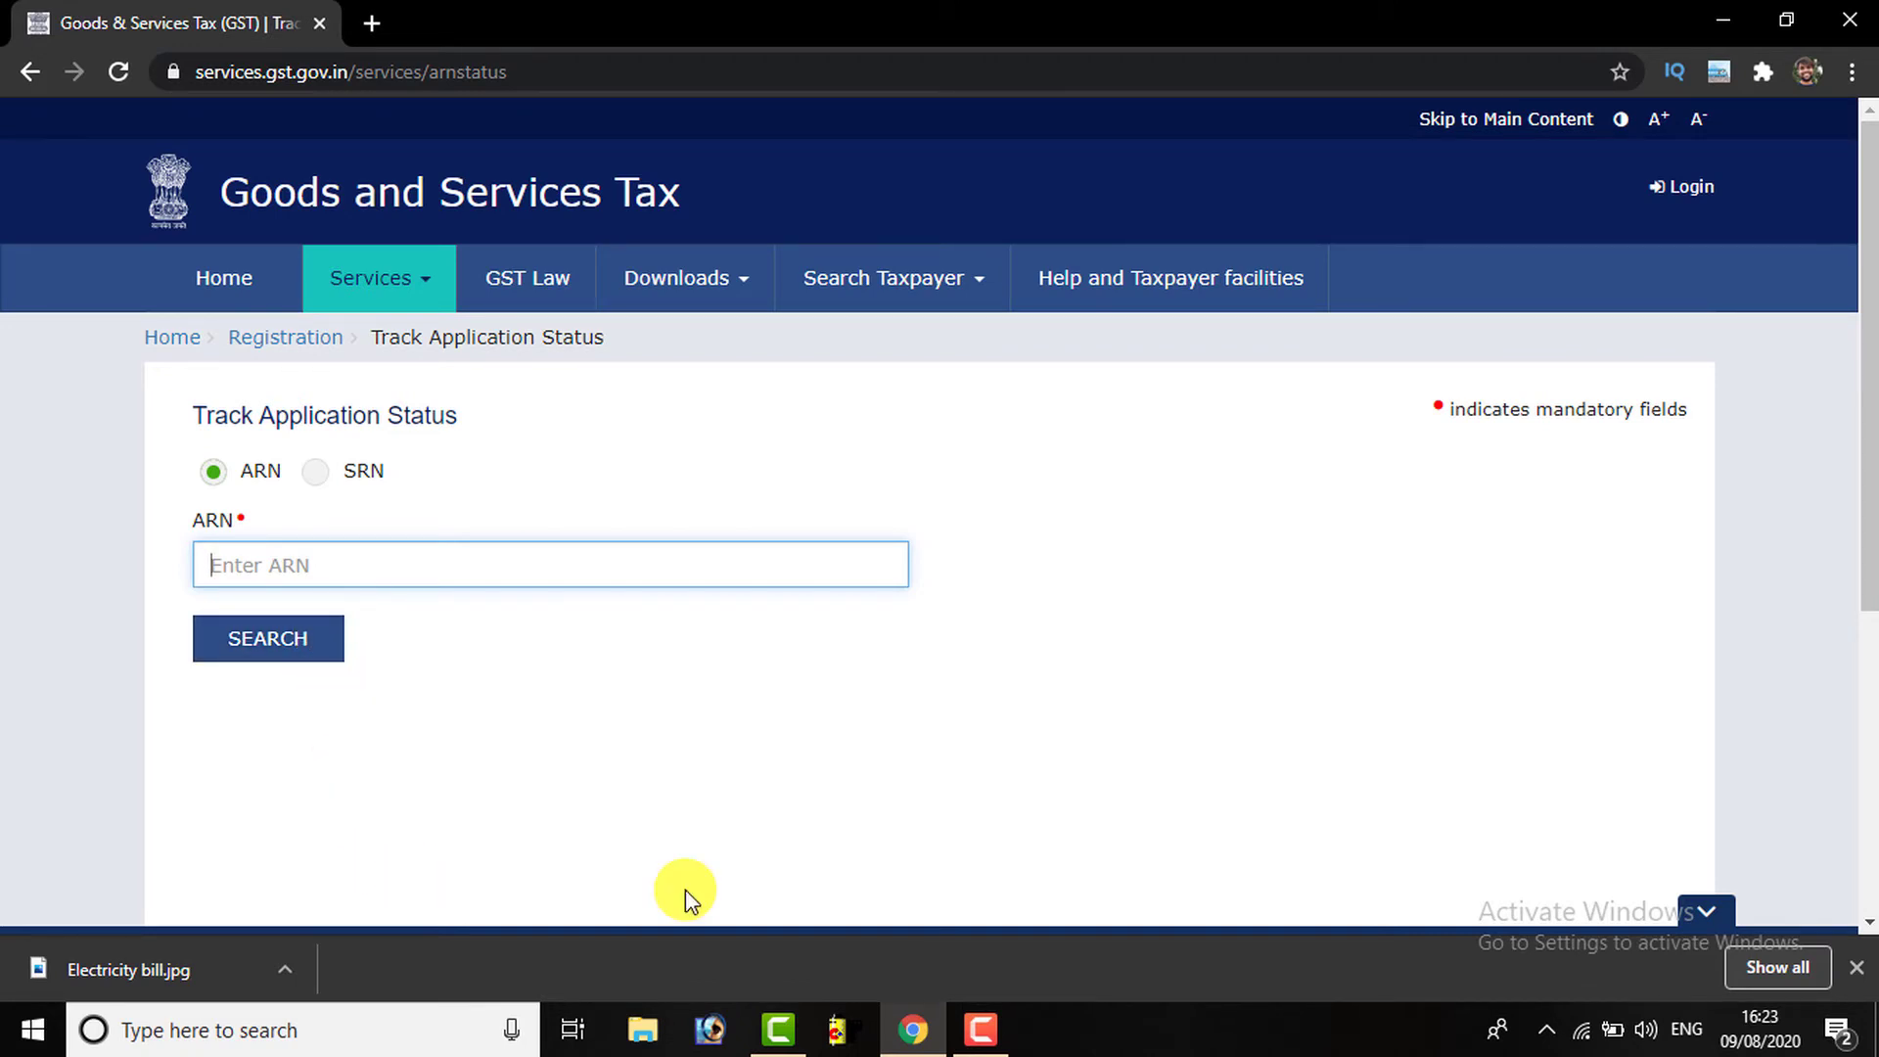
click(980, 1029)
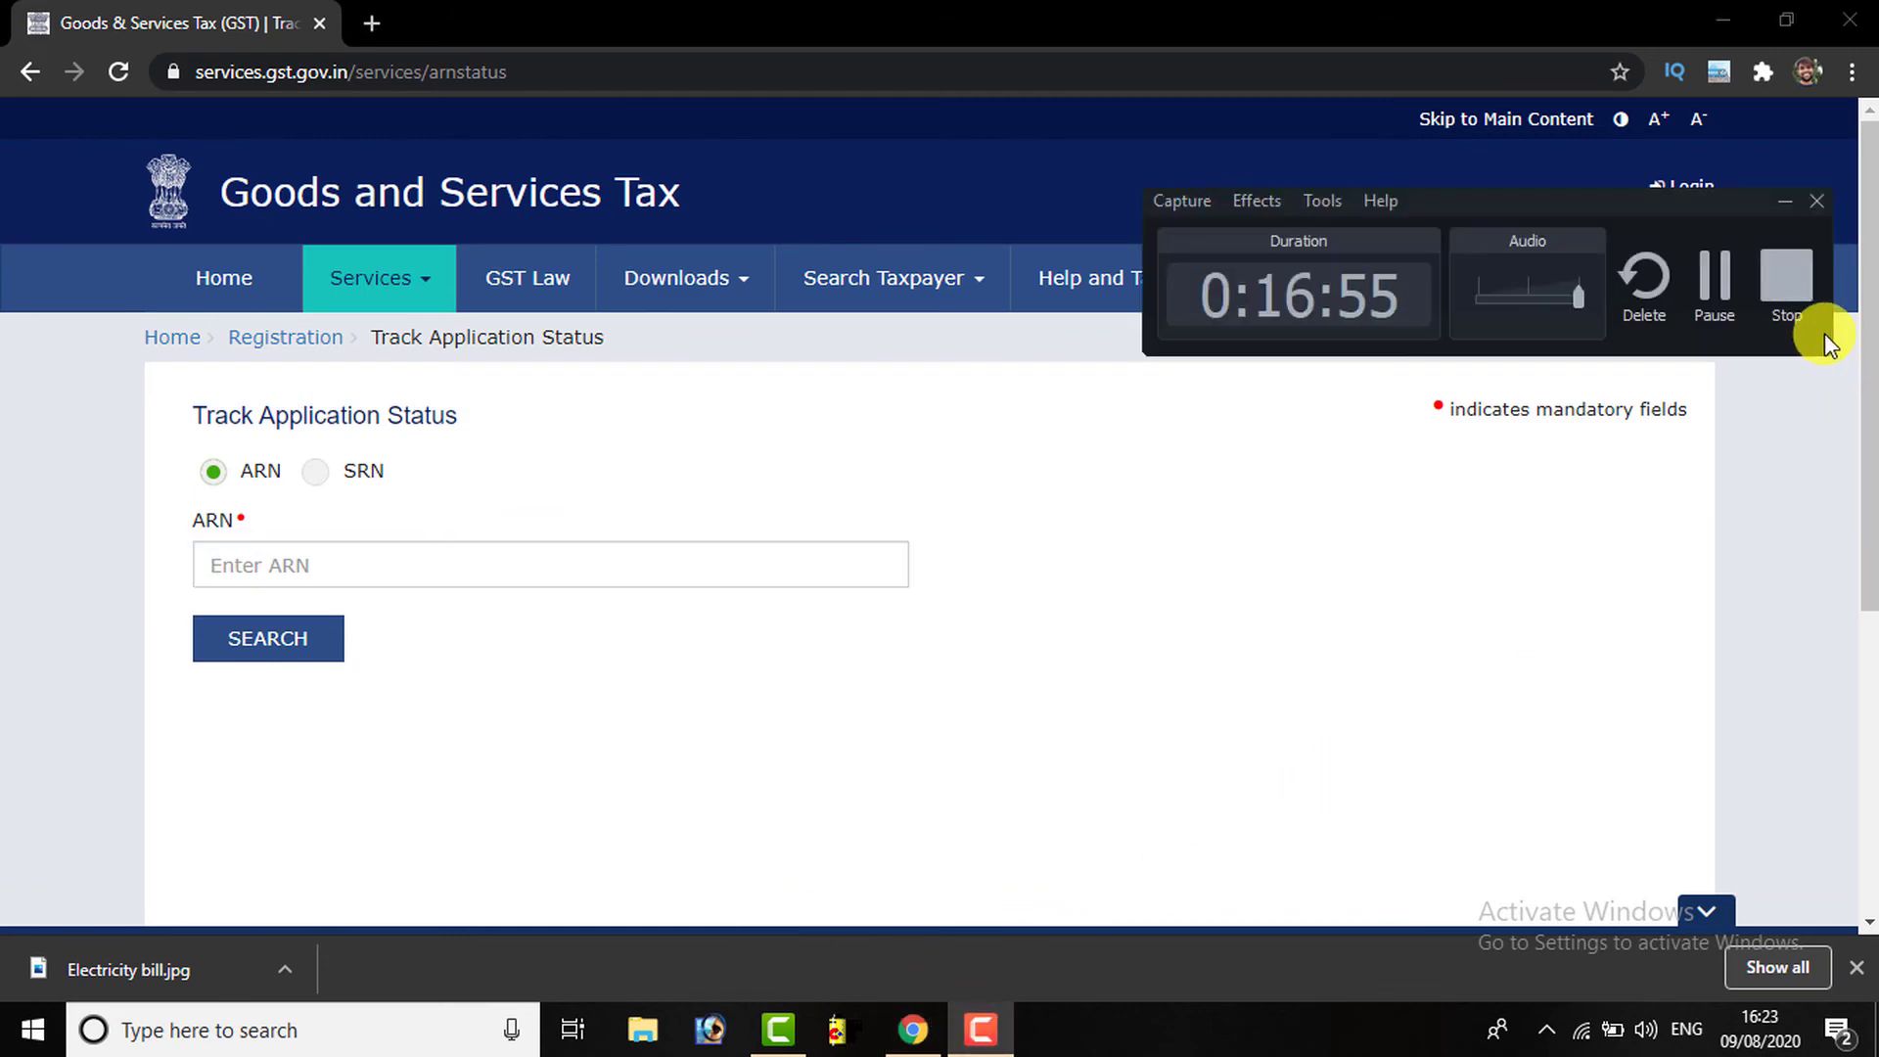